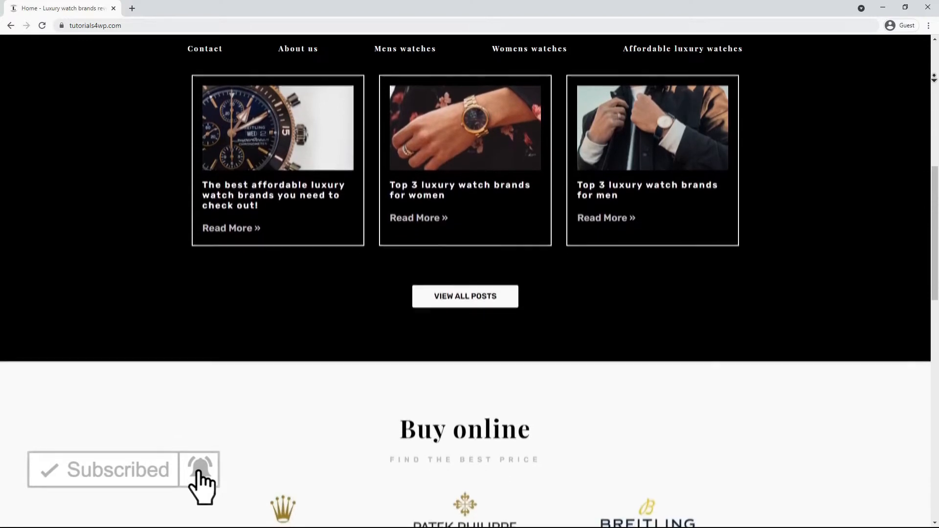
# Step: Look through the luxury watch homepage from the post cards down to the Buy online brand section
pyautogui.scroll(-2, 465, 294)
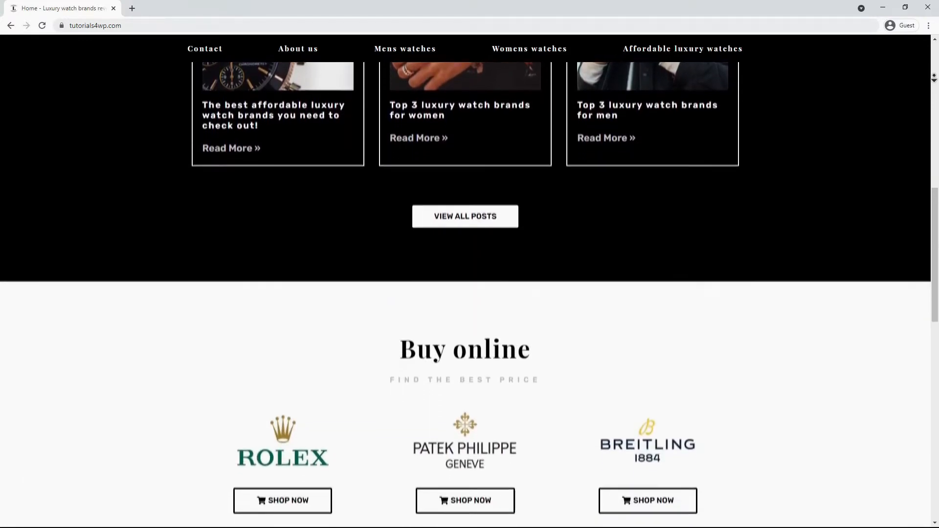
pyautogui.scroll(-2, 465, 293)
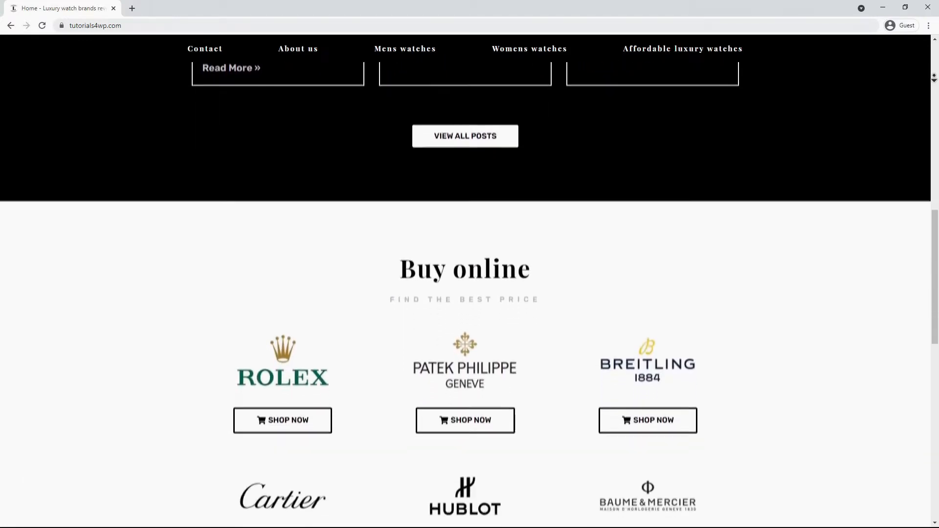
pyautogui.scroll(-2, 465, 293)
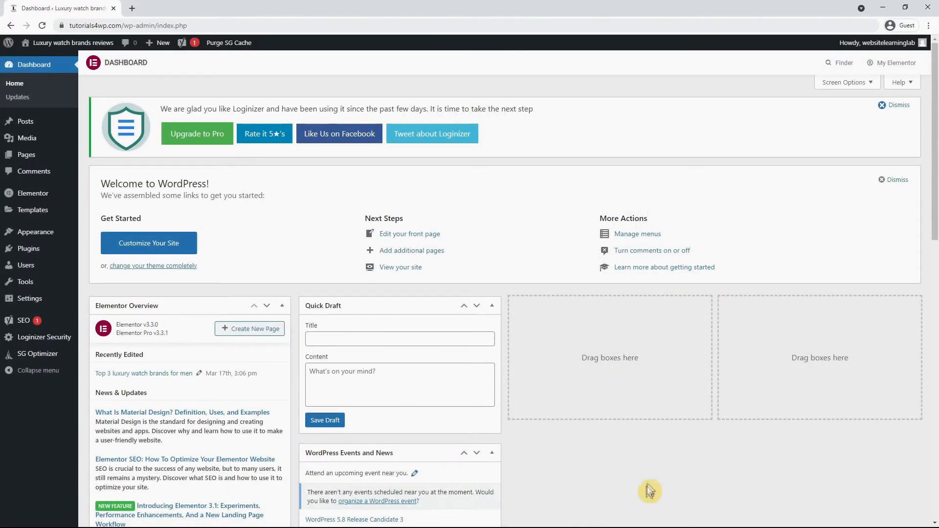
# Step: Open the Home page from the WordPress page list in the Elementor editor and dismiss the Yoast SEO notice
pyautogui.moveTo(34, 160)
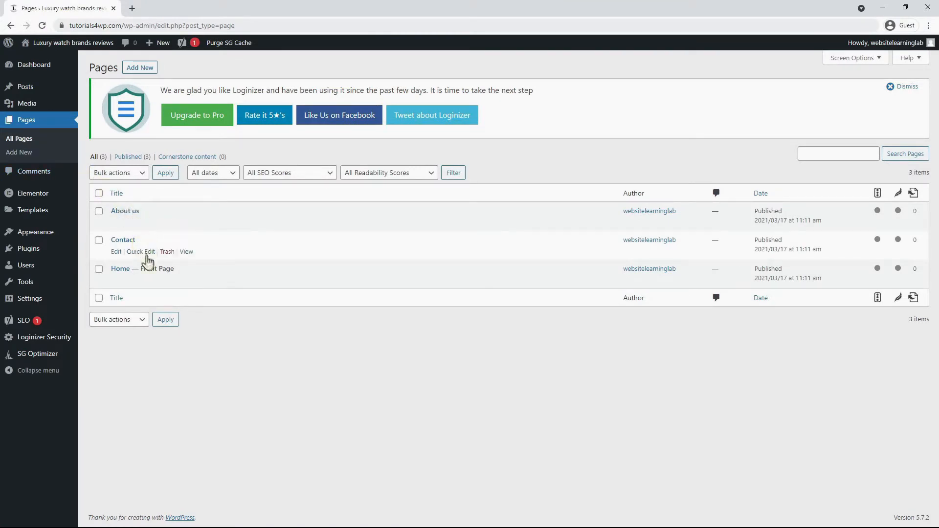
pyautogui.click(117, 282)
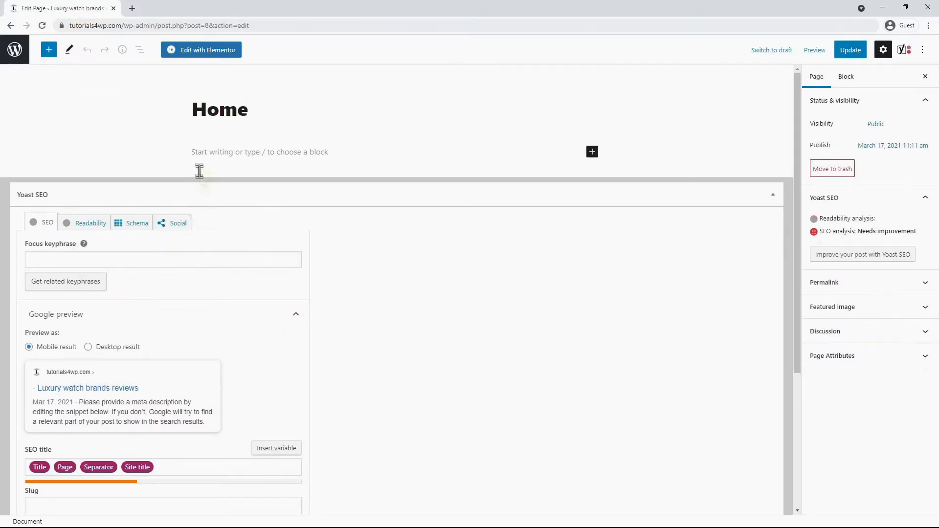
pyautogui.click(195, 54)
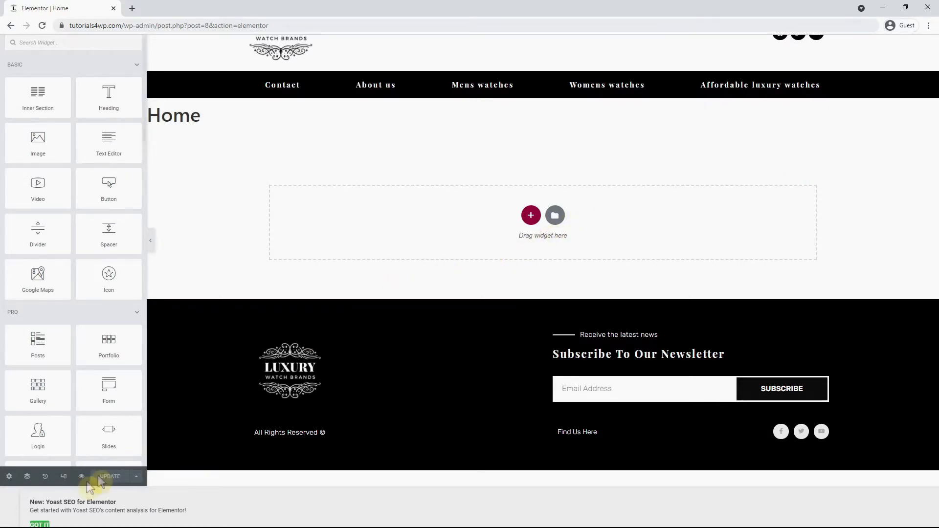
pyautogui.click(39, 525)
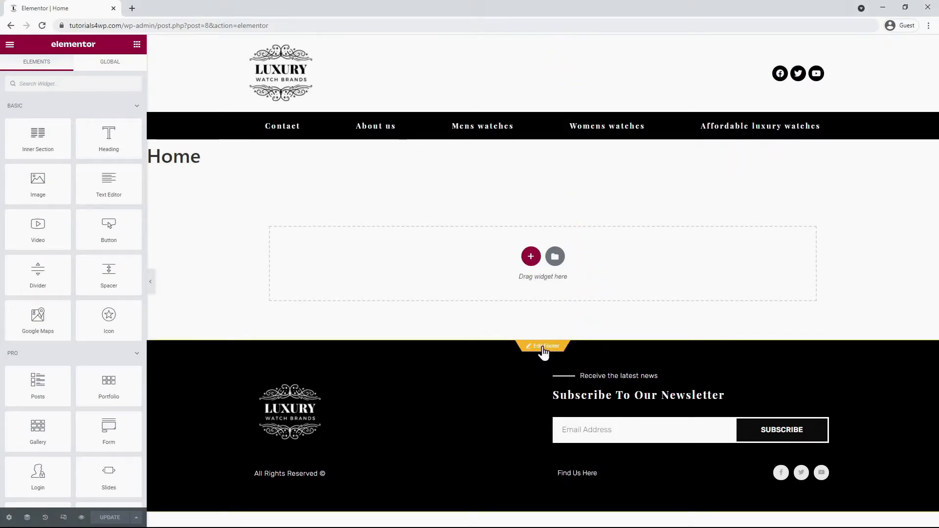
# Step: Enter footer editing, inspect the logo column and the newsletter heading, and return to editing the page
pyautogui.click(562, 351)
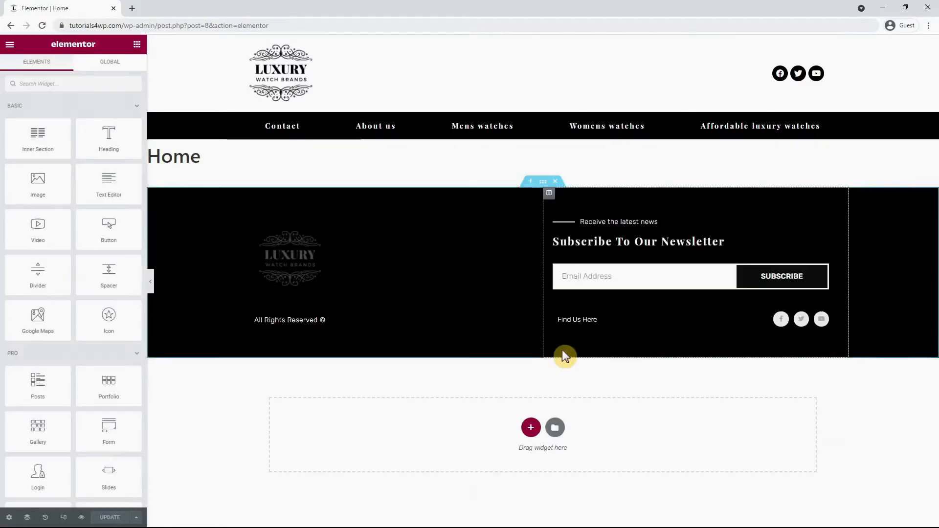
pyautogui.click(405, 258)
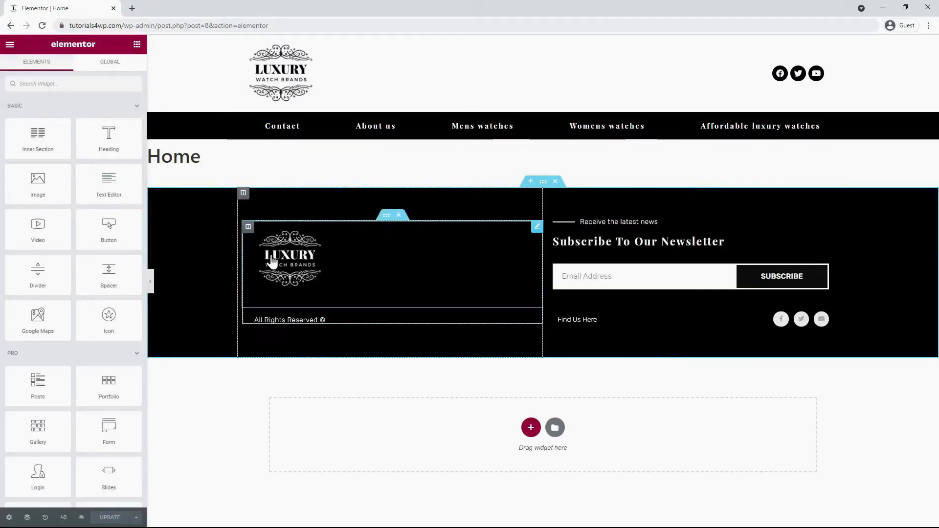
pyautogui.click(635, 237)
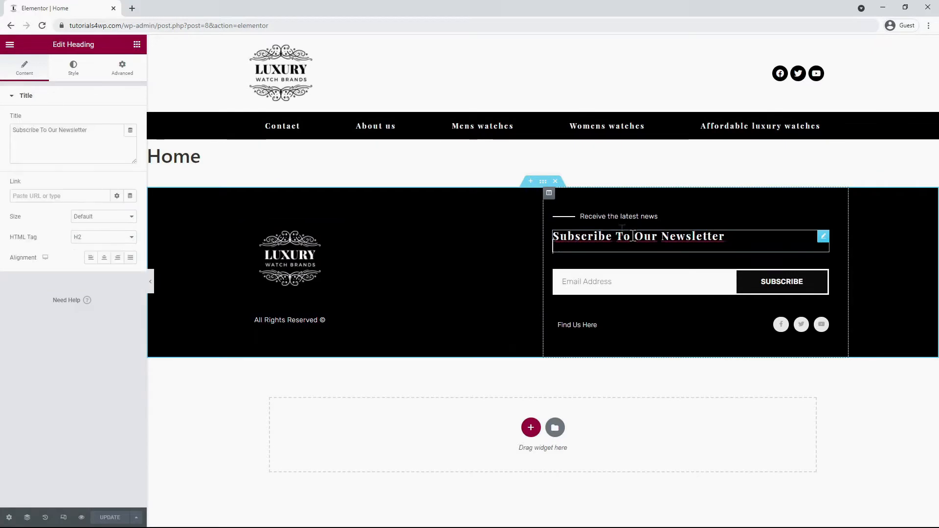
pyautogui.click(443, 199)
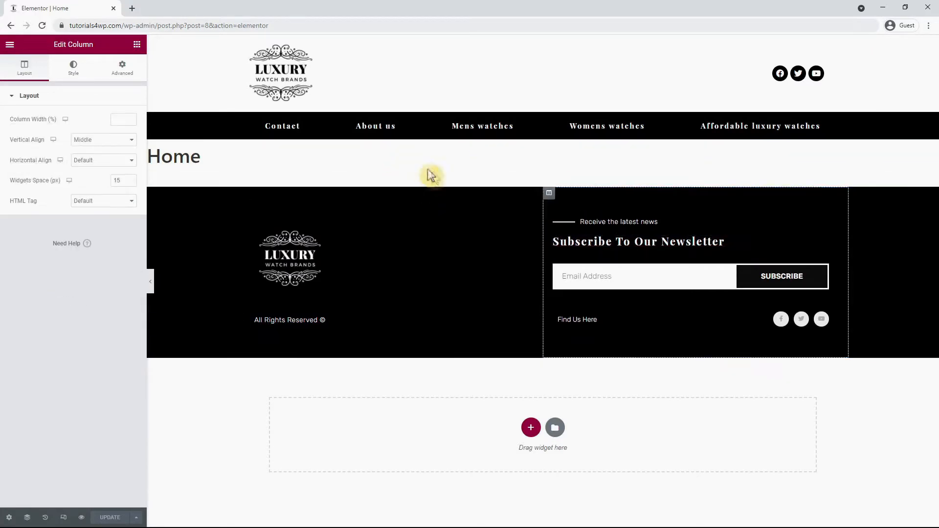
pyautogui.moveTo(513, 178)
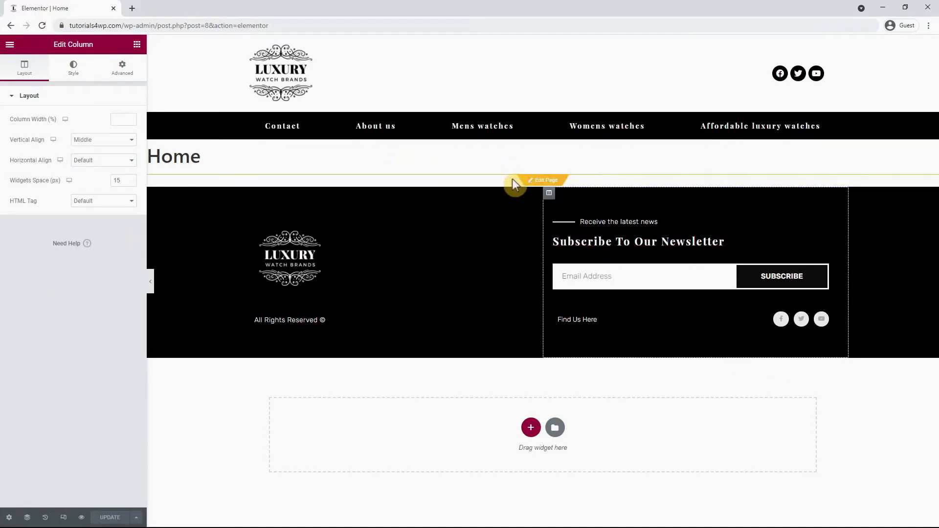
pyautogui.click(563, 182)
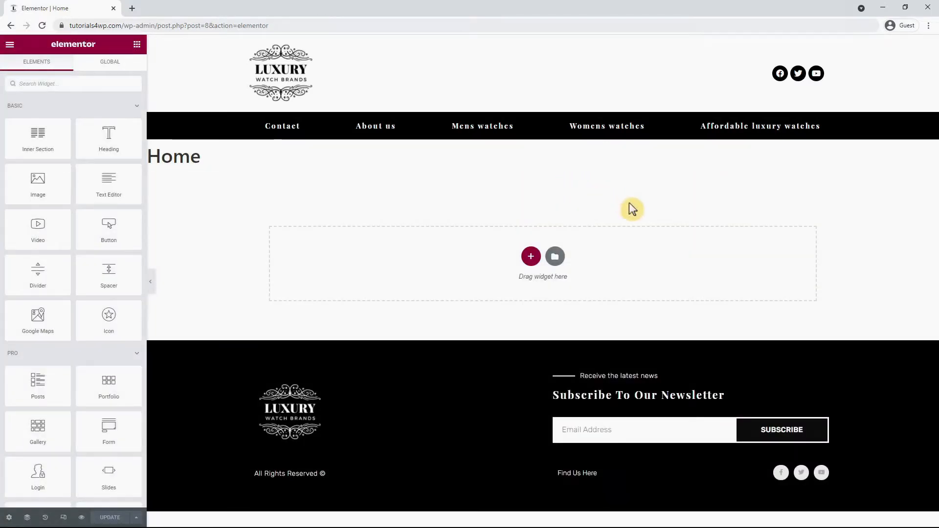
# Step: Open the template library from the empty section and look through the ready-made page templates
pyautogui.click(556, 258)
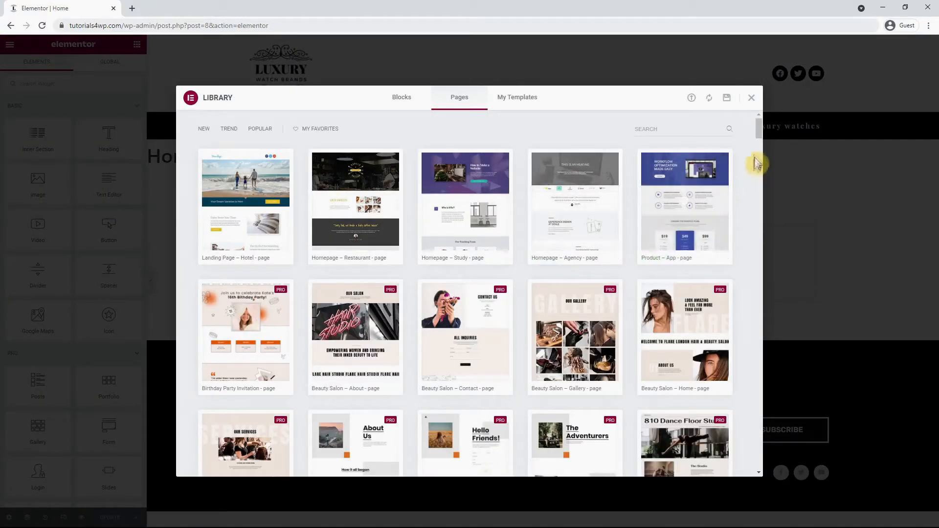
pyautogui.moveTo(758, 131); pyautogui.dragTo(760, 151)
pyautogui.scroll(-1, 748, 179)
pyautogui.scroll(-1, 747, 184)
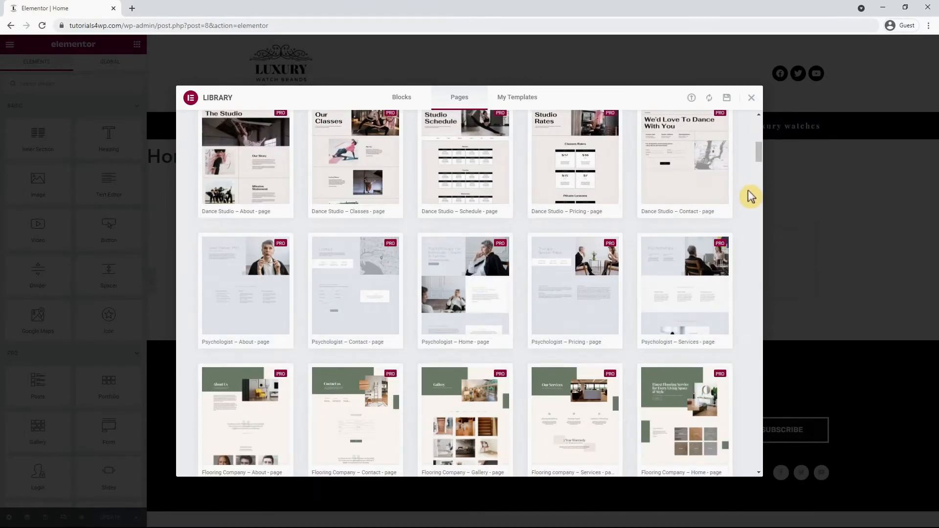
pyautogui.scroll(-3, 750, 194)
pyautogui.scroll(-5, 749, 193)
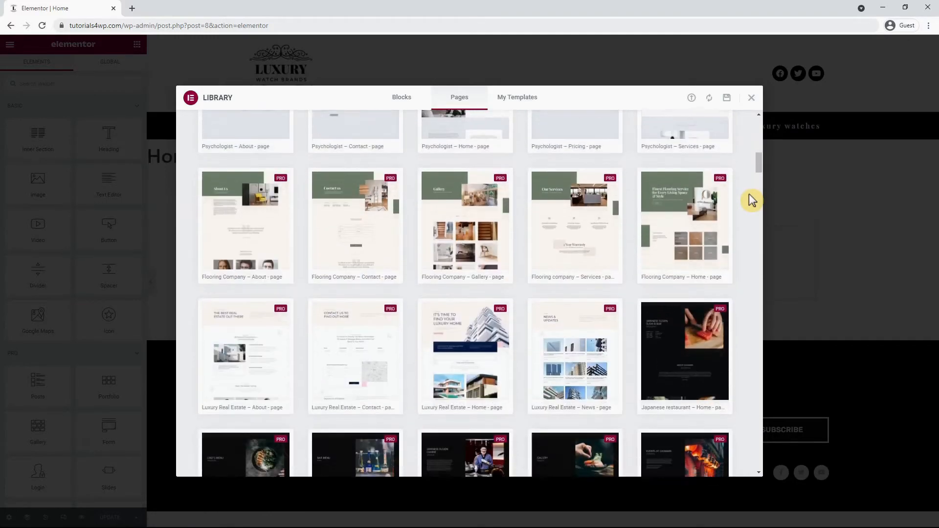
pyautogui.moveTo(759, 179); pyautogui.dragTo(758, 225)
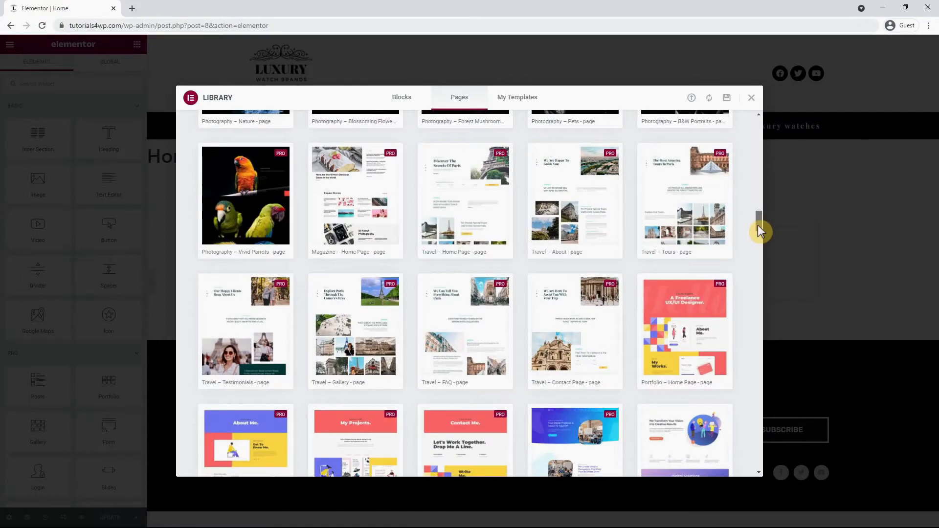
pyautogui.moveTo(758, 225); pyautogui.dragTo(759, 132)
# Step: Switch the library to block templates, filter them by the Single Product category and look through the designs
pyautogui.click(401, 99)
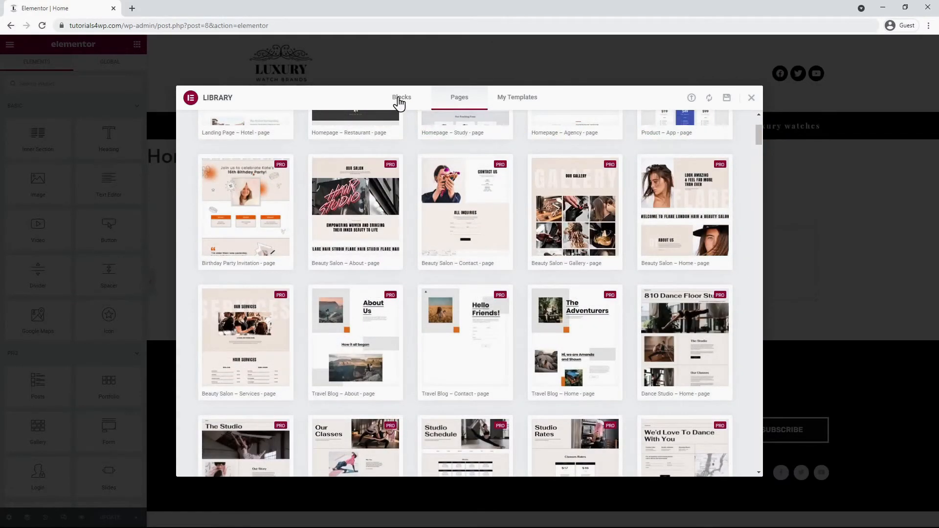
pyautogui.scroll(-2, 357, 131)
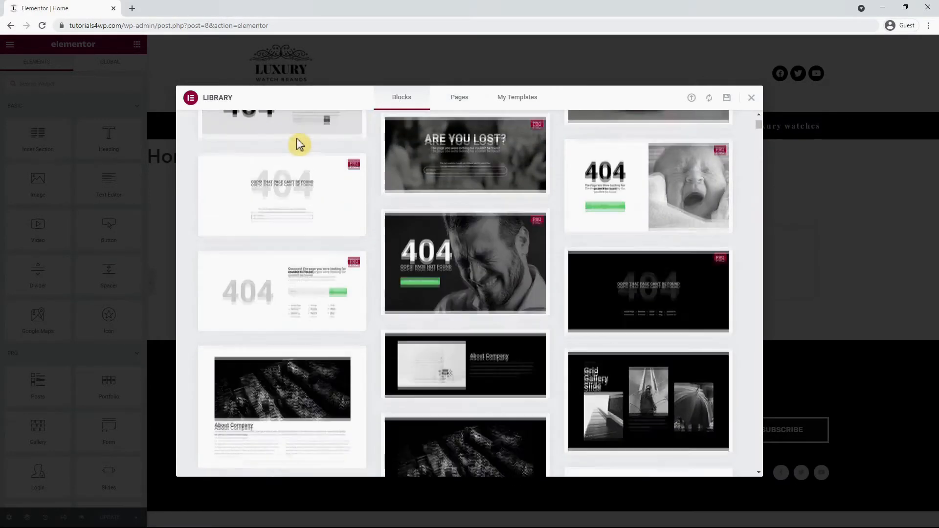
pyautogui.scroll(3, 300, 143)
pyautogui.click(262, 132)
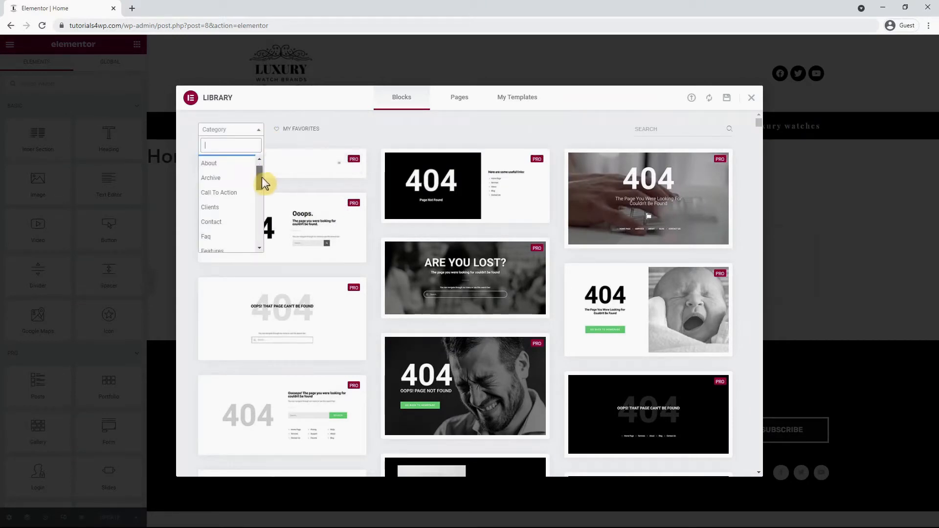
pyautogui.moveTo(262, 177); pyautogui.dragTo(270, 213)
pyautogui.scroll(-1, 251, 233)
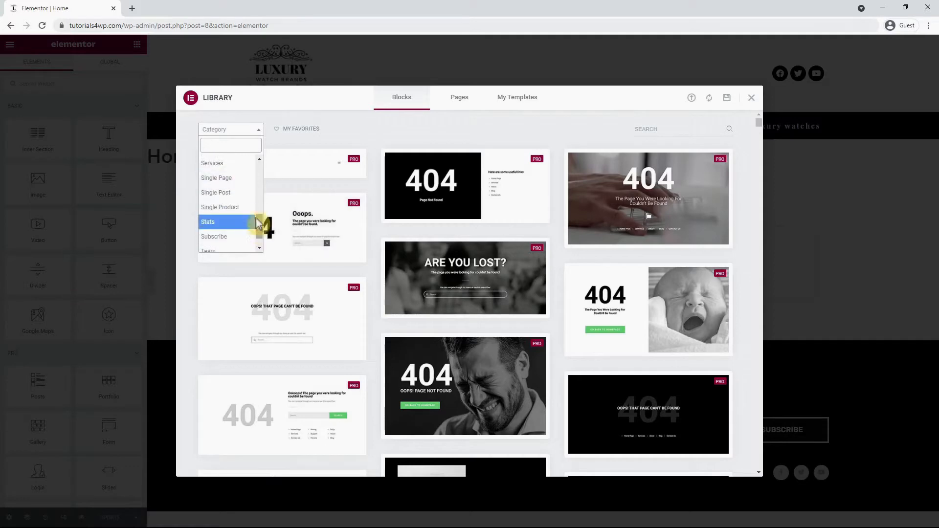
pyautogui.click(250, 210)
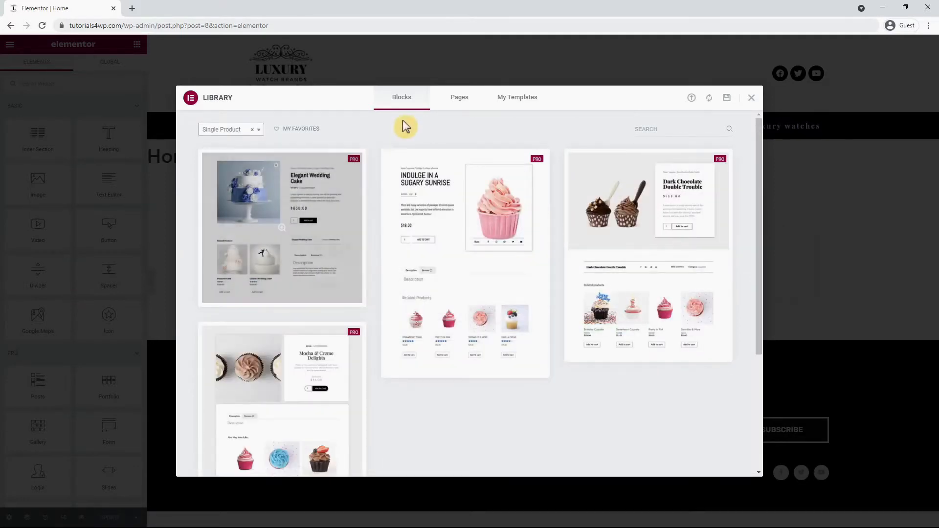
pyautogui.scroll(-3, 761, 229)
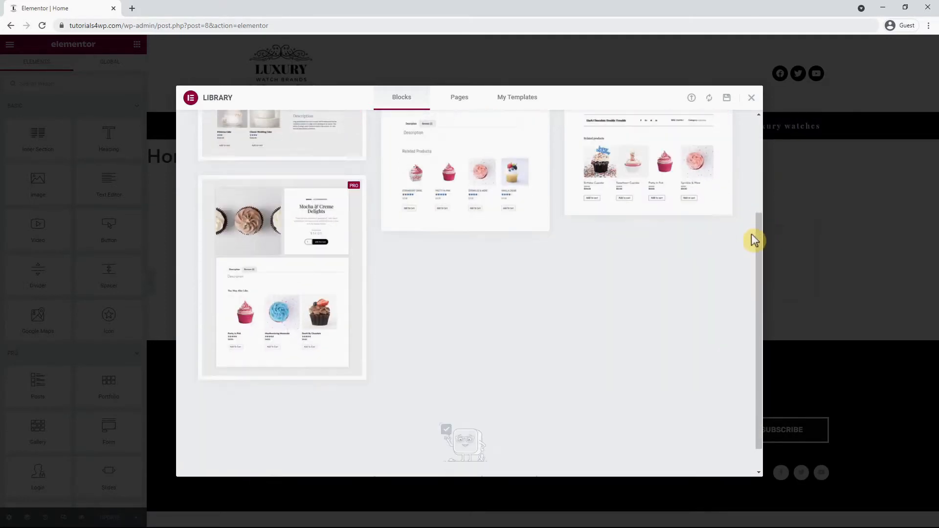
pyautogui.scroll(3, 752, 236)
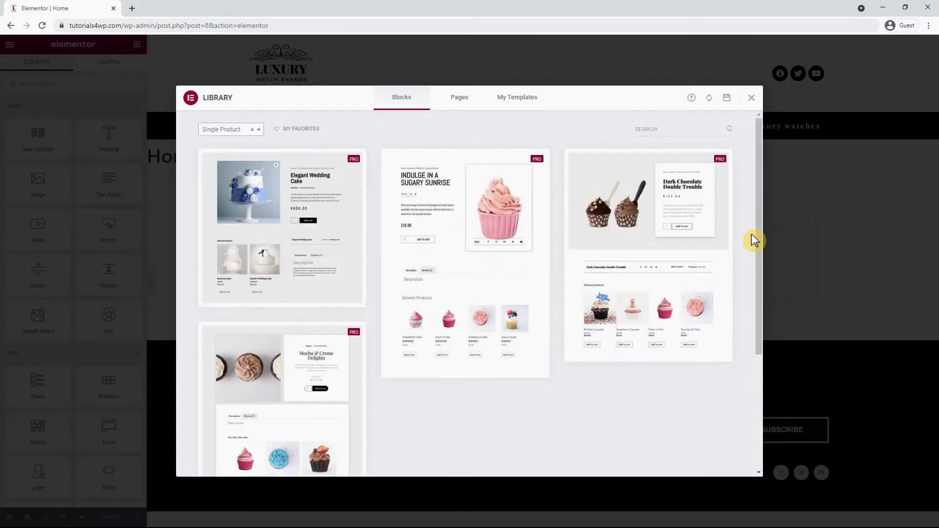
pyautogui.moveTo(705, 230)
# Step: Filter the block templates by Single Post, change the category to Single Page and look through those layouts
pyautogui.click(256, 133)
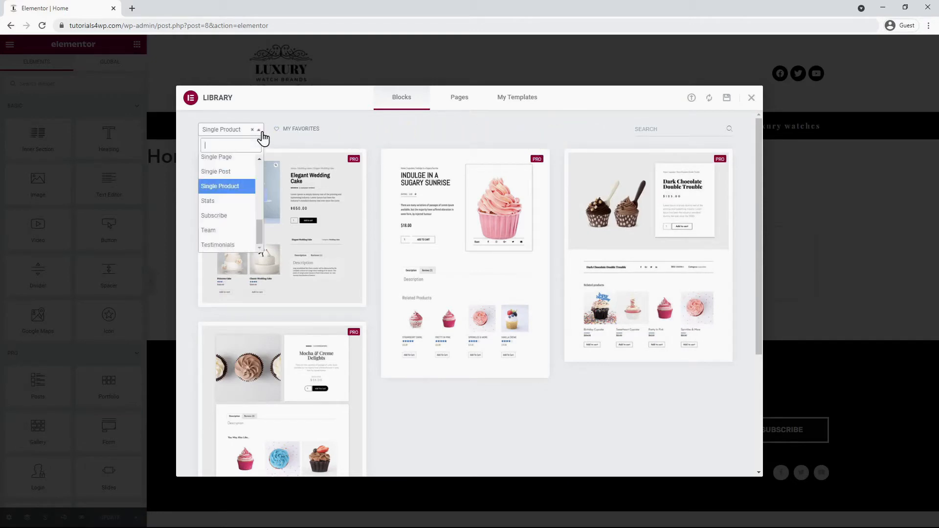
pyautogui.click(228, 173)
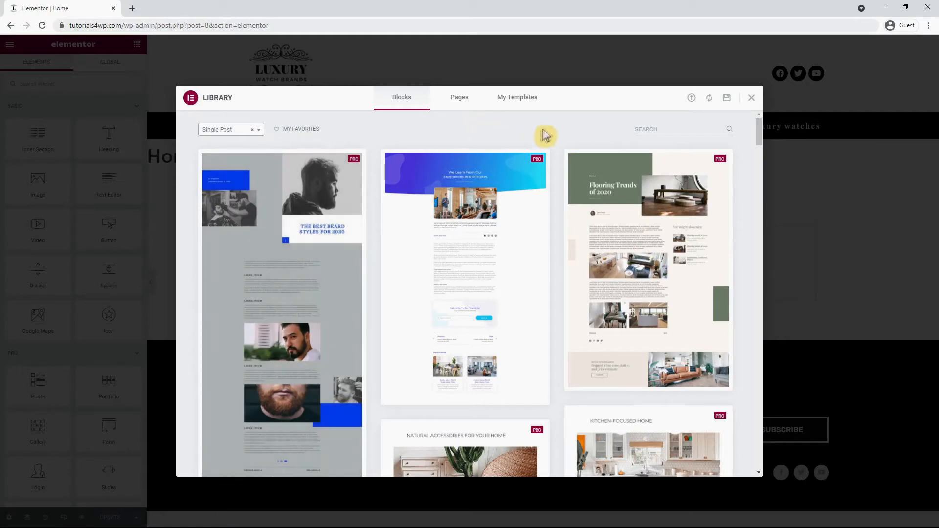
pyautogui.click(244, 134)
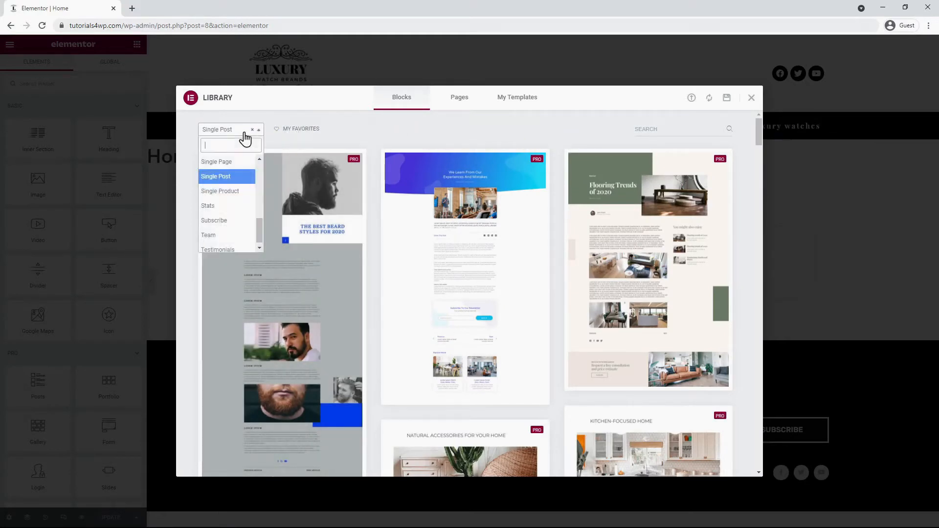
pyautogui.click(225, 162)
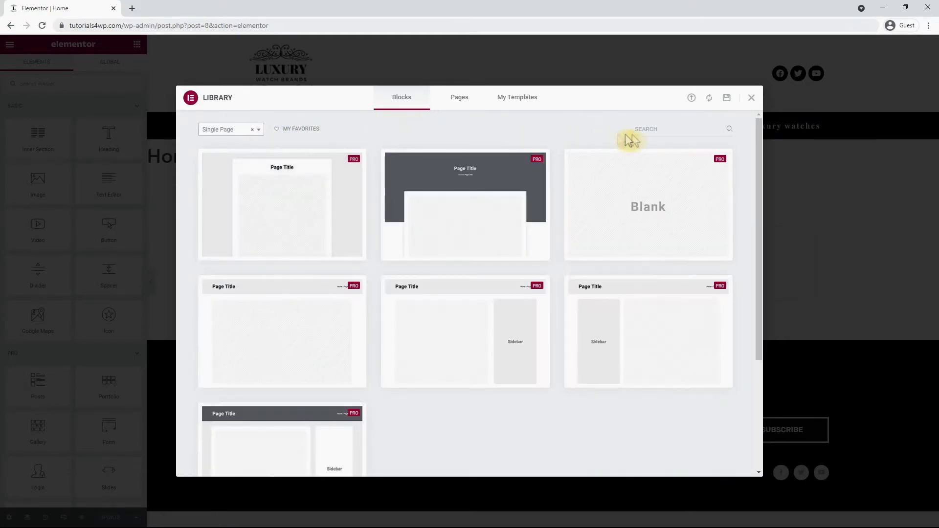
pyautogui.scroll(-3, 757, 142)
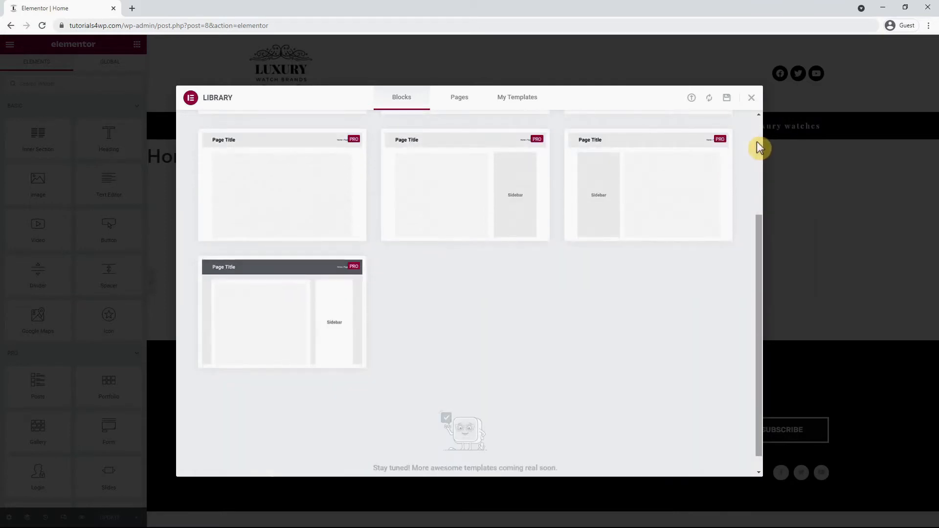
pyautogui.scroll(2, 757, 142)
pyautogui.scroll(2, 756, 142)
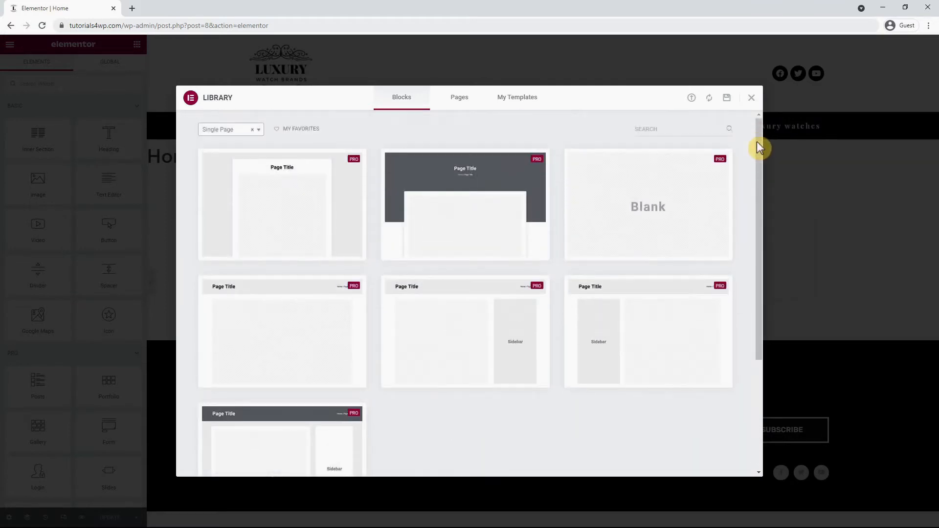
# Step: Return the block category to Single Post, look through the post designs and close the library without inserting anything
pyautogui.click(230, 138)
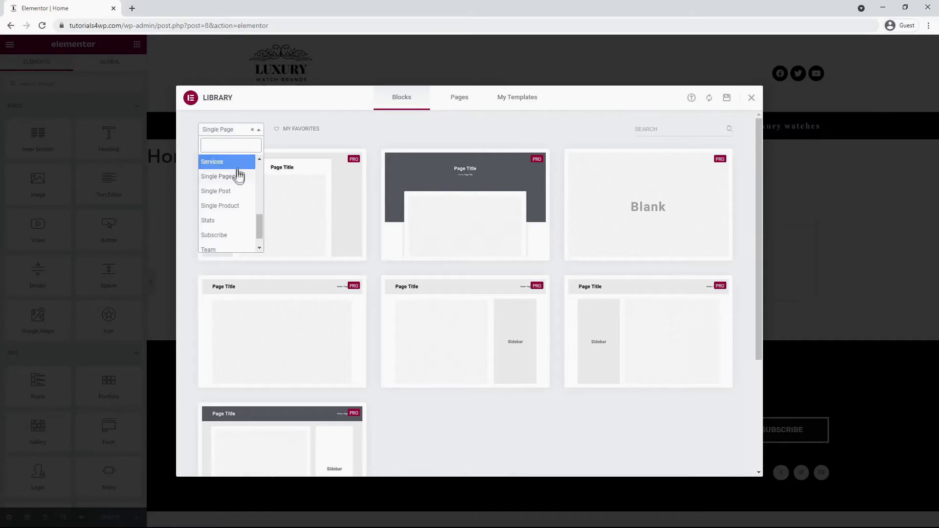
pyautogui.click(237, 191)
pyautogui.scroll(-2, 608, 230)
pyautogui.scroll(-3, 607, 230)
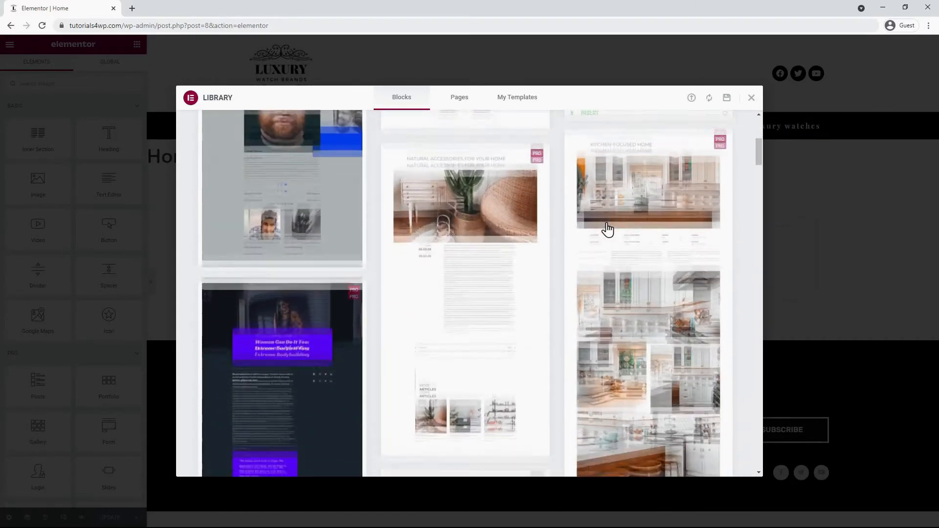
pyautogui.scroll(5, 607, 230)
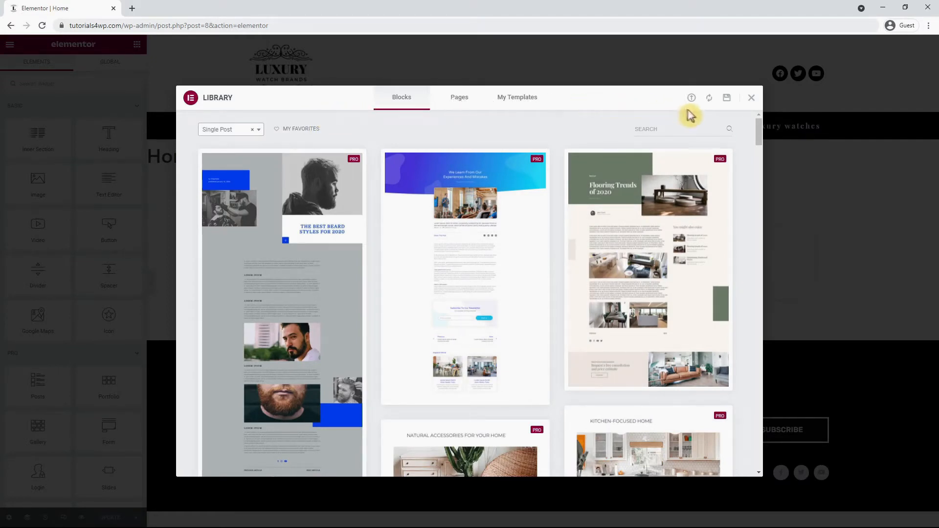
pyautogui.click(752, 99)
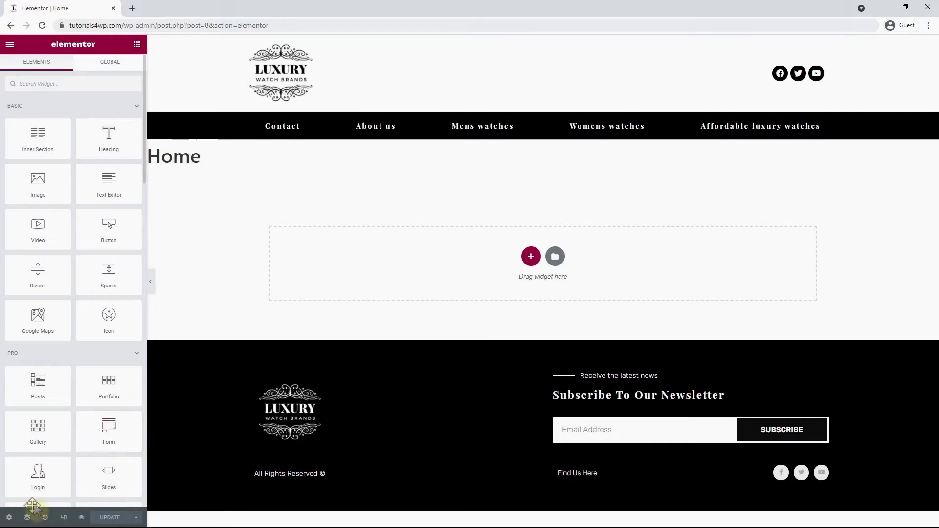
# Step: Set the page layout to Elementor Full Width and add a single-column section to the page
pyautogui.click(9, 517)
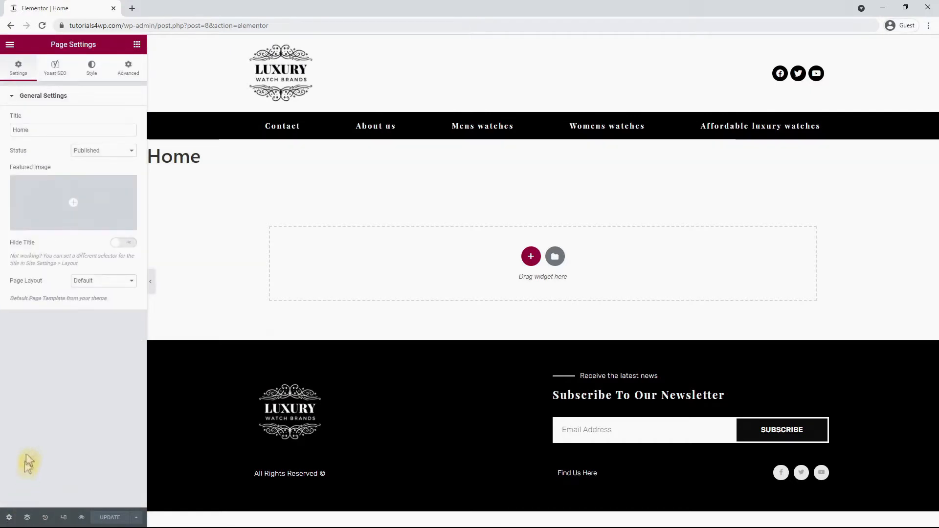
pyautogui.click(120, 307)
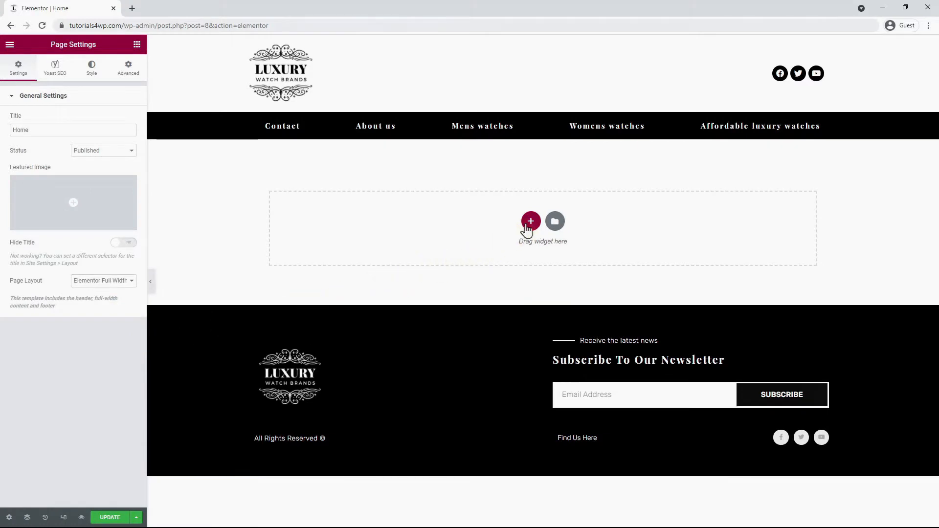
pyautogui.click(530, 222)
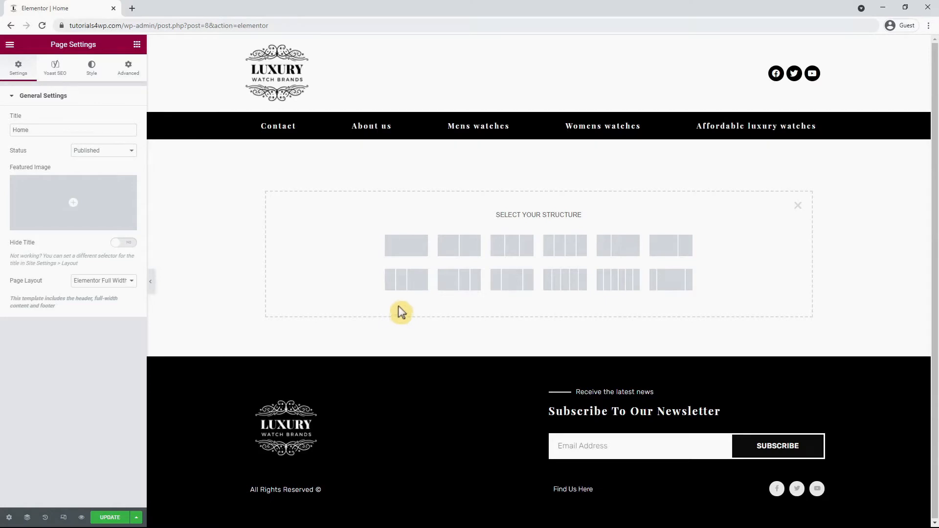
pyautogui.click(412, 251)
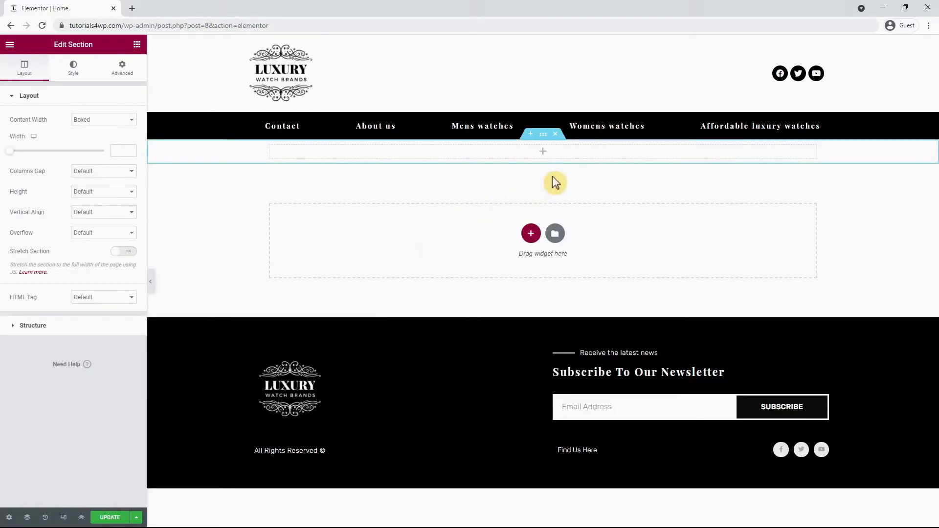
# Step: Show the Navigator with the section and column expanded, and place a Heading widget in the empty column
pyautogui.rightClick(546, 140)
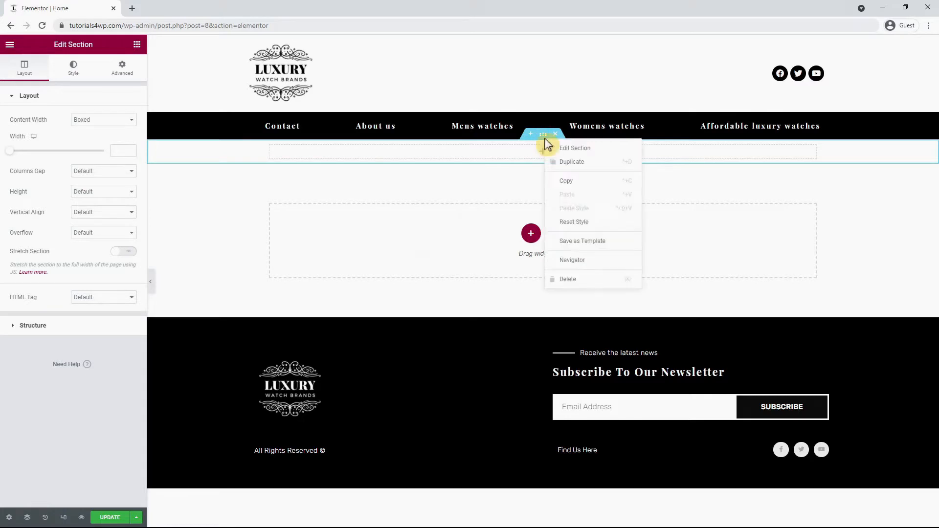
pyautogui.click(569, 261)
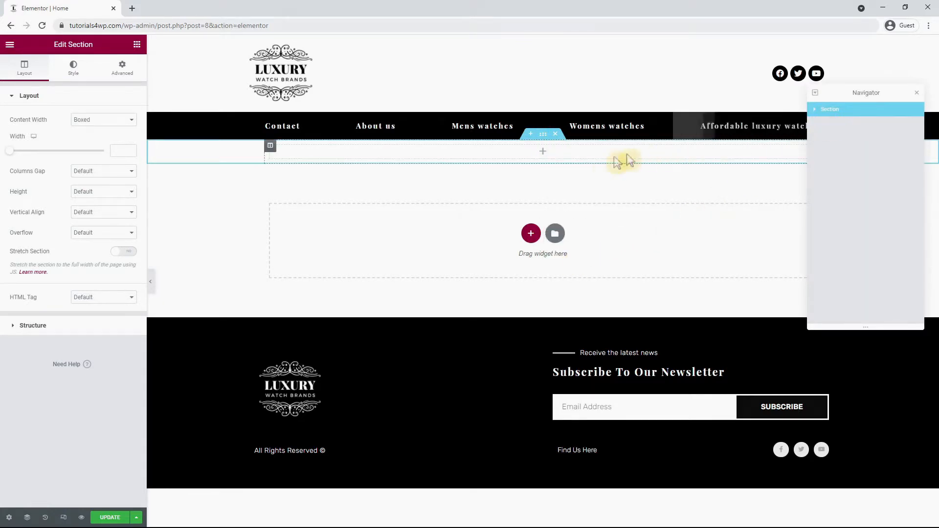
pyautogui.click(816, 110)
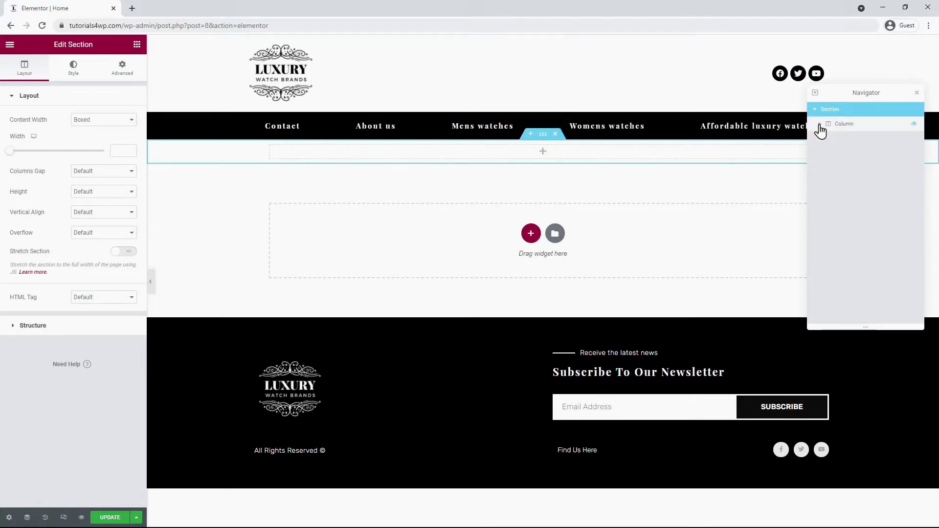
pyautogui.click(820, 125)
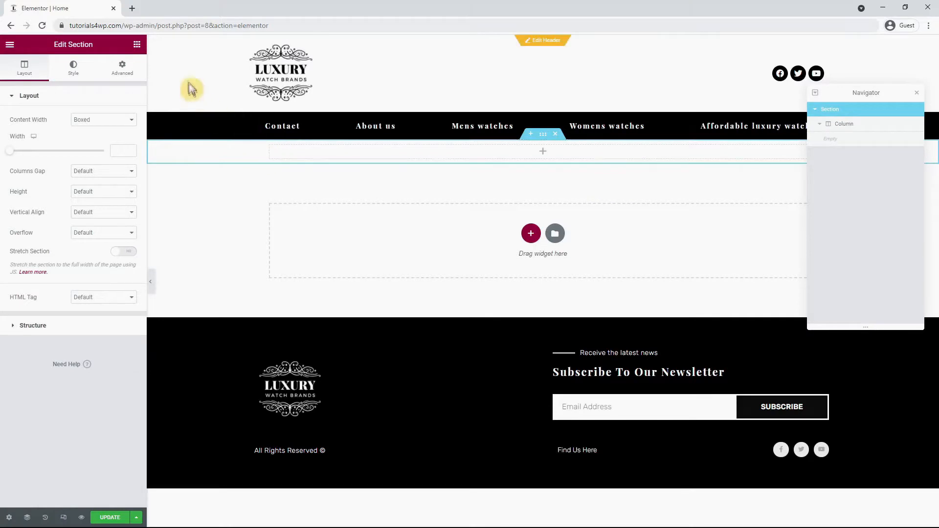
pyautogui.click(138, 45)
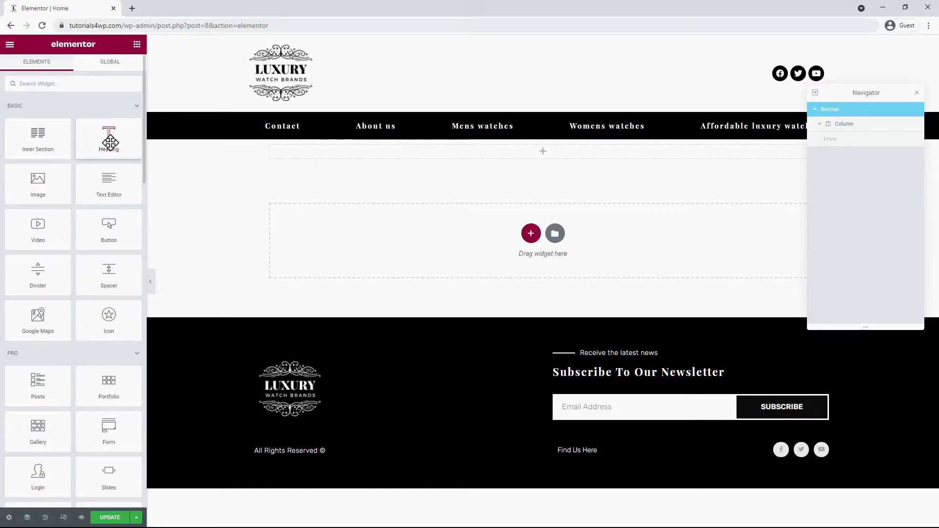
pyautogui.moveTo(115, 143); pyautogui.dragTo(355, 156)
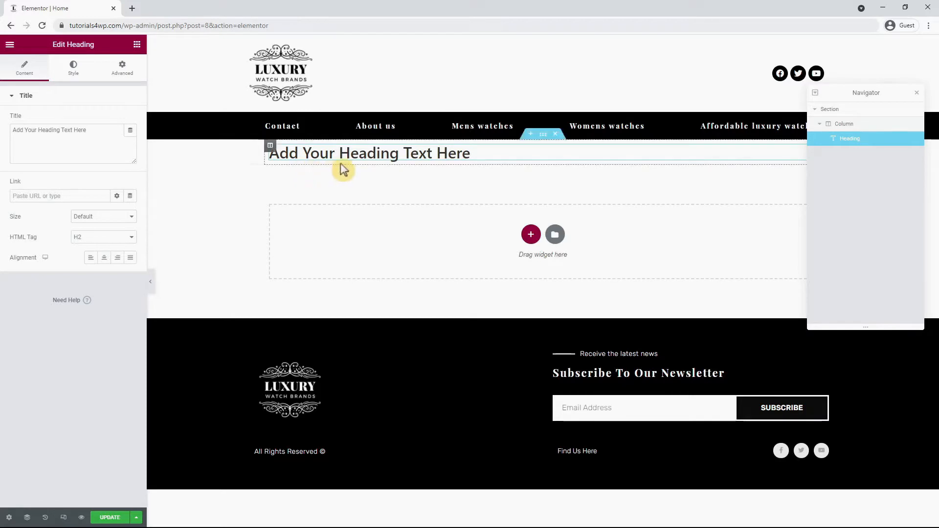
# Step: Give the section a classic background and upload Luxury-Watch-Brands-news-and-reviews.jpg to the media library for it
pyautogui.click(543, 135)
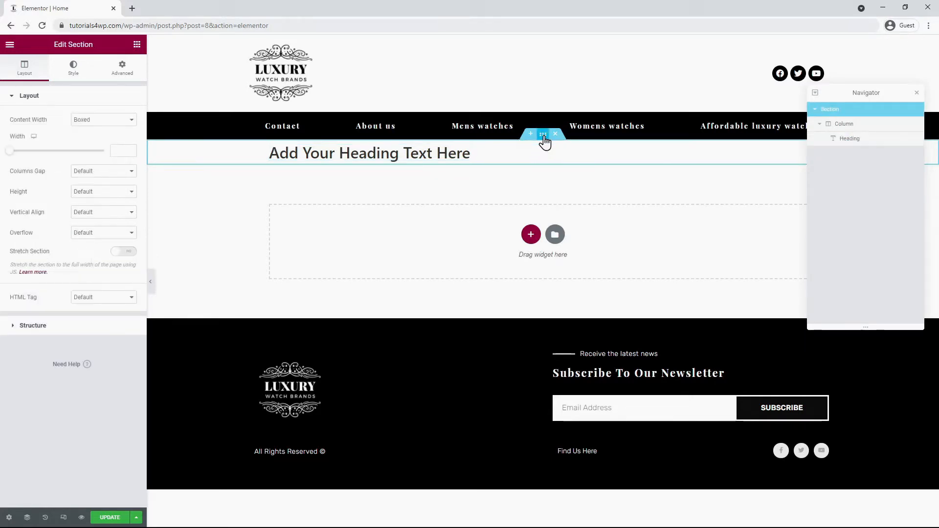
pyautogui.click(79, 73)
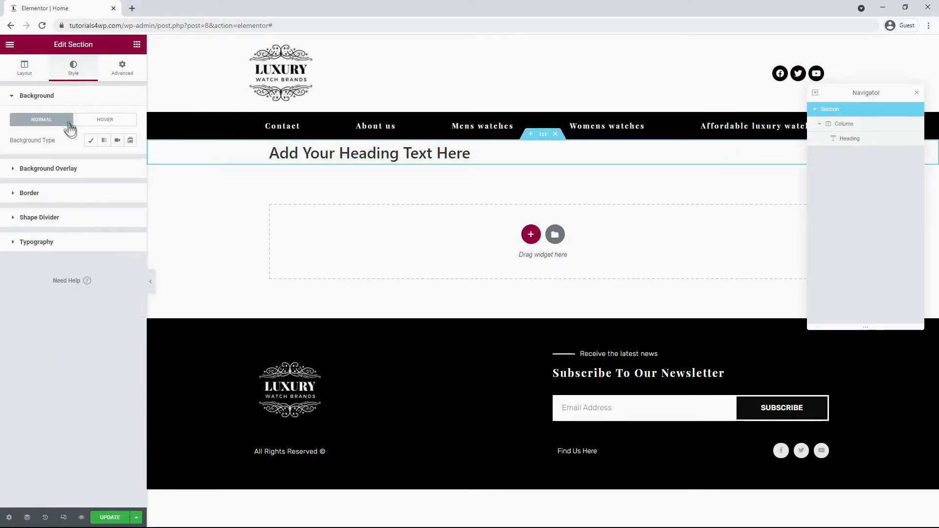
pyautogui.click(90, 142)
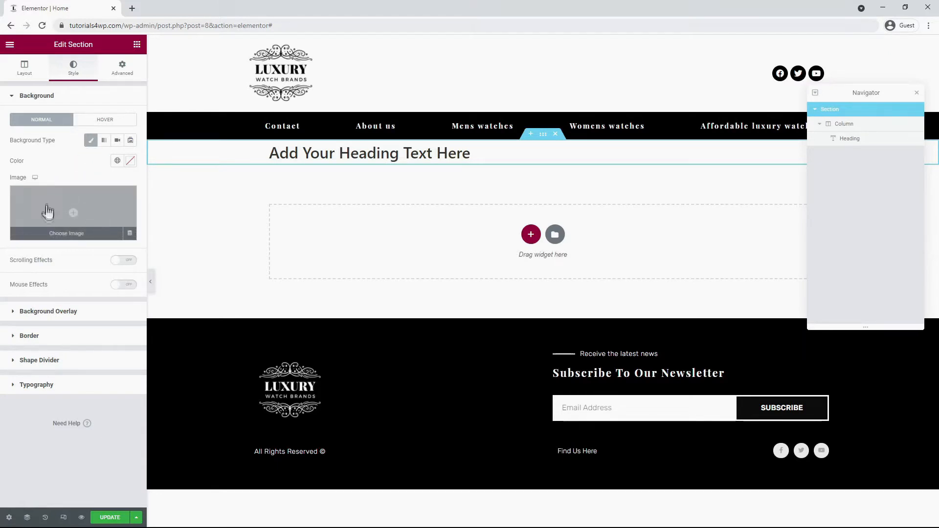
pyautogui.click(74, 213)
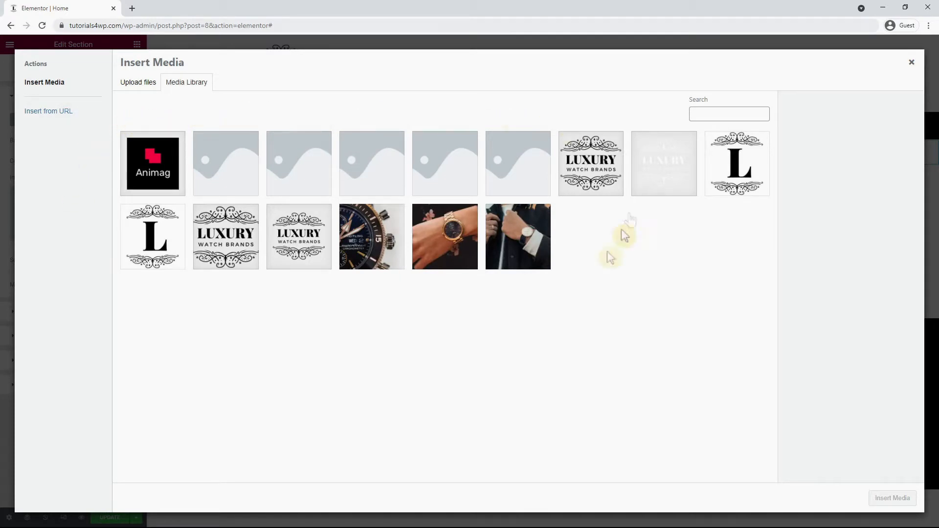
pyautogui.click(131, 82)
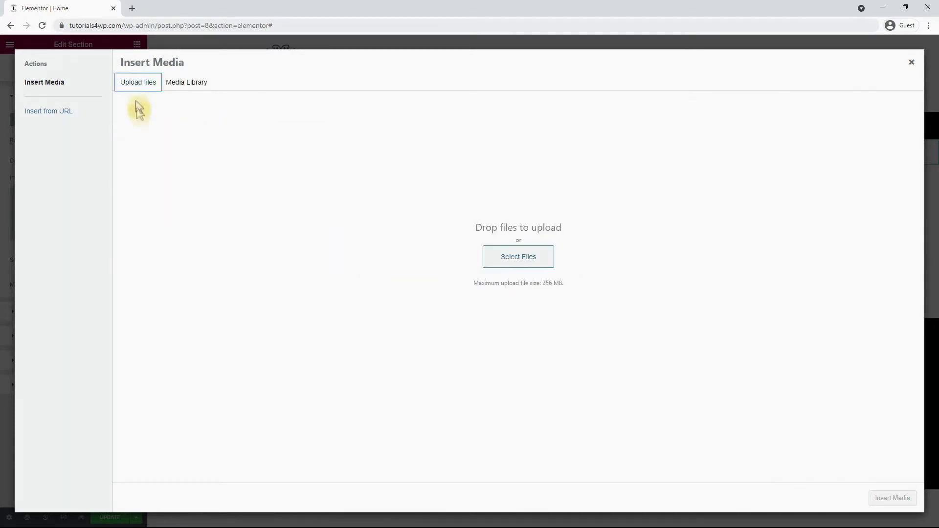
pyautogui.moveTo(519, 527); pyautogui.dragTo(666, 325)
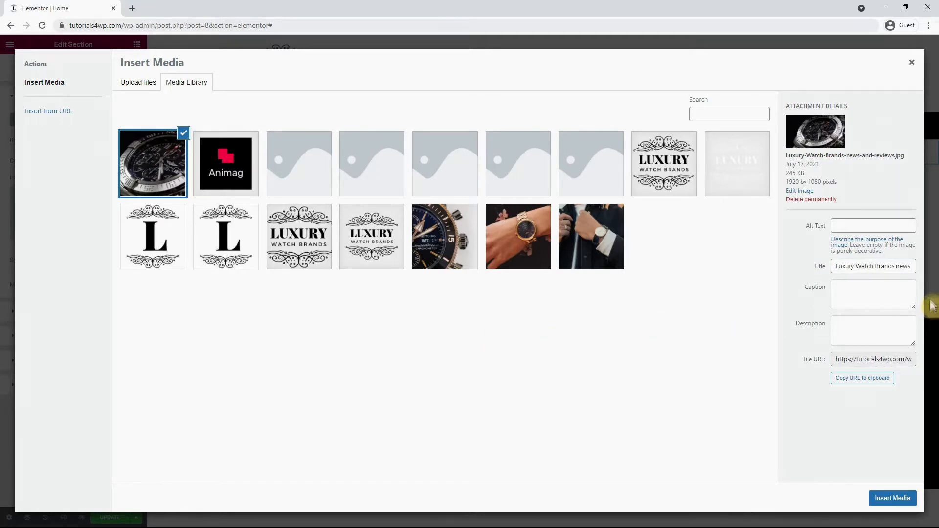
# Step: Copy the uploaded image's title into its alt text, caption and description, and insert it as the section background
pyautogui.tripleClick(834, 271)
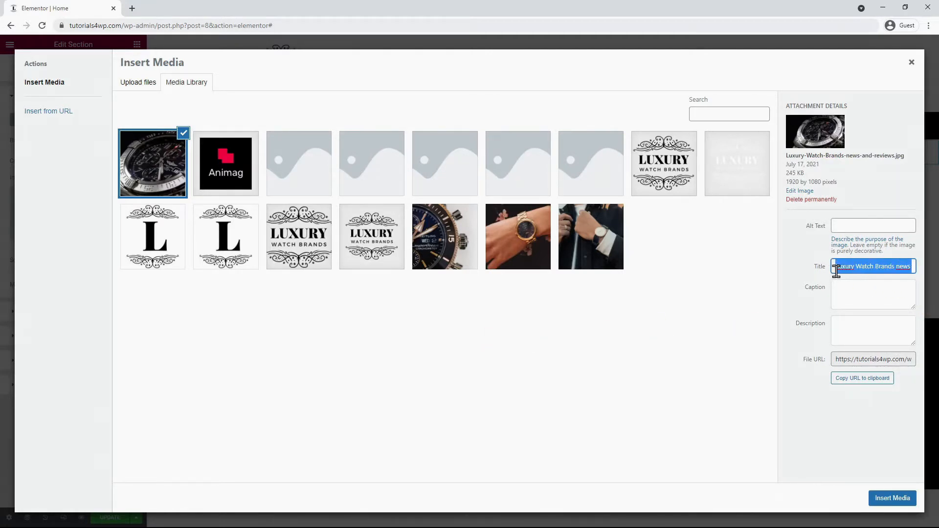
pyautogui.hotkey('ctrl', 'c')
pyautogui.click(851, 225)
pyautogui.hotkey('ctrl', 'v')
pyautogui.click(861, 296)
pyautogui.hotkey('ctrl', 'v')
pyautogui.click(856, 327)
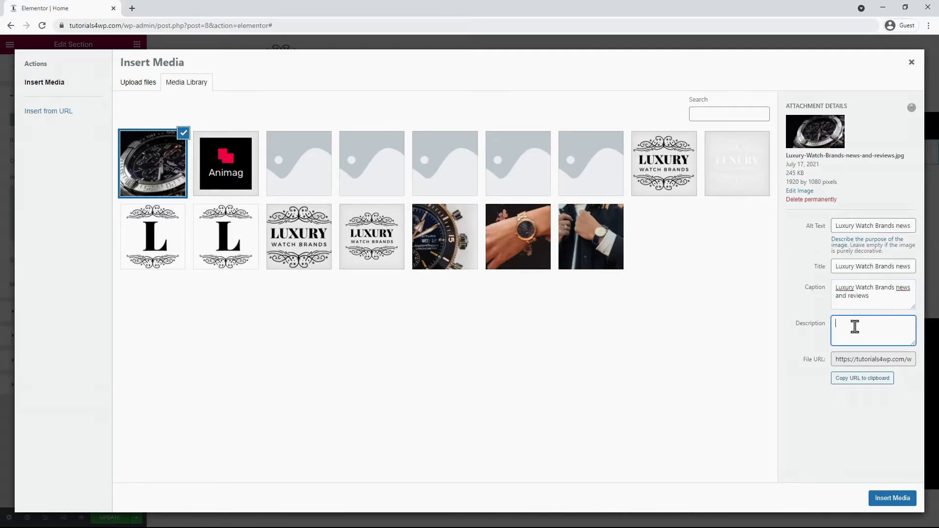
pyautogui.hotkey('ctrl', 'v')
pyautogui.click(899, 499)
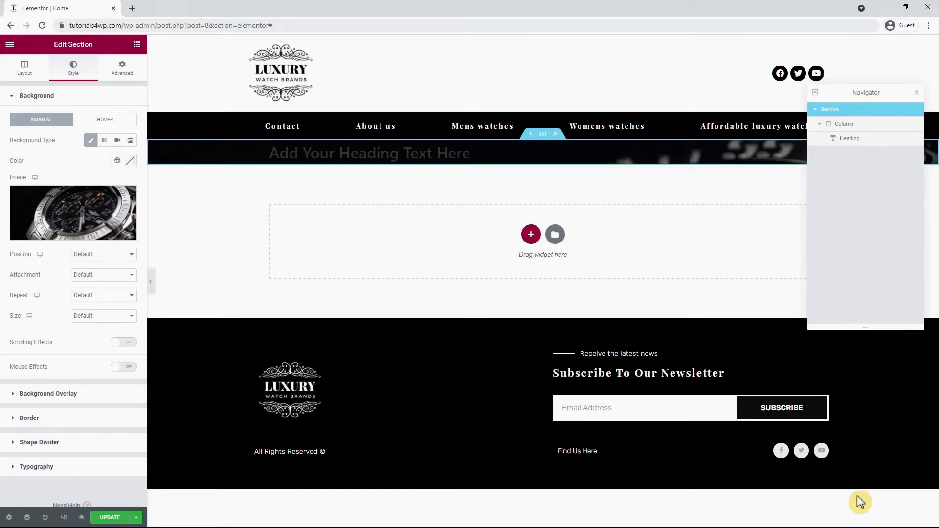
# Step: Switch the section's height mode to Min Height
pyautogui.click(24, 78)
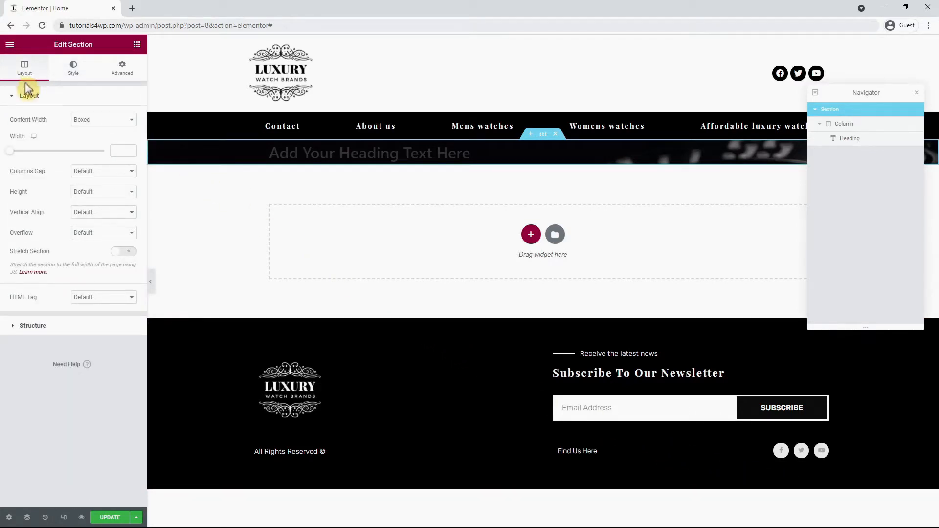
pyautogui.click(115, 198)
pyautogui.click(117, 216)
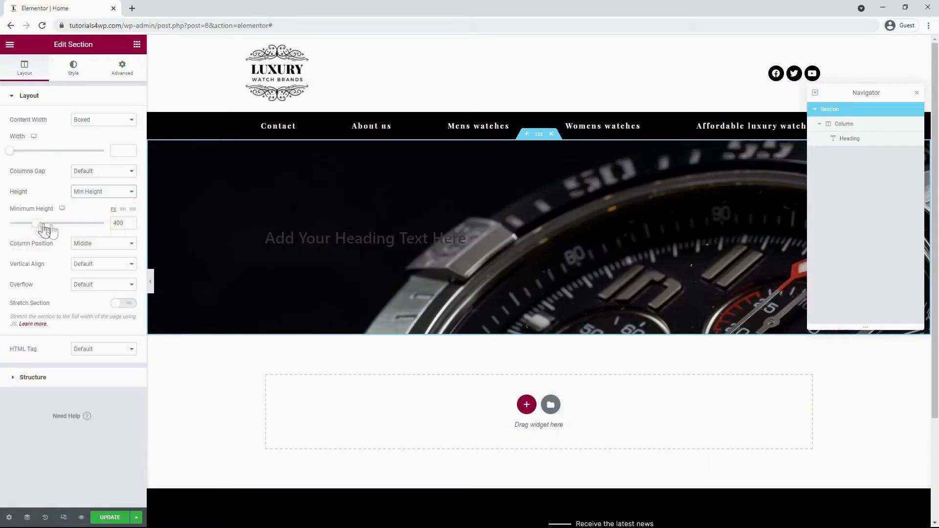
pyautogui.doubleClick(125, 225)
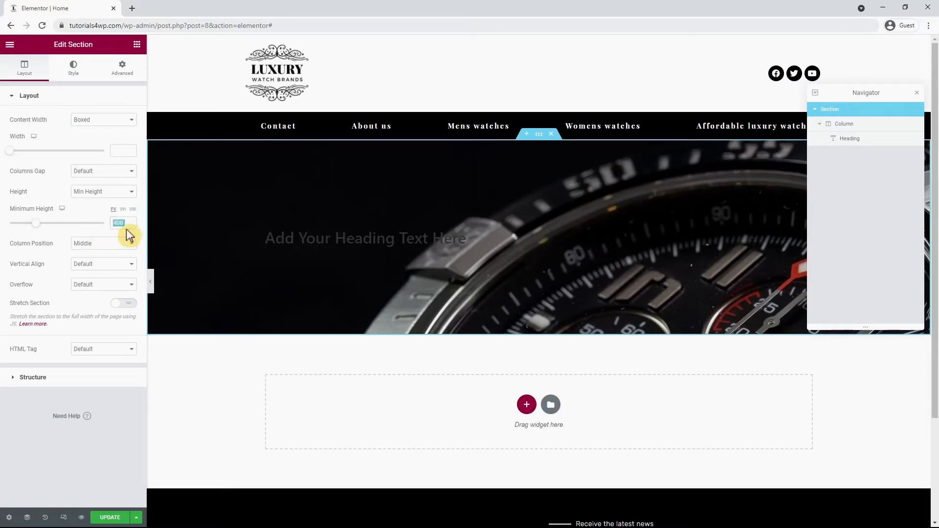
# Step: Try the Fit To Screen height on the section and check how the background image fills the page
pyautogui.click(98, 213)
pyautogui.scroll(-2, 228, 229)
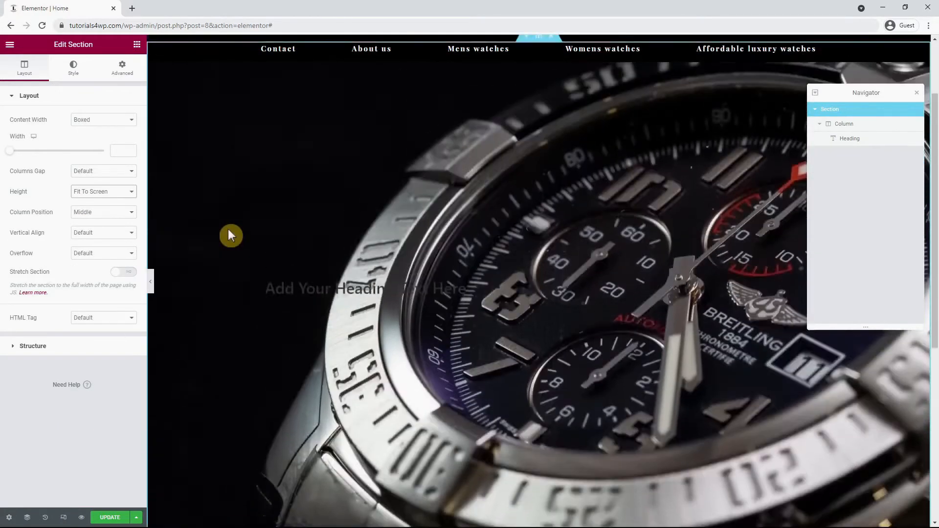
pyautogui.scroll(2, 228, 229)
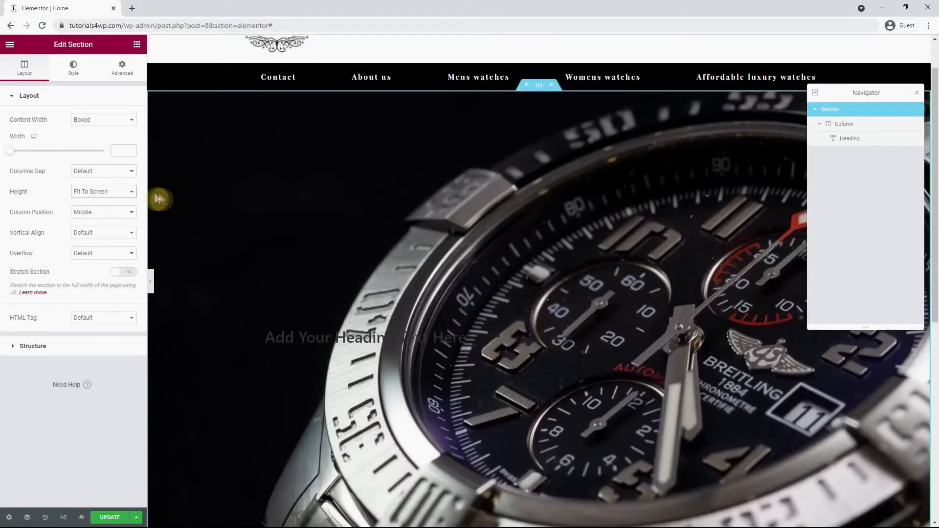
# Step: Set the section's height to Min Height with a minimum of 550 px
pyautogui.click(113, 214)
pyautogui.doubleClick(114, 223)
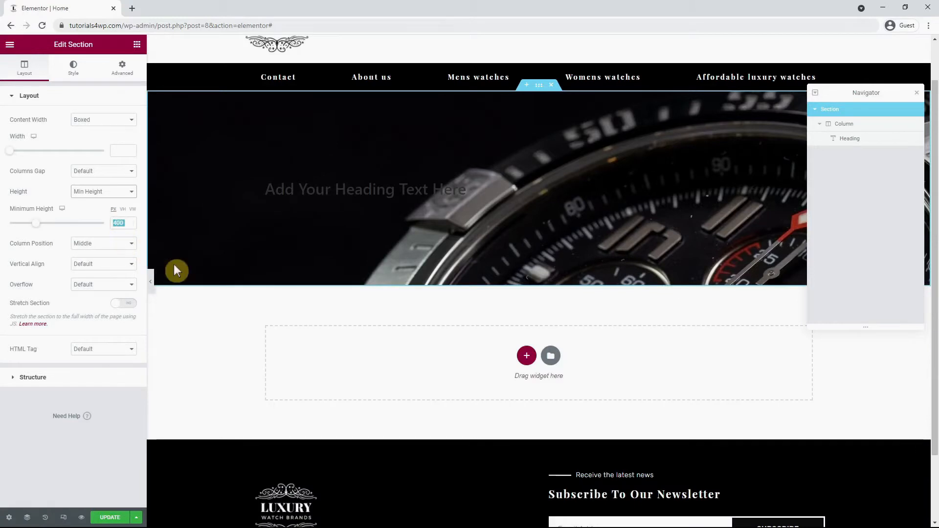
pyautogui.write('550')
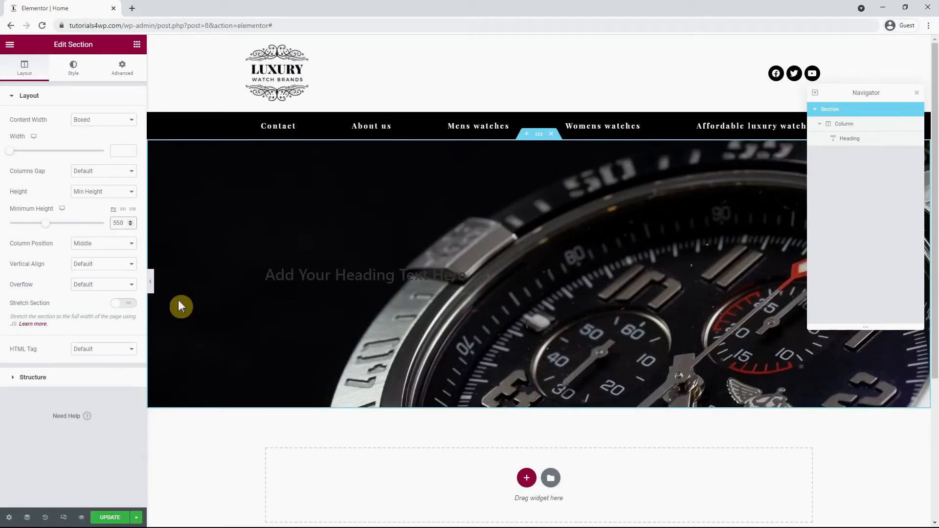
# Step: Set the section's background image size to Cover and its position to Center Center
pyautogui.click(75, 67)
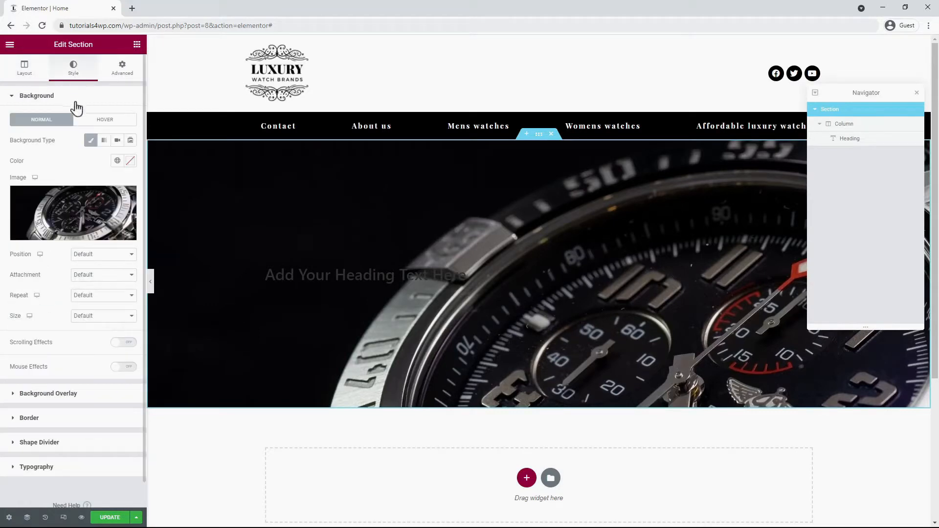
pyautogui.click(111, 342)
pyautogui.click(113, 346)
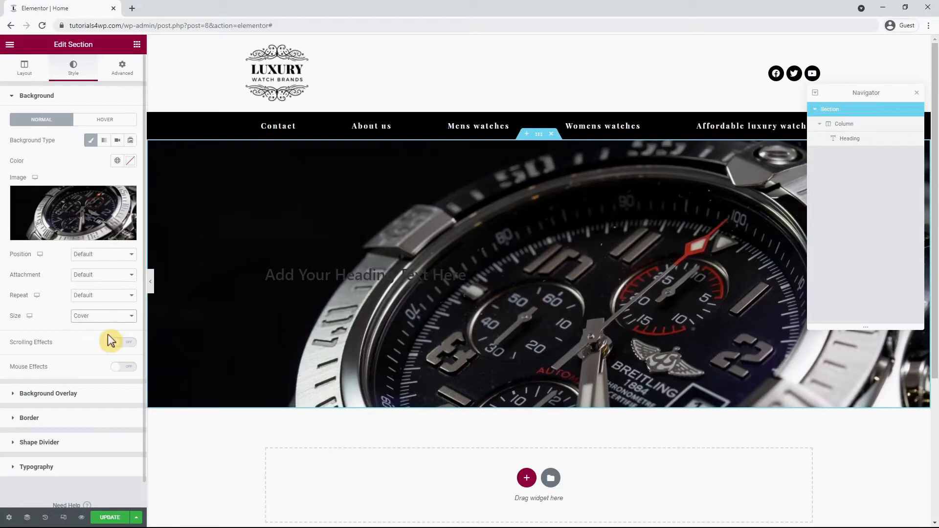
pyautogui.click(107, 255)
pyautogui.click(119, 273)
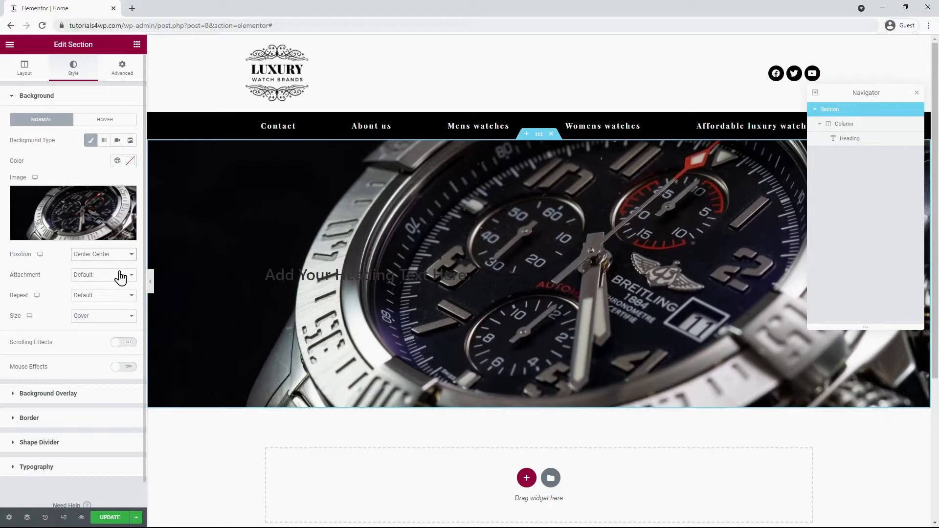
pyautogui.click(119, 270)
# Step: Add a classic background overlay to the section in black, #000000
pyautogui.click(92, 396)
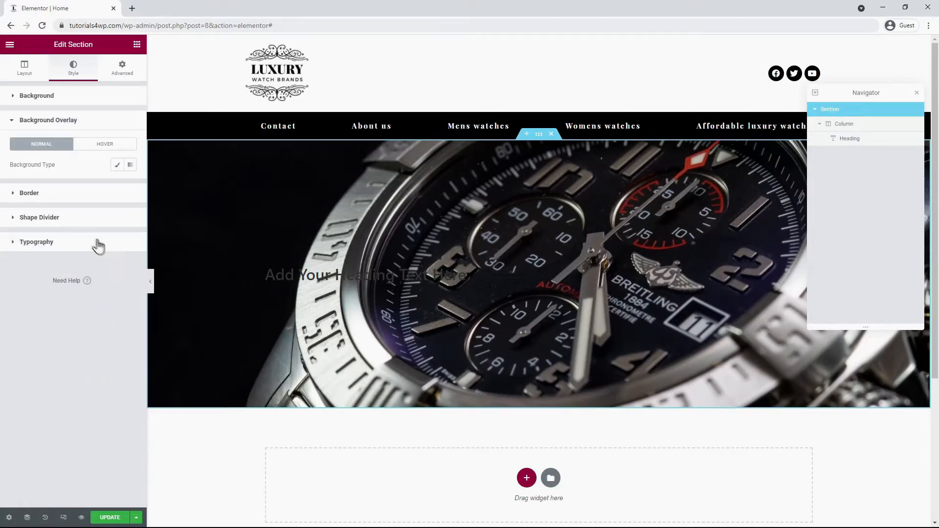
pyautogui.click(117, 166)
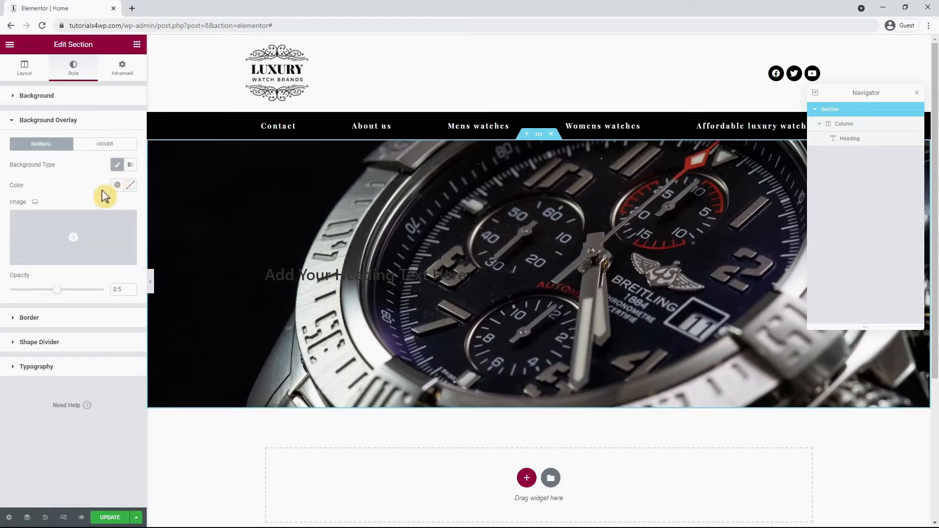
pyautogui.click(130, 186)
pyautogui.moveTo(51, 274); pyautogui.dragTo(9, 319)
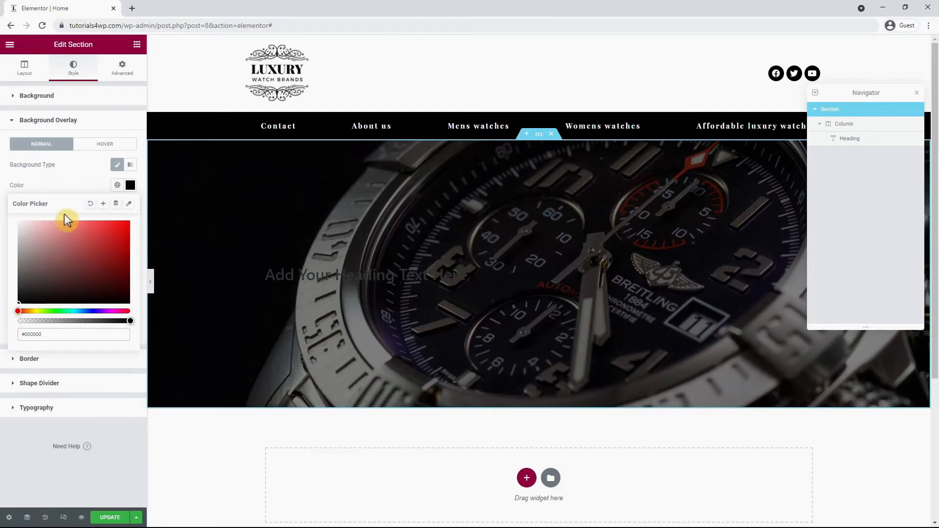
pyautogui.click(7, 241)
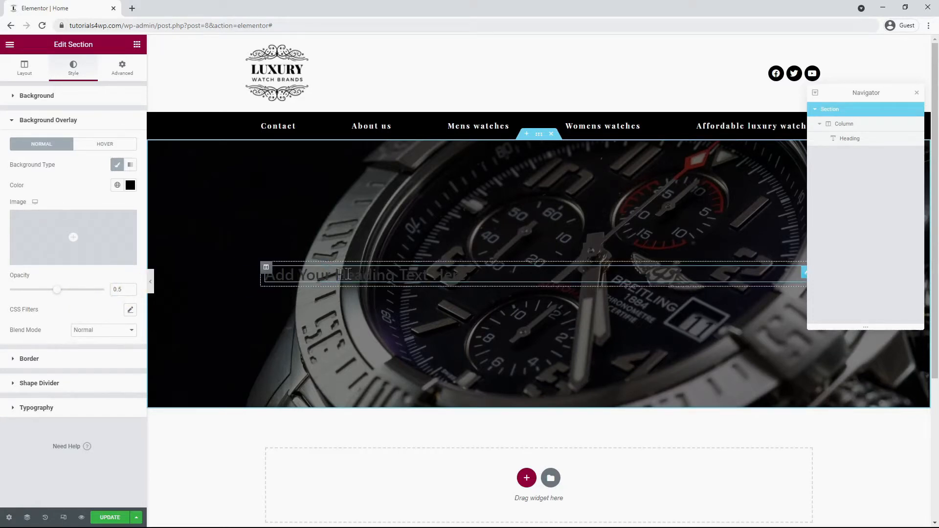
# Step: Set the hero heading's text color to white, #FFFFFF
pyautogui.click(506, 274)
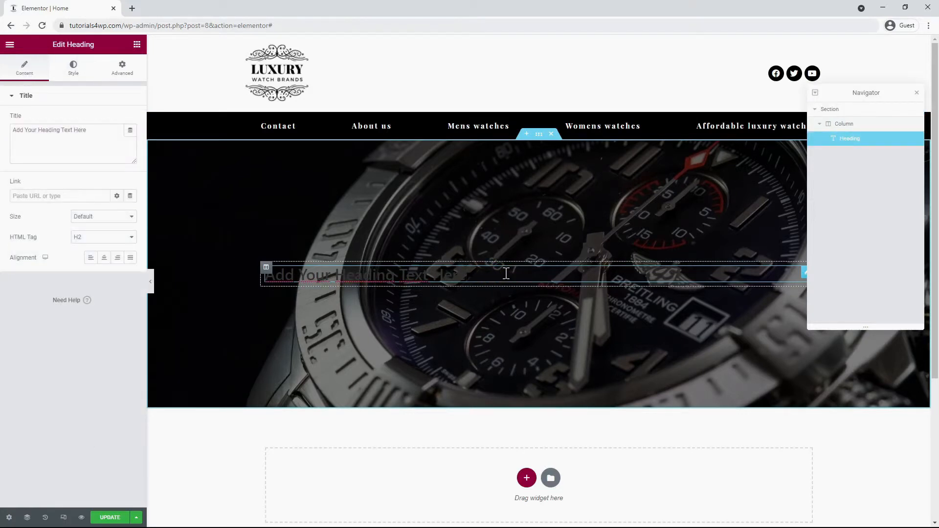
pyautogui.click(74, 69)
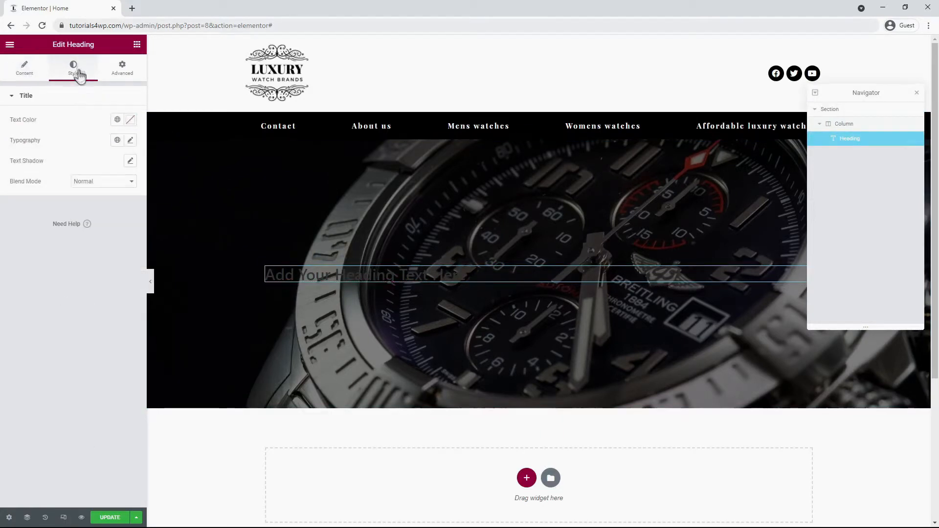
pyautogui.click(131, 126)
pyautogui.moveTo(52, 174); pyautogui.dragTo(2, 149)
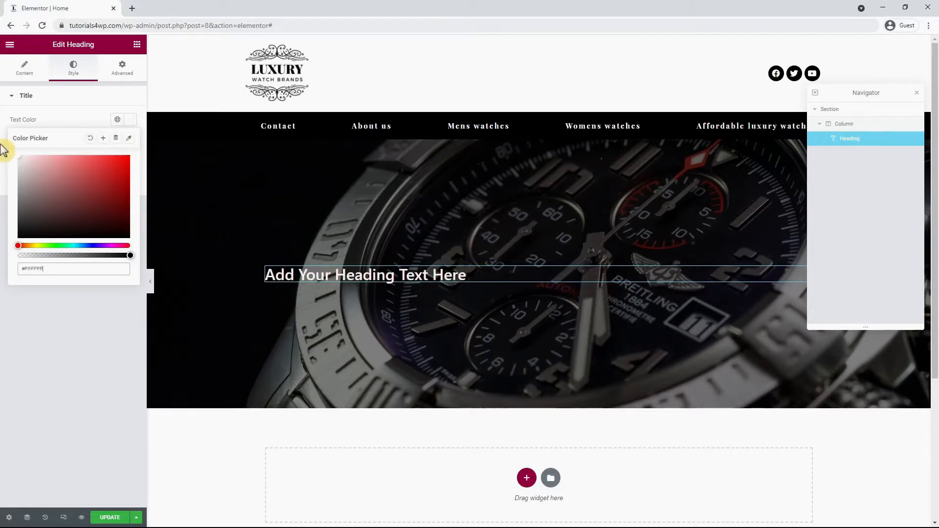
pyautogui.click(63, 319)
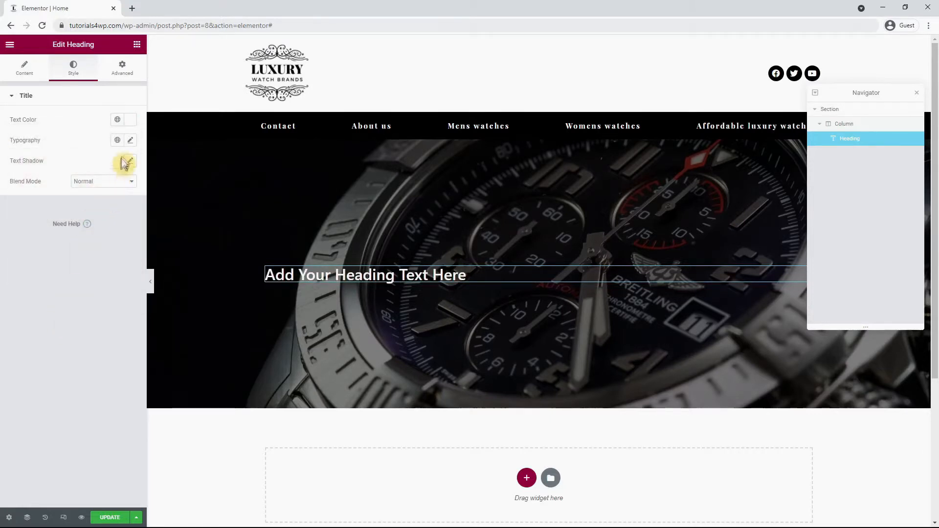
# Step: Set the heading's font family to Playfair Display and its size to 70 px
pyautogui.click(130, 142)
pyautogui.click(107, 187)
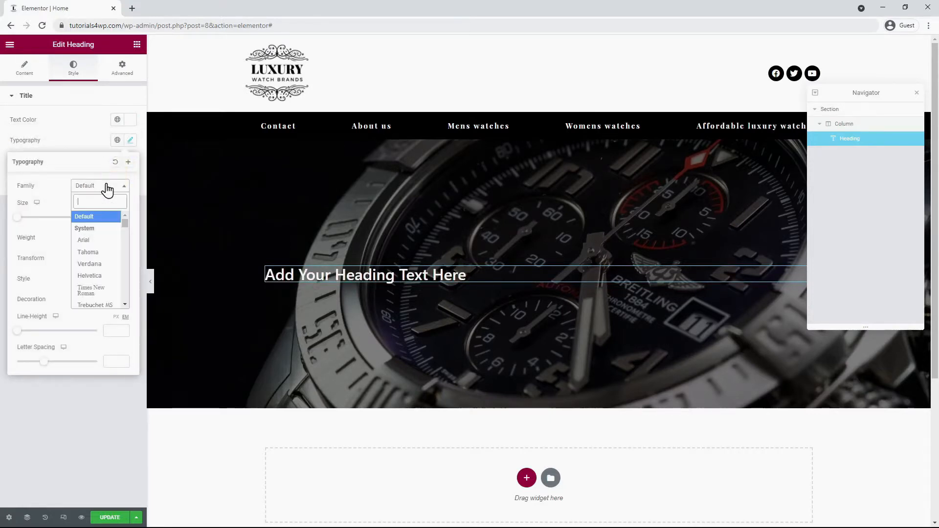
pyautogui.write('playf')
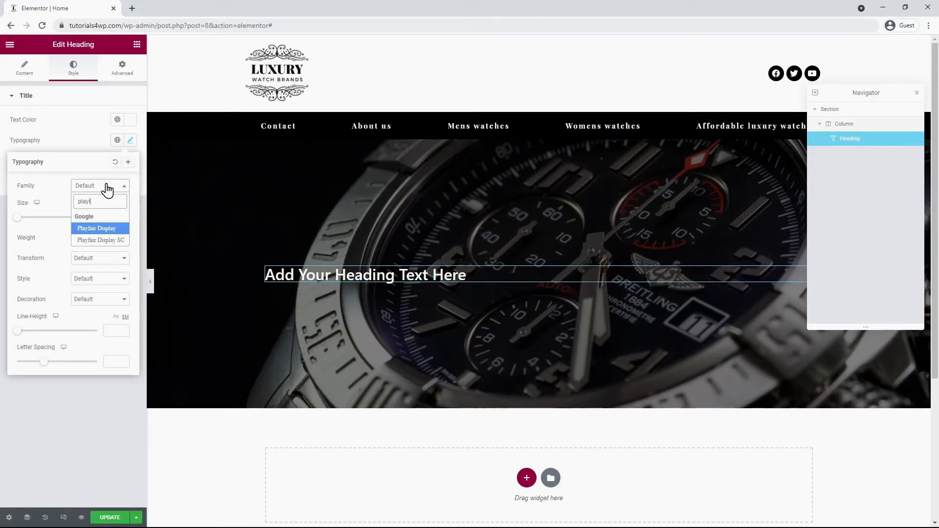
pyautogui.click(107, 229)
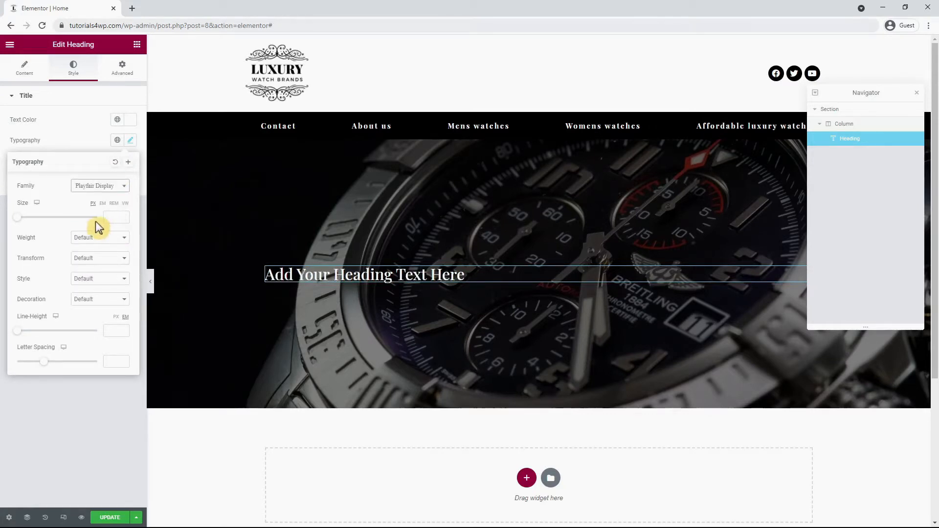
pyautogui.click(110, 218)
pyautogui.write('70')
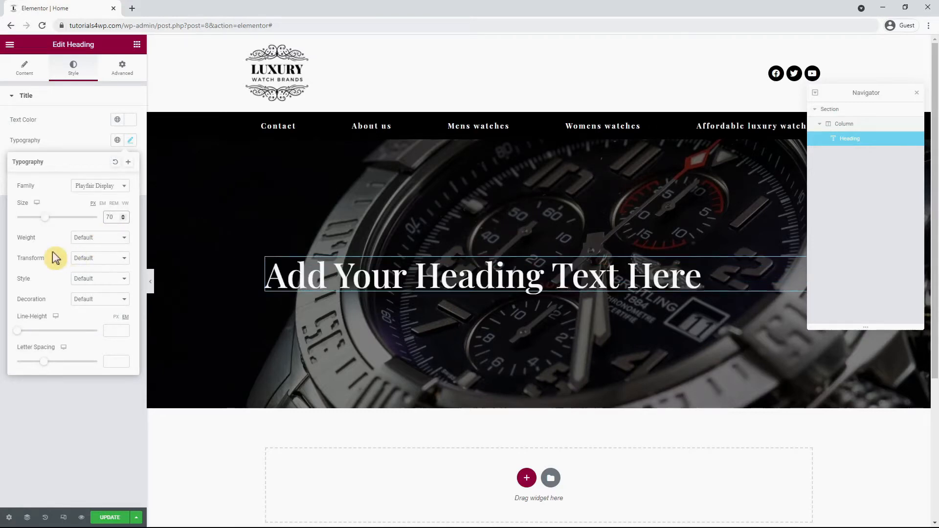
# Step: Set the heading's font weight to Bold and its letter spacing to 2.3
pyautogui.click(112, 238)
pyautogui.click(104, 328)
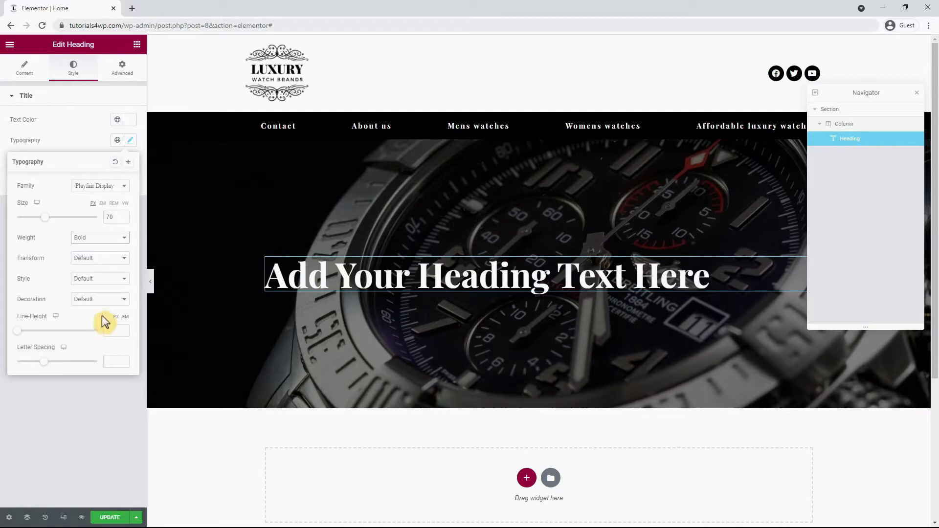
pyautogui.click(113, 331)
pyautogui.write('2.3')
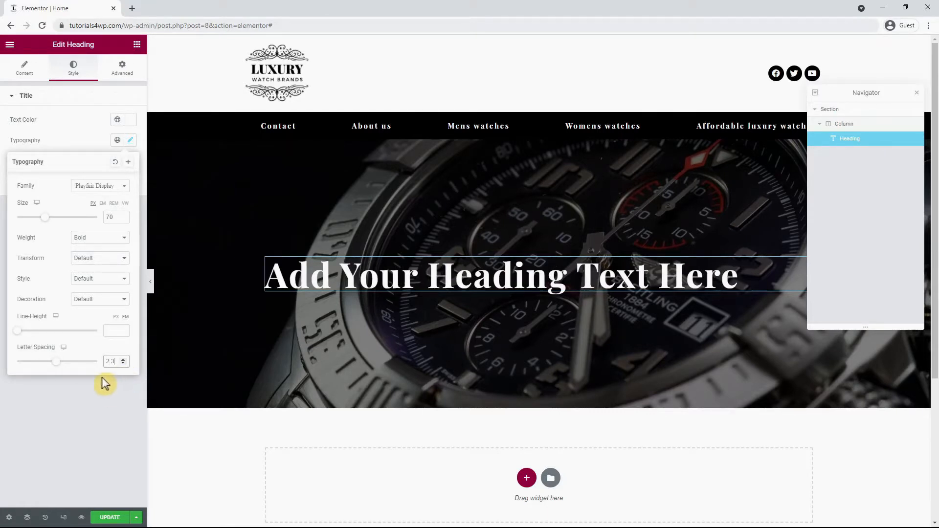
# Step: Make the heading a center-aligned H1 with the title "Luxury Watch Brands"
pyautogui.click(20, 74)
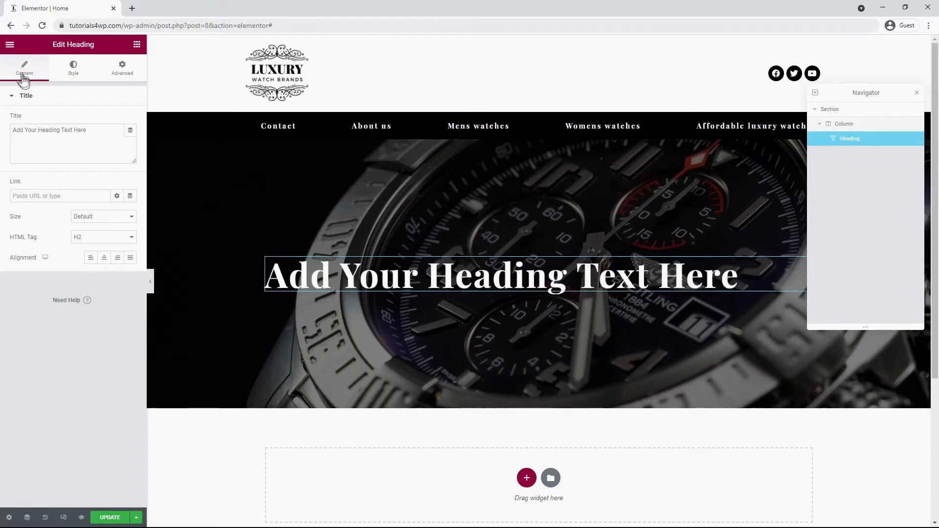
pyautogui.click(104, 259)
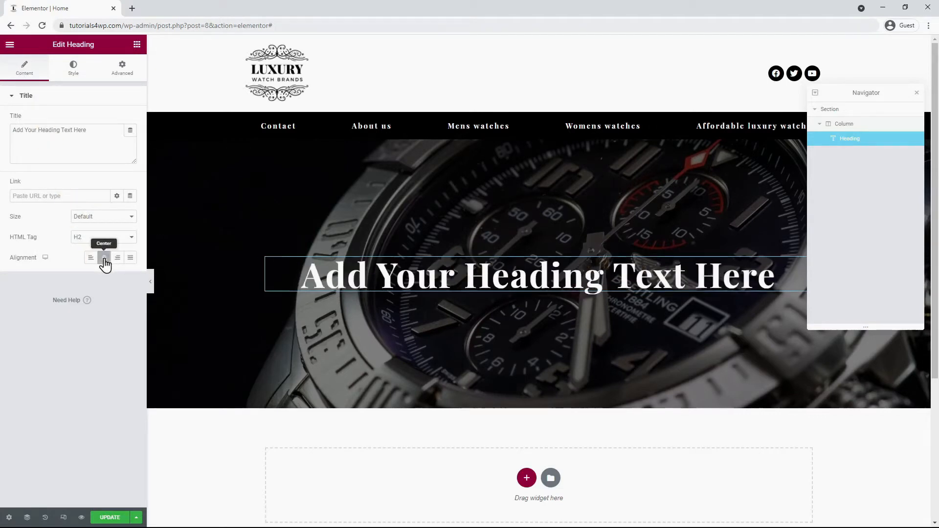
pyautogui.click(94, 246)
pyautogui.click(97, 246)
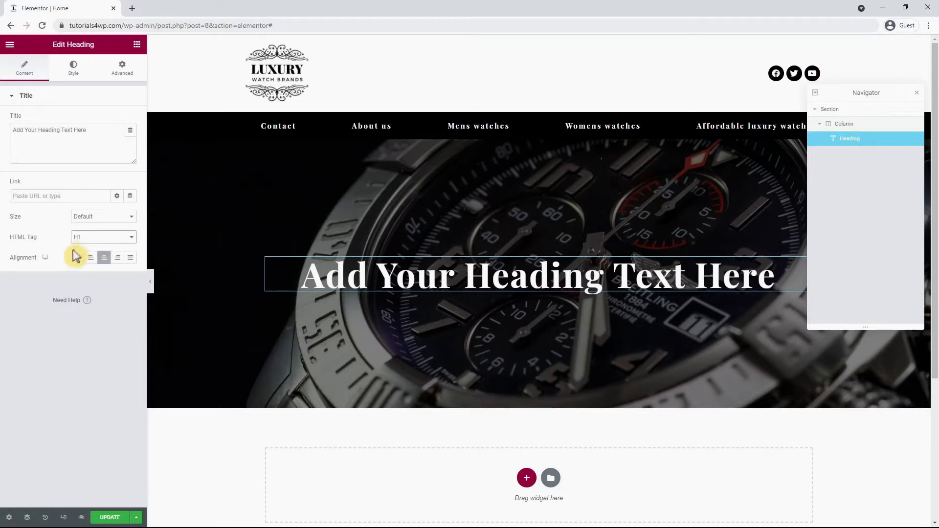
pyautogui.moveTo(98, 136); pyautogui.dragTo(4, 139)
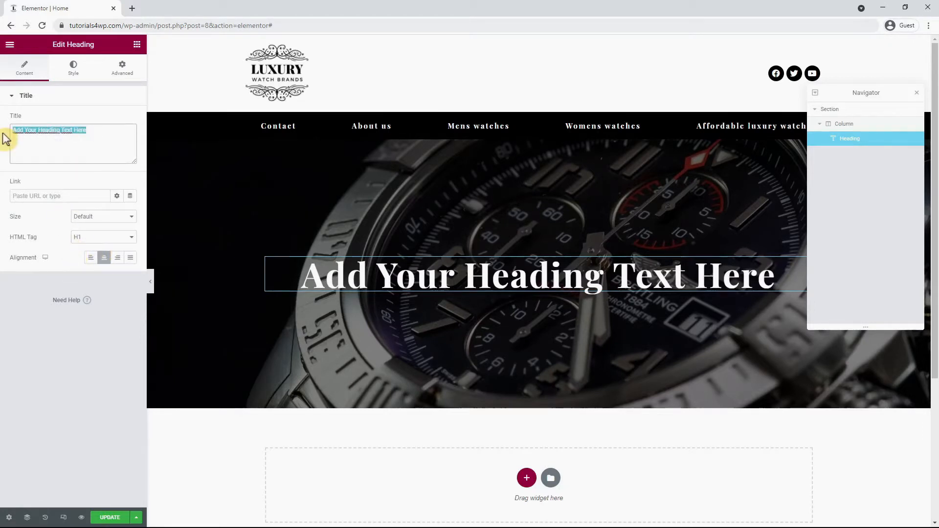
pyautogui.write('Luxury Watch Brands')
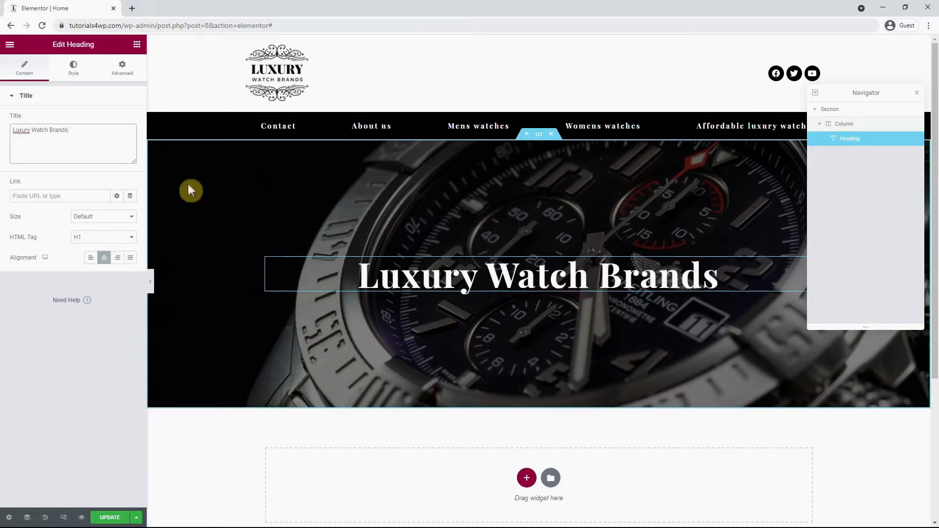
# Step: Add a Text Editor widget below the heading and style its text in #BFBFBF with center alignment
pyautogui.click(138, 45)
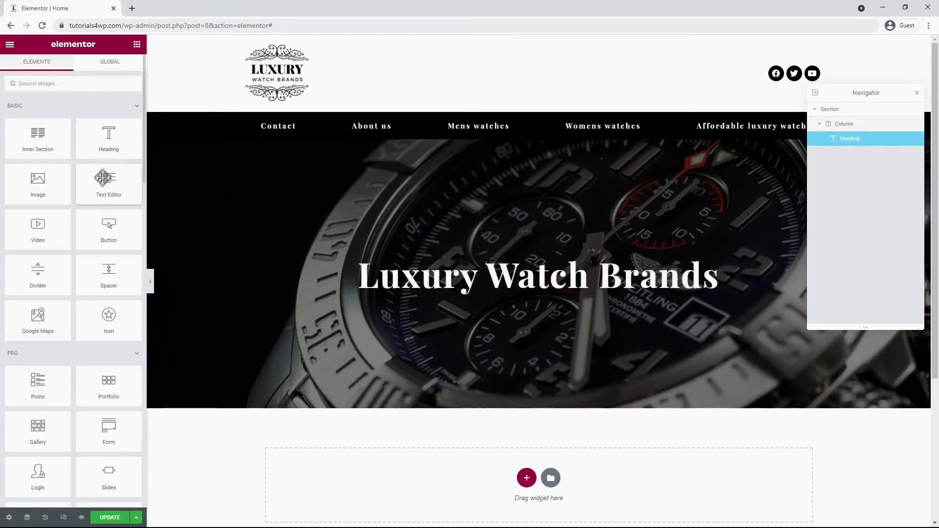
pyautogui.moveTo(107, 185); pyautogui.dragTo(484, 291)
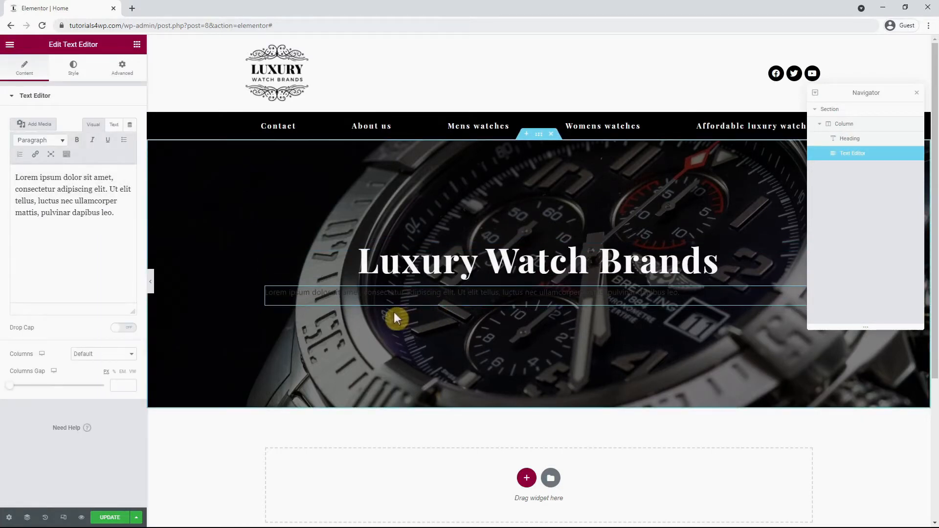
pyautogui.click(74, 71)
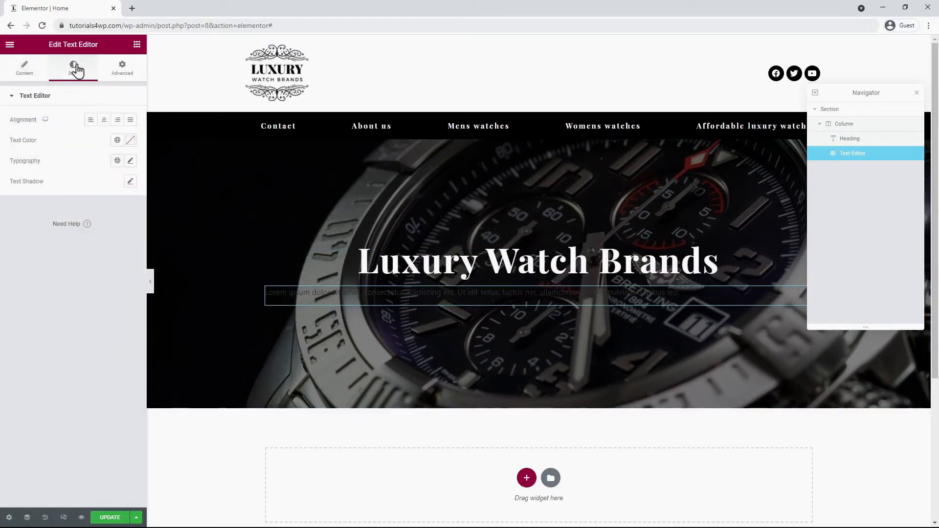
pyautogui.click(130, 141)
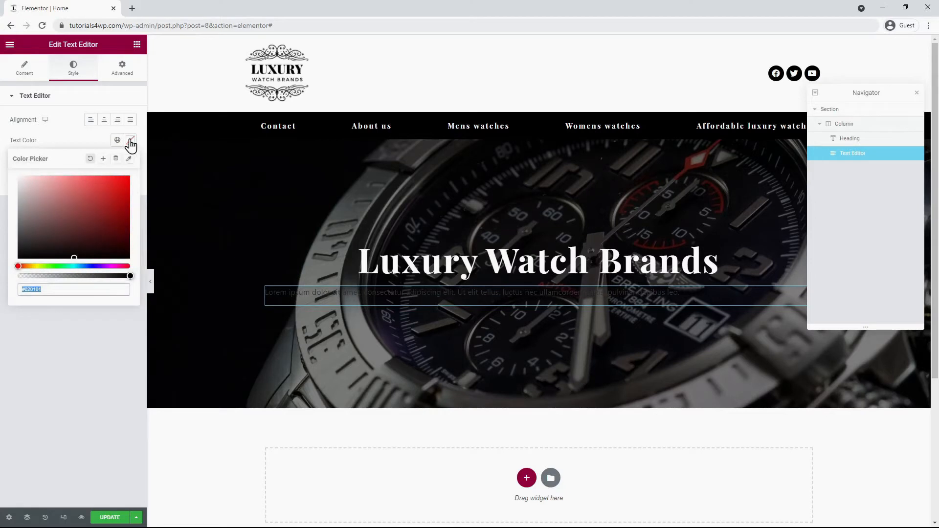
pyautogui.write('#BFBFBF')
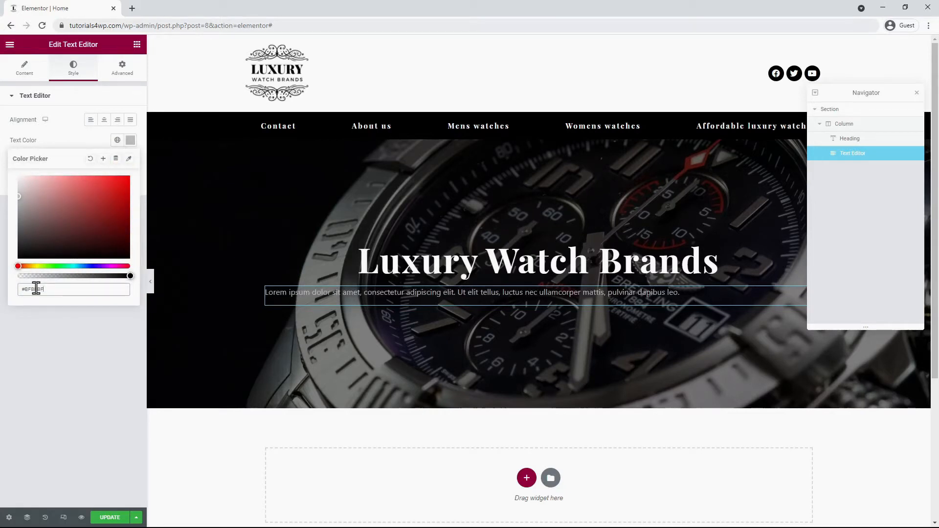
pyautogui.click(105, 121)
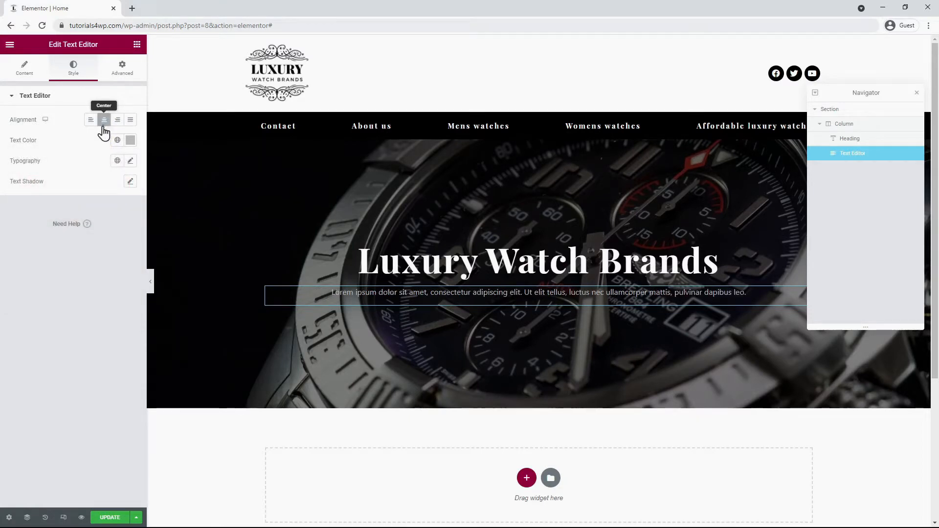
# Step: Set the text widget's font family to Rubik and its size to 15 px
pyautogui.click(130, 161)
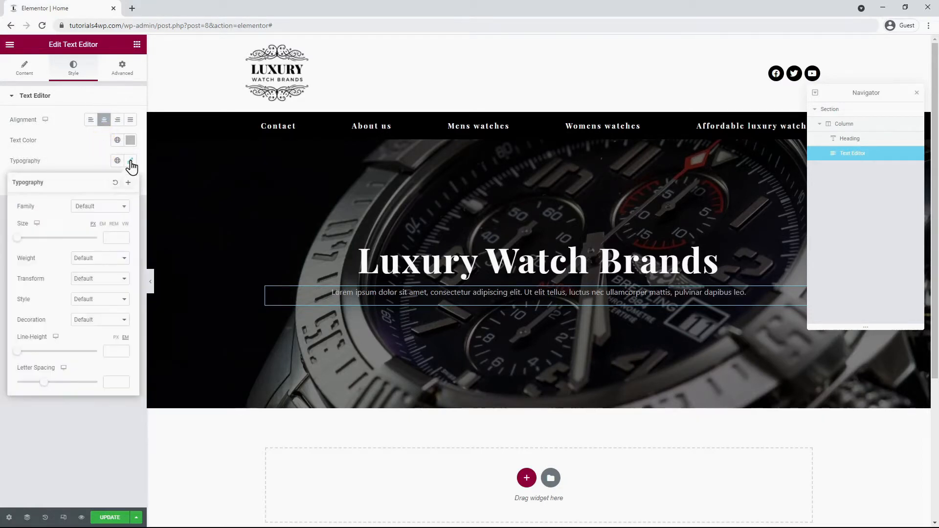
pyautogui.click(111, 210)
pyautogui.write('rub')
pyautogui.click(95, 262)
pyautogui.click(114, 239)
pyautogui.write('15')
# Step: Set the text widget's font weight to 600 and its transform to Uppercase
pyautogui.click(119, 259)
pyautogui.click(102, 303)
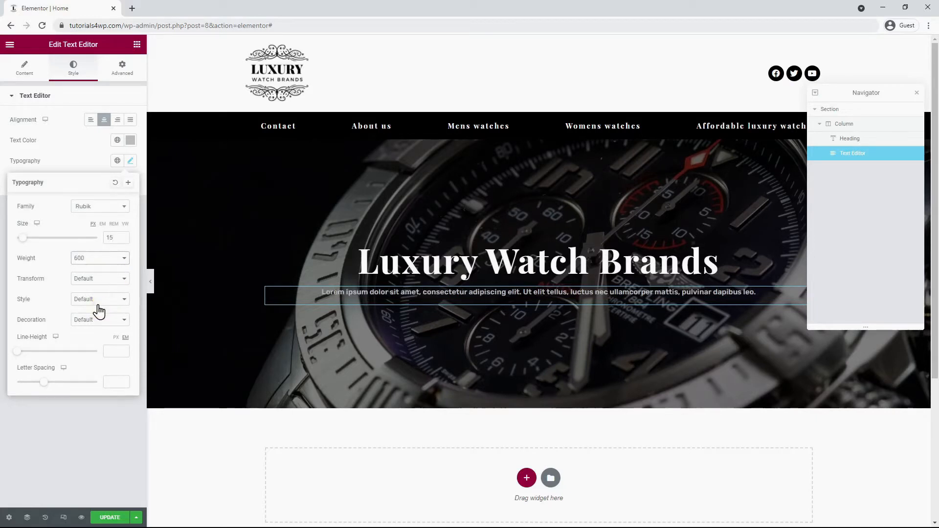
pyautogui.click(97, 281)
pyautogui.click(100, 301)
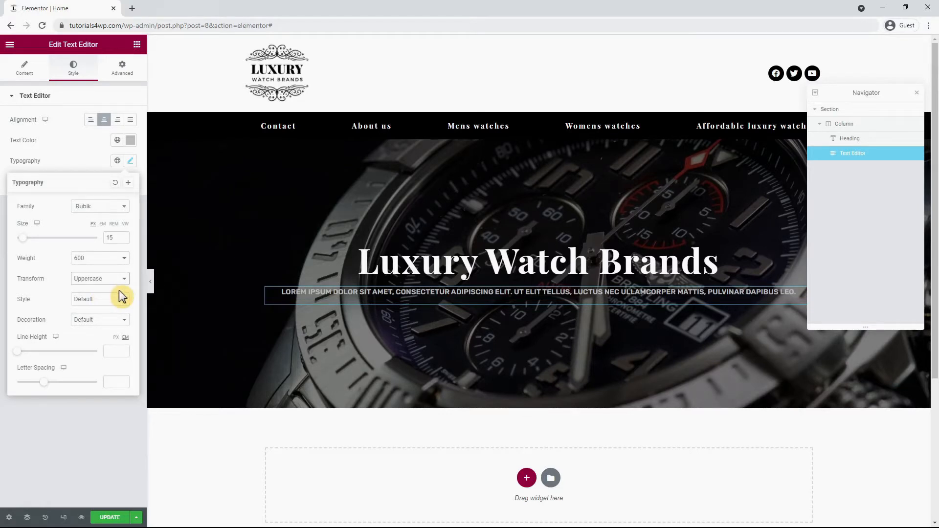
# Step: Set the text widget's line height to 1.2 em and its letter spacing to 8
pyautogui.click(123, 350)
pyautogui.press('BackSpace')
pyautogui.write('1.2')
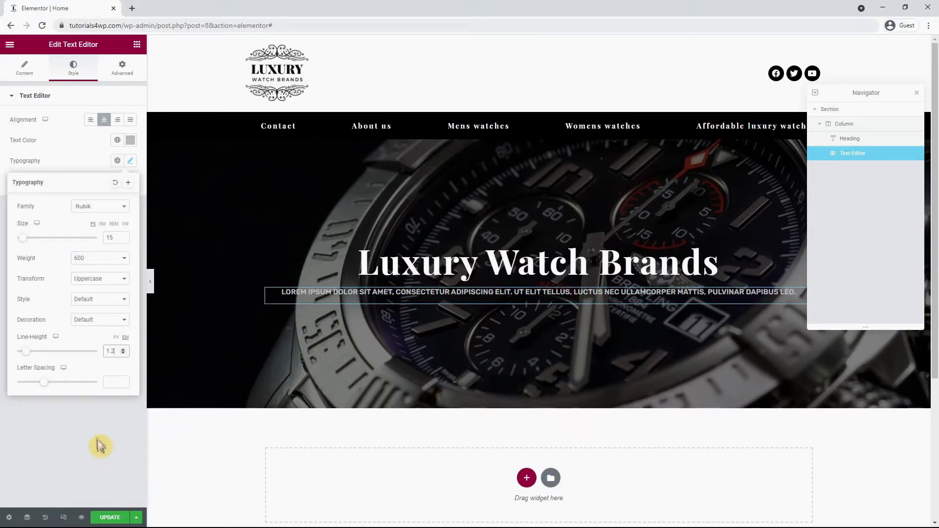
pyautogui.click(117, 382)
pyautogui.write('8')
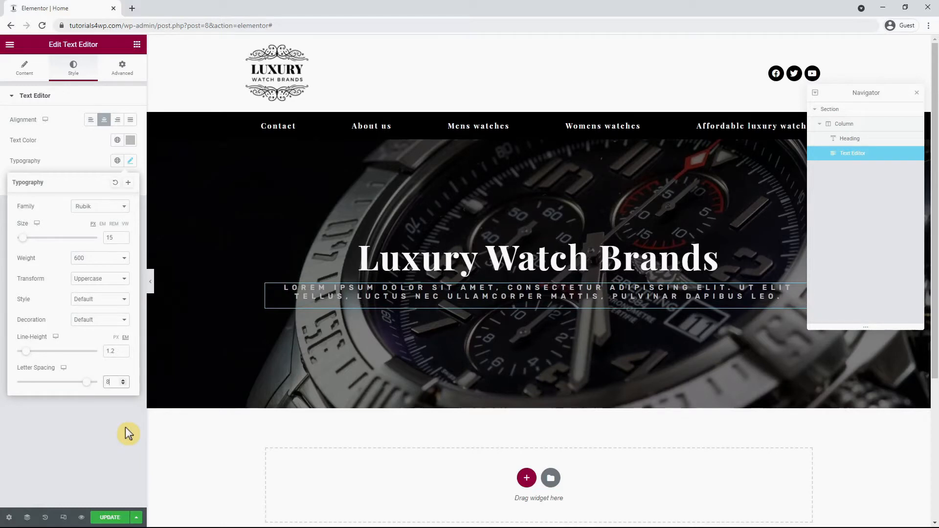
# Step: Replace the text widget's lorem ipsum placeholder with "Search"
pyautogui.click(25, 64)
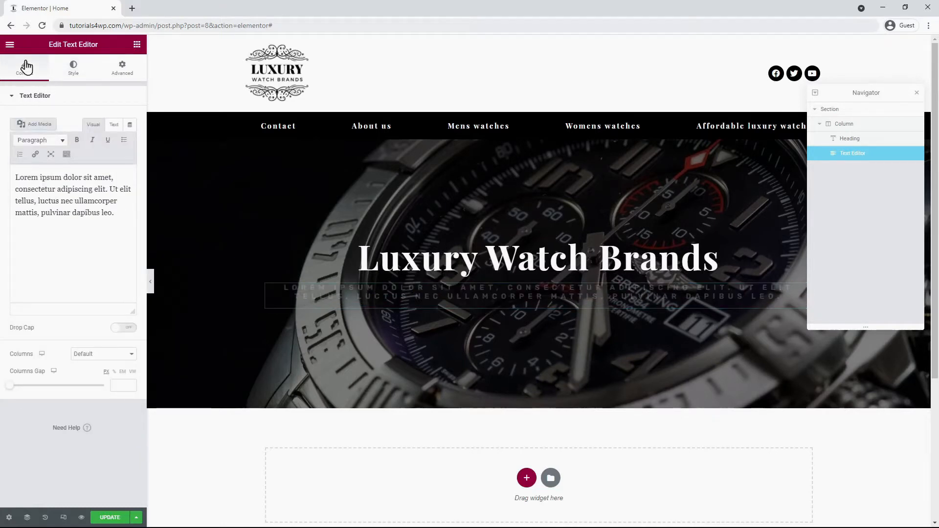
pyautogui.moveTo(116, 213); pyautogui.dragTo(14, 176)
pyautogui.write('Search')
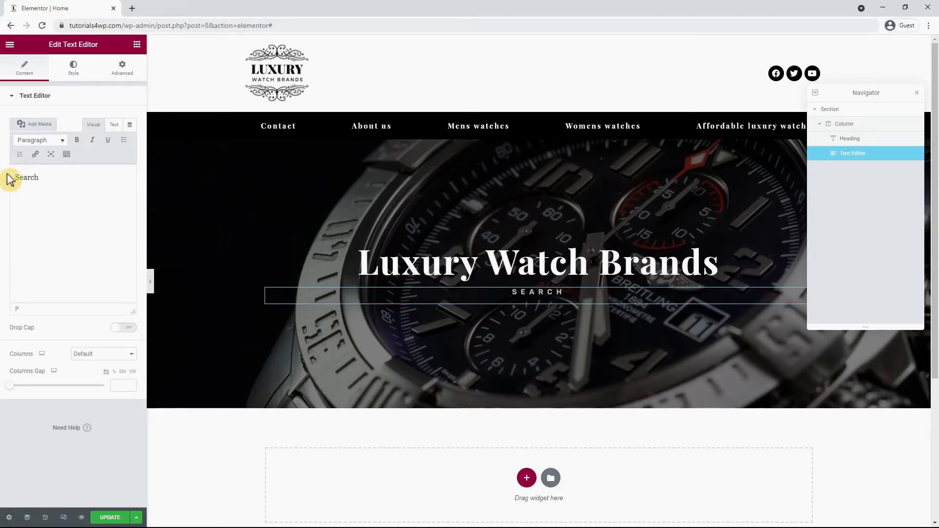
# Step: Add a Search Form widget below the "Search" text and move the Navigator clear of the hero content
pyautogui.click(137, 44)
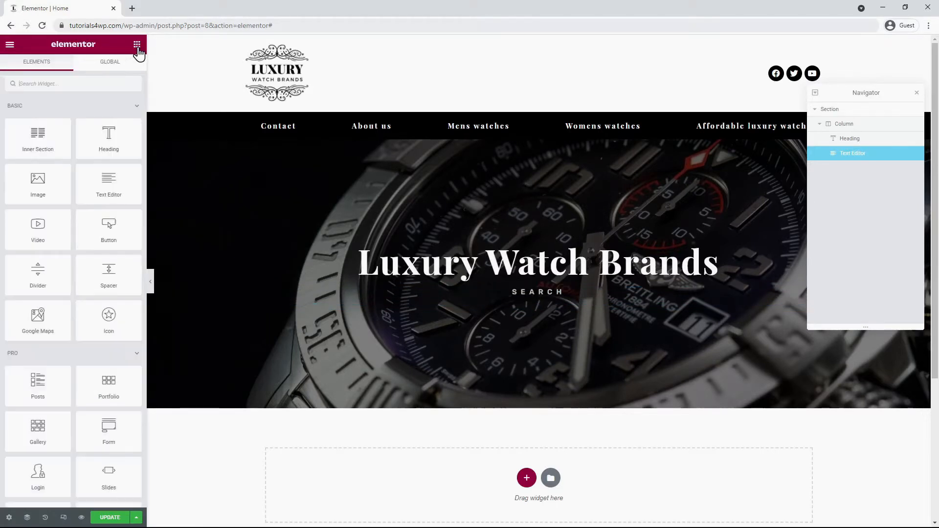
pyautogui.click(97, 87)
pyautogui.write('sear')
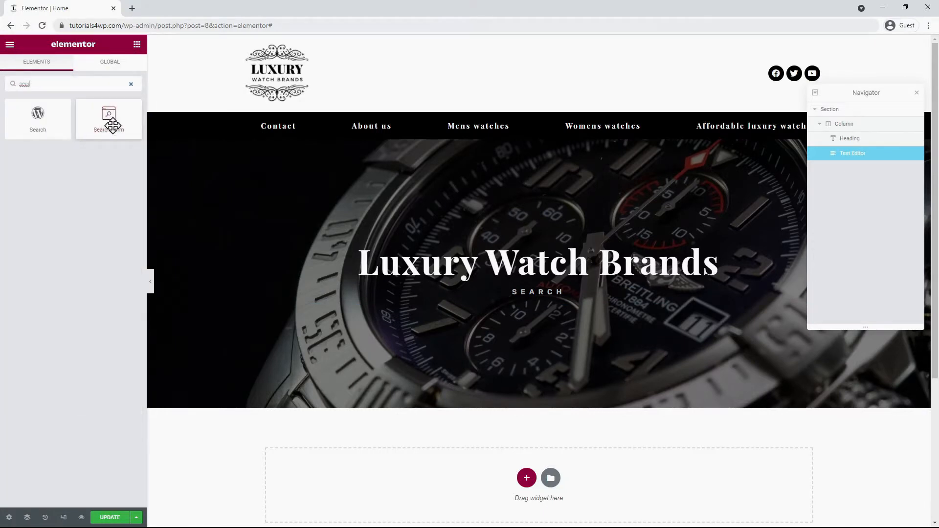
pyautogui.moveTo(113, 126); pyautogui.dragTo(559, 304)
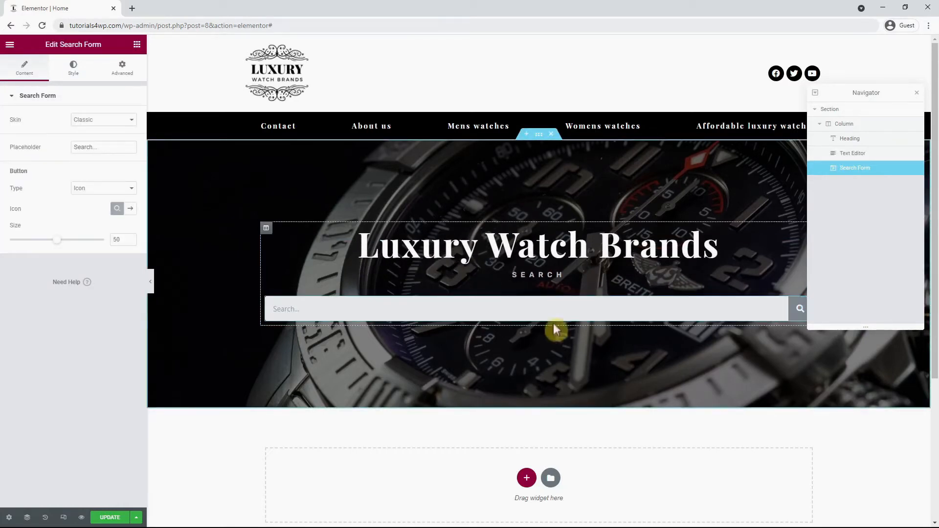
pyautogui.moveTo(850, 92); pyautogui.dragTo(836, 344)
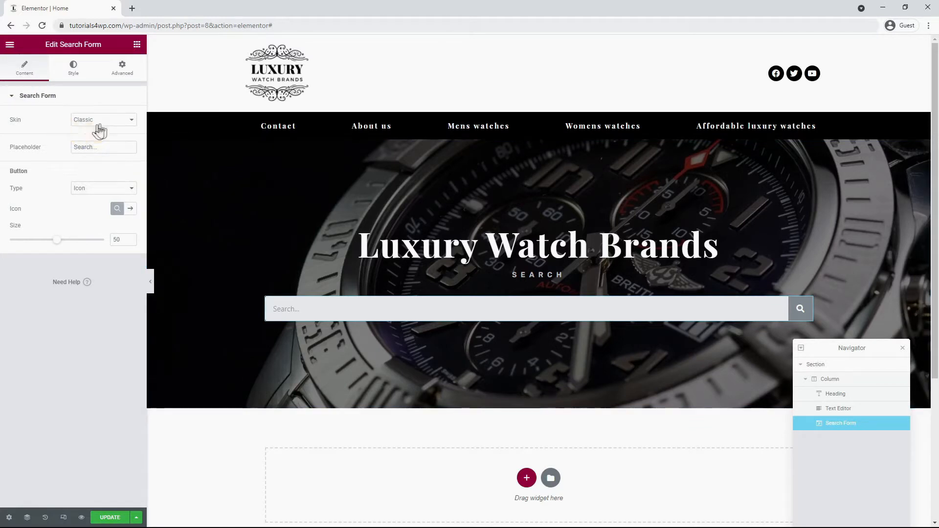
# Step: Set the search form's skin to Minimal and its size to 35
pyautogui.click(109, 142)
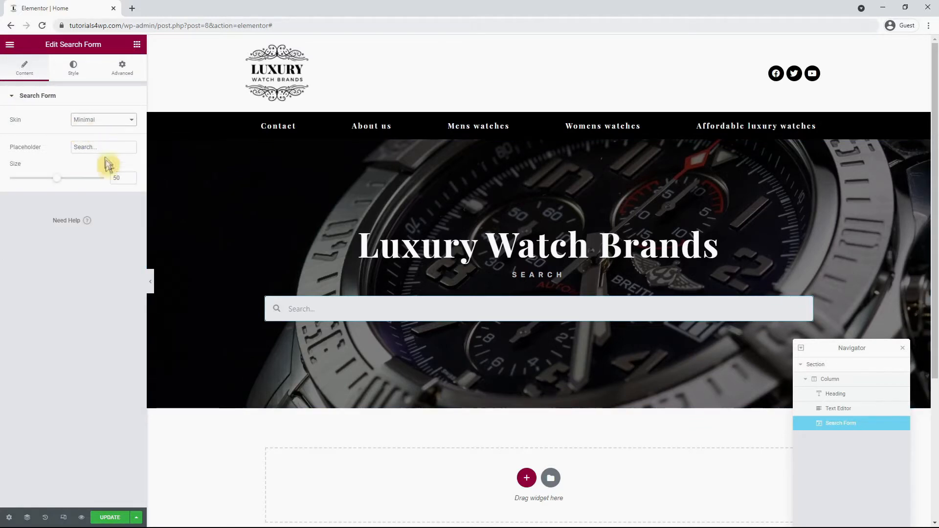
pyautogui.doubleClick(122, 179)
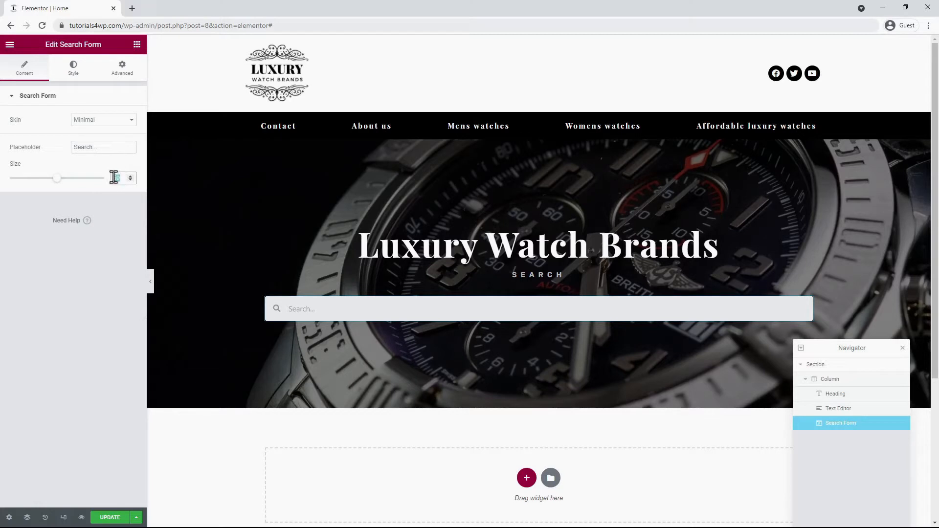
pyautogui.write('35')
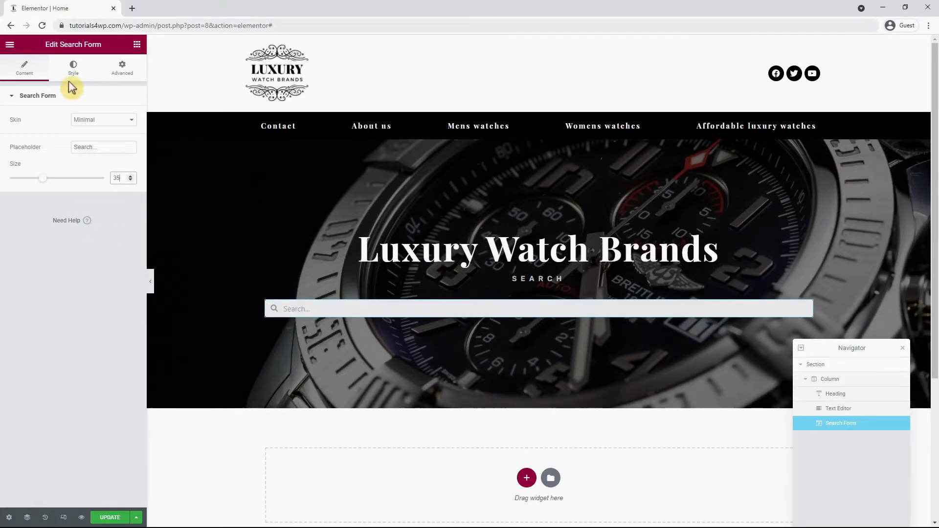
# Step: Set the search form's margin to 20 px on all sides
pyautogui.click(138, 72)
pyautogui.click(94, 130)
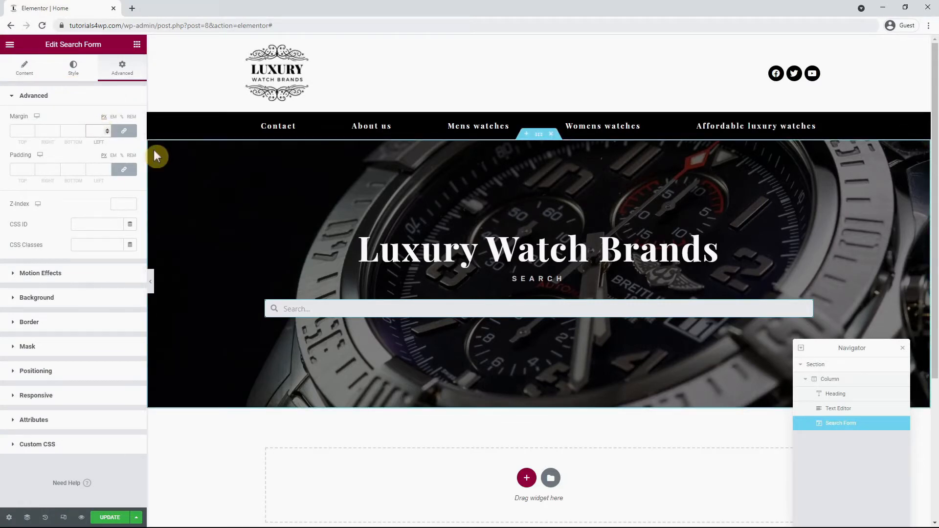
pyautogui.write('20')
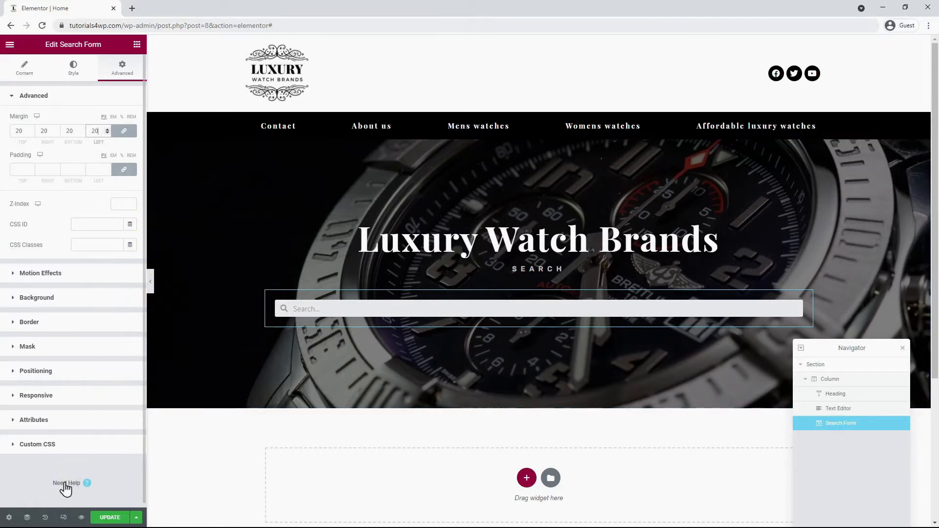
# Step: Preview the page responsively and set the "Luxury Watch Brands" heading's font size to 50 px for tablet
pyautogui.click(63, 518)
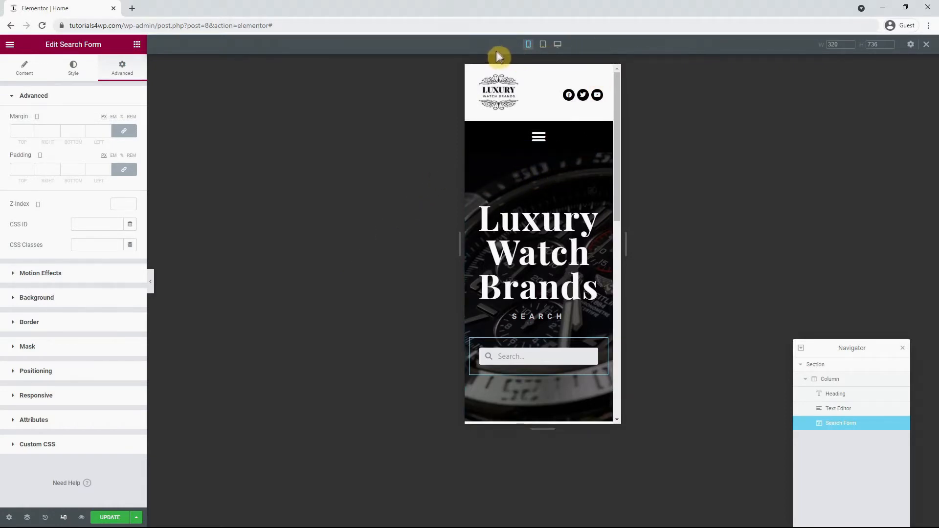
pyautogui.click(544, 48)
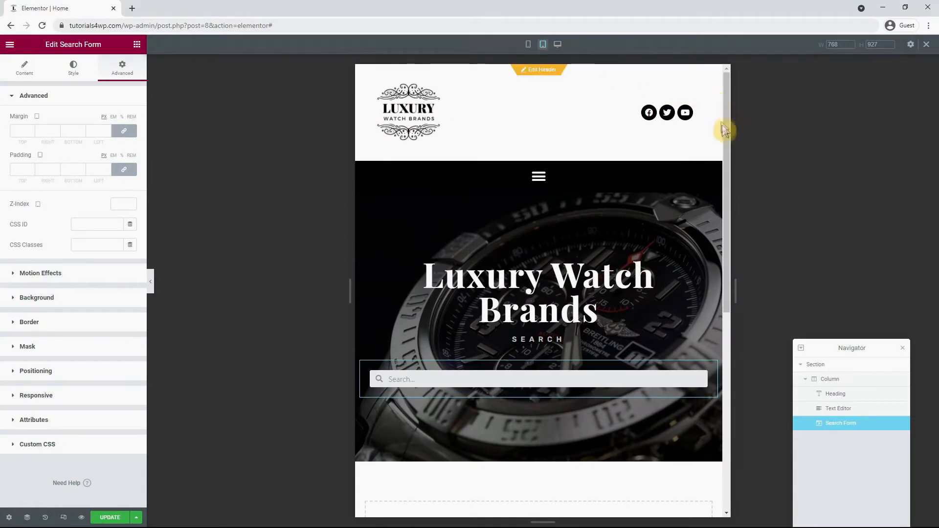
pyautogui.click(597, 282)
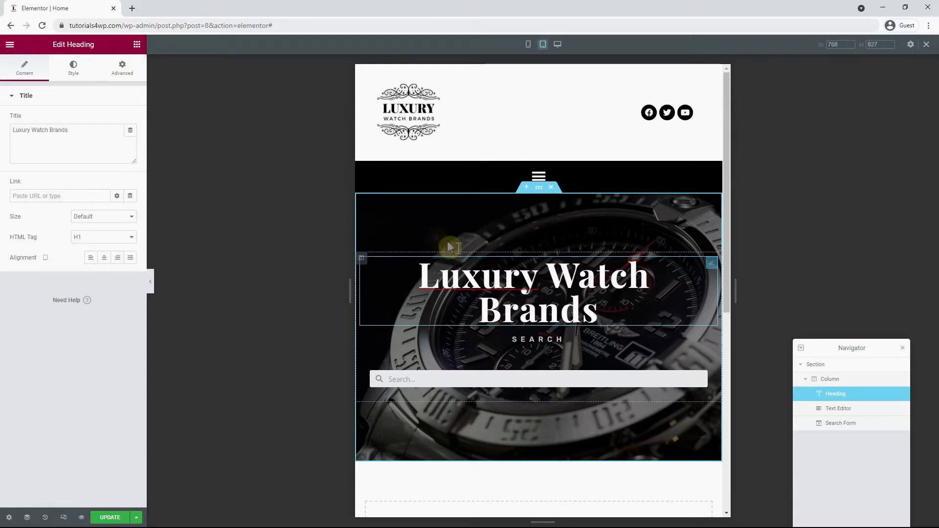
pyautogui.click(73, 67)
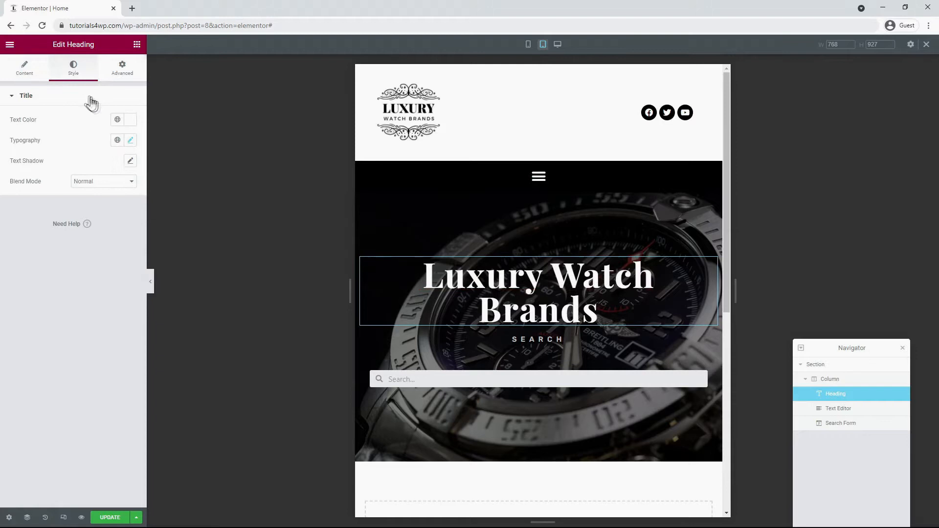
pyautogui.click(133, 139)
pyautogui.click(121, 218)
pyautogui.write('50')
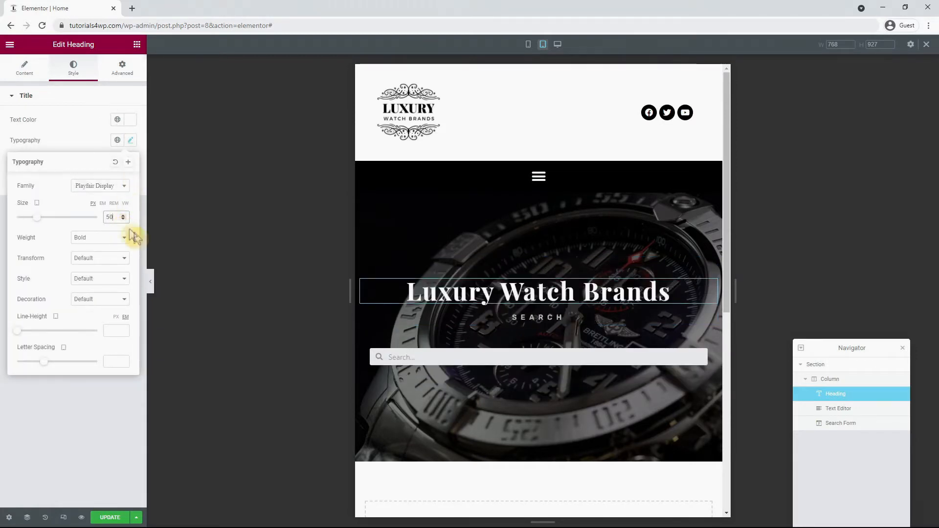
# Step: Set the "Search" text widget's margin to 10 px on all sides for both tablet and desktop
pyautogui.click(564, 317)
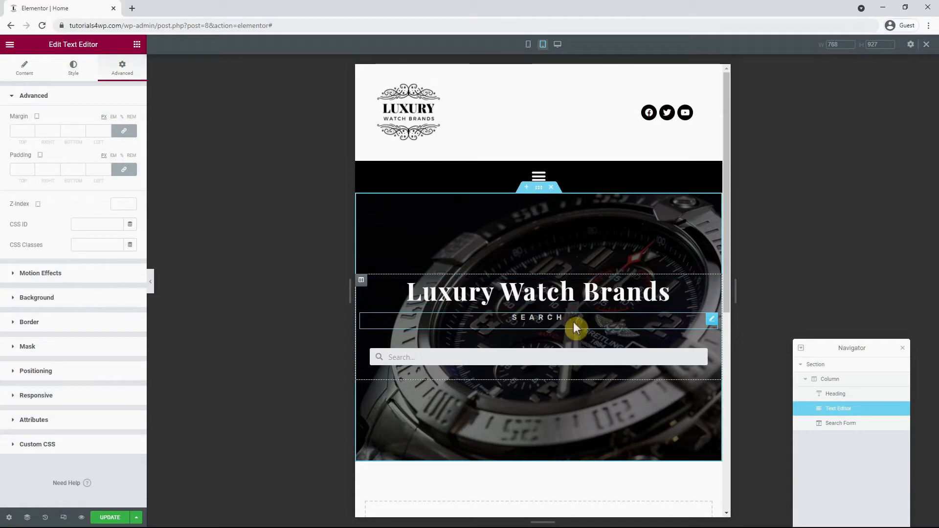
pyautogui.click(97, 135)
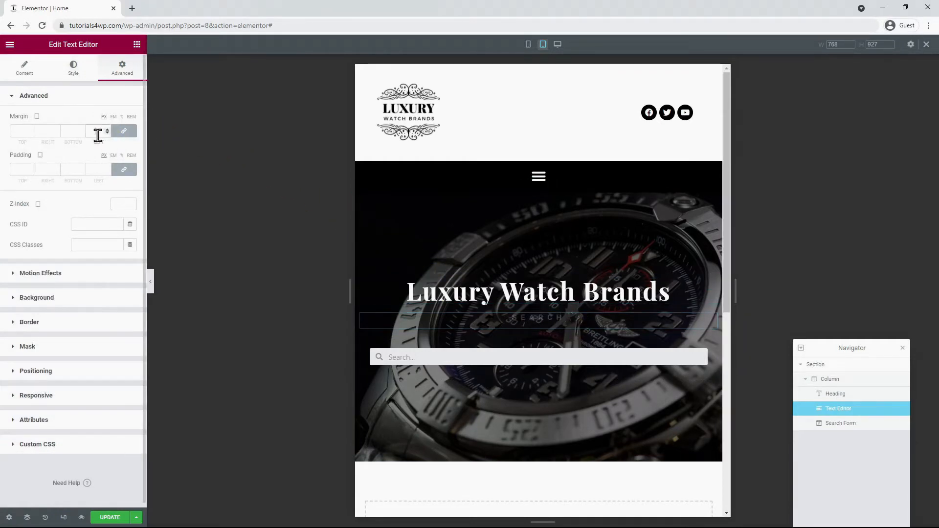
pyautogui.write('10')
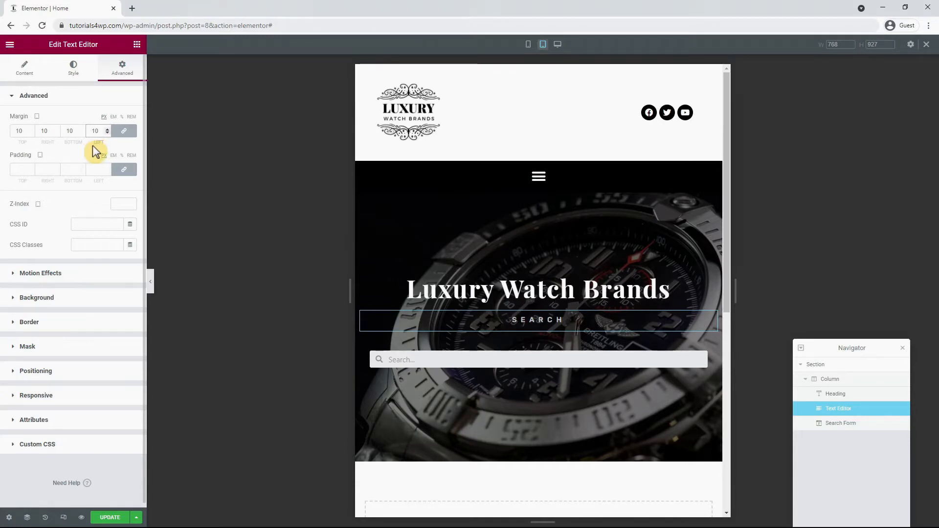
pyautogui.click(559, 46)
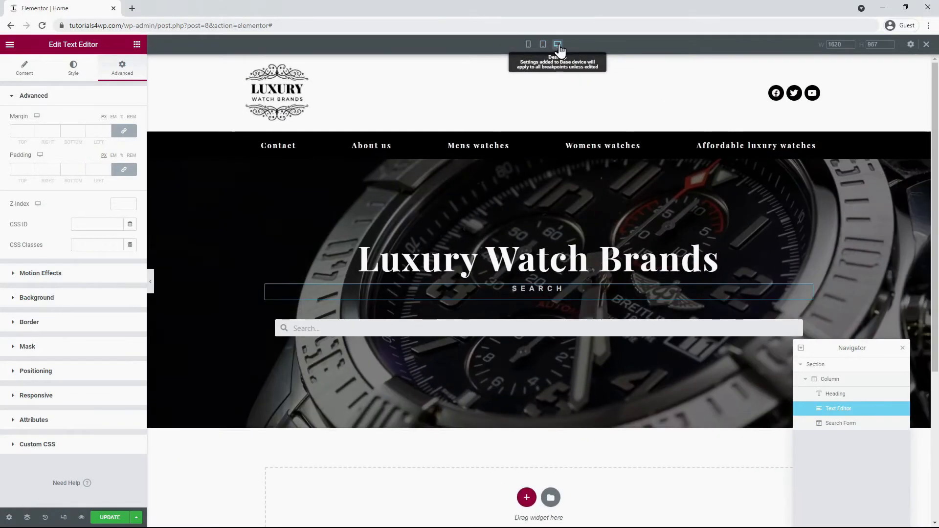
pyautogui.click(90, 132)
pyautogui.write('10')
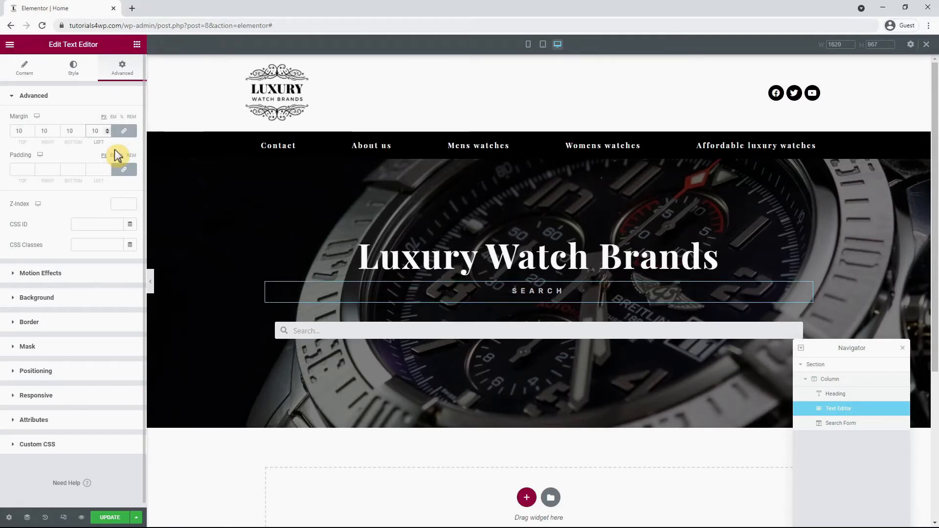
# Step: Set the hero section's minimum height to 450 px for tablet
pyautogui.click(543, 45)
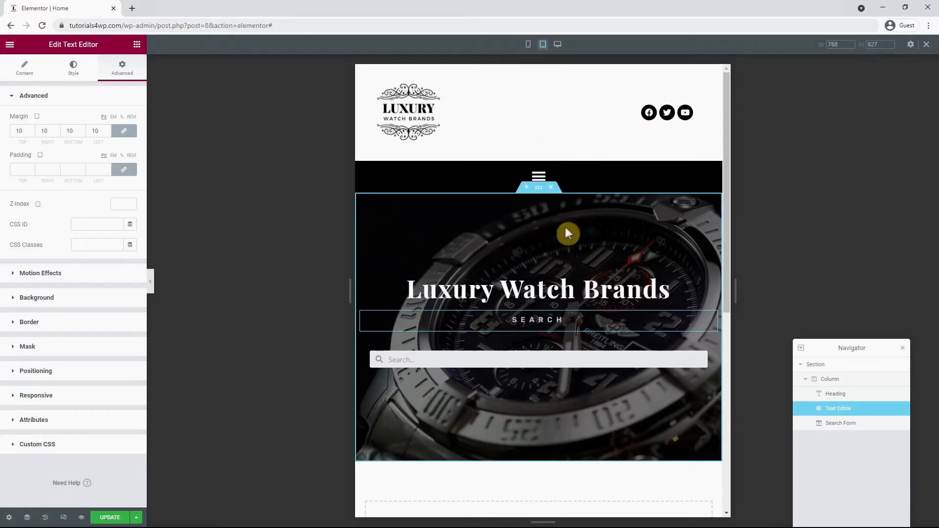
pyautogui.click(538, 188)
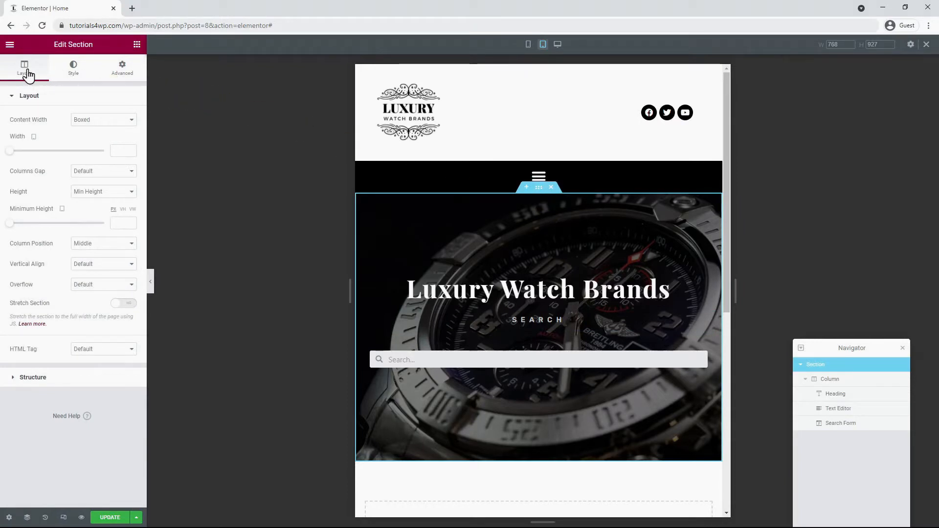
pyautogui.click(117, 226)
pyautogui.write('450')
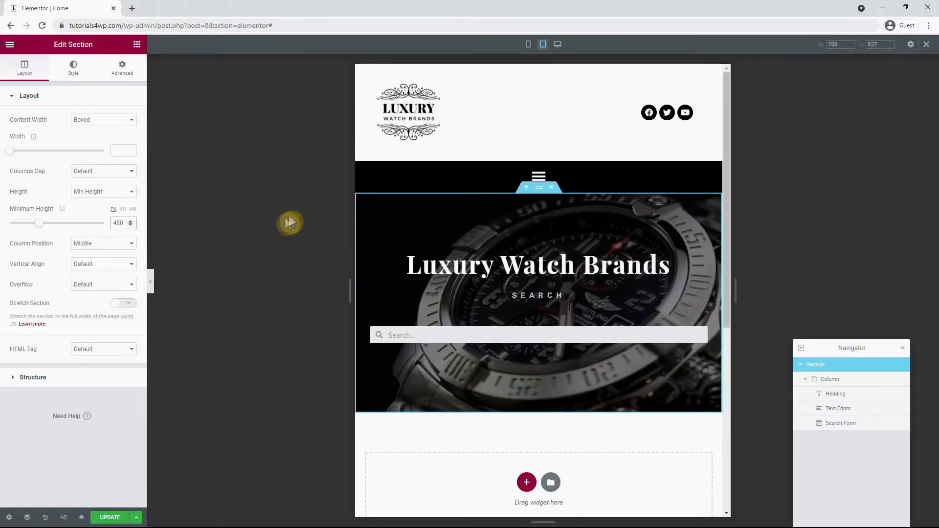
# Step: Set the hero section's minimum height to 380 px for mobile
pyautogui.click(528, 45)
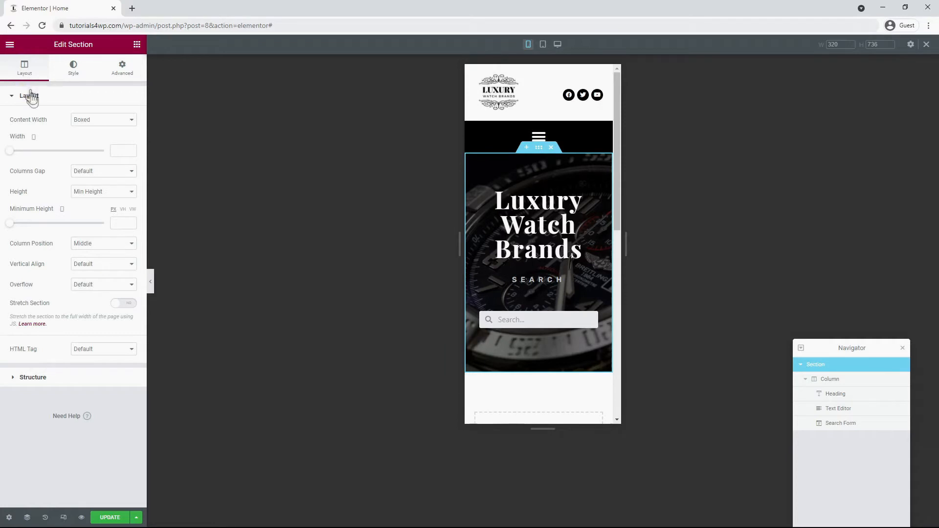
pyautogui.click(117, 221)
pyautogui.write('380')
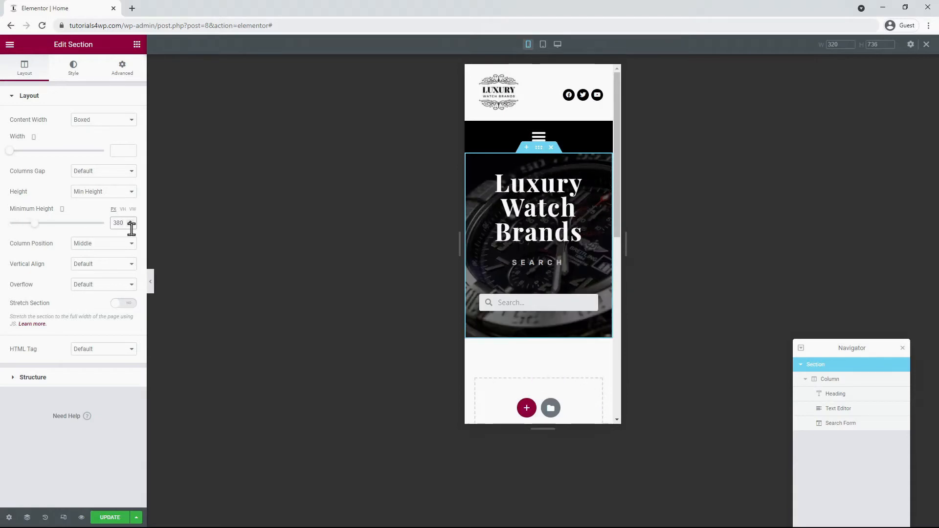
pyautogui.click(122, 259)
pyautogui.click(193, 247)
pyautogui.click(274, 233)
# Step: Return to the desktop view and add a new single-column section below the hero section
pyautogui.click(558, 44)
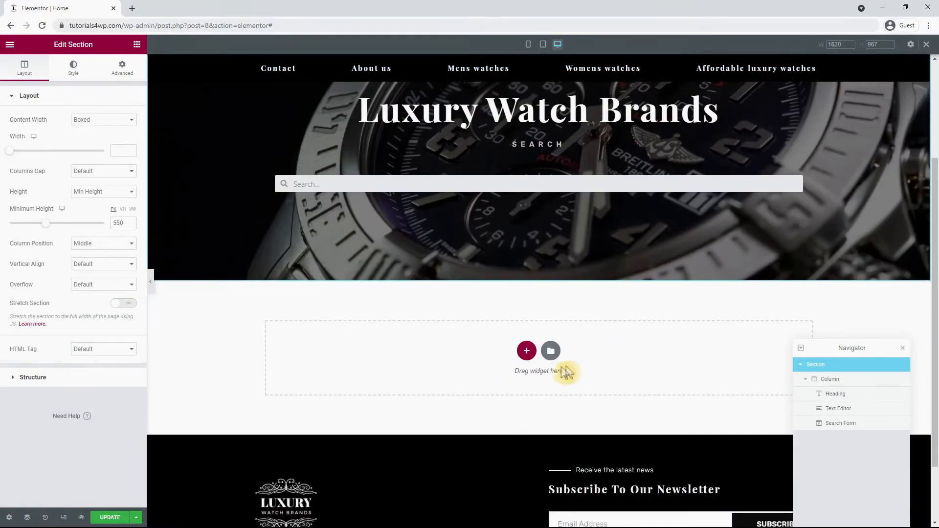
pyautogui.click(527, 351)
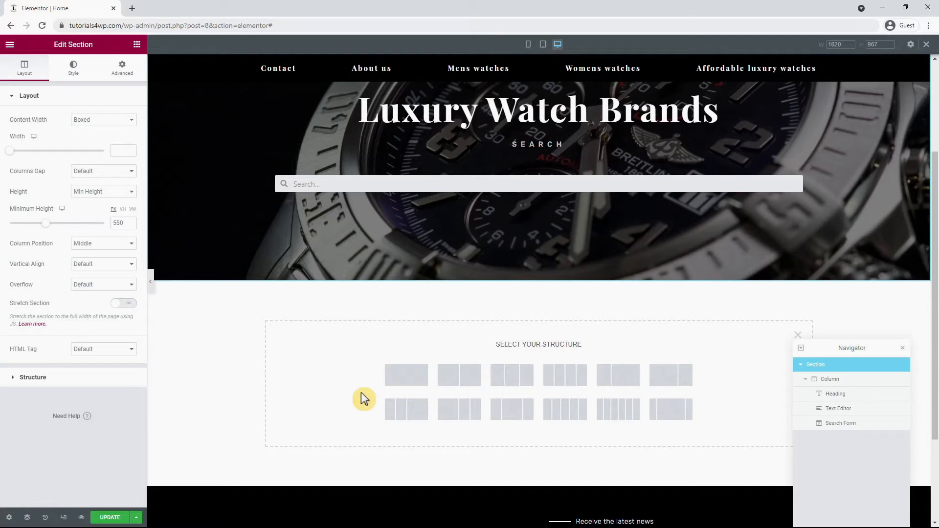
pyautogui.click(405, 381)
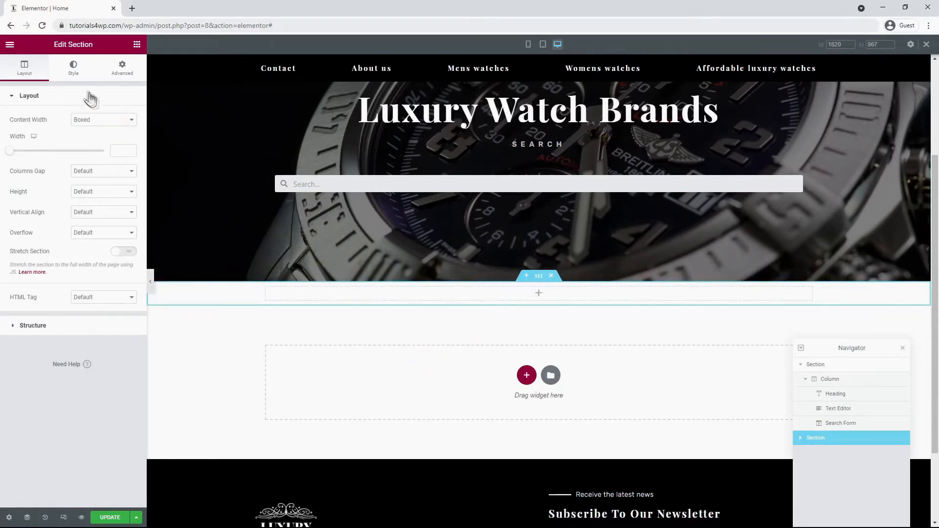
# Step: Give the new section a Classic background in black, #000000
pyautogui.click(75, 68)
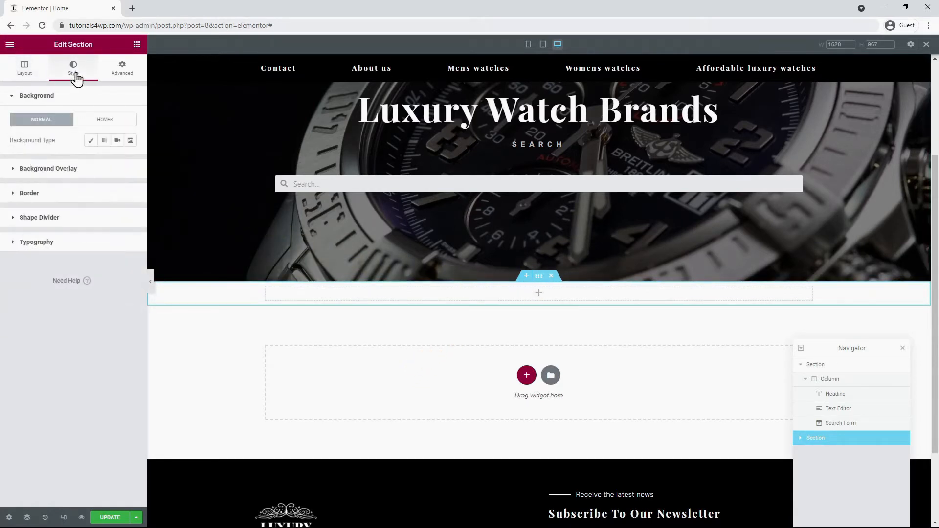
pyautogui.click(91, 141)
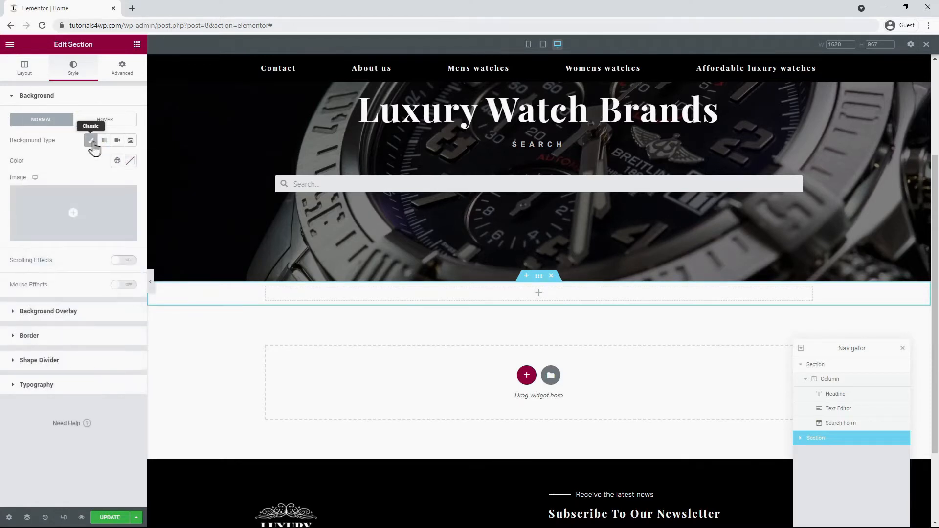
pyautogui.click(131, 161)
pyautogui.moveTo(70, 232); pyautogui.dragTo(4, 308)
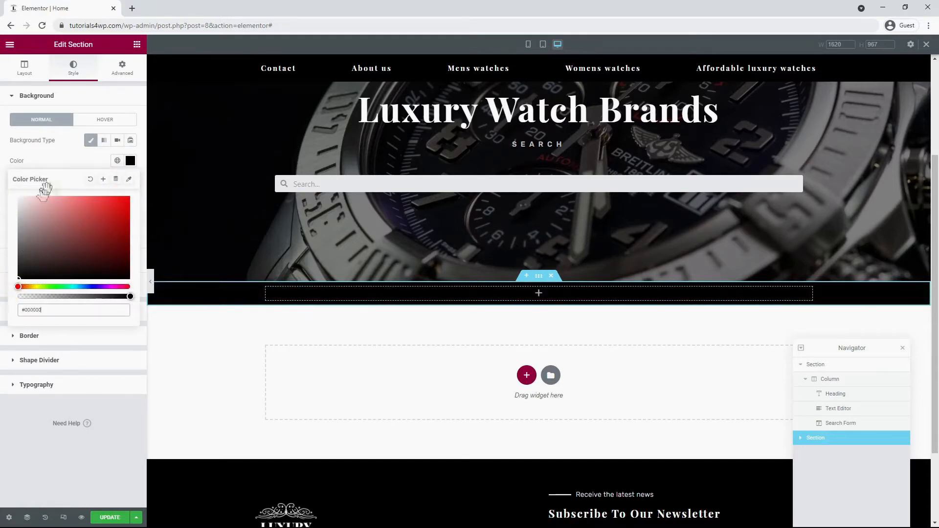
pyautogui.click(58, 153)
# Step: Set the new section's height to Min Height with a minimum of 500 px
pyautogui.click(26, 71)
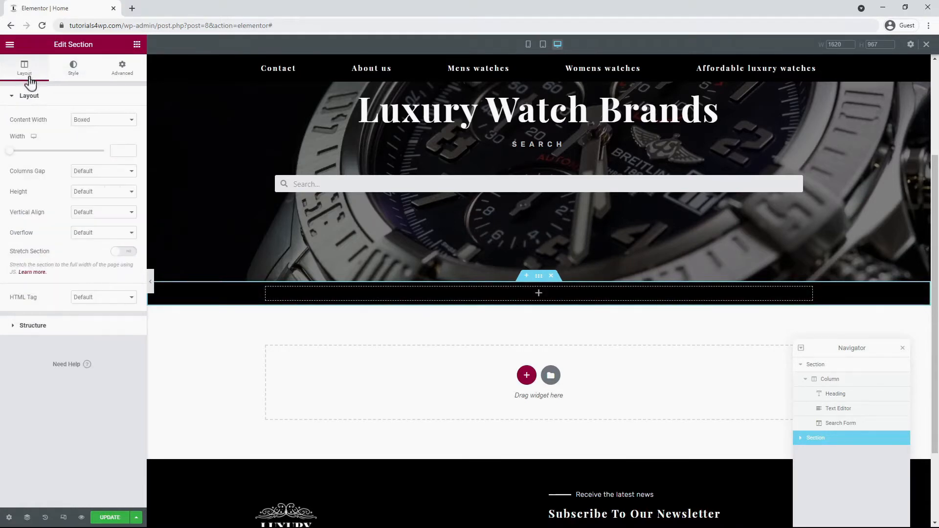
pyautogui.click(107, 193)
pyautogui.click(111, 215)
pyautogui.doubleClick(123, 223)
pyautogui.write('500')
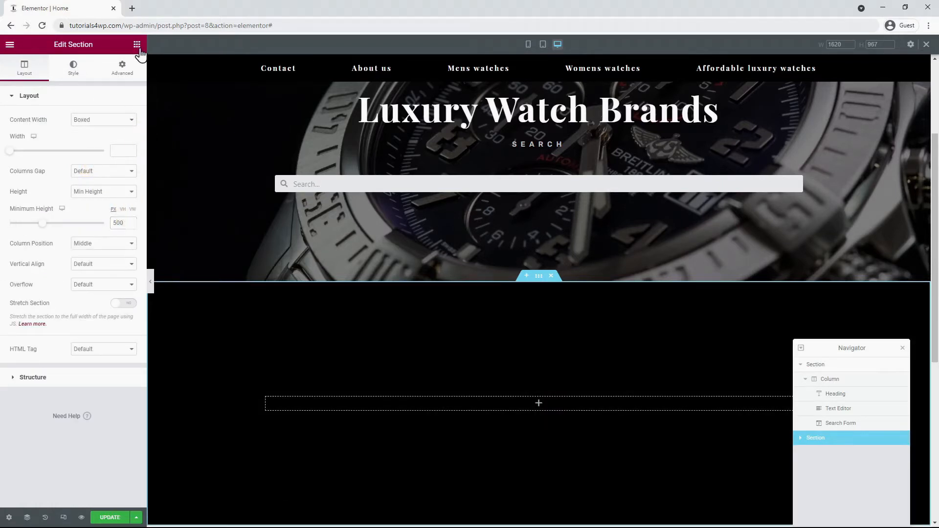
# Step: Add a Heading widget to the black section and apply the copied style of the "Luxury Watch Brands" heading to it
pyautogui.click(137, 44)
pyautogui.moveTo(101, 137); pyautogui.dragTo(369, 402)
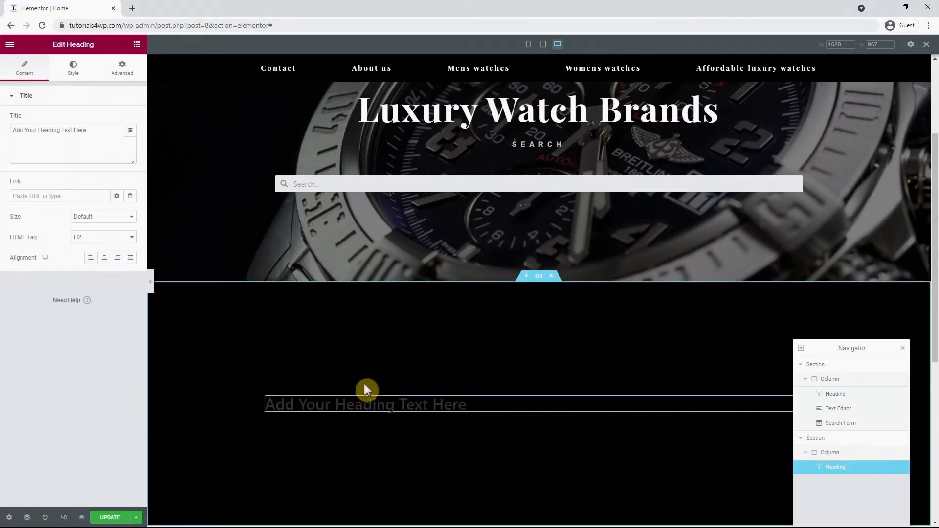
pyautogui.rightClick(507, 112)
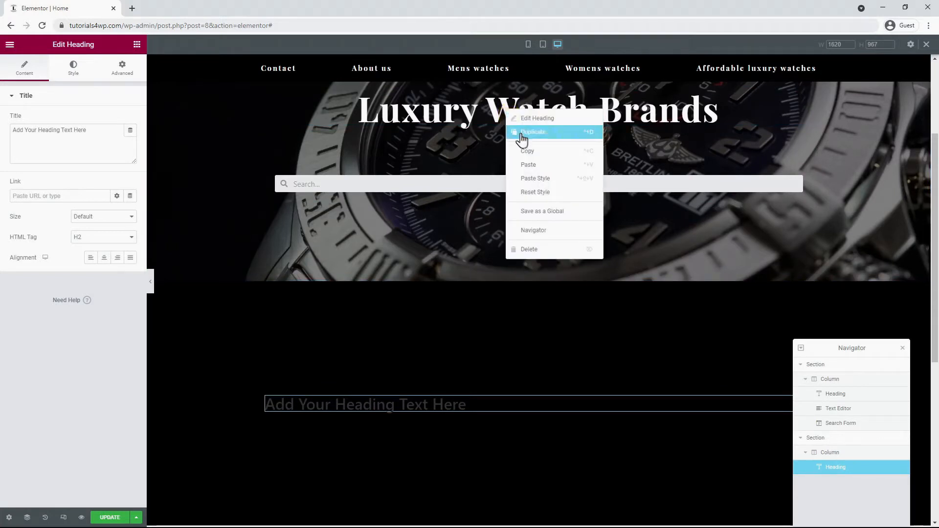
pyautogui.click(534, 162)
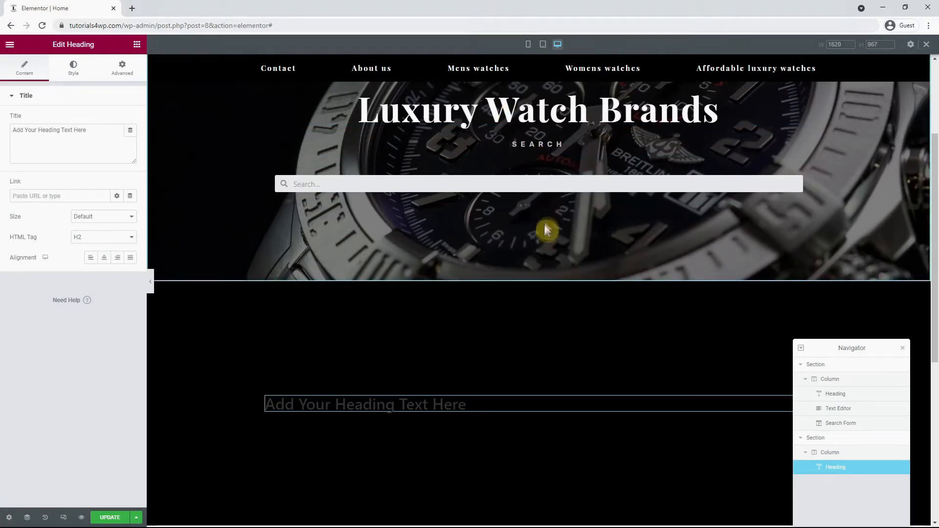
pyautogui.rightClick(433, 409)
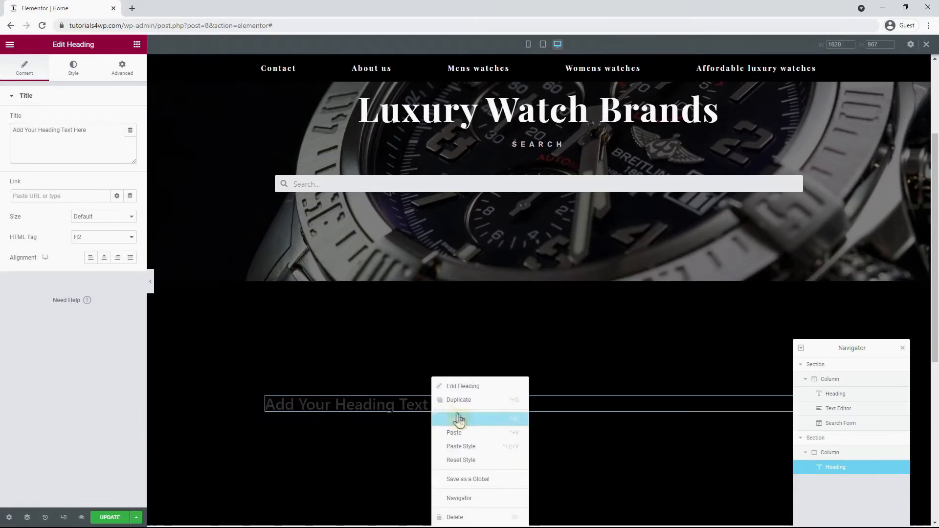
pyautogui.click(491, 447)
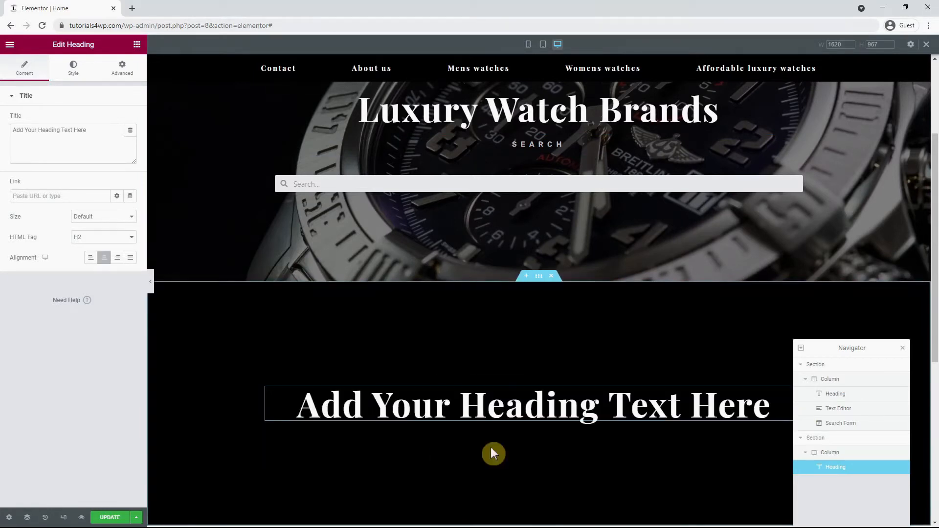
# Step: Set the font size of the black section's heading to 50 px for desktop
pyautogui.scroll(-2, 491, 447)
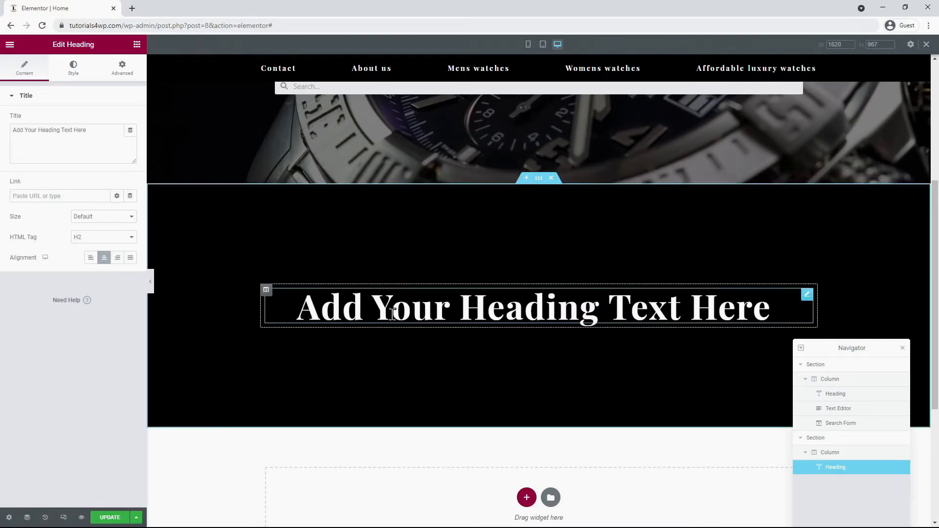
pyautogui.click(72, 68)
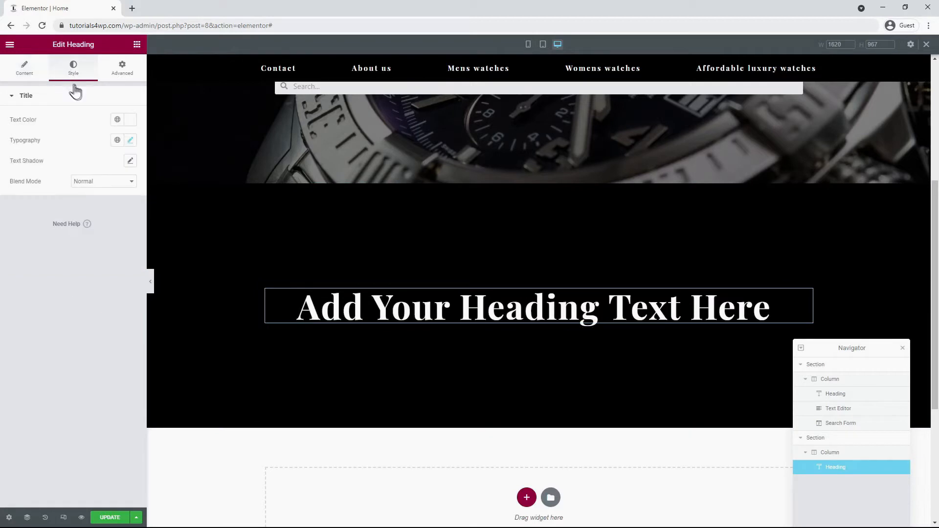
pyautogui.click(131, 141)
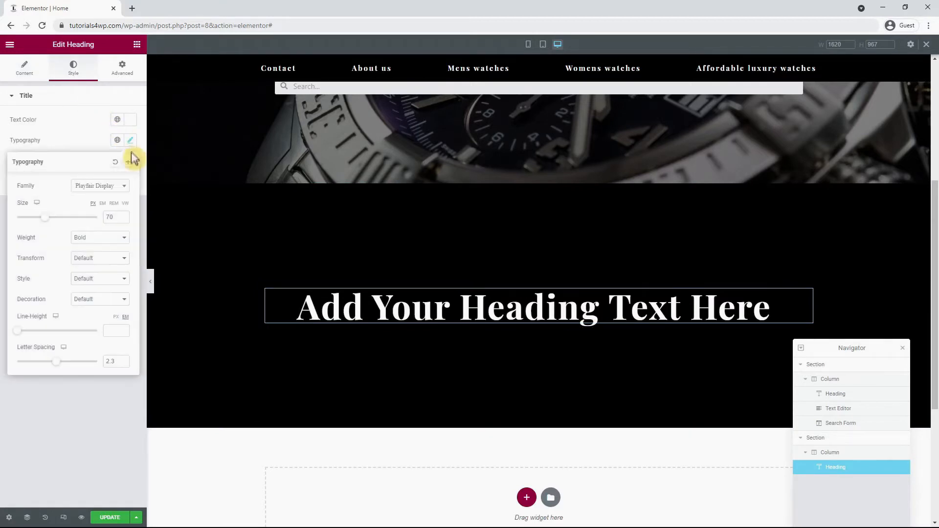
pyautogui.doubleClick(123, 217)
pyautogui.write('50')
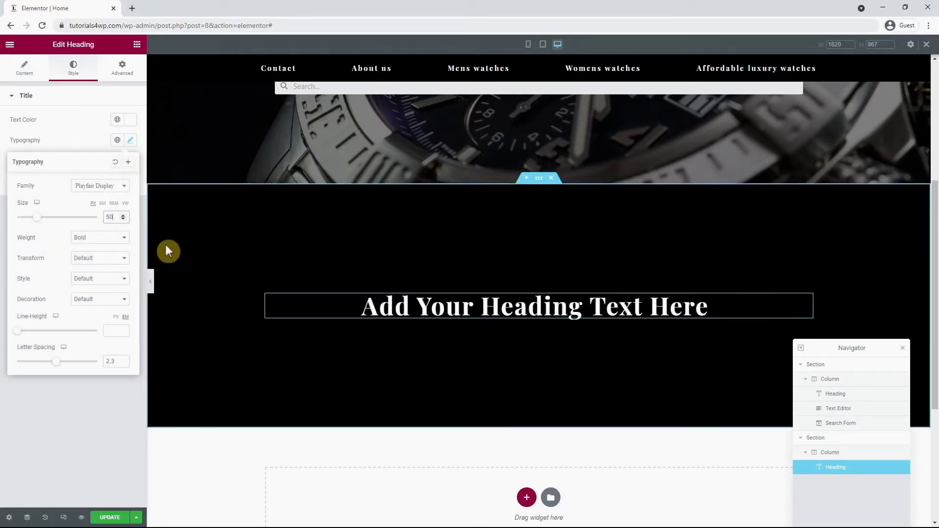
# Step: Set the font size of the black section's heading to 40 px for both tablet and mobile
pyautogui.click(543, 45)
pyautogui.click(130, 141)
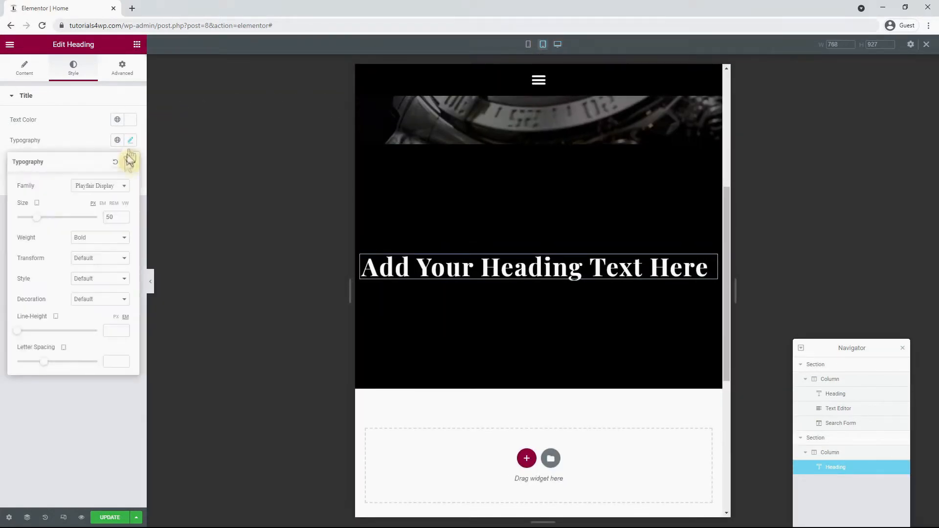
pyautogui.click(114, 216)
pyautogui.write('40')
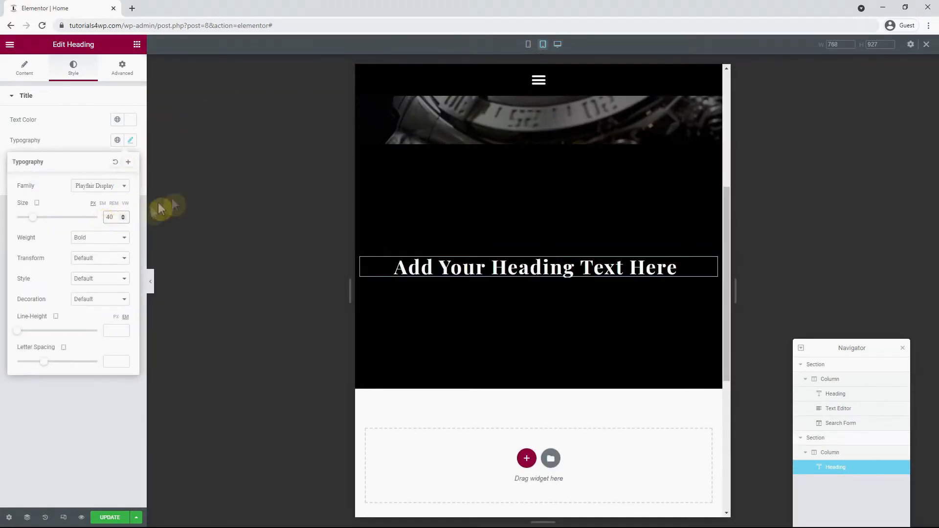
pyautogui.click(528, 45)
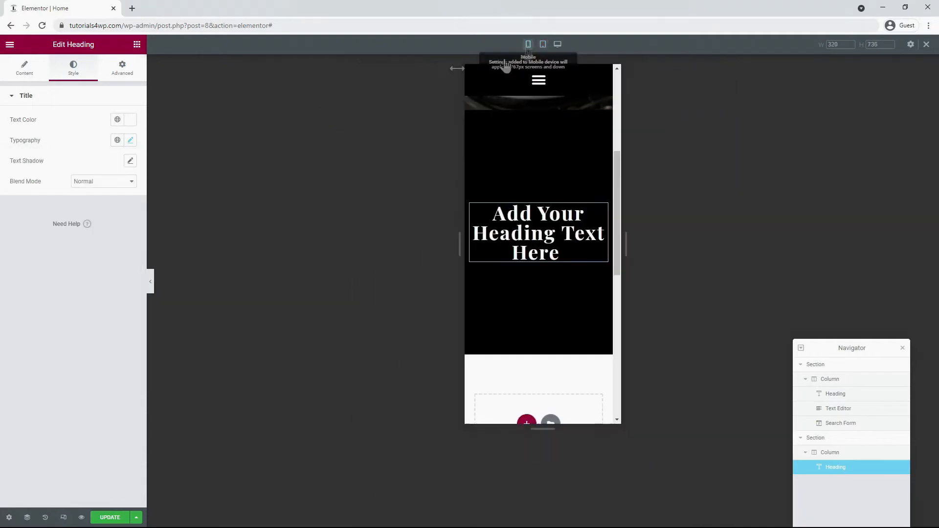
pyautogui.click(131, 140)
pyautogui.click(116, 216)
pyautogui.write('40')
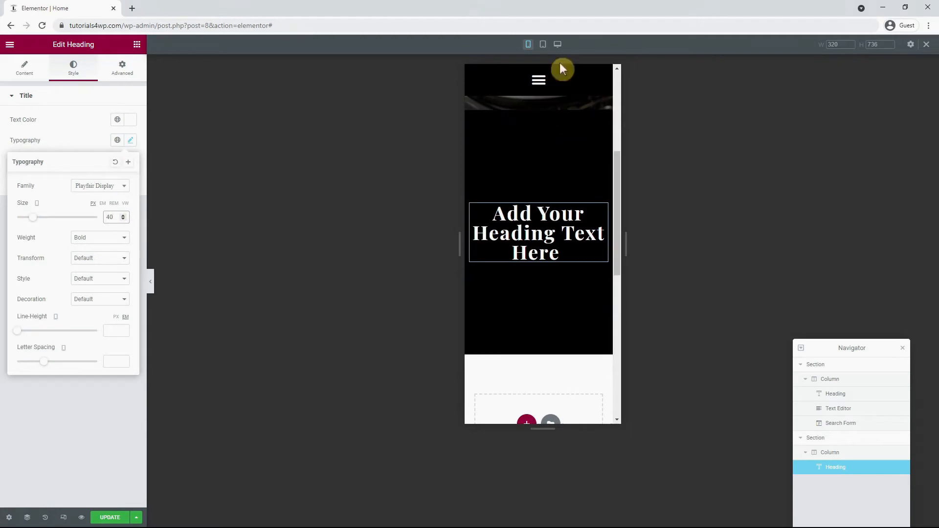
# Step: Return to the desktop view and change the black section's heading text to "Latest posts"
pyautogui.click(558, 44)
pyautogui.click(433, 313)
pyautogui.doubleClick(434, 313)
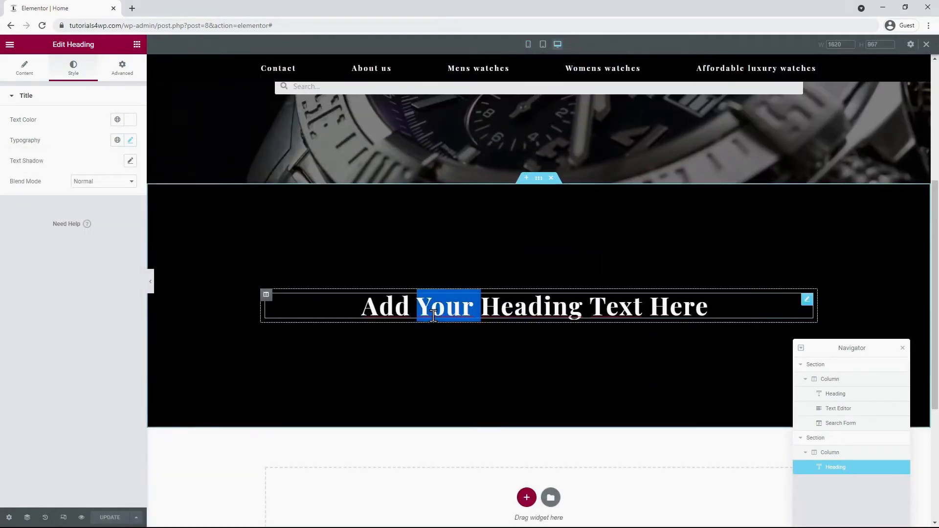
pyautogui.tripleClick(433, 313)
pyautogui.write('Latest posts')
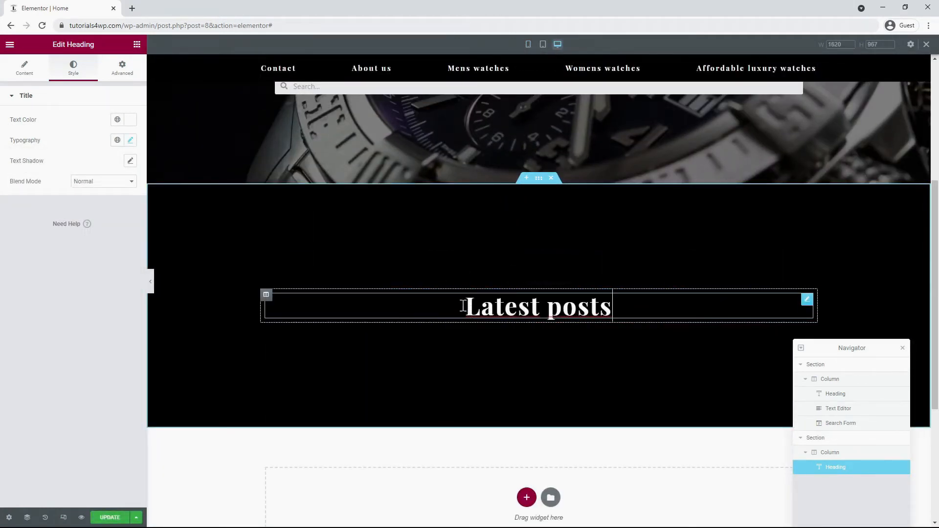
# Step: Duplicate the "SEARCH" text in the hero and move the copy beneath the "Latest posts" heading
pyautogui.scroll(3, 462, 301)
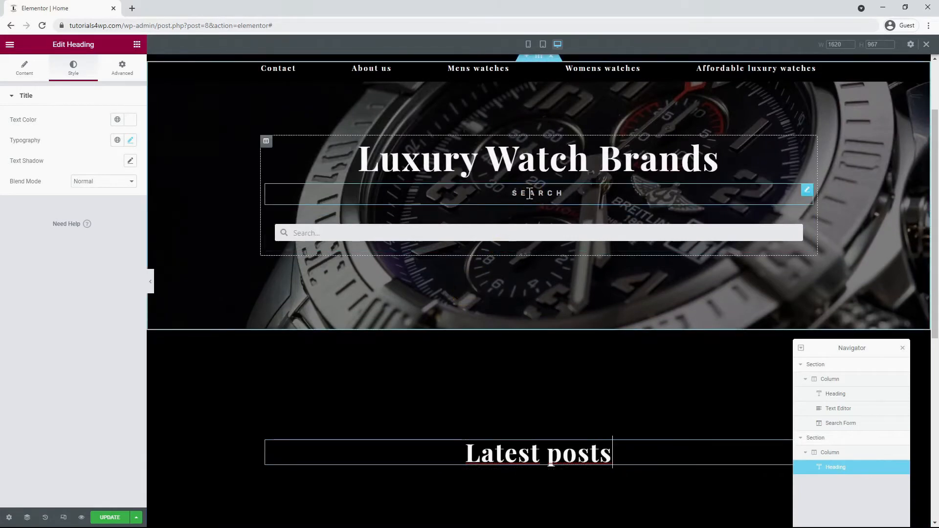
pyautogui.rightClick(530, 193)
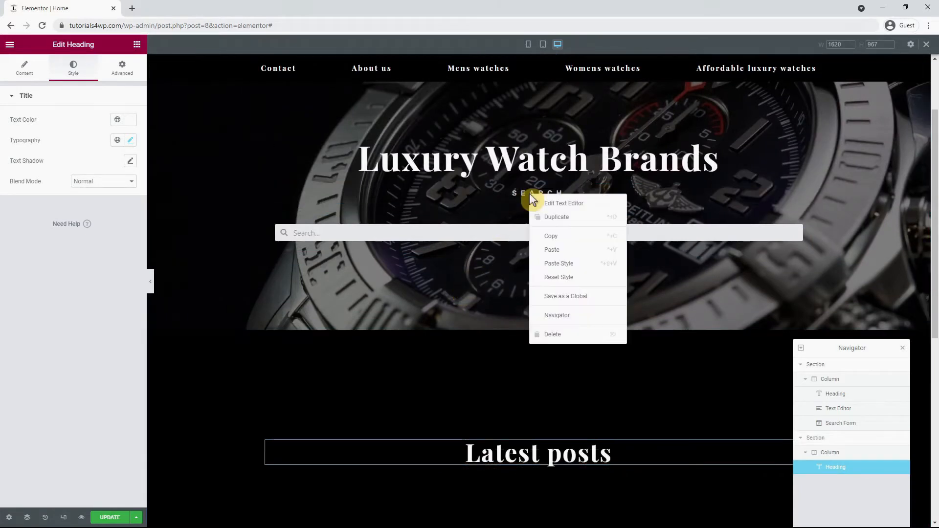
pyautogui.click(563, 223)
pyautogui.moveTo(807, 212); pyautogui.dragTo(535, 321)
# Step: Replace the copied text beneath "Latest posts" with "News & Reviews"
pyautogui.doubleClick(528, 323)
pyautogui.moveTo(55, 182); pyautogui.dragTo(4, 165)
pyautogui.write('New')
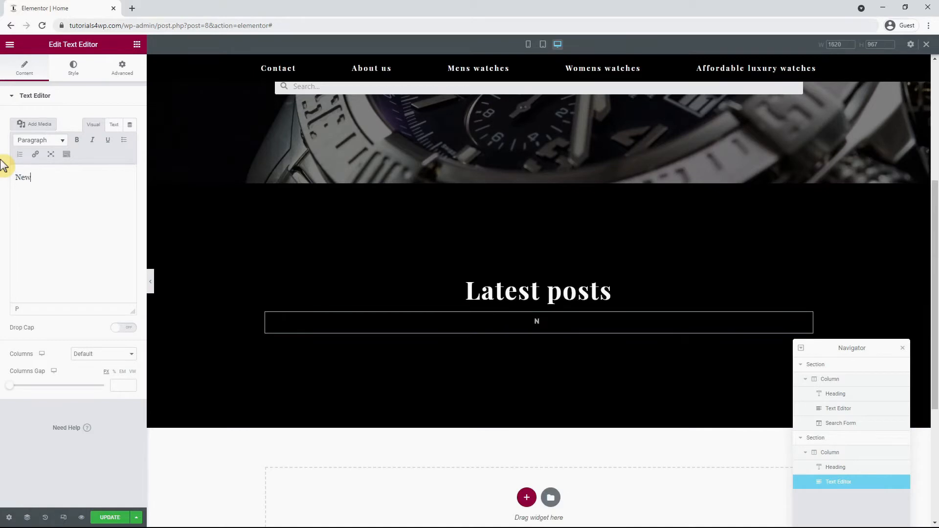
pyautogui.write('s & Reviews')
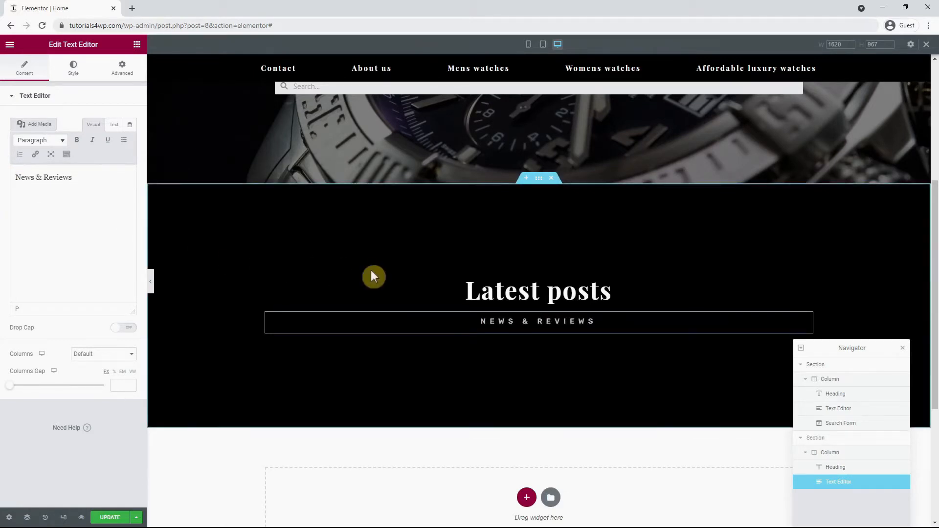
# Step: Find the Posts widget and add it beneath the "News & Reviews" text
pyautogui.click(137, 44)
pyautogui.write('p')
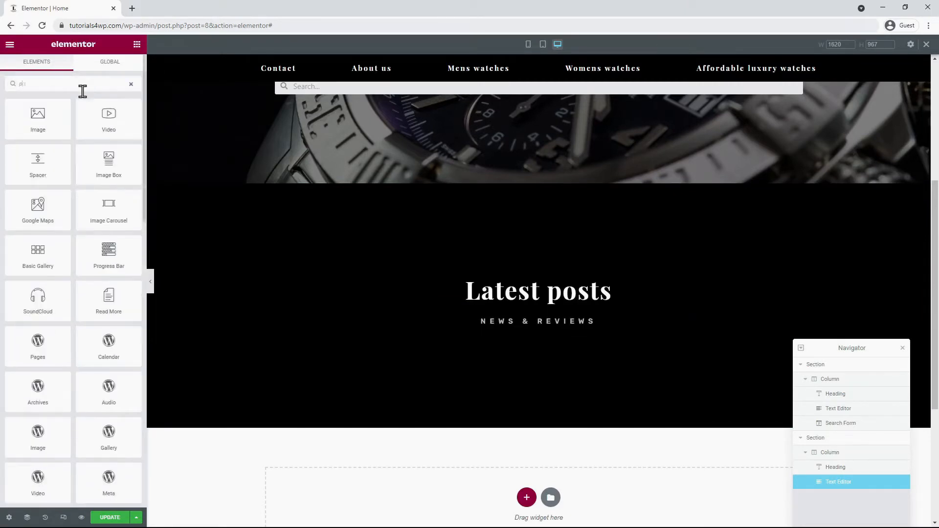
pyautogui.write('ost')
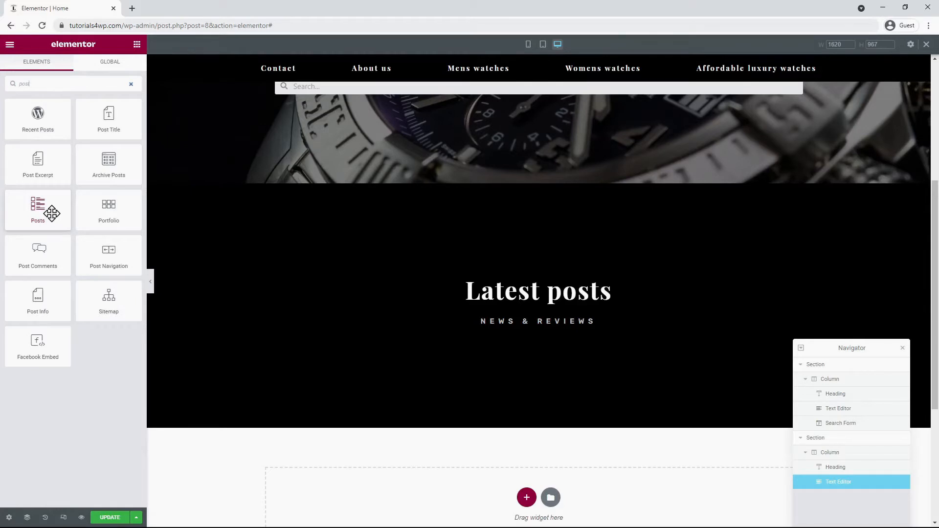
pyautogui.moveTo(52, 213); pyautogui.dragTo(547, 324)
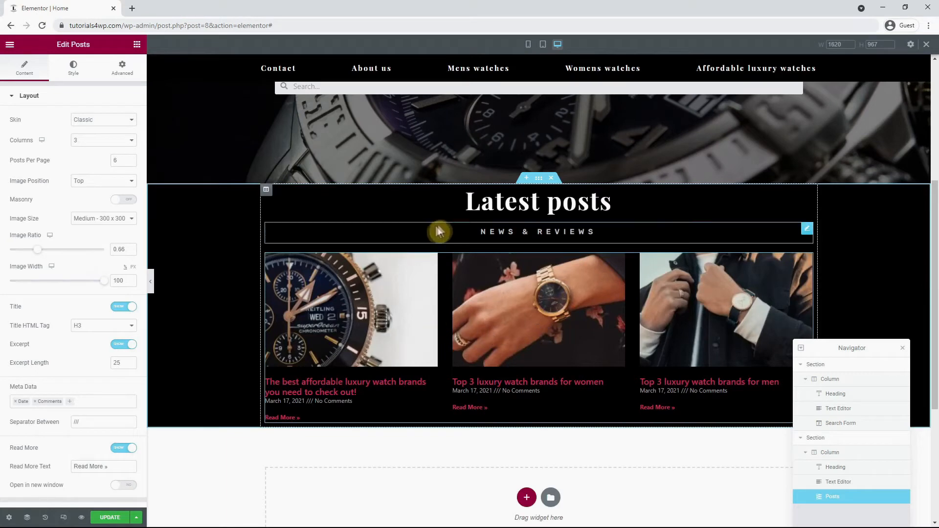
# Step: Unlink the black section's padding values and set its top and bottom padding to 100 px
pyautogui.click(540, 180)
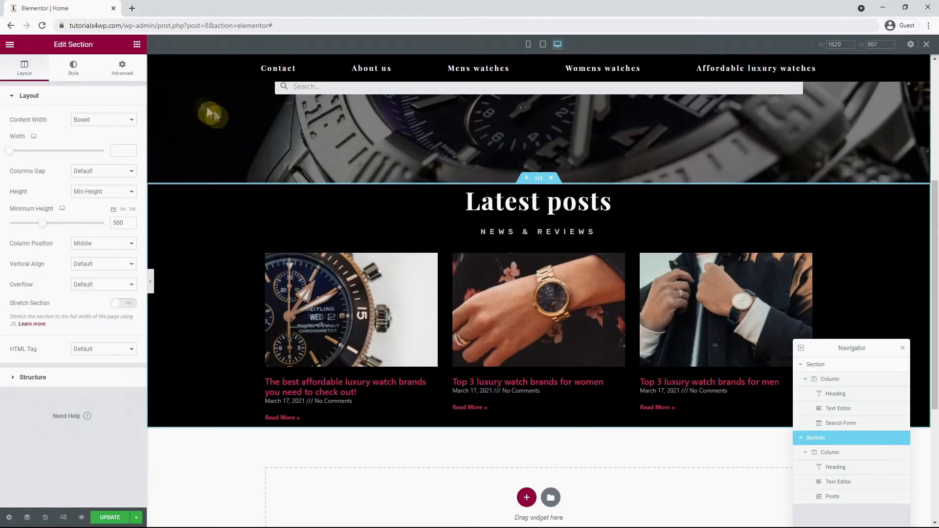
pyautogui.click(122, 68)
pyautogui.click(124, 169)
pyautogui.click(19, 169)
pyautogui.write('100')
pyautogui.click(69, 169)
pyautogui.write('100')
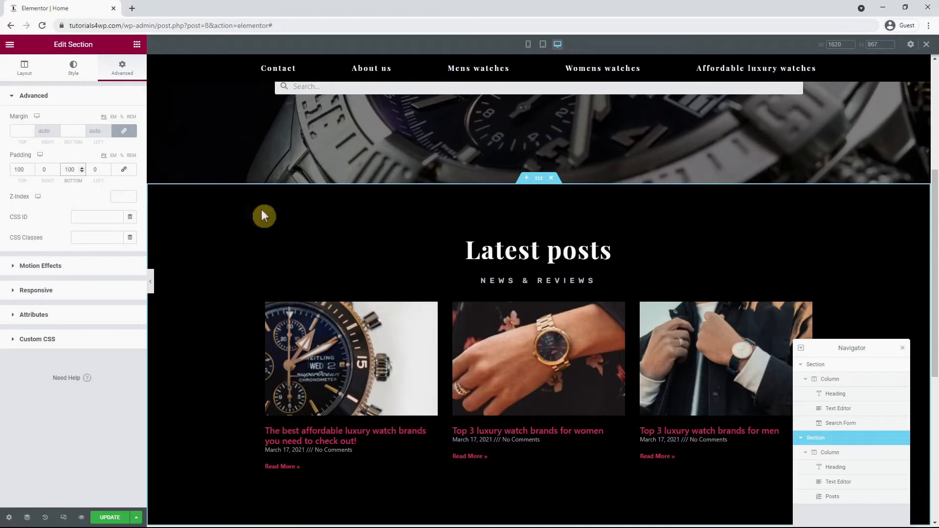
# Step: Select the Posts widget and examine its layout settings and how the post grid looks on the page
pyautogui.scroll(-1, 266, 210)
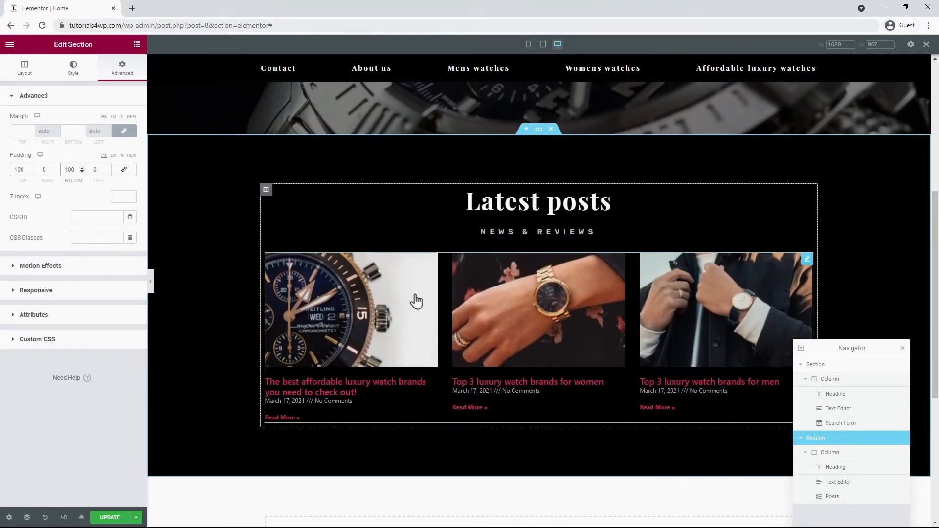
pyautogui.click(417, 302)
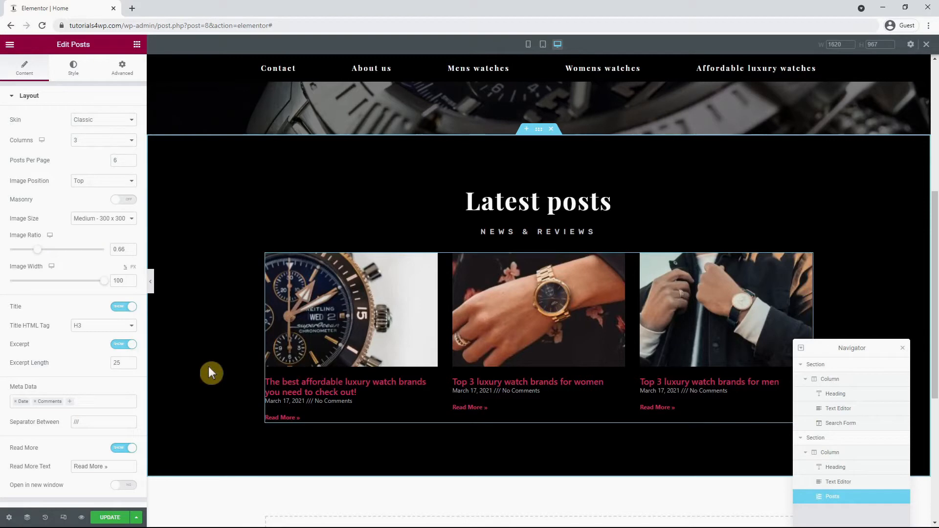
pyautogui.scroll(-2, 242, 323)
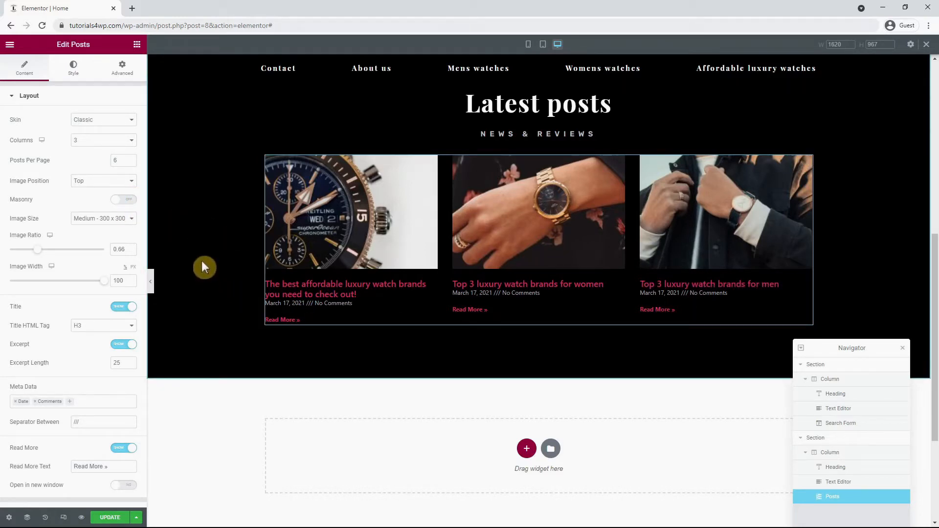
pyautogui.scroll(1, 205, 266)
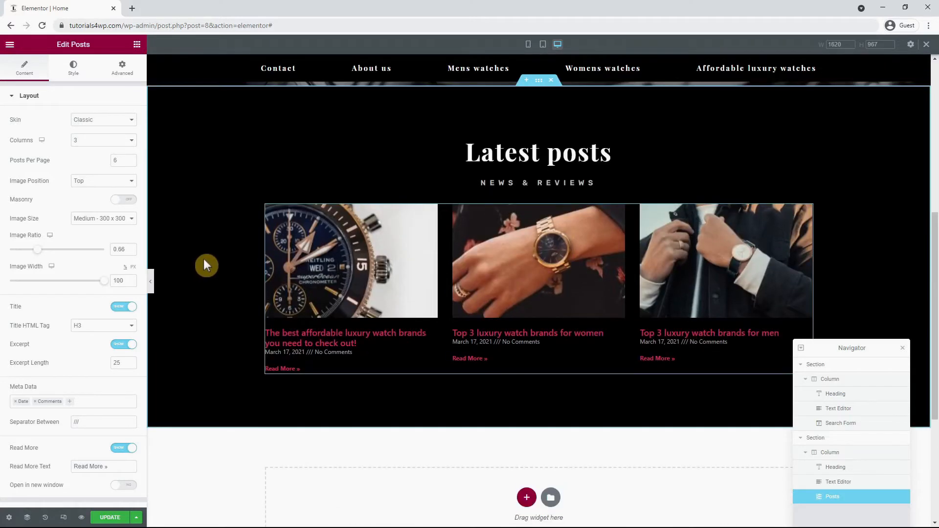
pyautogui.scroll(2, 204, 259)
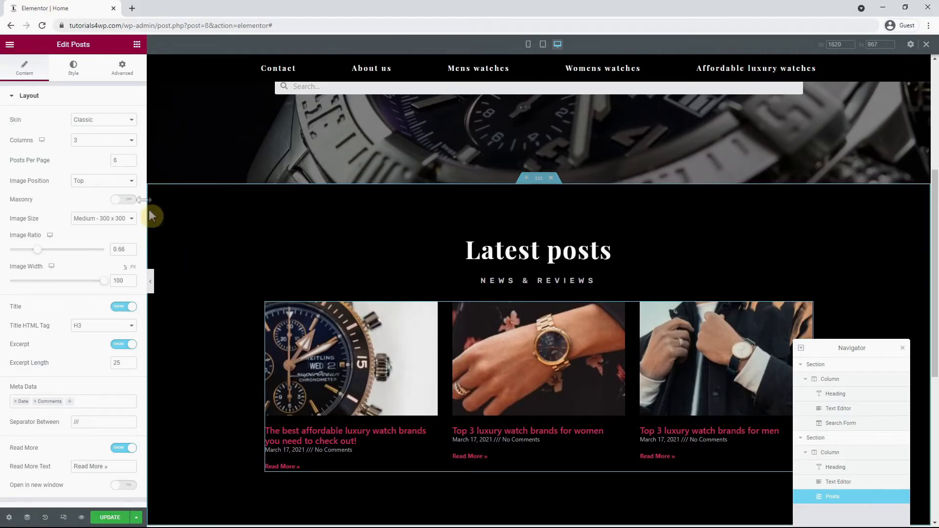
pyautogui.moveTo(122, 160); pyautogui.dragTo(104, 160)
pyautogui.click(101, 165)
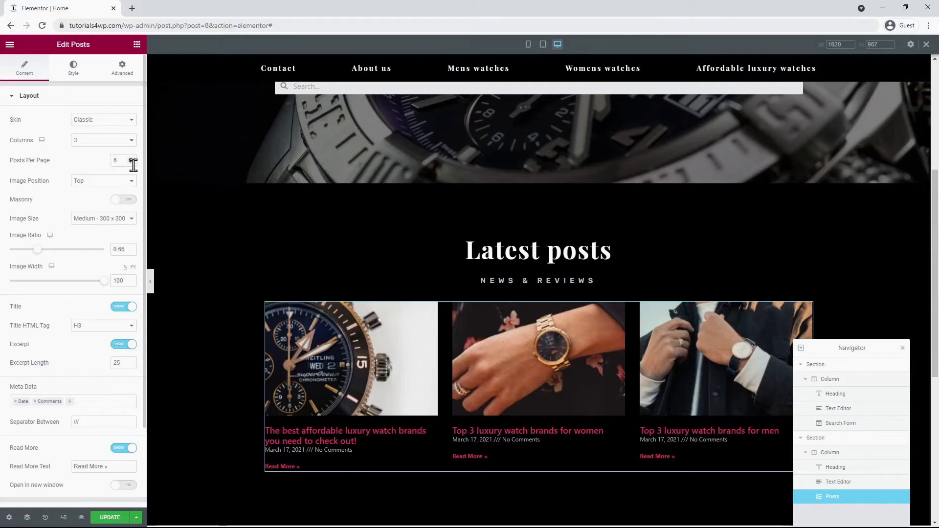
pyautogui.click(247, 278)
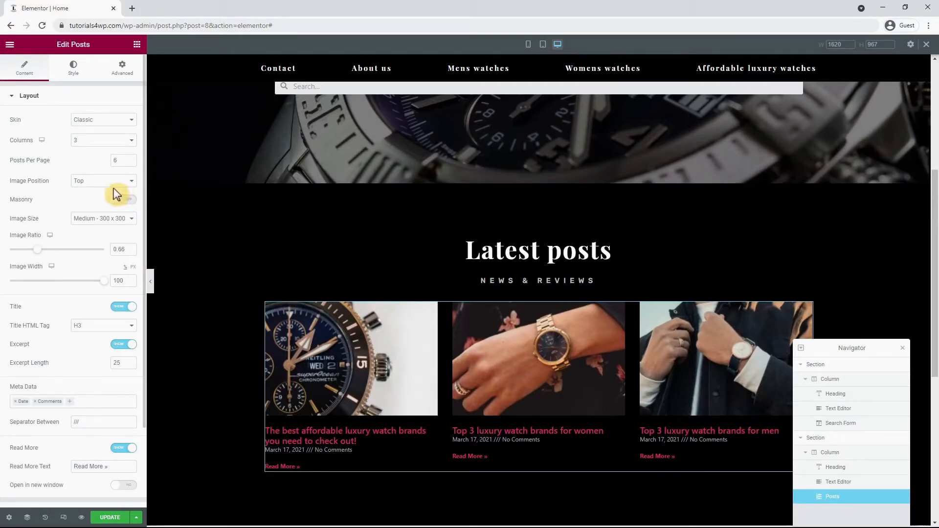
# Step: Set the post images to size Medium Large - 768 with an image ratio of 0.56
pyautogui.click(100, 220)
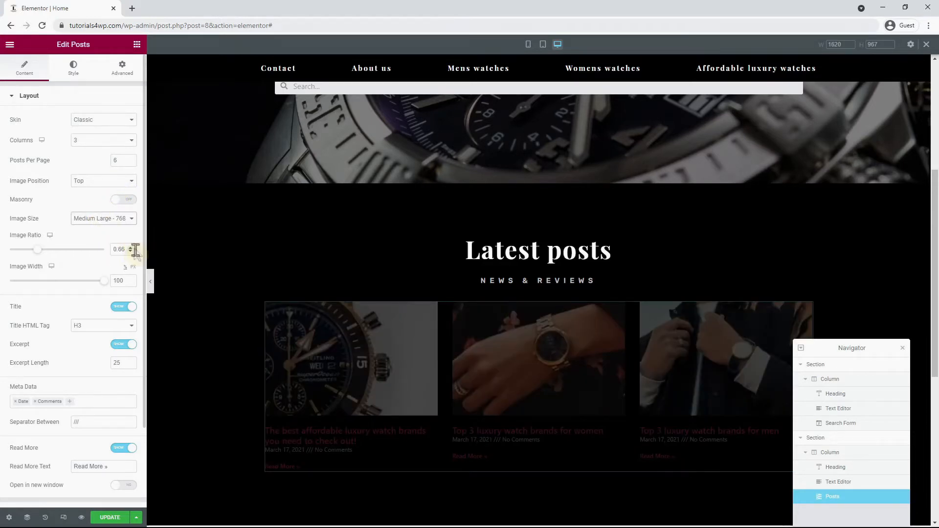
pyautogui.scroll(-1, 154, 260)
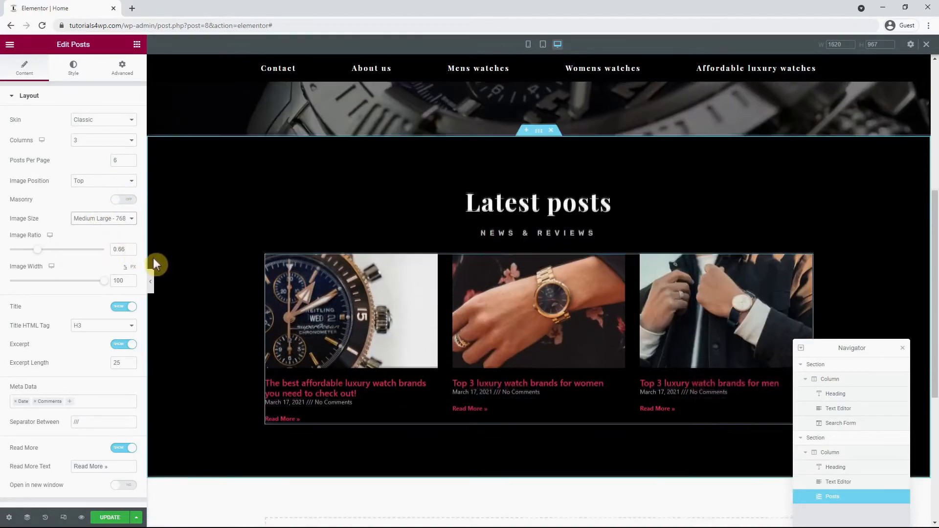
pyautogui.moveTo(119, 250); pyautogui.dragTo(126, 252)
pyautogui.write('56')
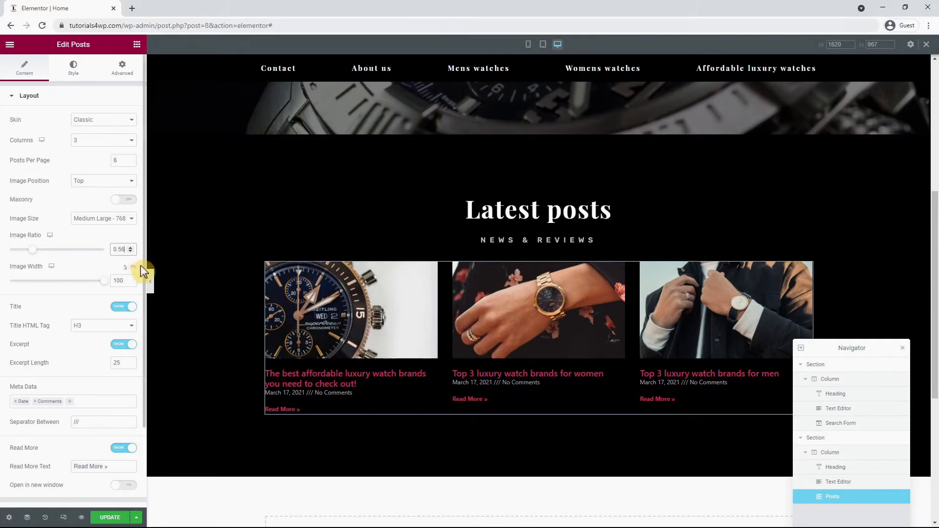
# Step: Remove the Comments and Date meta data from the posts, and check the widget's query settings
pyautogui.scroll(-1, 138, 289)
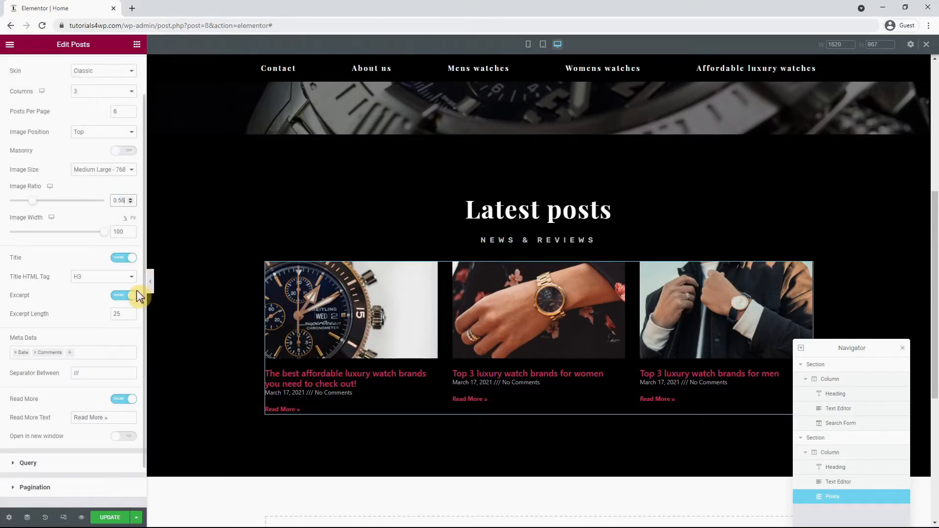
pyautogui.click(35, 352)
pyautogui.click(15, 352)
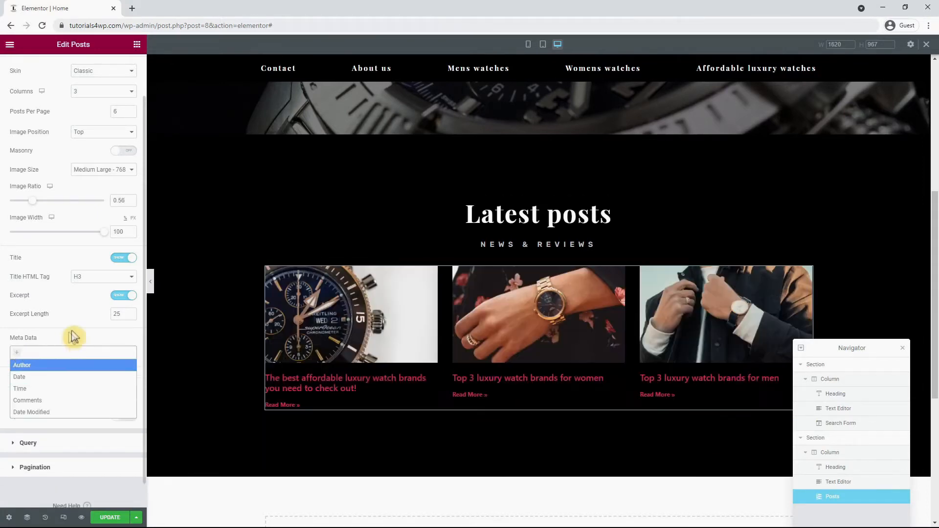
pyautogui.click(72, 331)
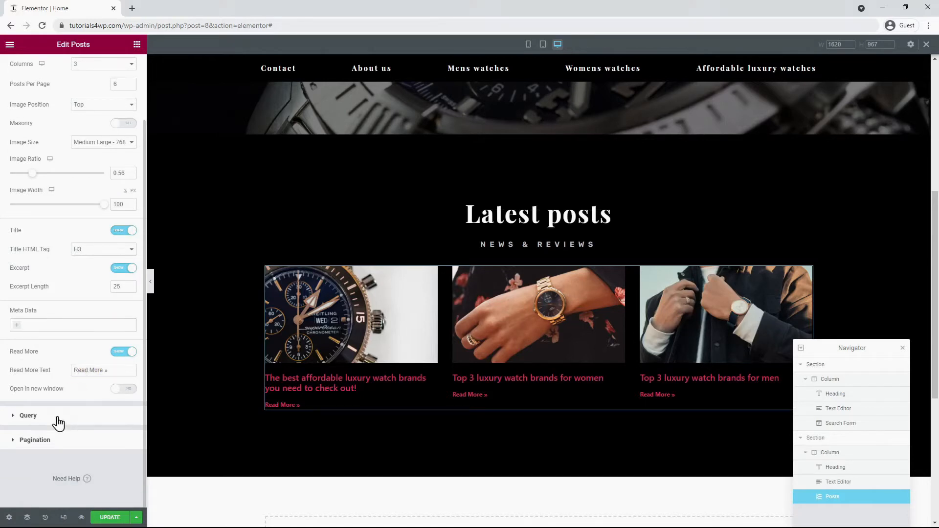
pyautogui.click(59, 418)
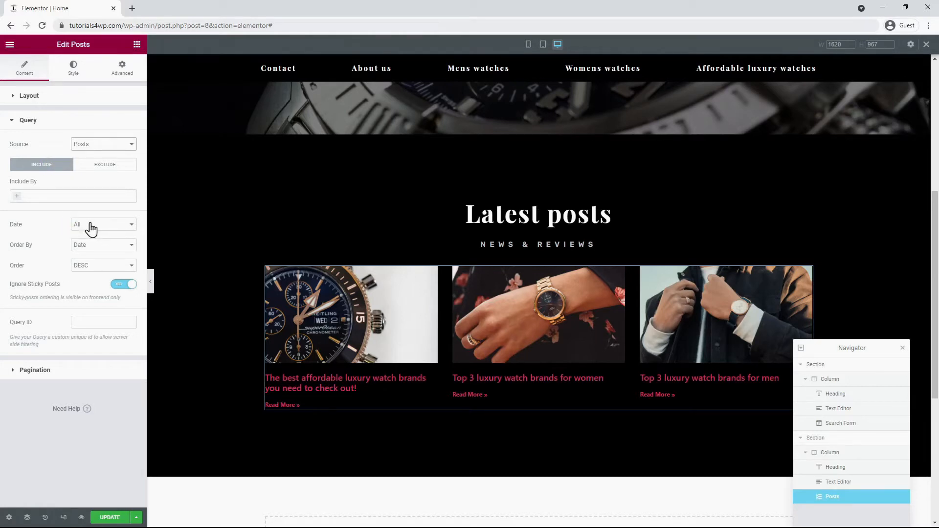
# Step: Give the post boxes a 2 px border on all sides in white, #FFFFFF
pyautogui.click(74, 73)
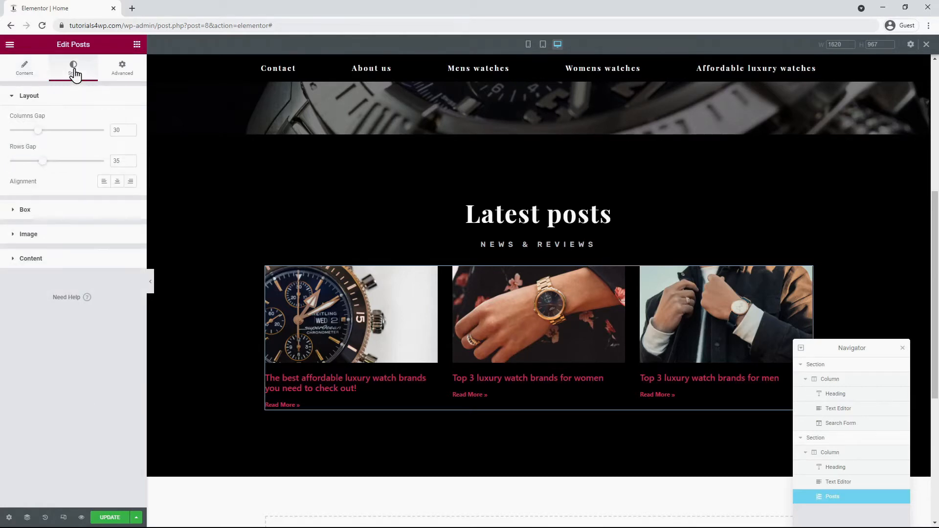
pyautogui.click(56, 210)
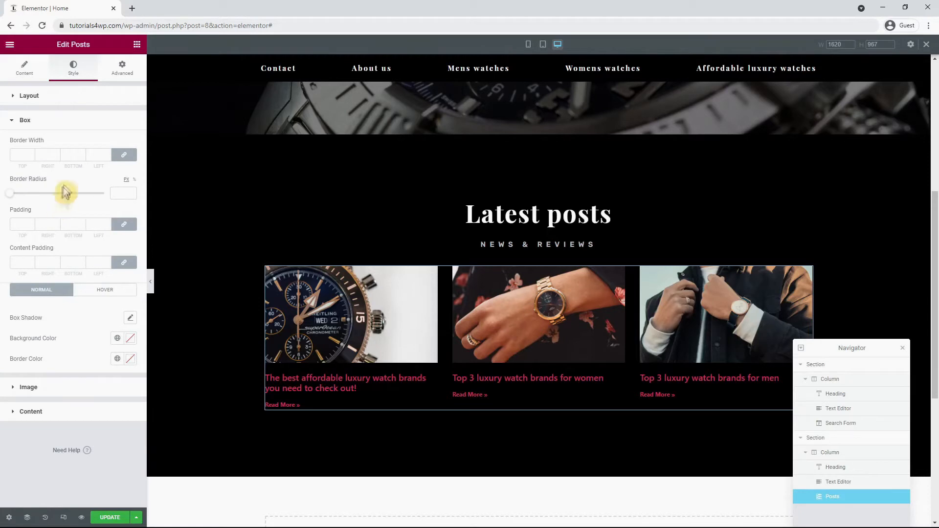
pyautogui.click(95, 155)
pyautogui.write('2')
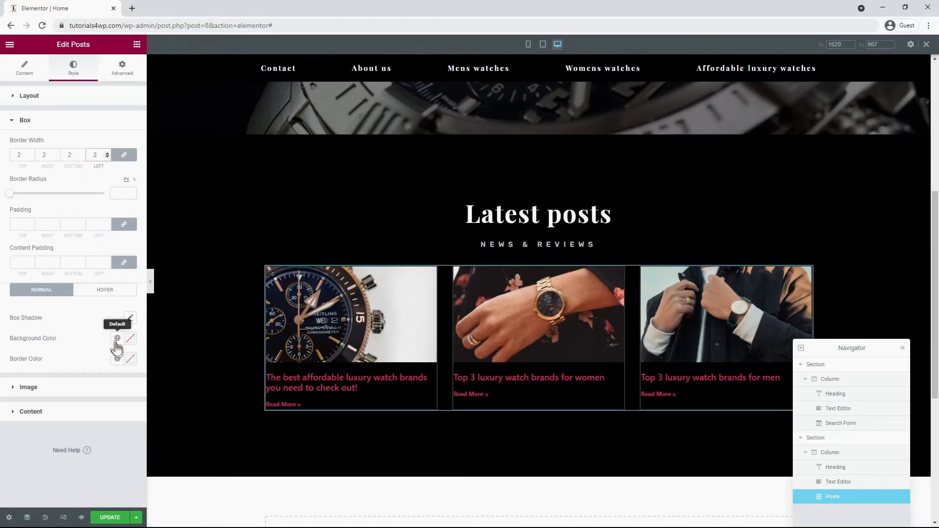
pyautogui.click(130, 359)
pyautogui.moveTo(82, 396); pyautogui.dragTo(3, 391)
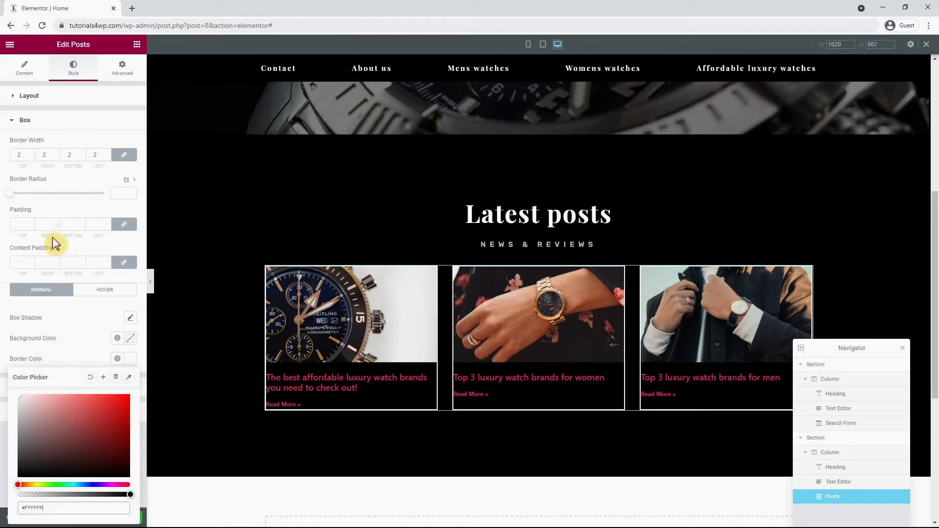
# Step: Set the post boxes' padding to 20 px on all sides and open the posts' Content style settings
pyautogui.click(15, 225)
pyautogui.write('20')
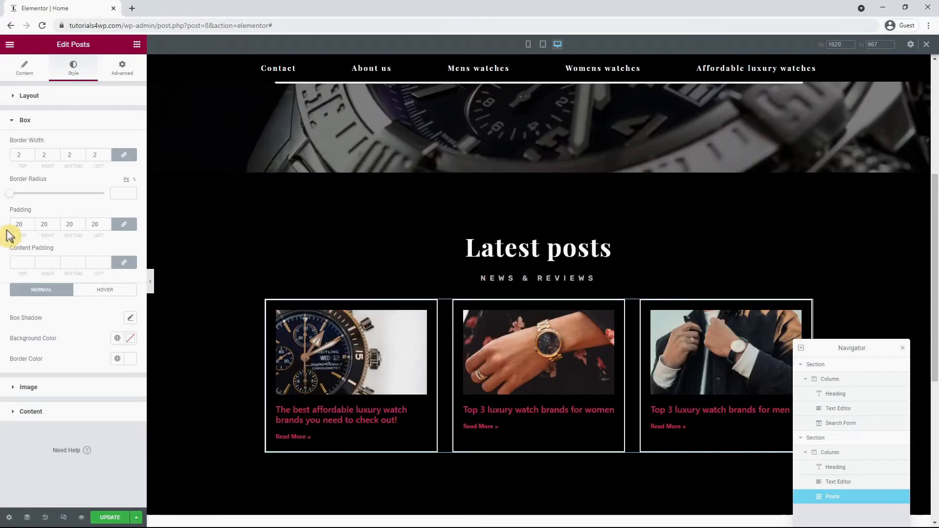
pyautogui.click(60, 413)
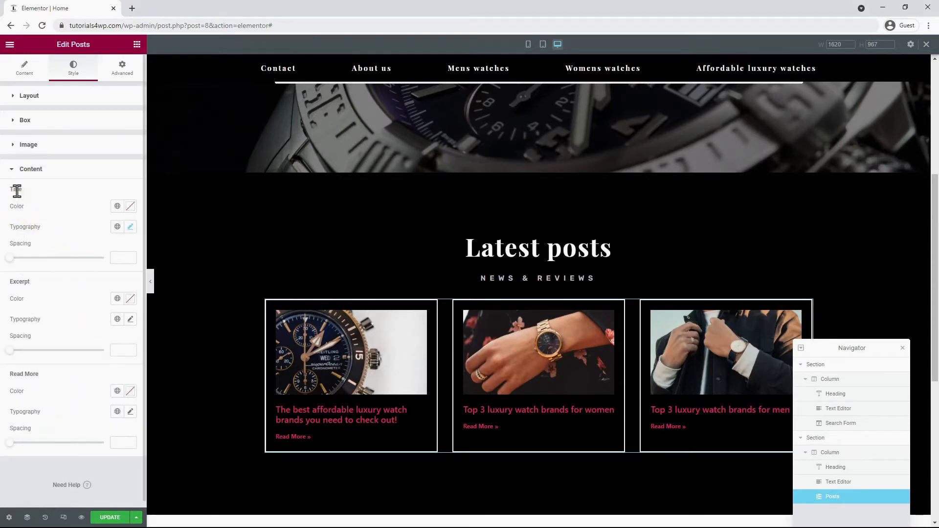
# Step: Set the post titles' typography to Rubik, weight 600, line height 1.2 em and letter spacing 2.3
pyautogui.click(131, 227)
pyautogui.click(97, 277)
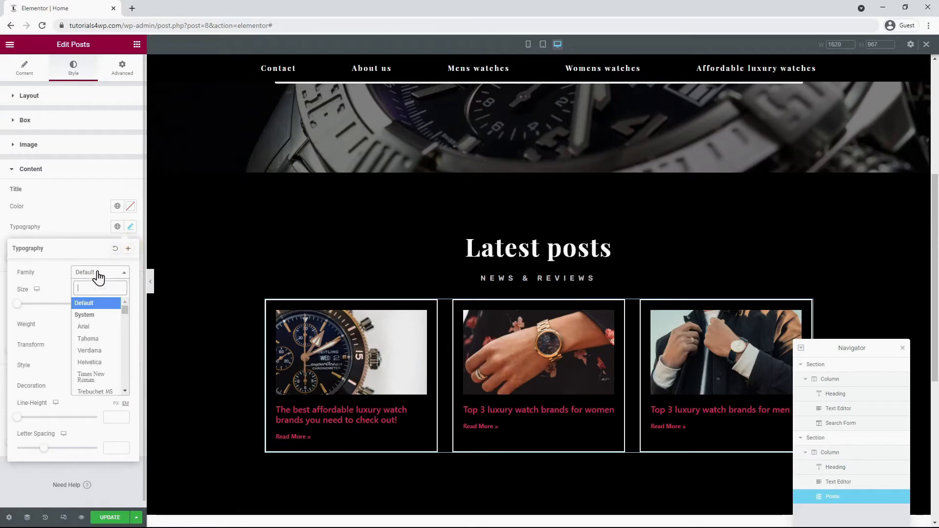
pyautogui.write('rub')
pyautogui.click(95, 325)
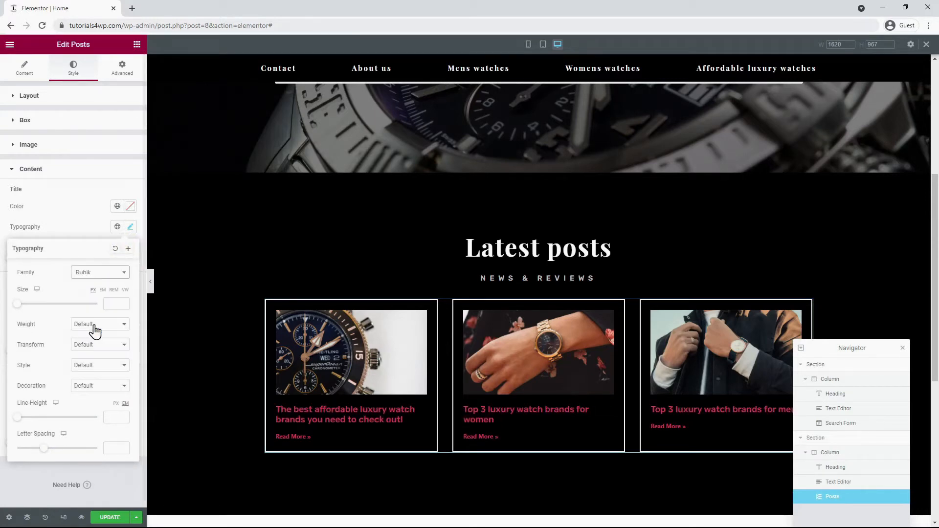
pyautogui.click(101, 373)
pyautogui.click(114, 417)
pyautogui.write('1.2')
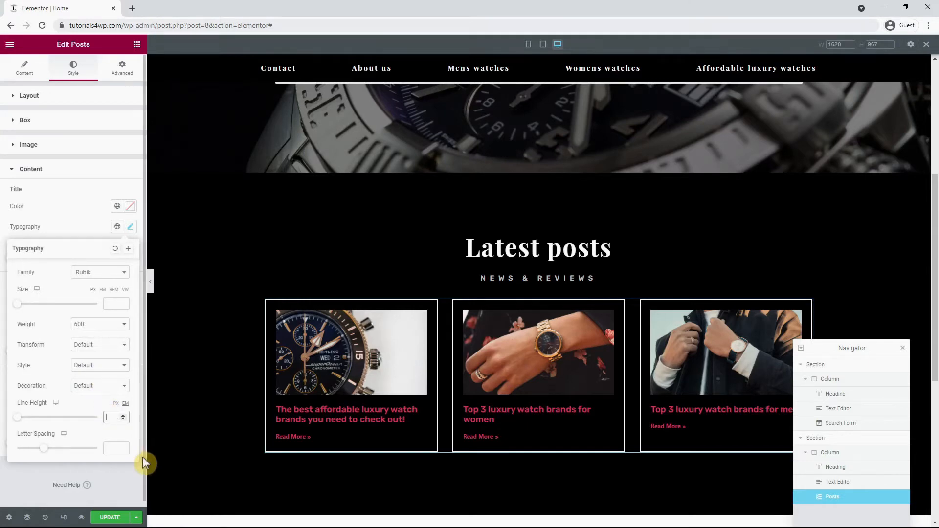
pyautogui.click(109, 448)
pyautogui.write('2')
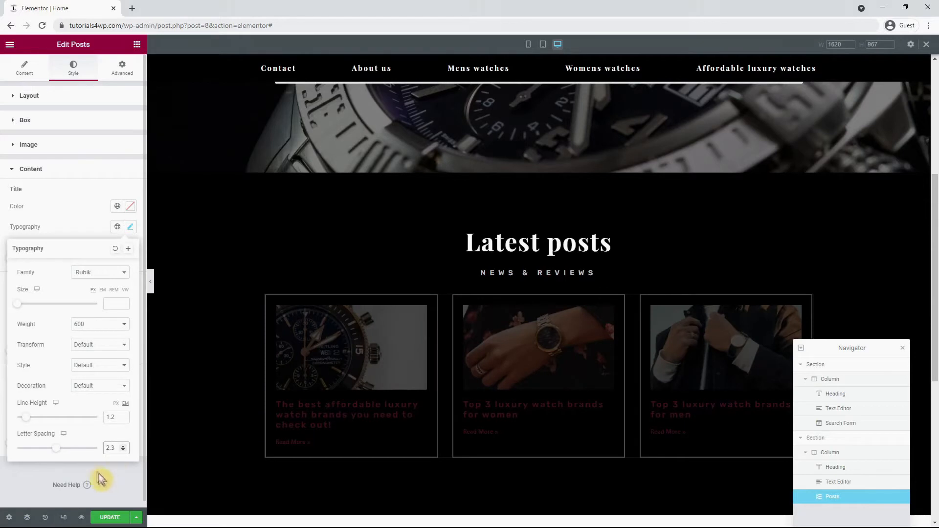
pyautogui.click(30, 476)
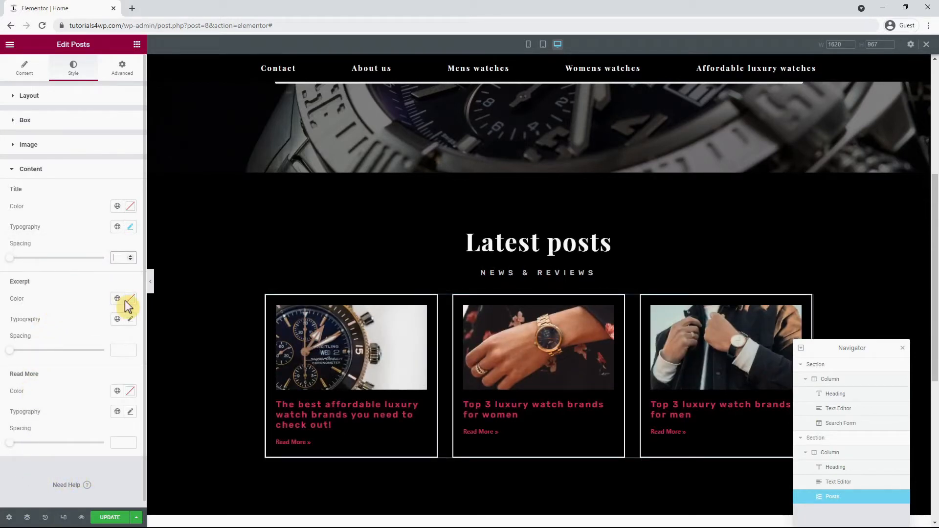
# Step: Set the post titles' spacing to 20 and their colour to white, #FFFFFF
pyautogui.write('20')
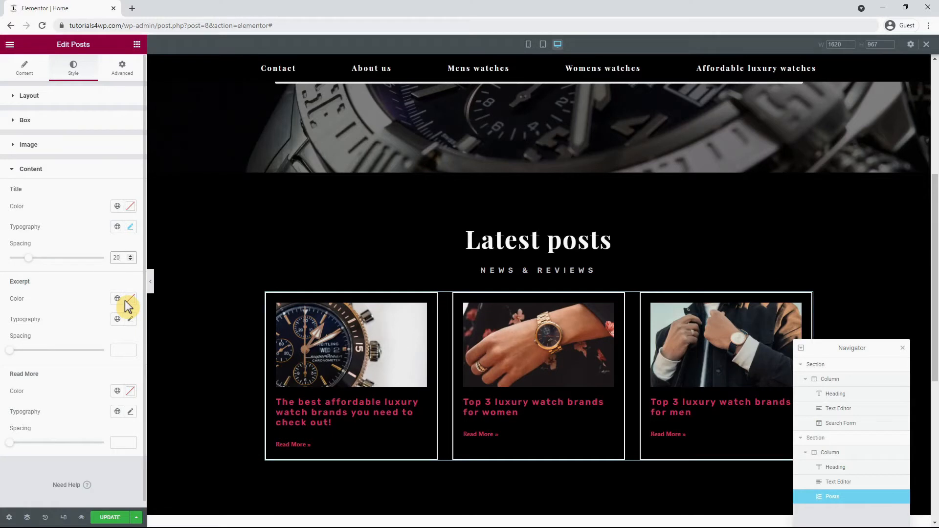
pyautogui.click(131, 206)
pyautogui.write('#FFFFFF')
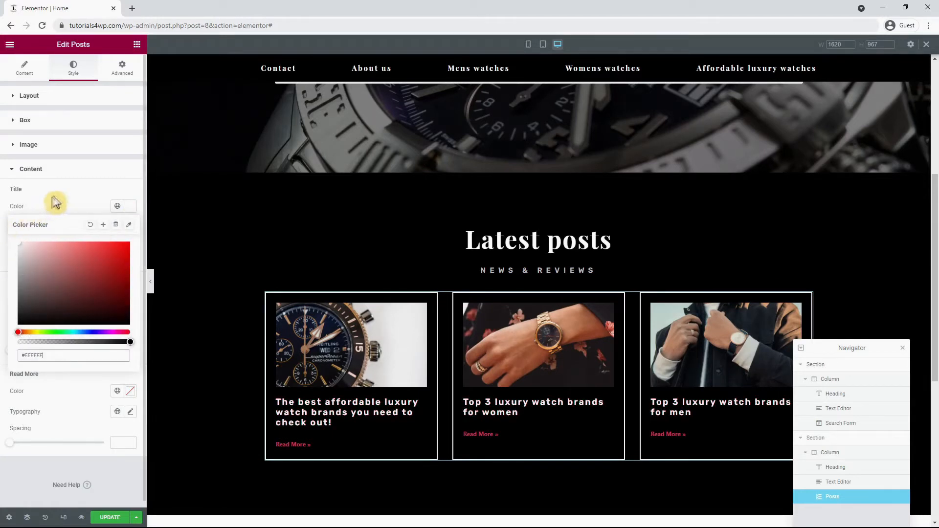
pyautogui.click(84, 201)
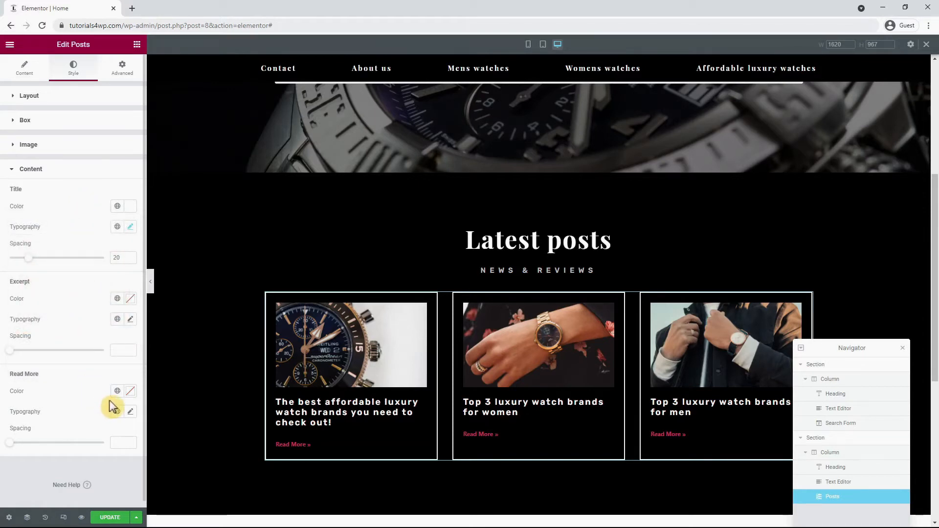
# Step: Colour the posts' Read More links #BFBFBF and set their font family to Rubik
pyautogui.click(131, 391)
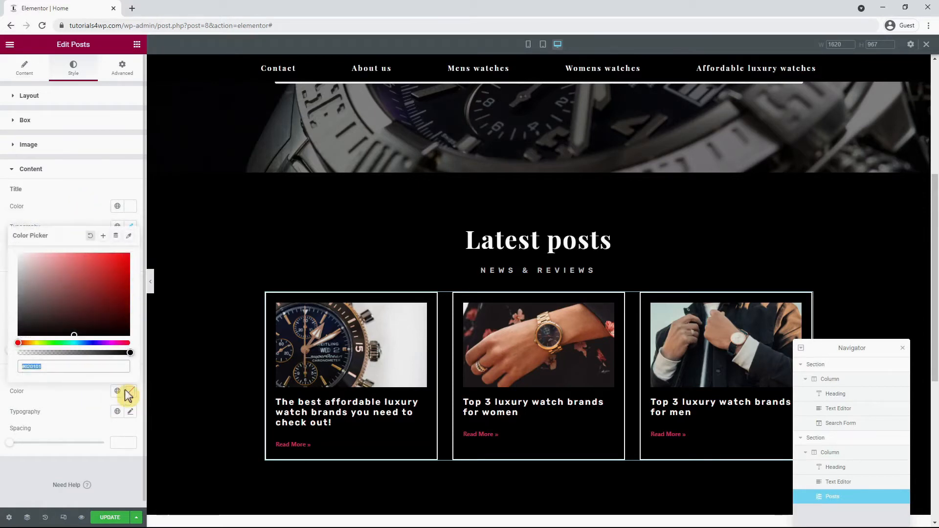
pyautogui.write('#BFBFBF')
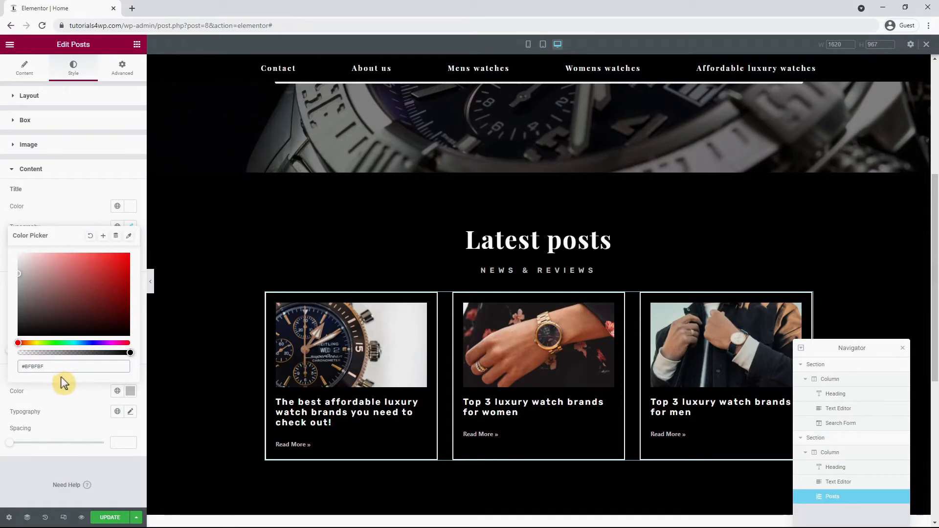
pyautogui.click(130, 412)
pyautogui.scroll(-3, 101, 455)
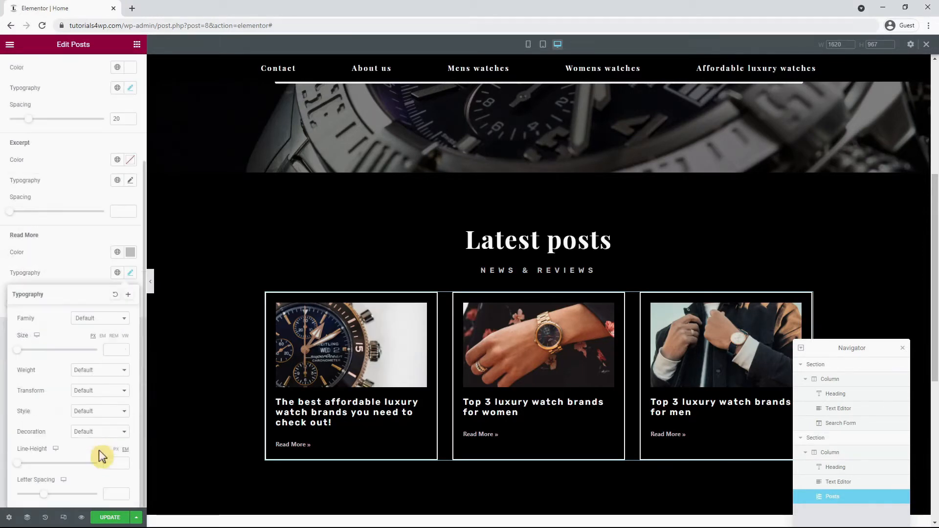
pyautogui.click(98, 319)
pyautogui.write('rubi')
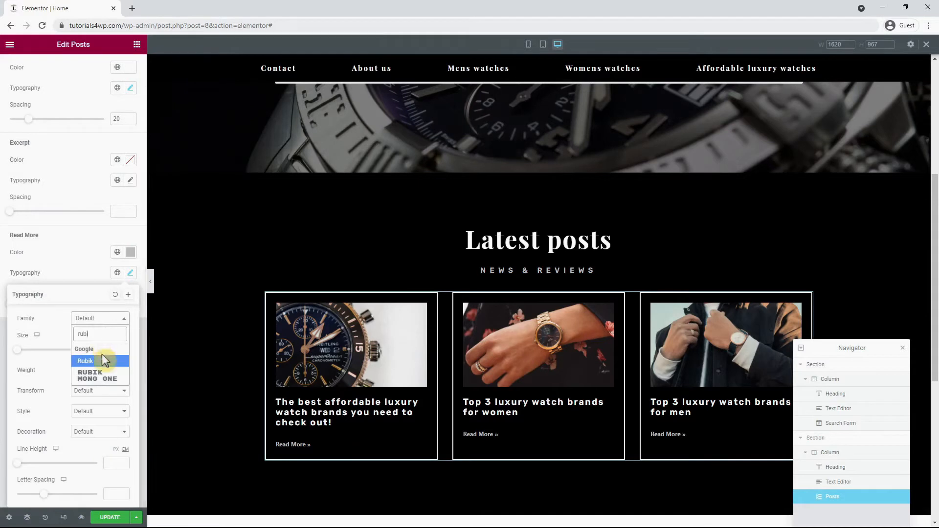
pyautogui.click(105, 361)
# Step: Set the Read More links' font size to 20 px and weight to 600
pyautogui.click(110, 349)
pyautogui.write('20')
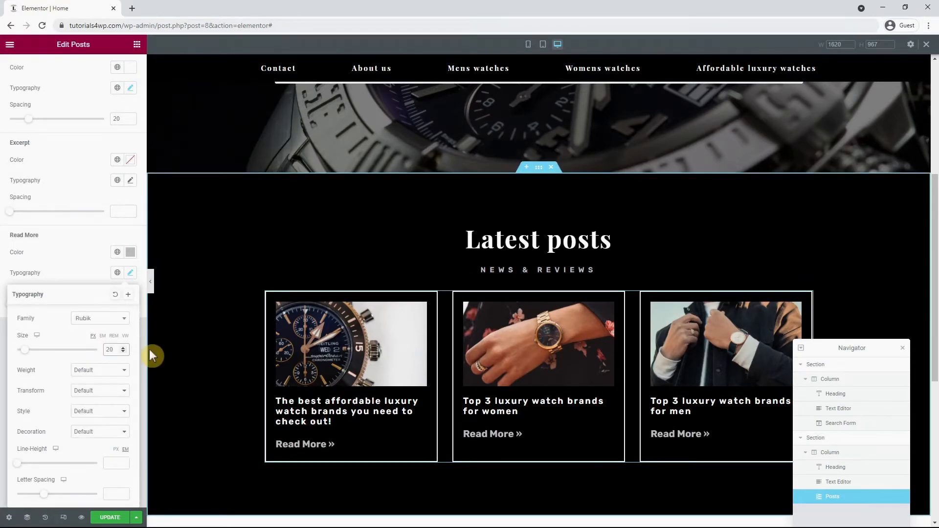
pyautogui.scroll(-4, 149, 350)
pyautogui.click(110, 415)
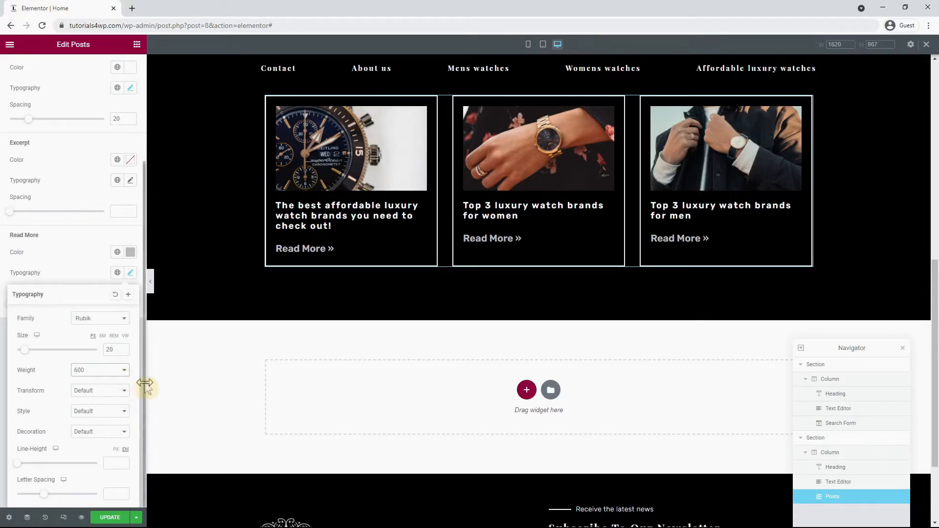
pyautogui.scroll(2, 215, 327)
pyautogui.scroll(2, 215, 330)
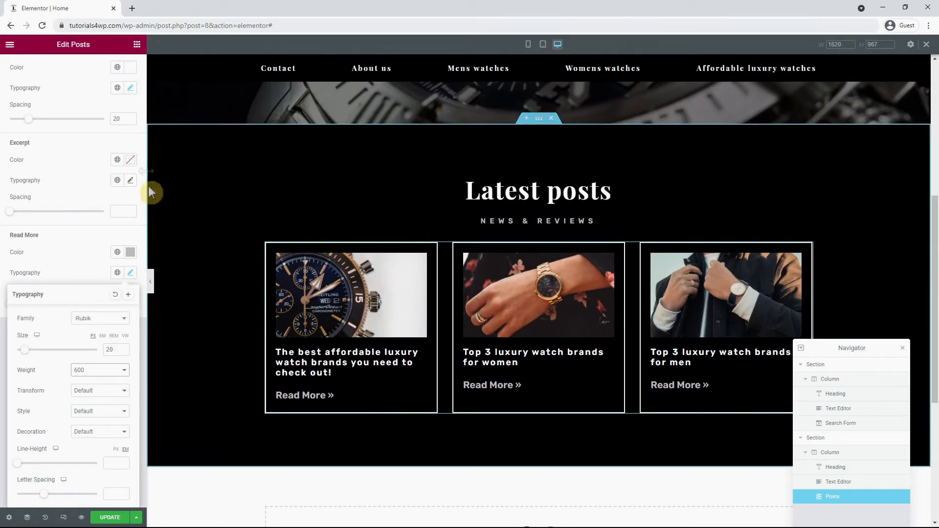
# Step: Add a Button widget directly below the post grid in the "Latest posts" section
pyautogui.click(137, 45)
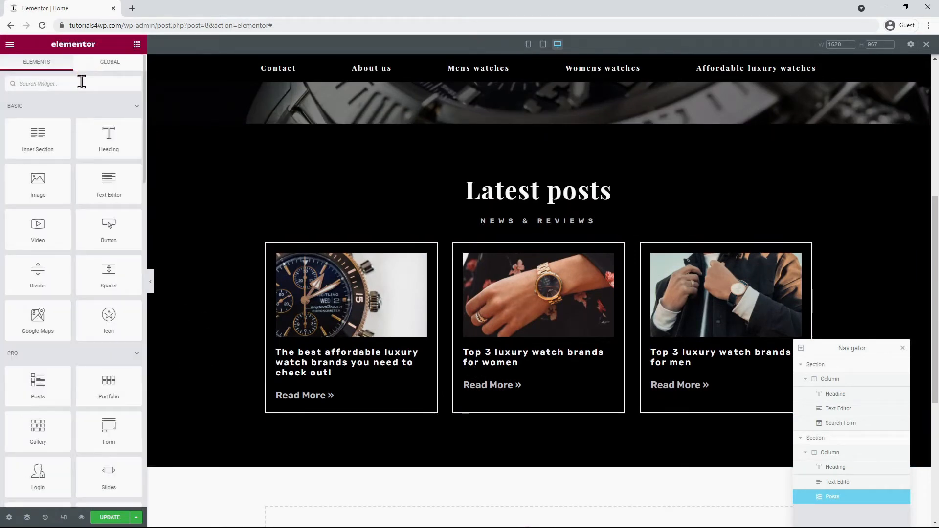
pyautogui.moveTo(109, 226); pyautogui.dragTo(504, 415)
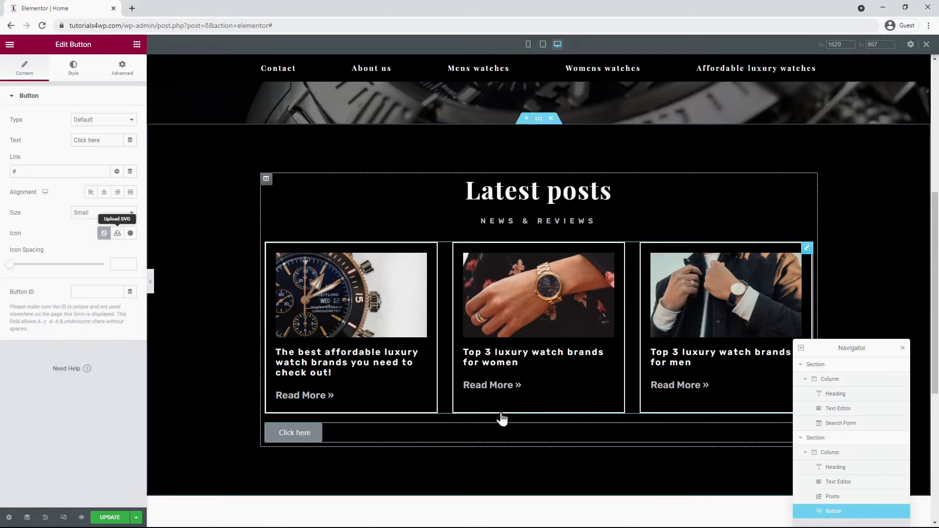
pyautogui.scroll(-3, 363, 291)
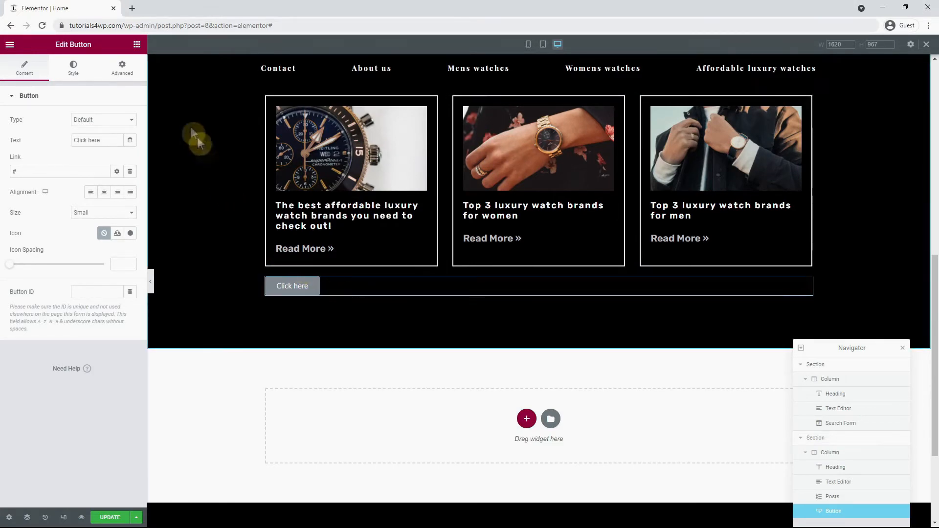
# Step: Unlink the button's margin values and give it a top margin of 60 px
pyautogui.click(129, 74)
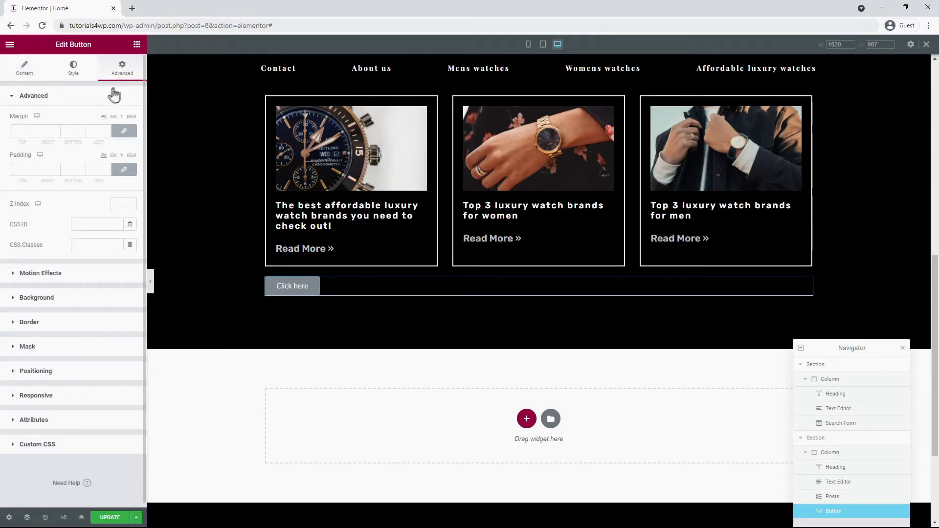
pyautogui.click(125, 132)
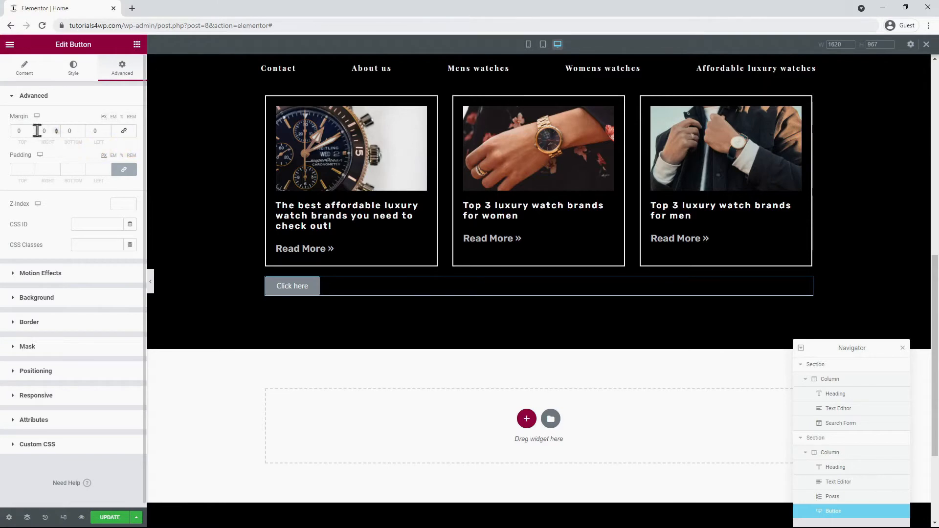
pyautogui.moveTo(24, 127); pyautogui.dragTo(10, 126)
pyautogui.write('60')
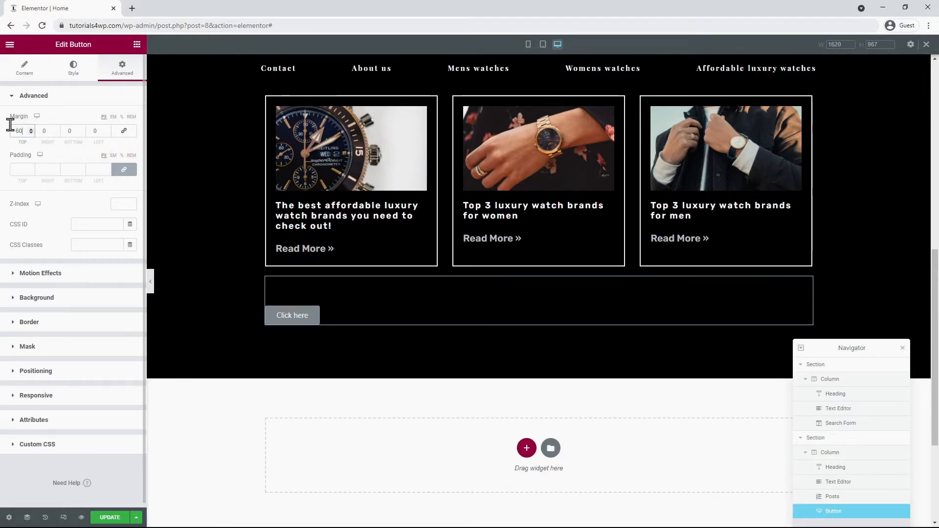
# Step: Centre the button and change its text to "View all posts"
pyautogui.click(21, 74)
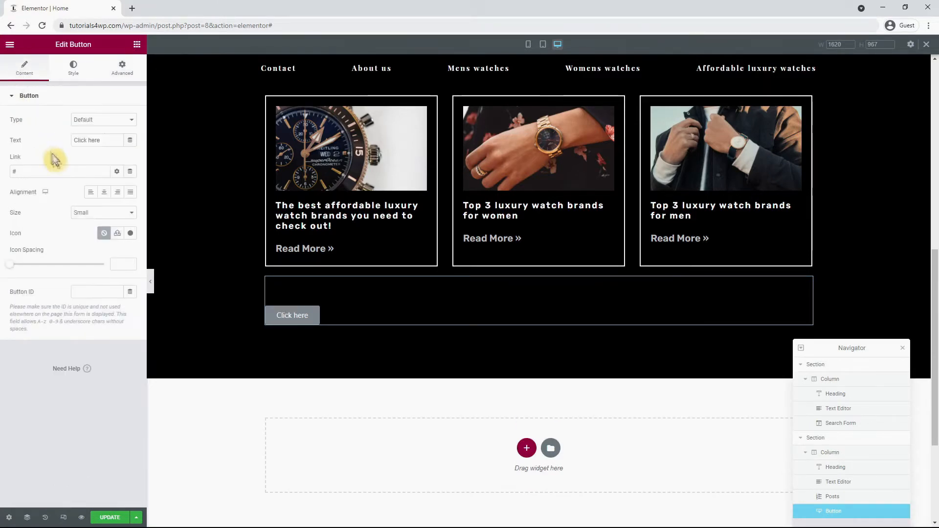
pyautogui.click(104, 193)
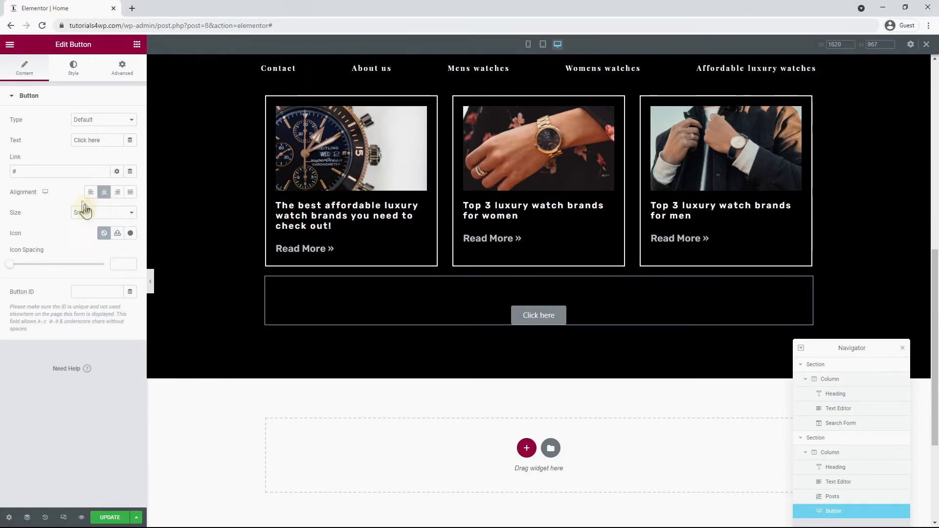
pyautogui.click(44, 170)
pyautogui.moveTo(50, 175); pyautogui.dragTo(8, 176)
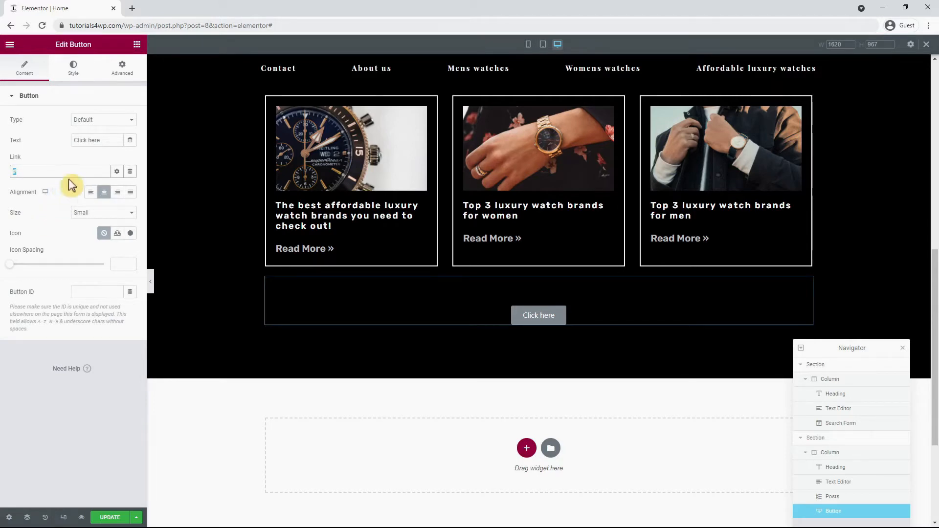
pyautogui.click(19, 182)
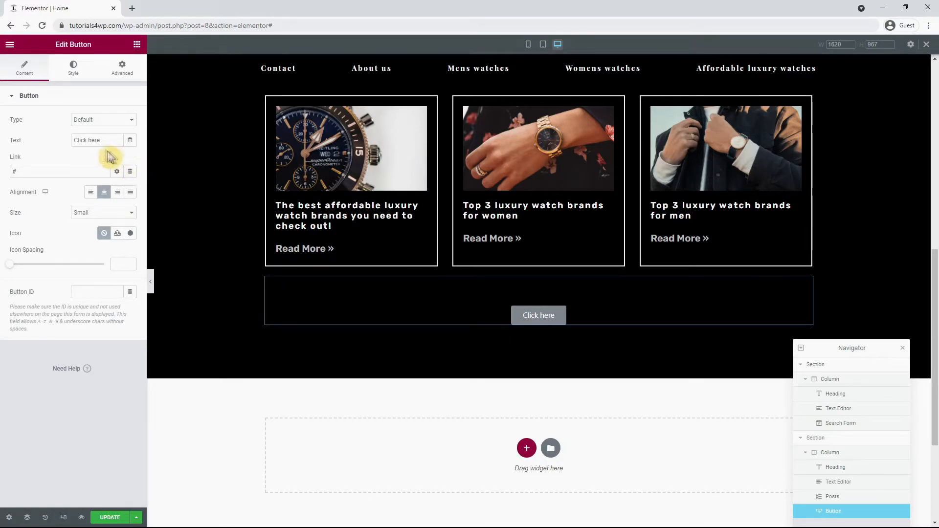
pyautogui.moveTo(101, 141); pyautogui.dragTo(62, 140)
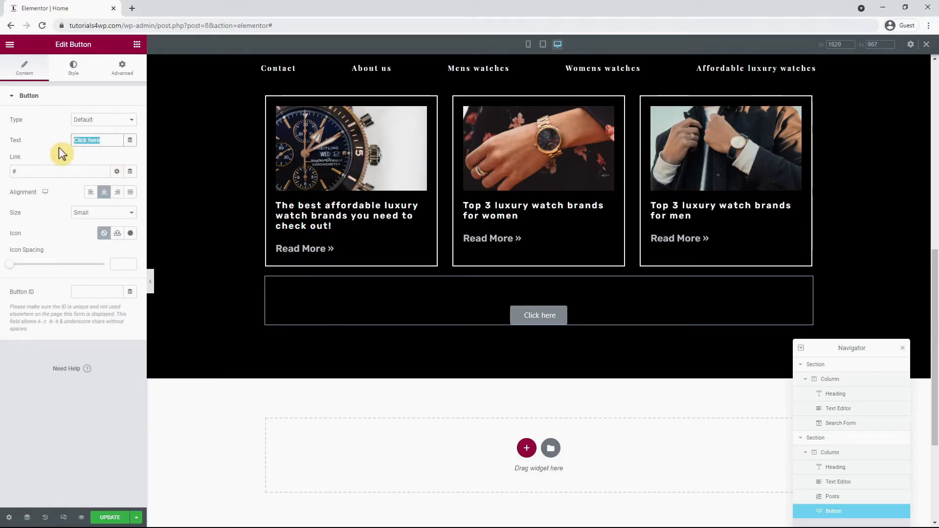
pyautogui.write('View all posts')
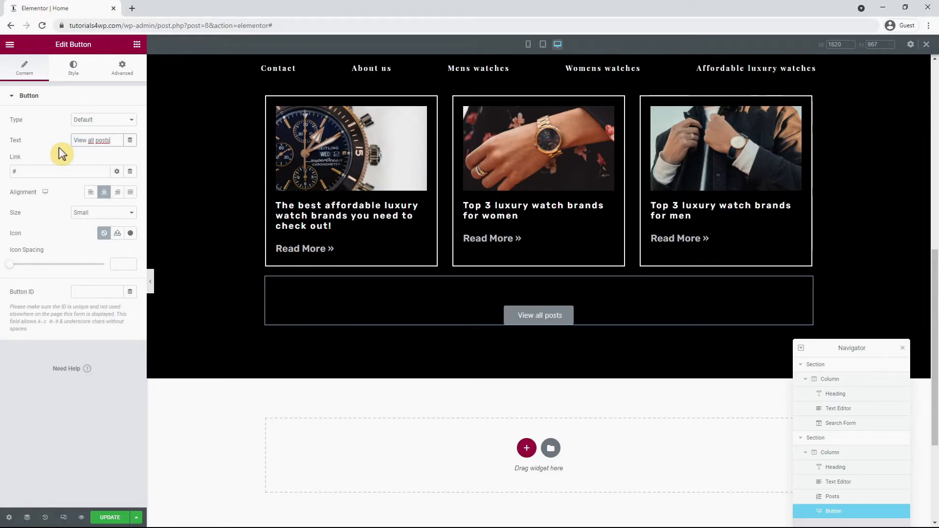
# Step: Set the button's typography to Rubik, 16 px, weight 600, with uppercase transform
pyautogui.click(73, 71)
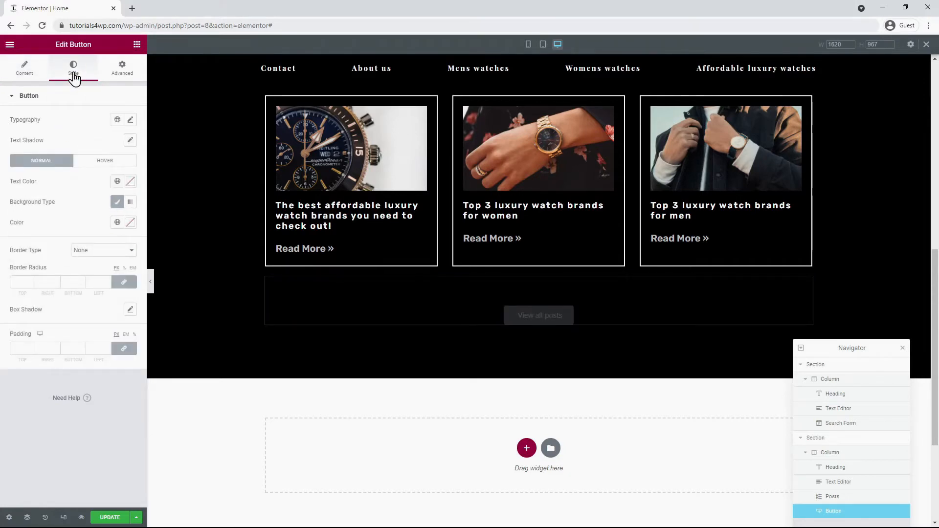
pyautogui.click(130, 120)
pyautogui.click(110, 167)
pyautogui.write('rub')
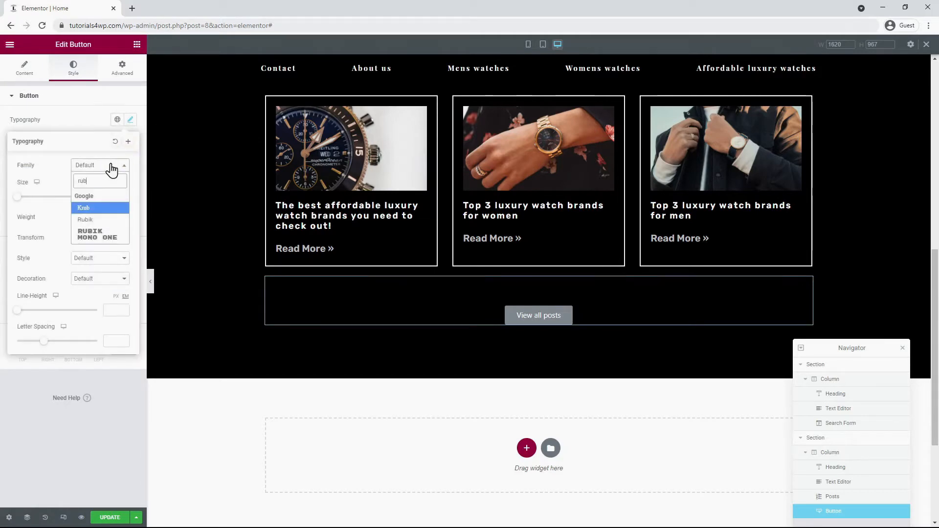
pyautogui.click(102, 219)
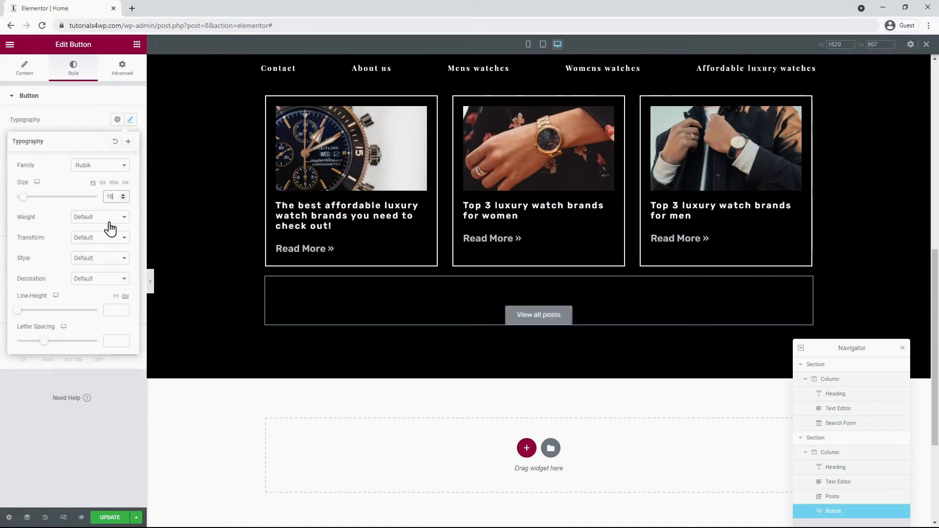
pyautogui.click(106, 225)
pyautogui.click(102, 251)
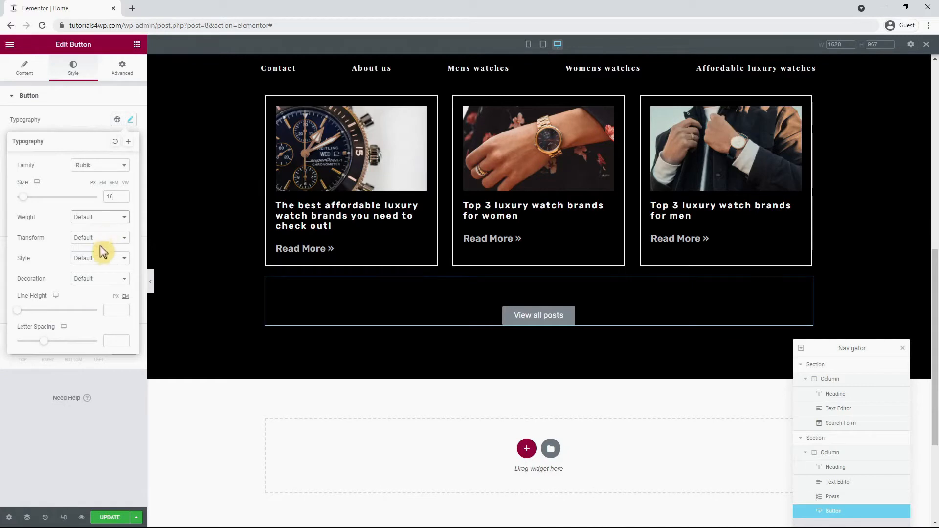
pyautogui.click(108, 240)
pyautogui.click(103, 252)
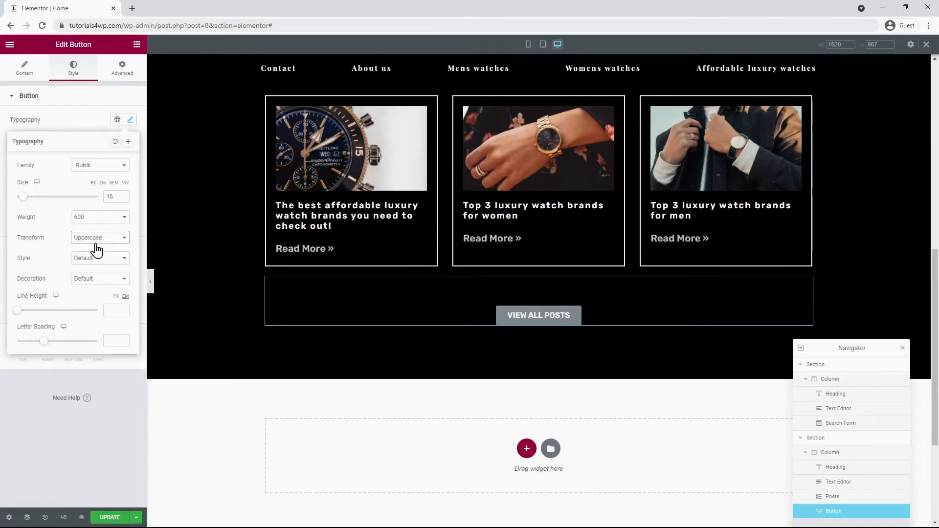
pyautogui.click(69, 420)
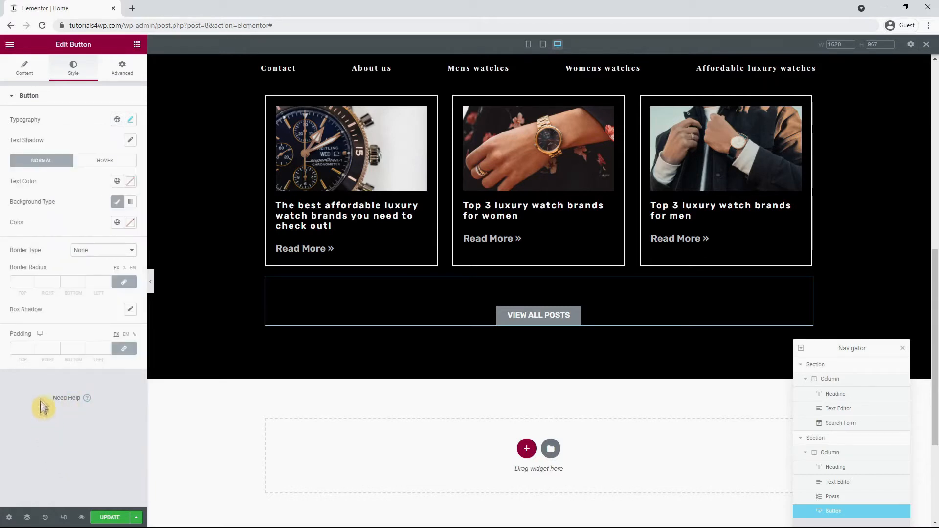
# Step: Set the button's normal text colour to black, #000000
pyautogui.click(130, 180)
pyautogui.moveTo(112, 220); pyautogui.dragTo(3, 327)
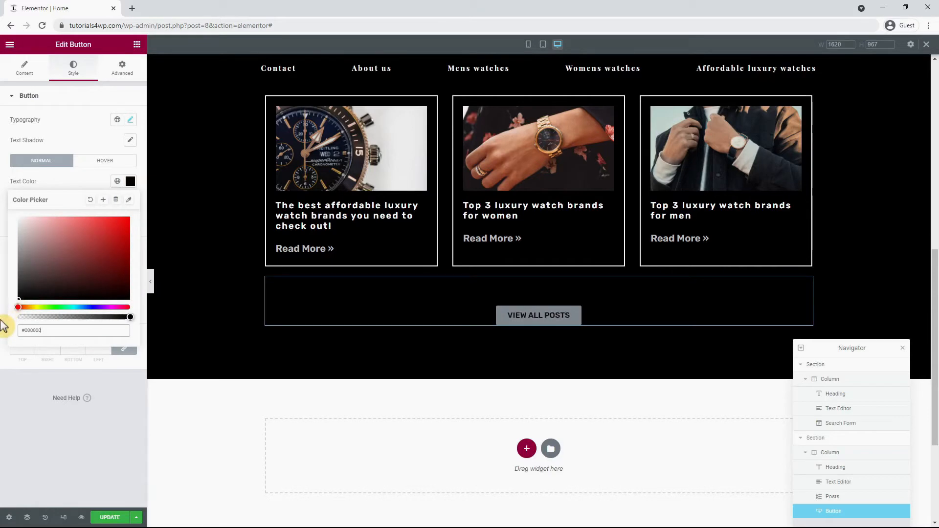
pyautogui.click(31, 409)
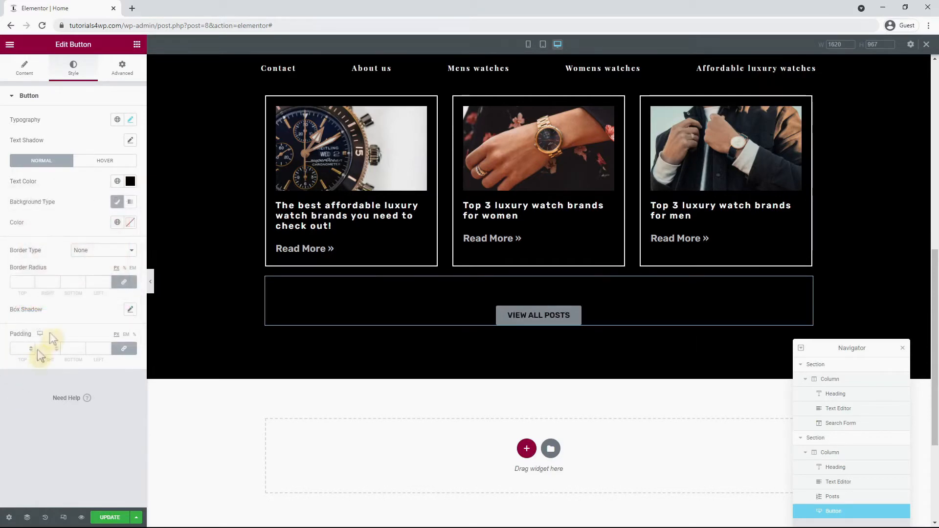
# Step: Set the button's normal background colour to white, #FFFFFF
pyautogui.click(129, 222)
pyautogui.moveTo(117, 265); pyautogui.dragTo(6, 236)
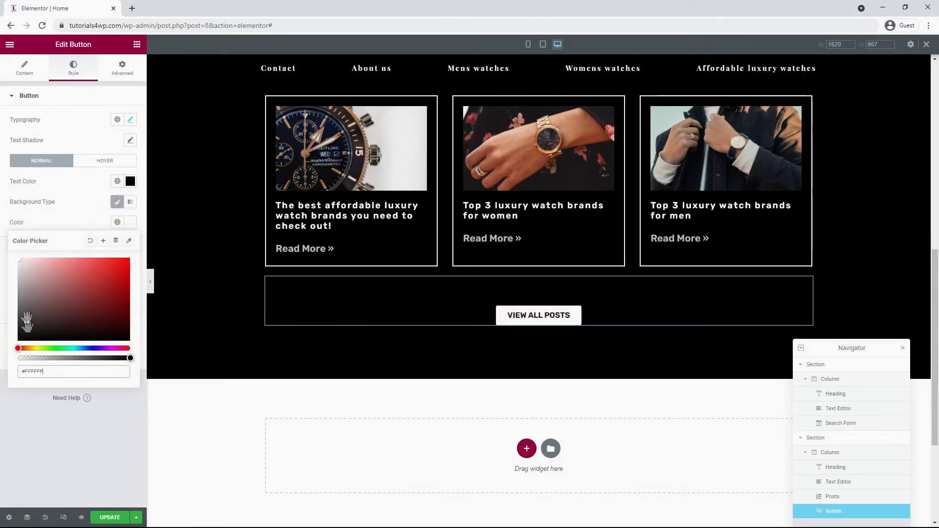
pyautogui.click(52, 475)
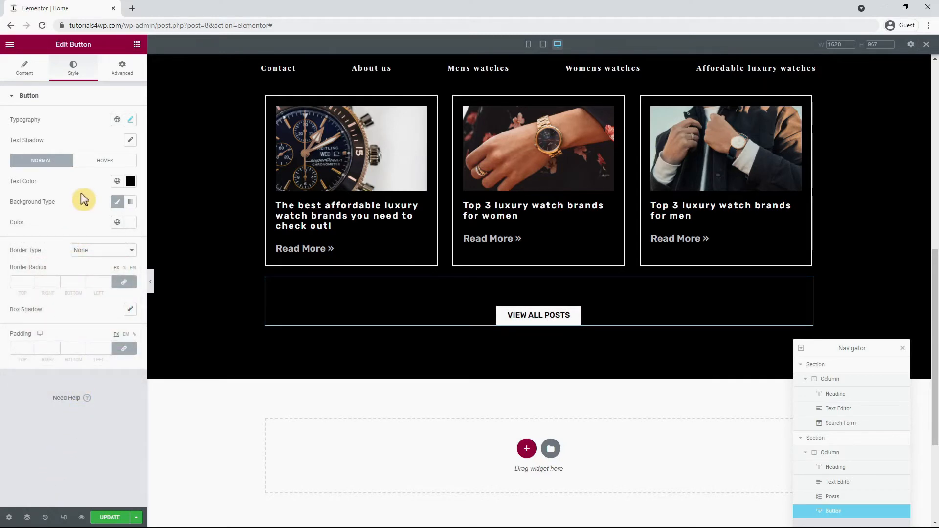
# Step: Give the button's hover state white text, a green #00CE1B background and the Grow animation
pyautogui.click(103, 162)
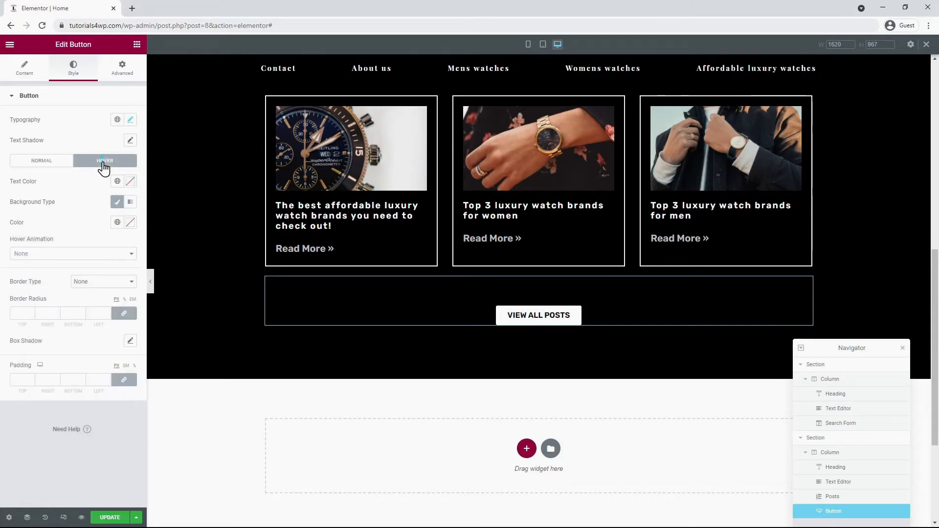
pyautogui.click(130, 182)
pyautogui.click(6, 240)
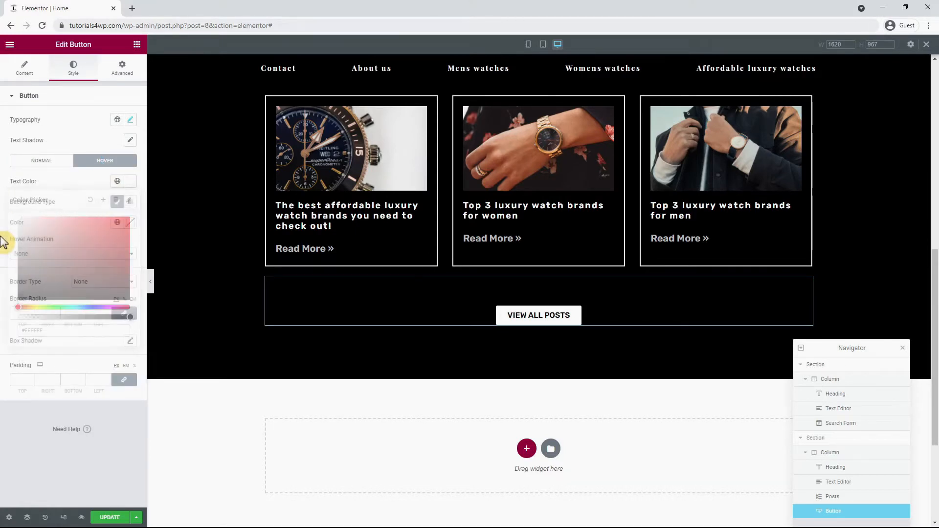
pyautogui.click(130, 225)
pyautogui.click(49, 373)
pyautogui.hotkey('ctrl', 'a')
pyautogui.write('#00CE1E')
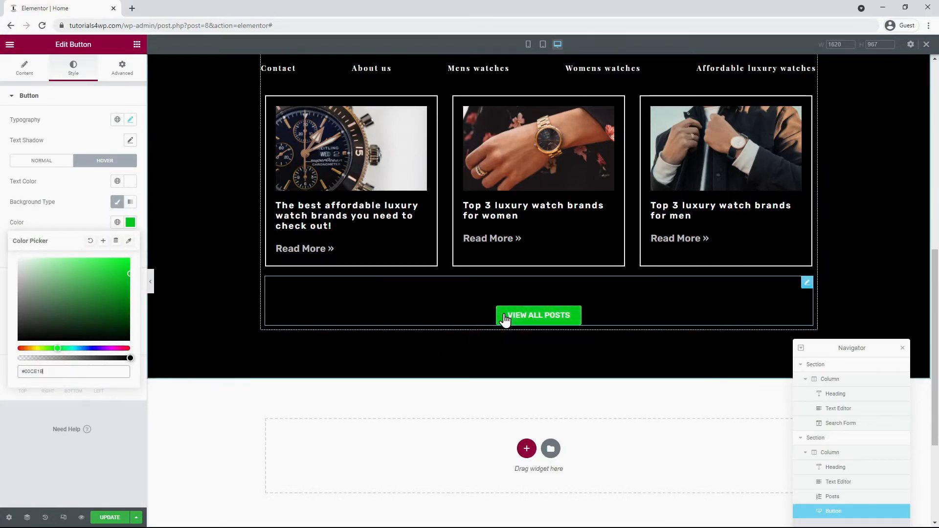
pyautogui.click(114, 435)
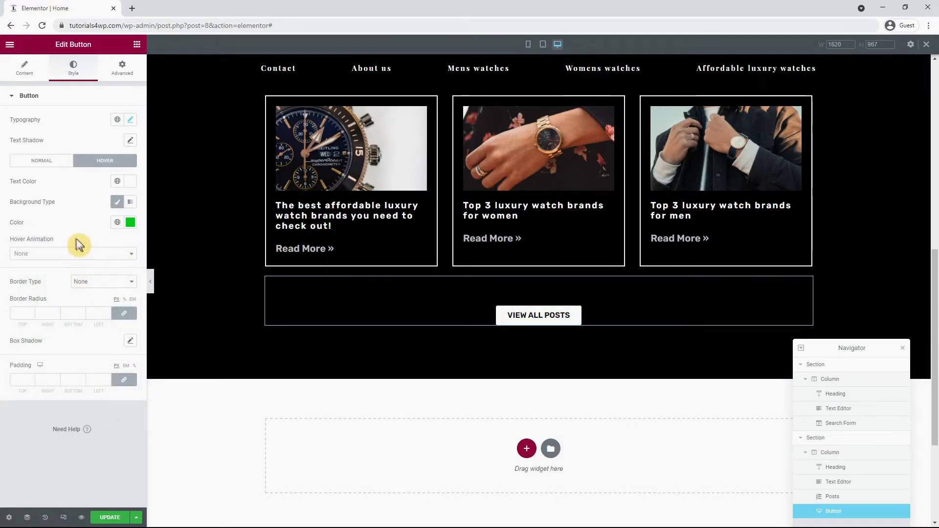
pyautogui.click(131, 255)
pyautogui.click(54, 288)
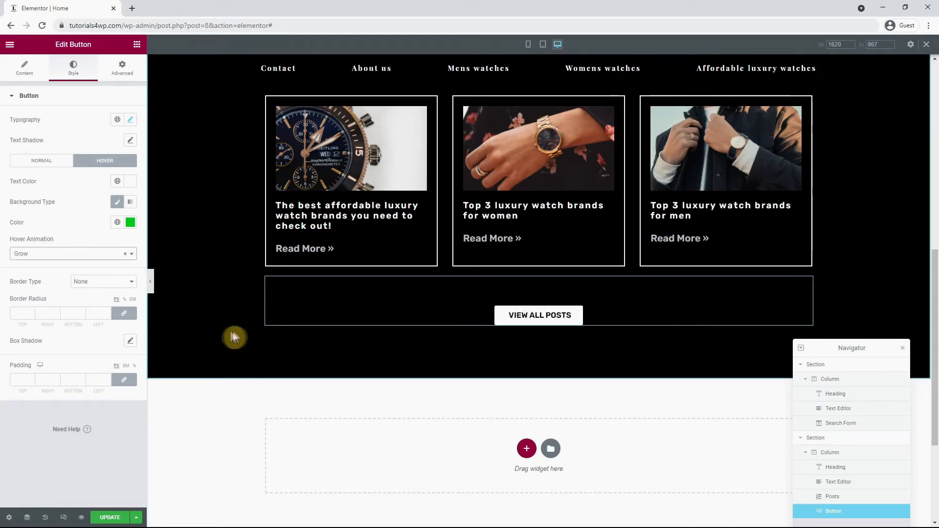
# Step: Unlink the button's padding values and set 15 px top and bottom, 45 px right and left
pyautogui.click(124, 380)
pyautogui.click(27, 380)
pyautogui.write('15')
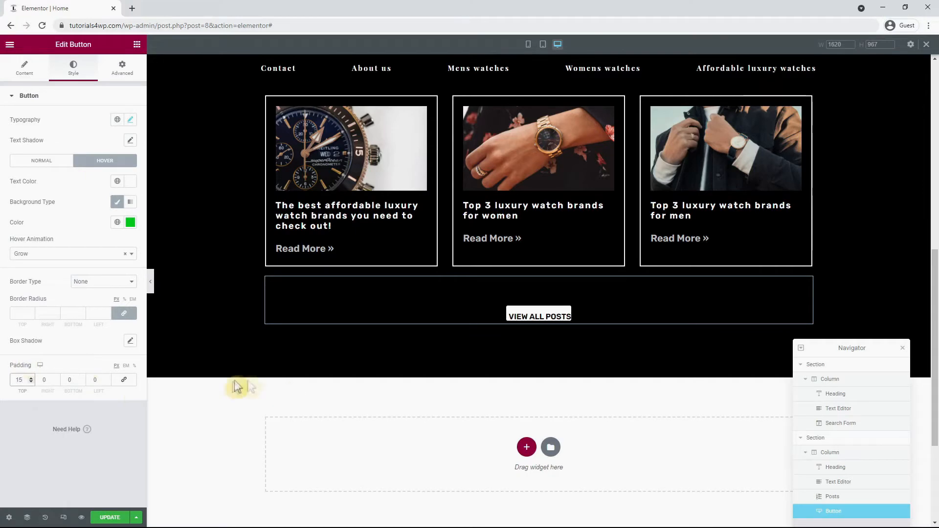
pyautogui.click(71, 381)
pyautogui.write('15')
pyautogui.click(44, 380)
pyautogui.write('45')
pyautogui.click(97, 379)
pyautogui.write('45')
pyautogui.click(107, 425)
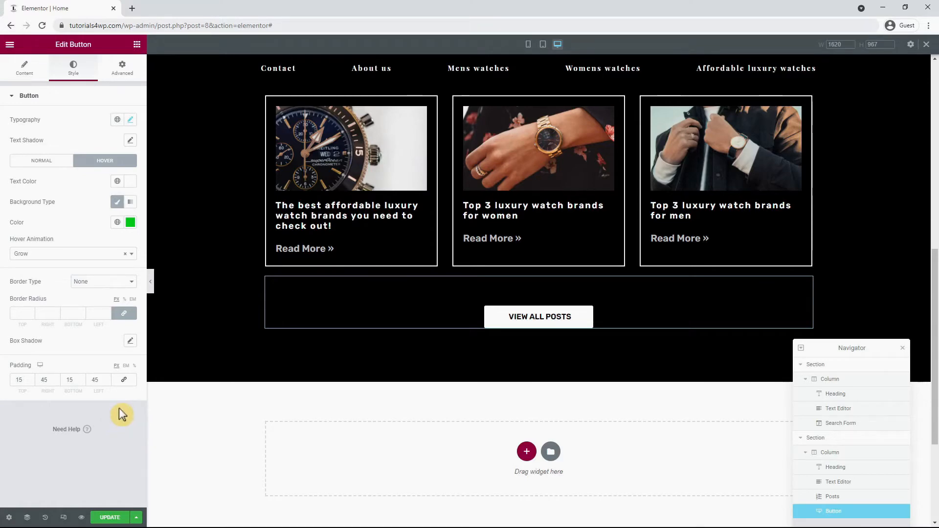
# Step: Give the "Latest posts" section a solid border with unlinked widths and 2 px at the top only
pyautogui.scroll(5, 235, 413)
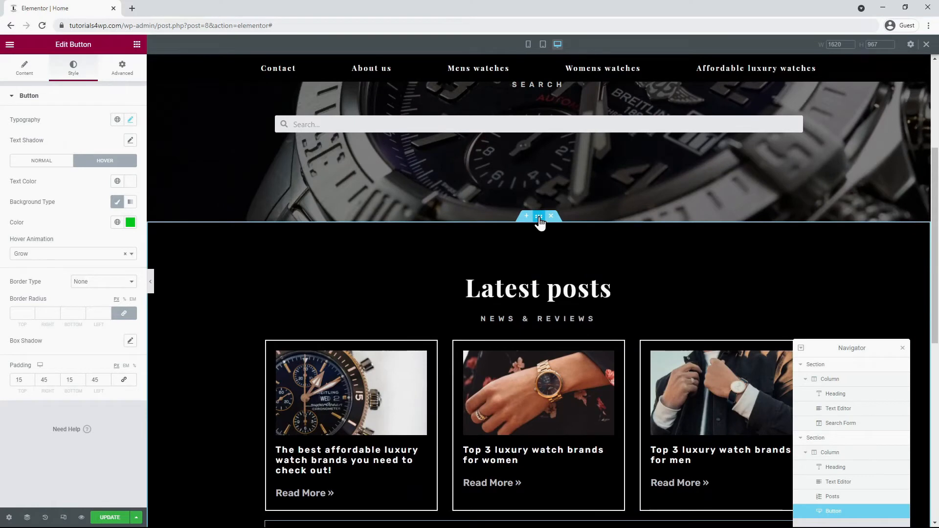
pyautogui.click(539, 218)
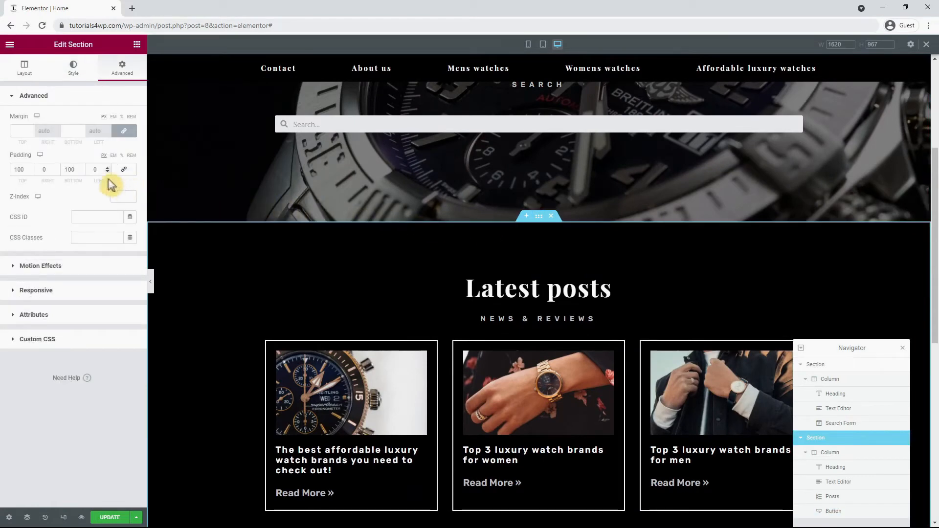
pyautogui.click(74, 68)
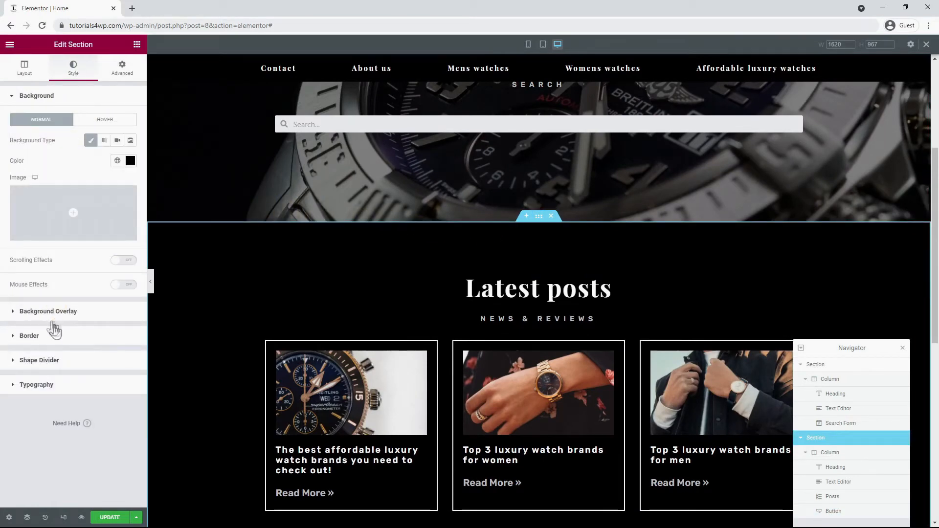
pyautogui.click(56, 335)
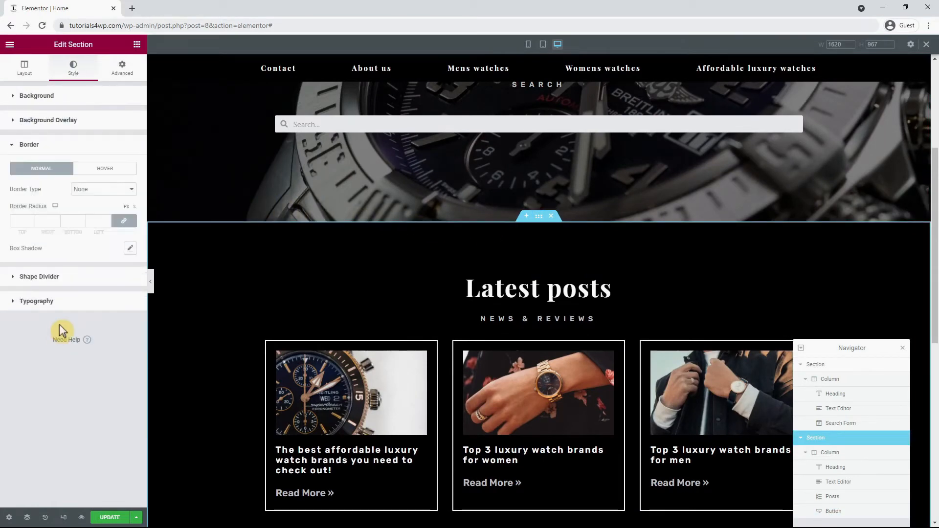
pyautogui.click(102, 190)
pyautogui.click(99, 204)
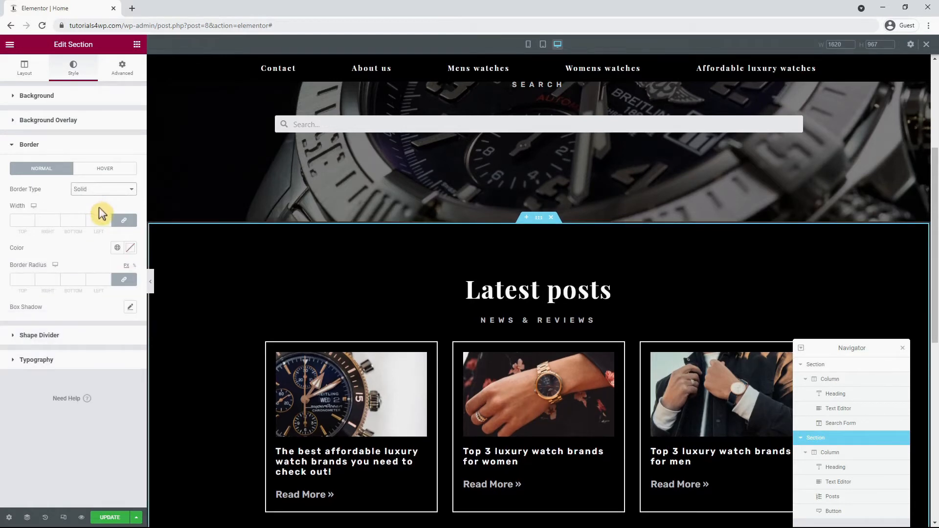
pyautogui.click(124, 221)
pyautogui.doubleClick(20, 221)
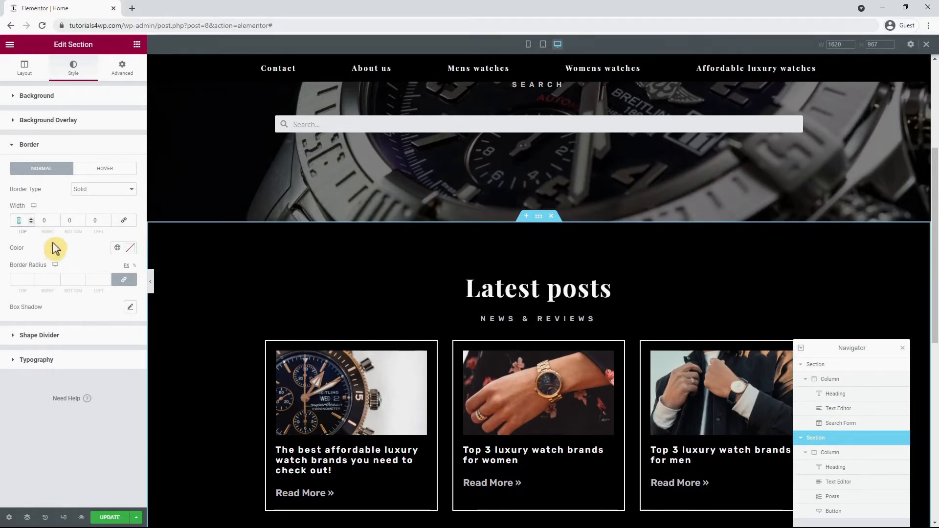
pyautogui.write('2')
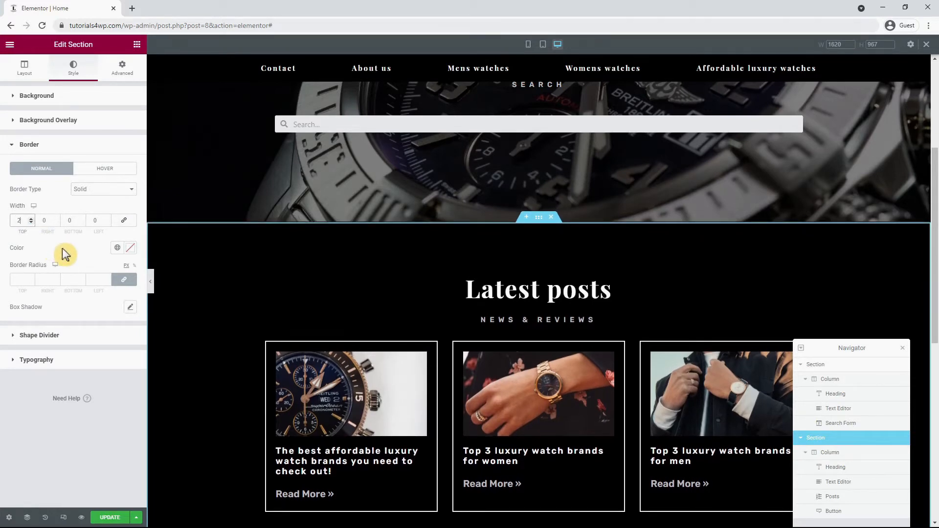
# Step: Set the "Latest posts" section's border colour to white
pyautogui.click(126, 250)
pyautogui.click(128, 252)
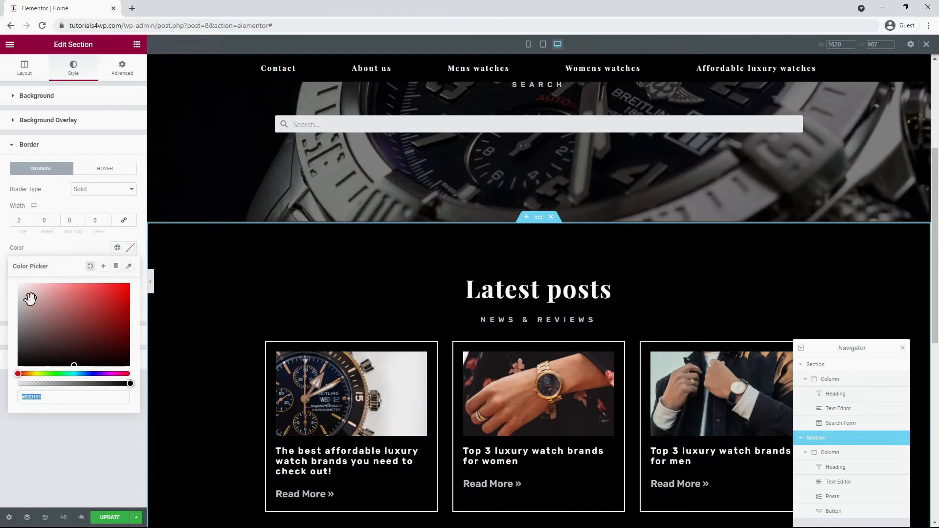
pyautogui.click(56, 451)
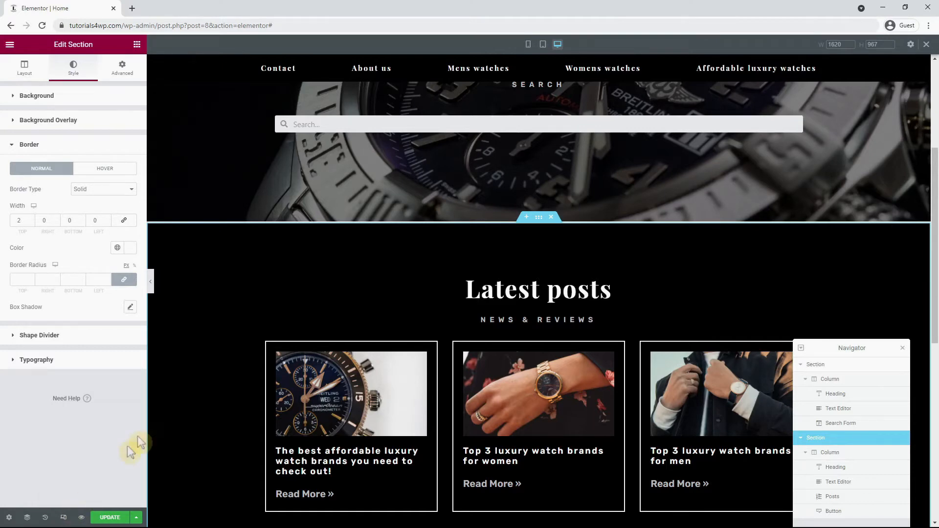
# Step: In the tablet view, unlink the "Latest posts" section's padding and set right and left to 20 px
pyautogui.click(543, 45)
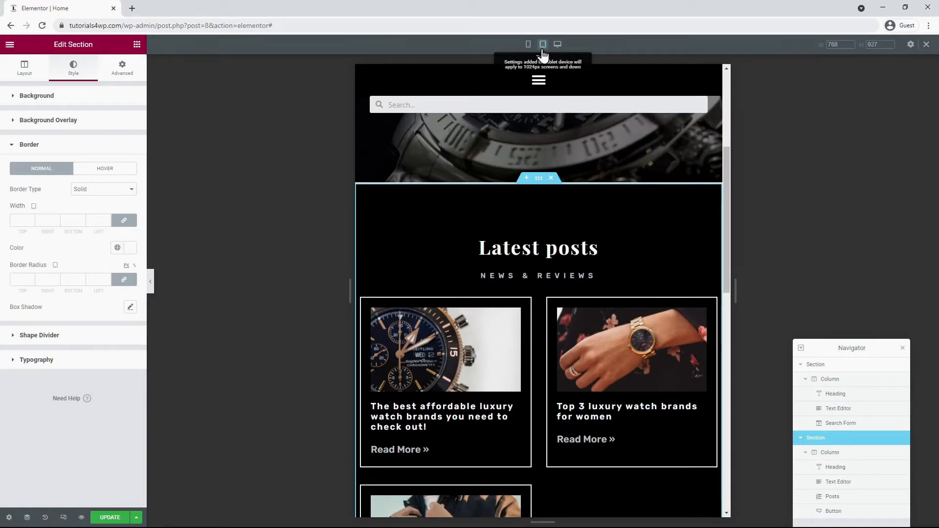
pyautogui.scroll(-4, 597, 185)
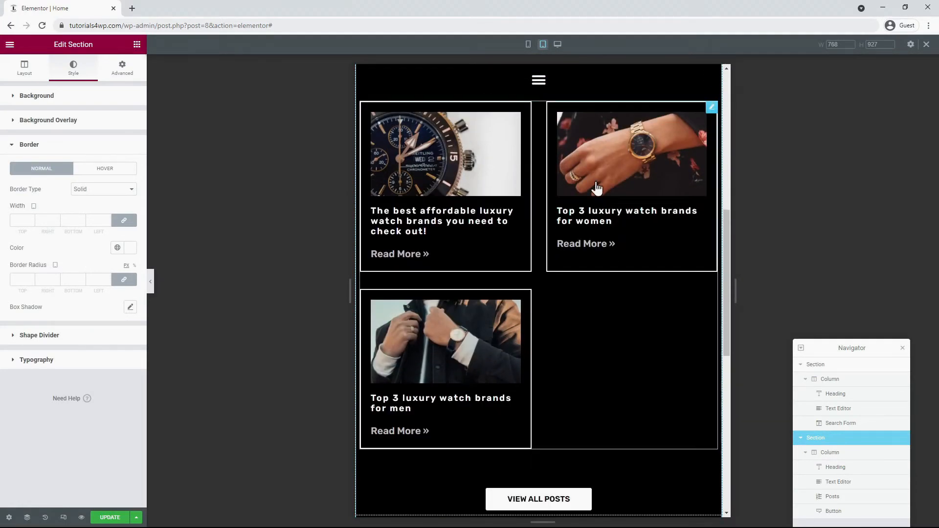
pyautogui.scroll(-3, 597, 186)
pyautogui.scroll(6, 596, 186)
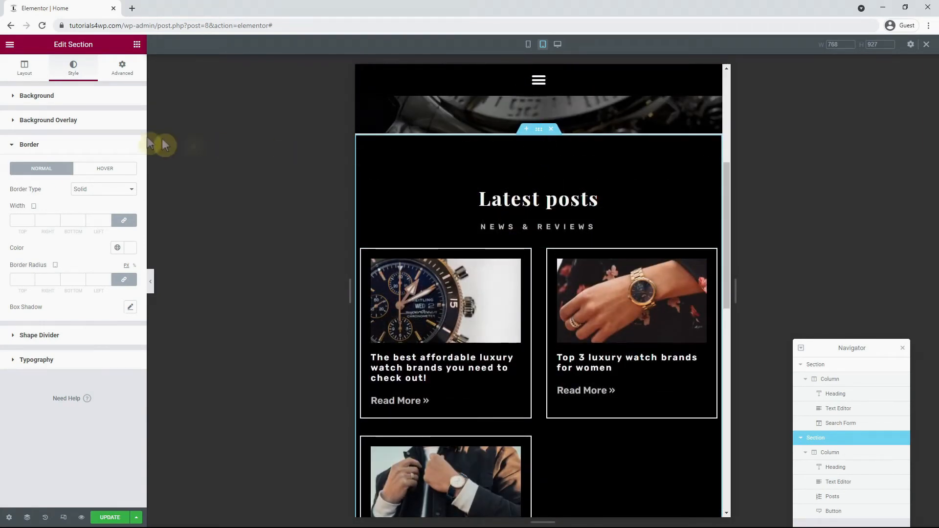
pyautogui.click(123, 71)
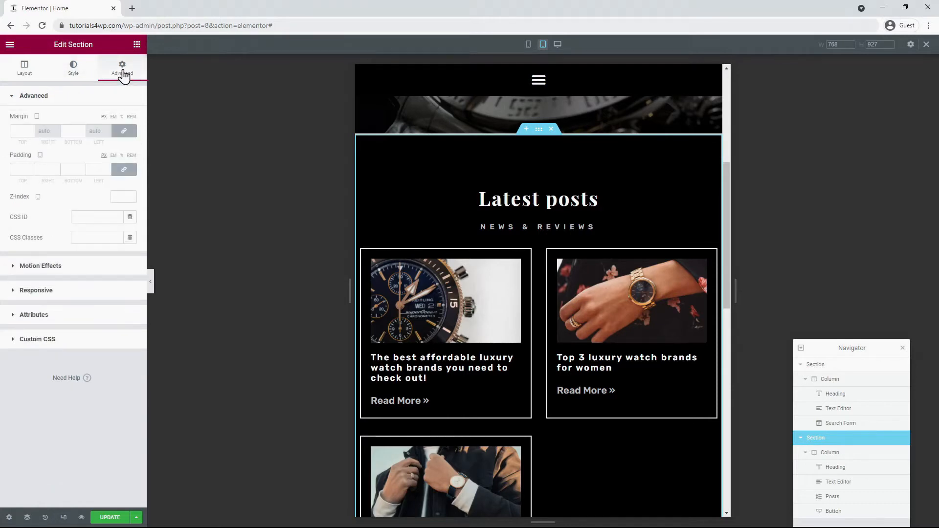
pyautogui.click(120, 174)
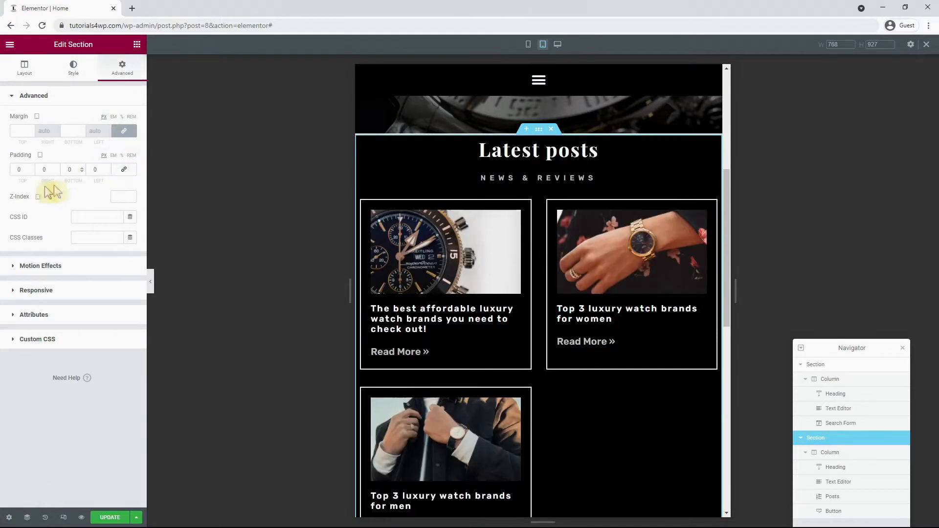
pyautogui.write('20')
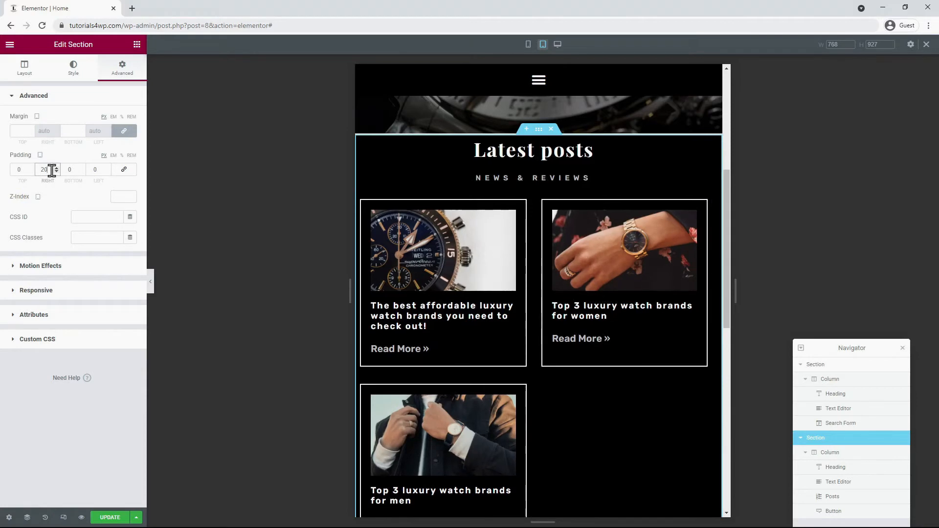
pyautogui.click(95, 170)
pyautogui.write('20')
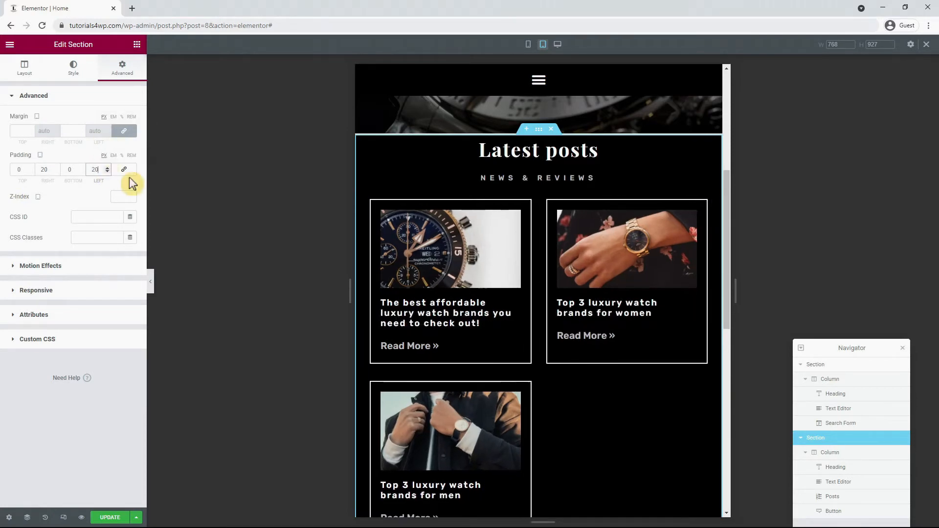
# Step: Set the section's tablet top and bottom padding to 100 px and check the tablet layout
pyautogui.click(12, 169)
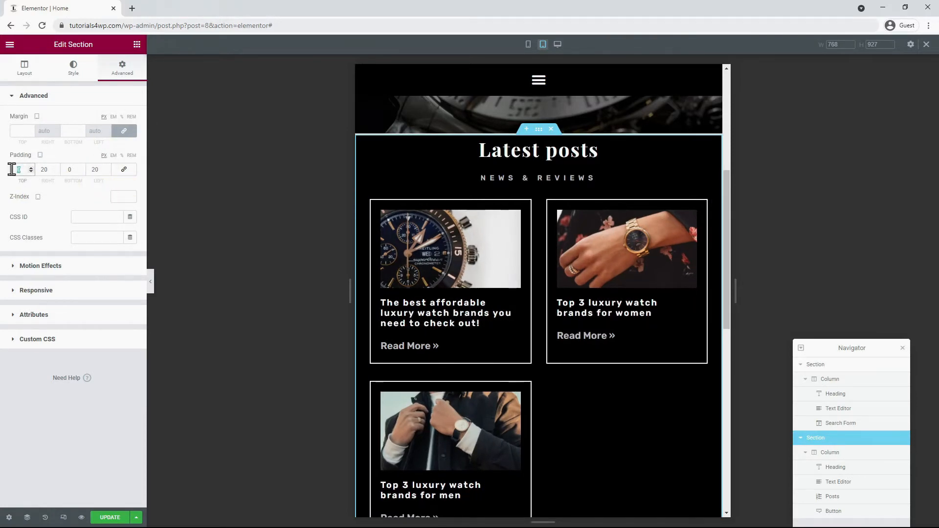
pyautogui.write('100')
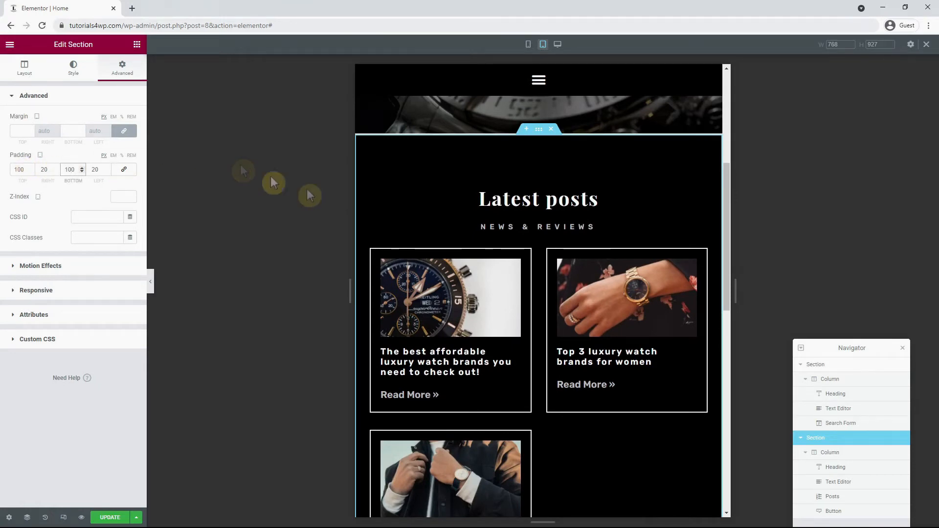
pyautogui.scroll(-4, 501, 248)
pyautogui.scroll(2, 426, 315)
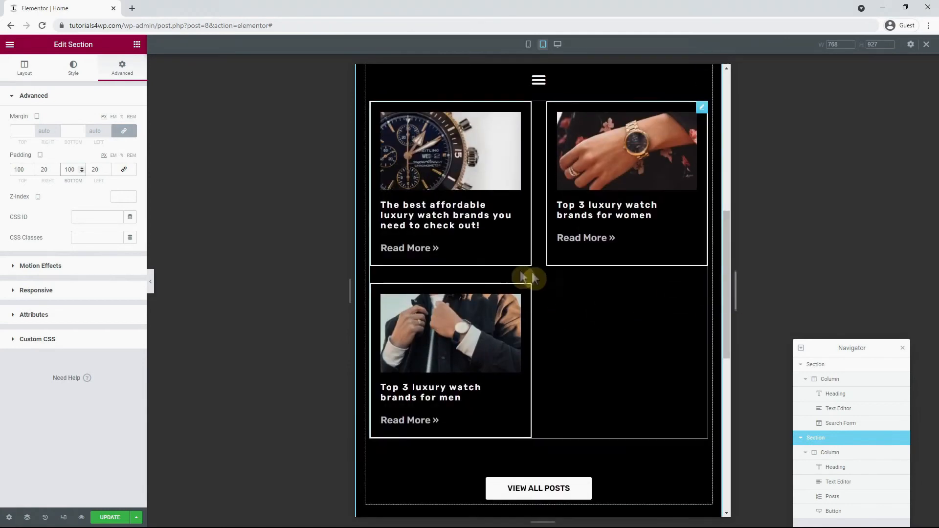
pyautogui.moveTo(728, 251); pyautogui.dragTo(737, 233)
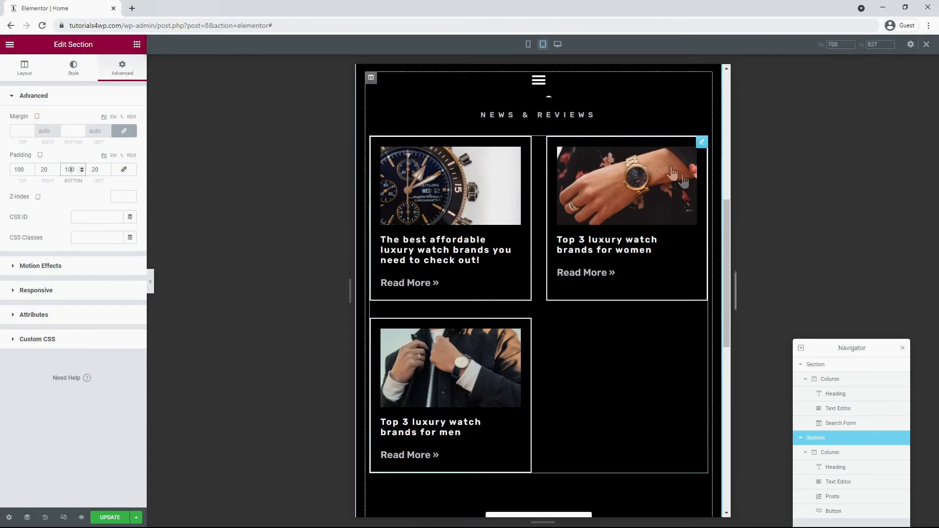
# Step: In the mobile view, unlink the "Latest posts" section's padding and set top and bottom to 40 px
pyautogui.click(528, 45)
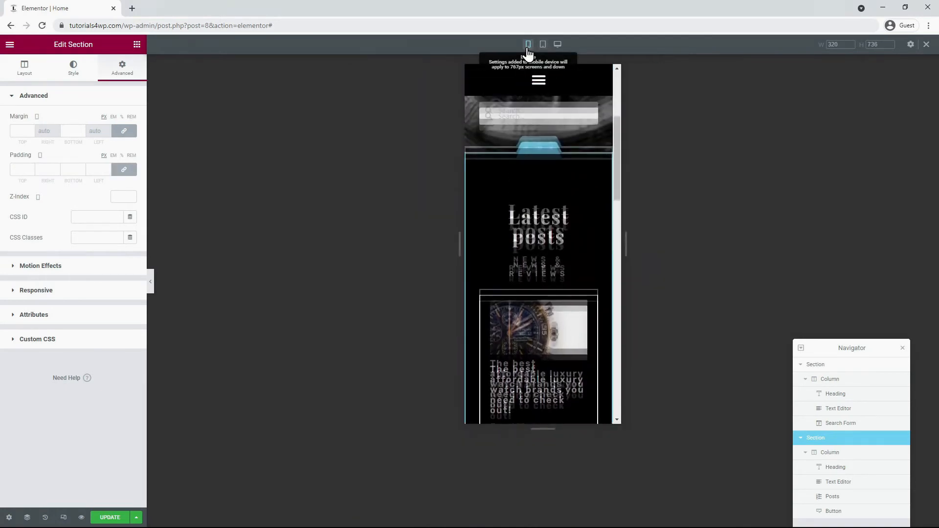
pyautogui.scroll(-6, 615, 245)
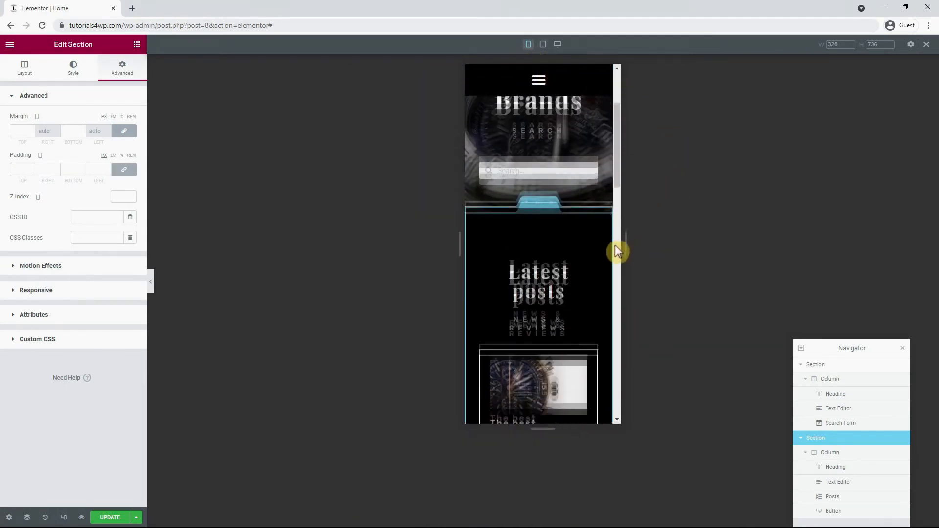
pyautogui.scroll(-5, 618, 239)
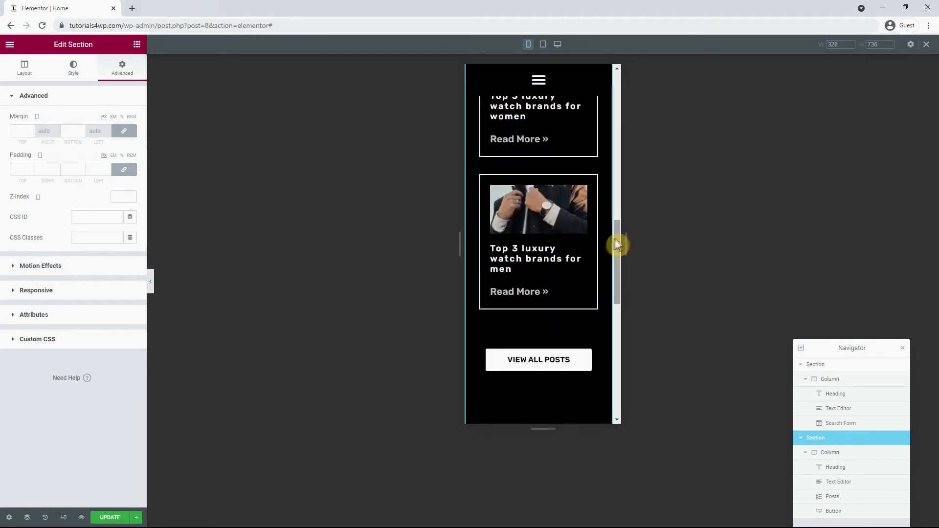
pyautogui.click(126, 173)
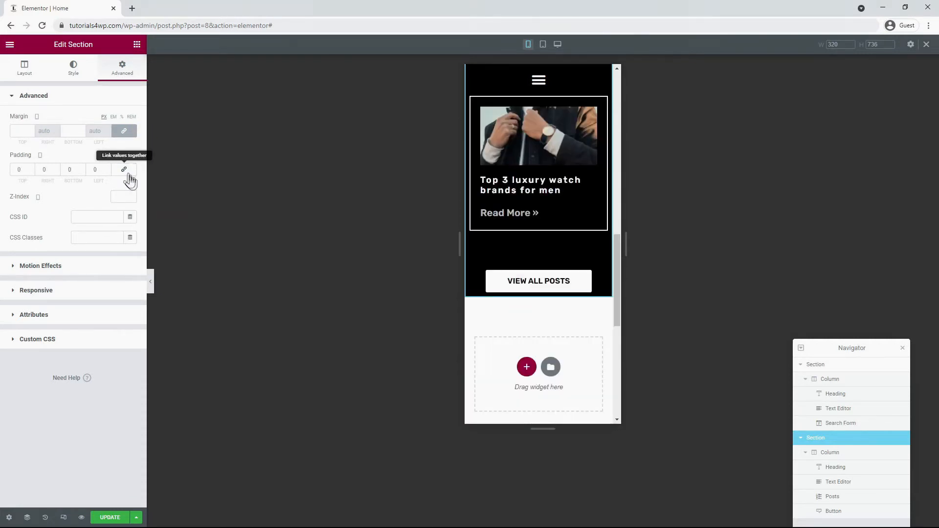
pyautogui.click(14, 169)
pyautogui.write('40')
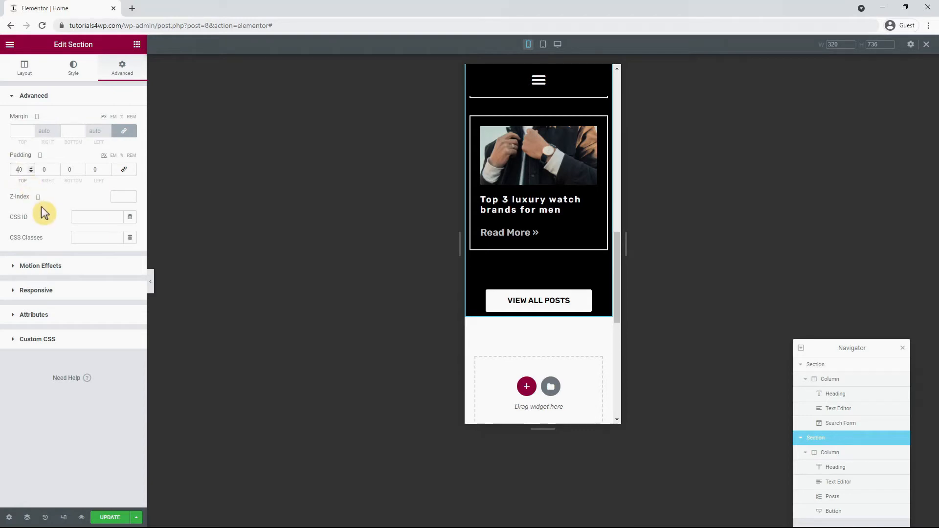
pyautogui.click(64, 169)
pyautogui.write('40')
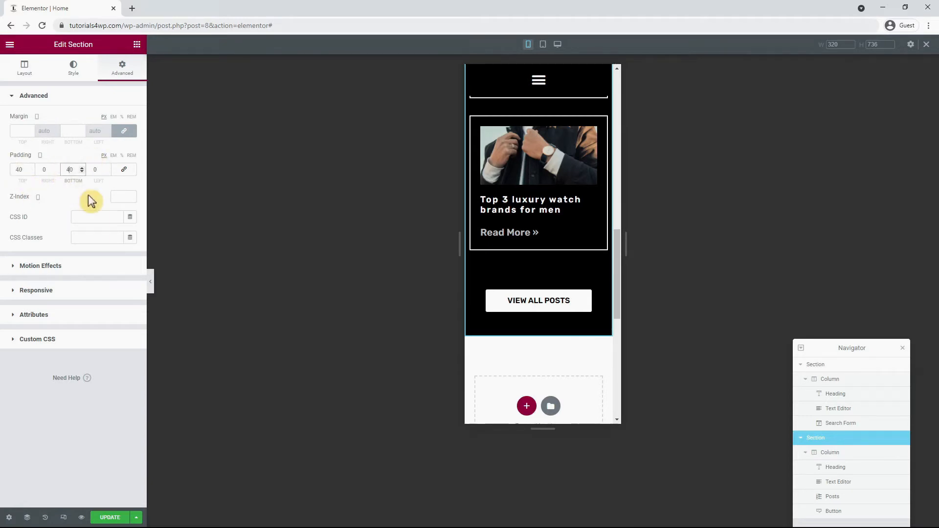
# Step: Set the "Latest posts" section's mobile right and left padding to 10 px and update the page
pyautogui.click(43, 171)
pyautogui.write('10')
pyautogui.click(93, 170)
pyautogui.write('10')
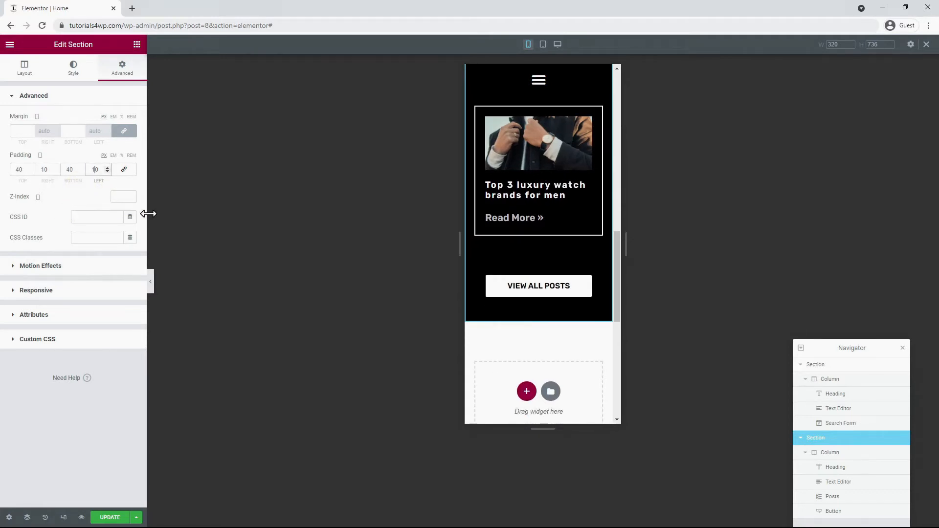
pyautogui.click(111, 518)
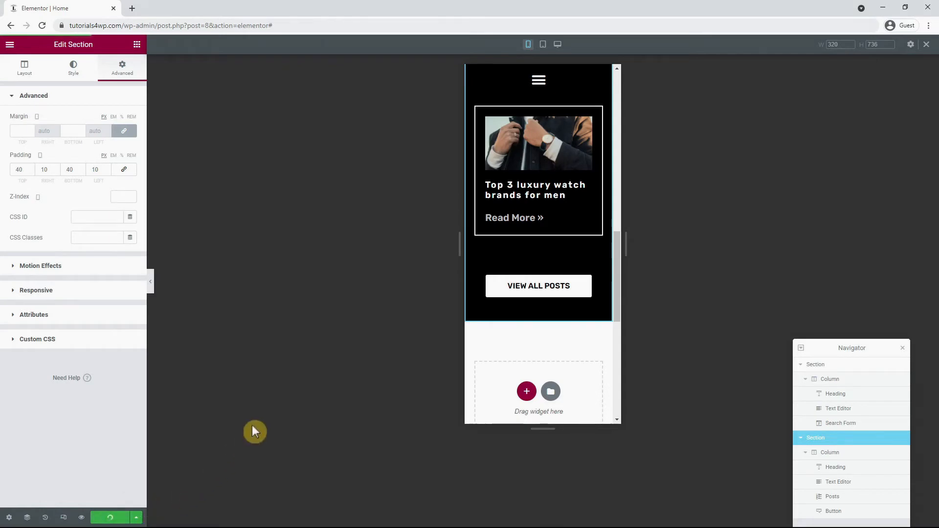
# Step: Return to the desktop view and duplicate the "Latest posts" section
pyautogui.click(557, 44)
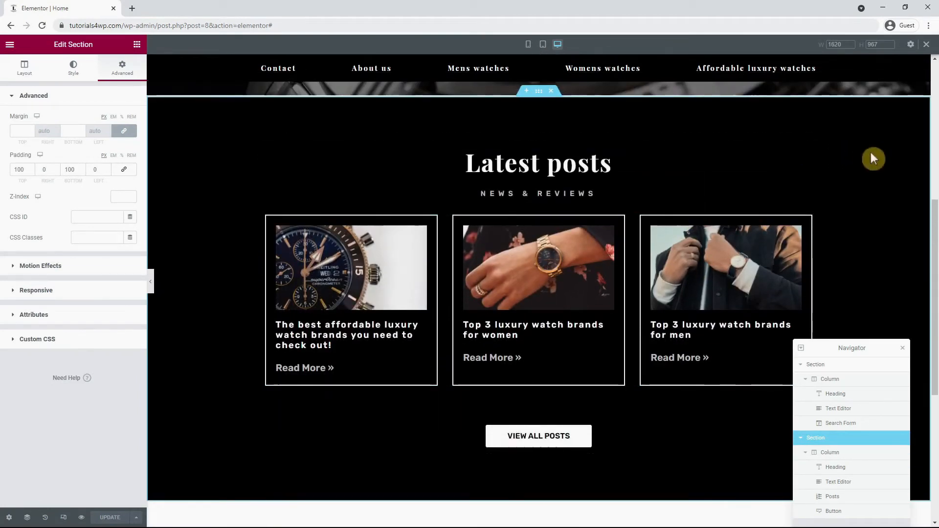
pyautogui.scroll(2, 871, 165)
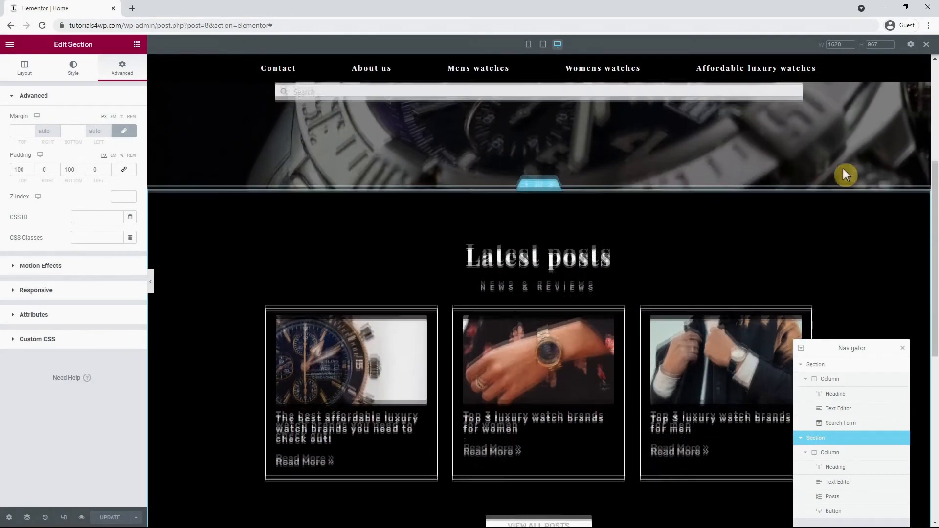
pyautogui.rightClick(541, 189)
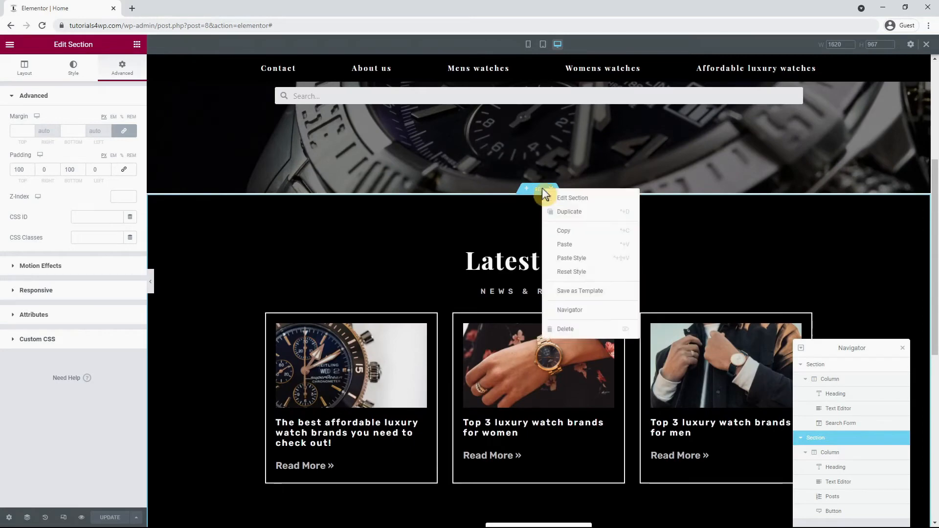
pyautogui.click(571, 214)
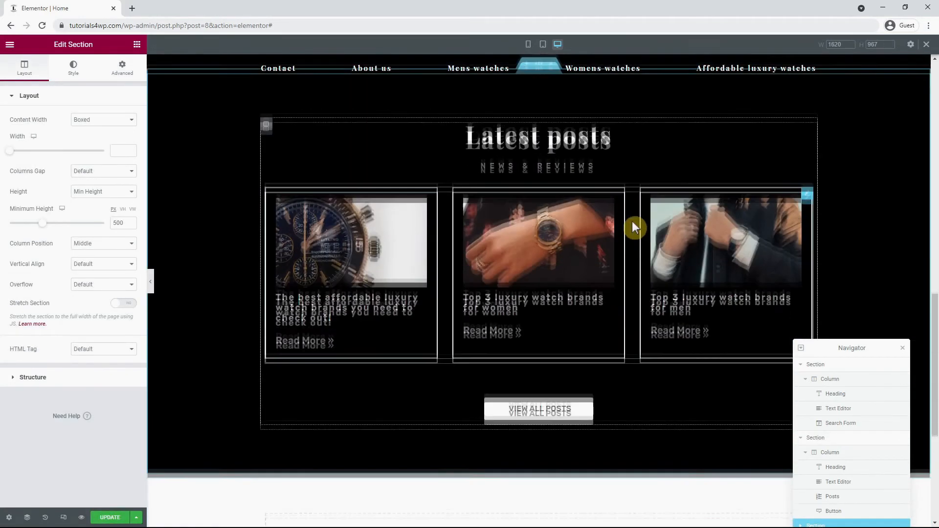
pyautogui.moveTo(838, 341); pyautogui.dragTo(850, 320)
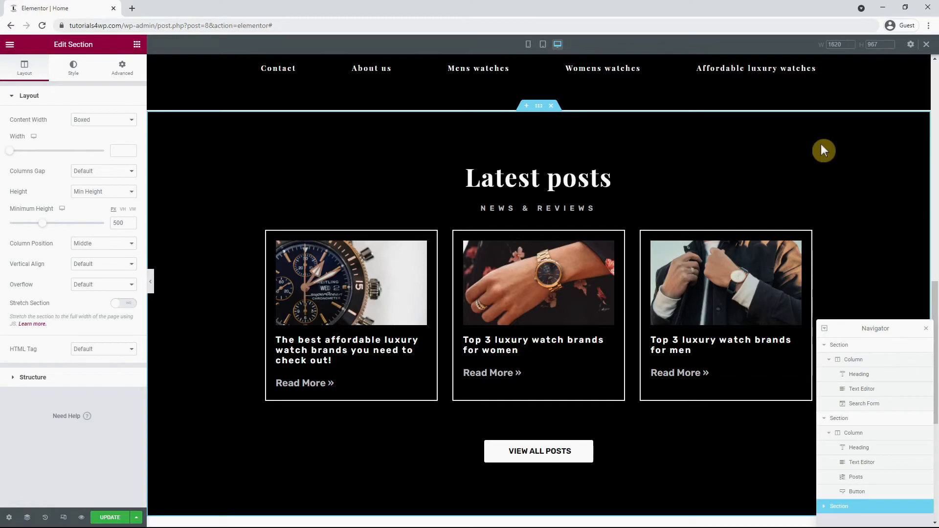
pyautogui.scroll(1, 821, 146)
pyautogui.scroll(-2, 825, 147)
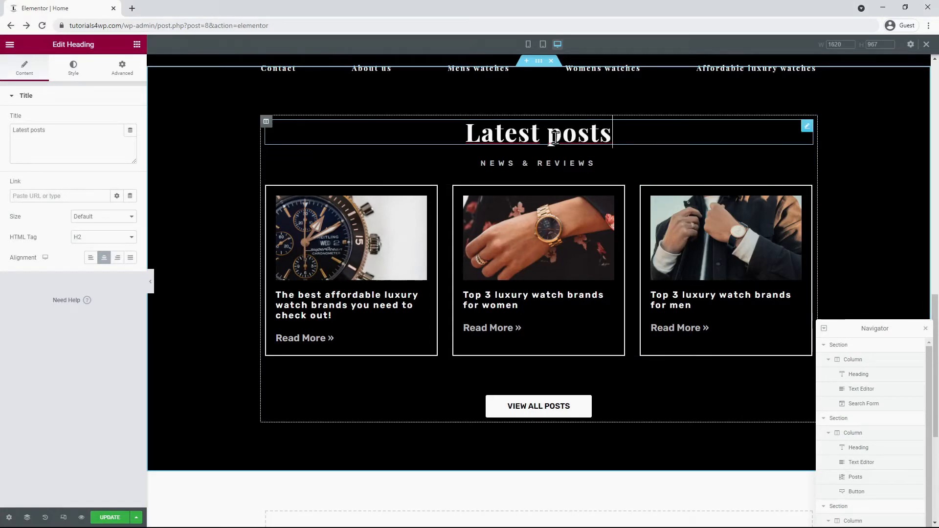
# Step: Change the duplicated section's heading to "Buy online" and its subtitle text to "Find the best price"
pyautogui.moveTo(54, 131); pyautogui.dragTo(11, 131)
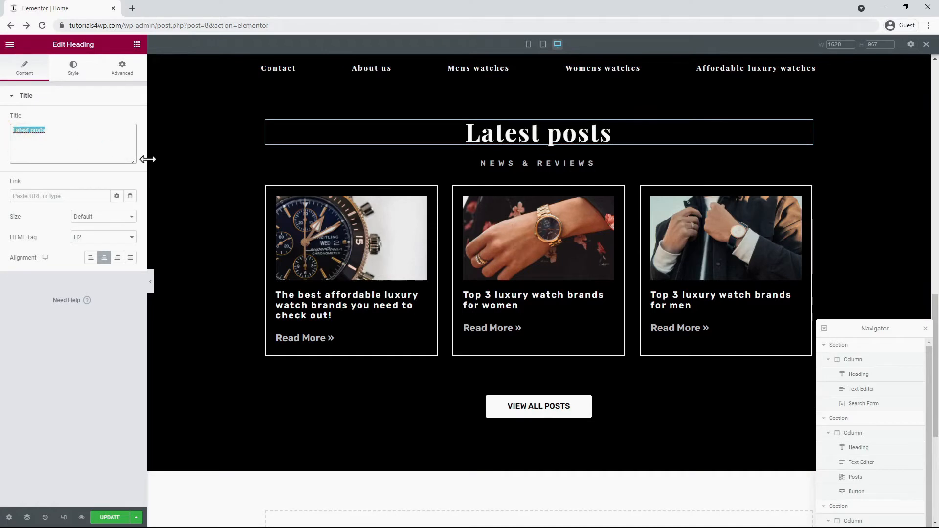
pyautogui.write('Buy online')
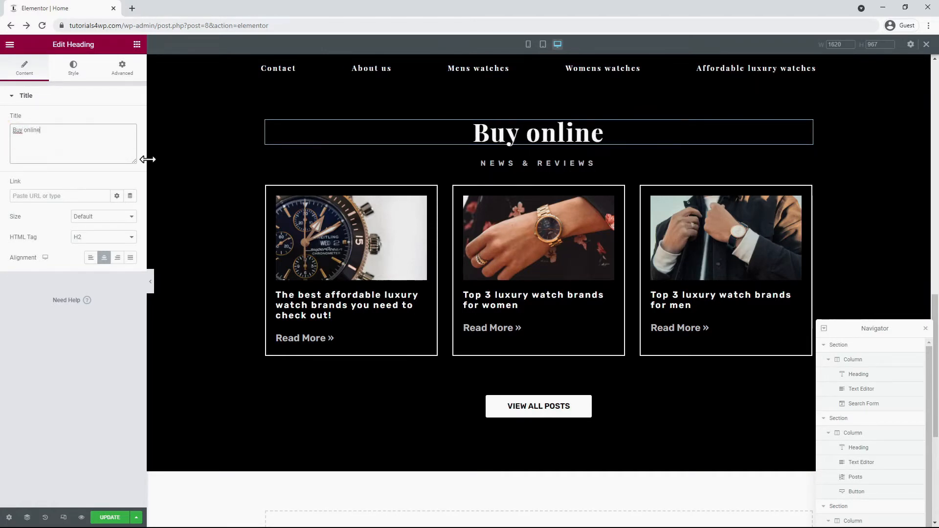
pyautogui.click(543, 167)
pyautogui.tripleClick(93, 179)
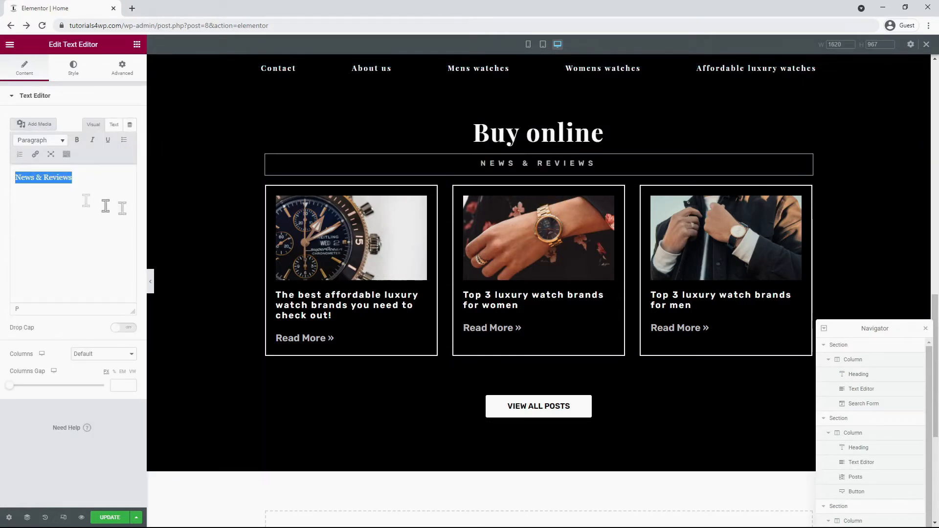
pyautogui.write('Find ')
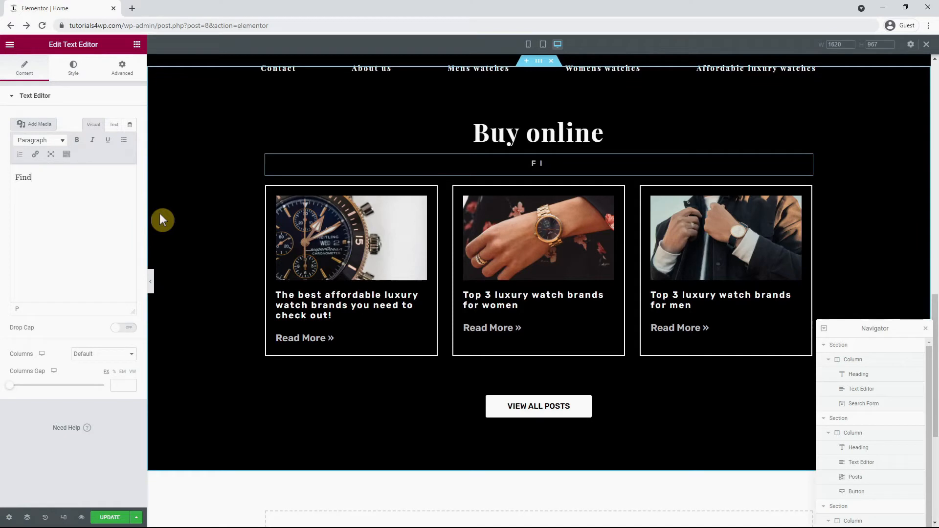
pyautogui.write('the best price')
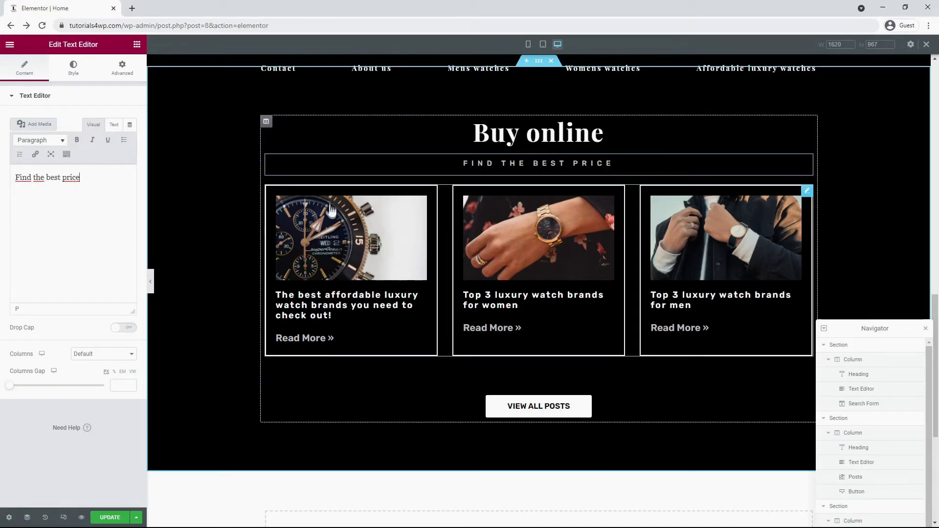
# Step: Set the "Buy online" heading's text colour to black
pyautogui.click(497, 132)
pyautogui.click(74, 78)
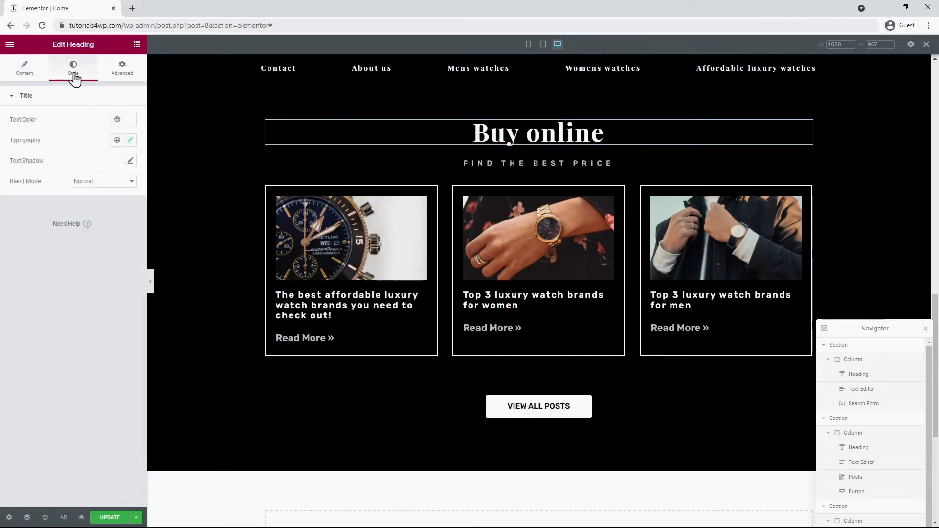
pyautogui.click(130, 121)
pyautogui.click(27, 223)
pyautogui.moveTo(28, 223); pyautogui.dragTo(11, 249)
pyautogui.click(63, 352)
pyautogui.scroll(1, 522, 166)
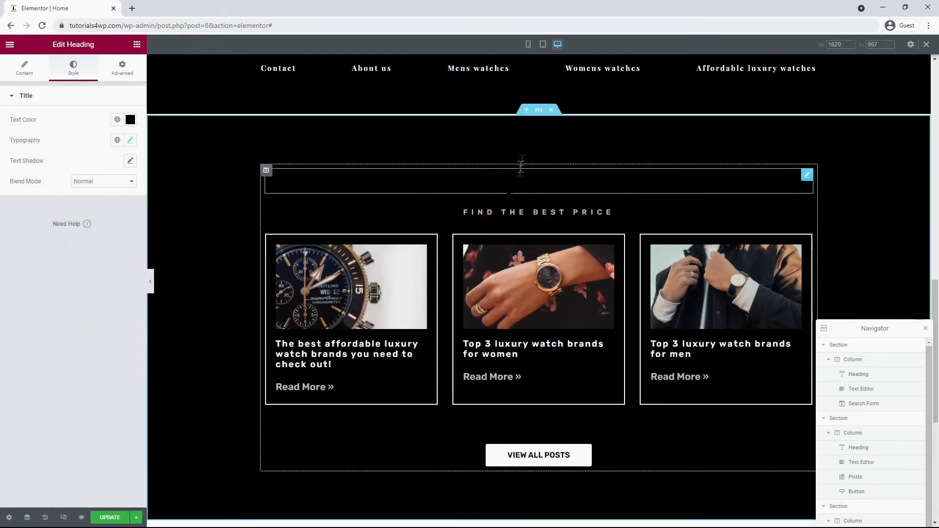
# Step: Set the "Buy online" section's background colour to white (#FFFFFF)
pyautogui.click(538, 111)
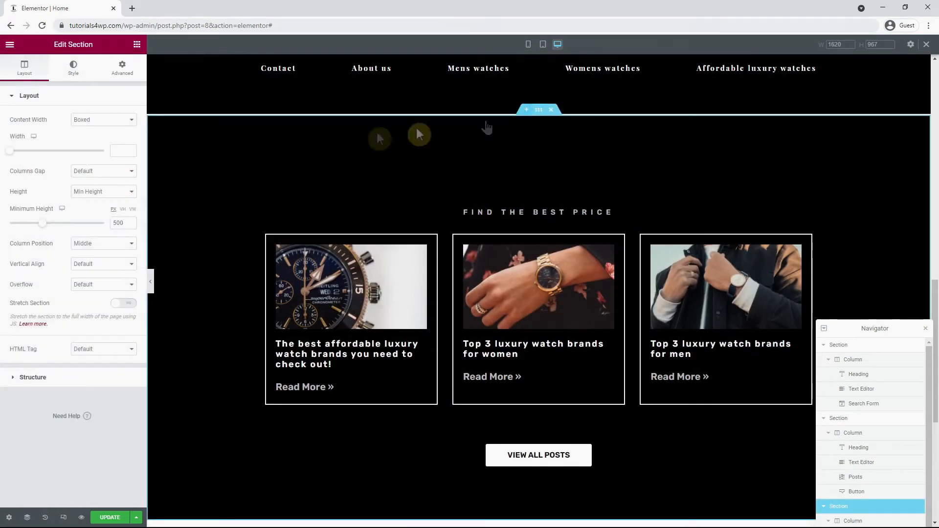
pyautogui.click(78, 68)
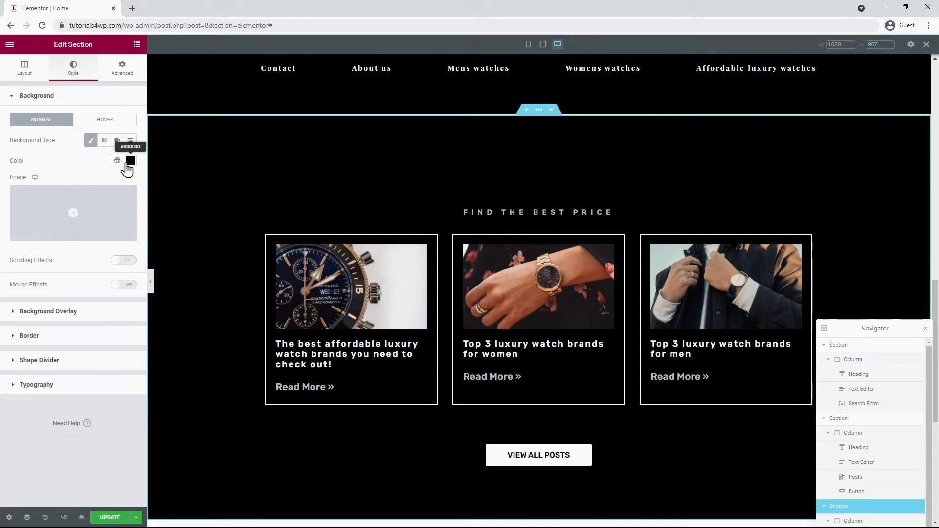
pyautogui.click(130, 165)
pyautogui.moveTo(57, 218)
pyautogui.mouseDown()
pyautogui.moveTo(15, 204)
pyautogui.moveTo(4, 184)
pyautogui.mouseUp()
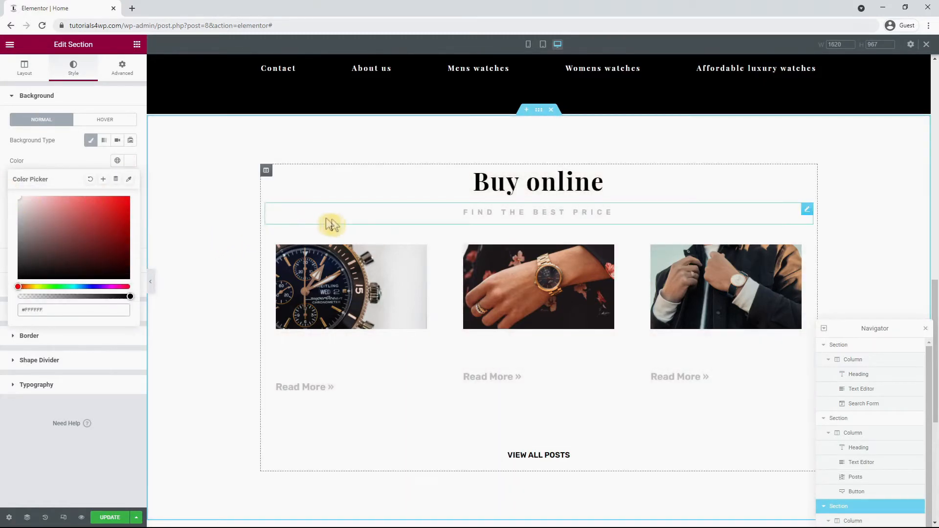
# Step: Give the "View all posts" button in the "Buy online" section a solid border
pyautogui.scroll(-2, 406, 288)
pyautogui.click(533, 367)
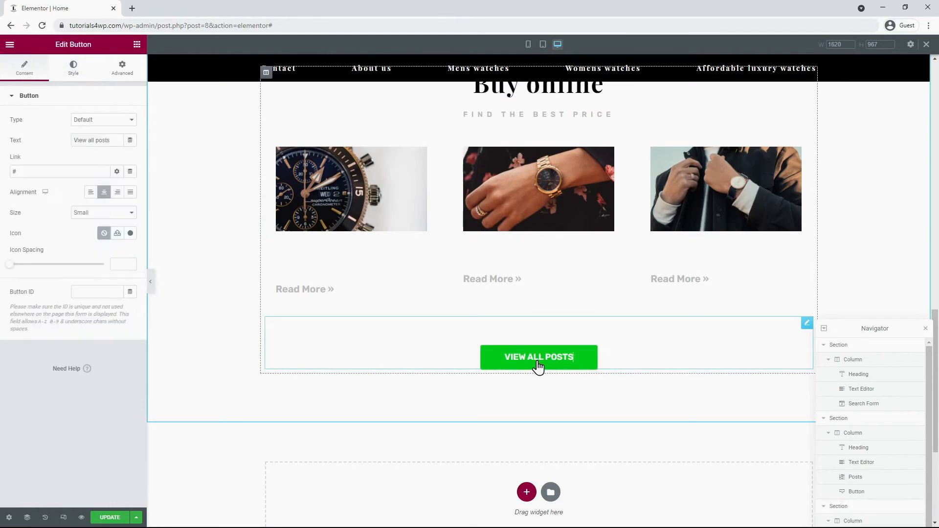
pyautogui.click(73, 68)
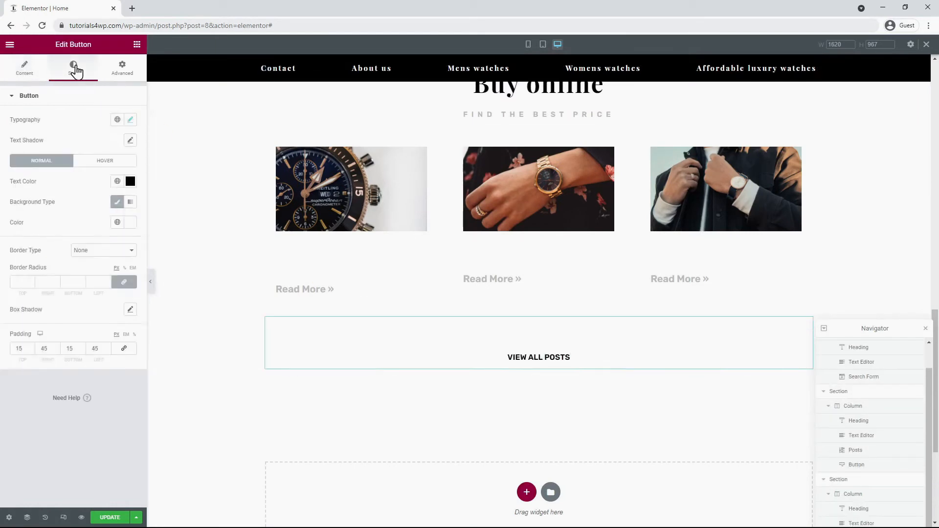
pyautogui.click(92, 257)
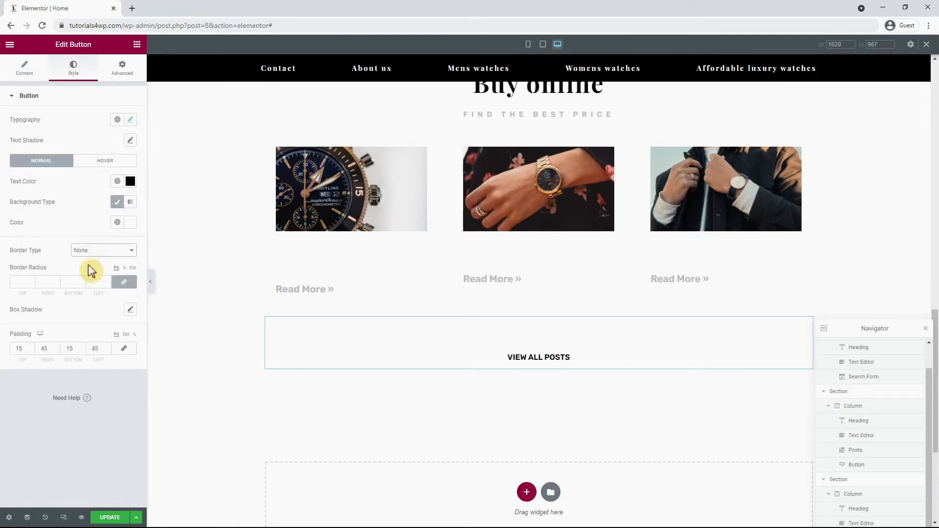
pyautogui.click(86, 269)
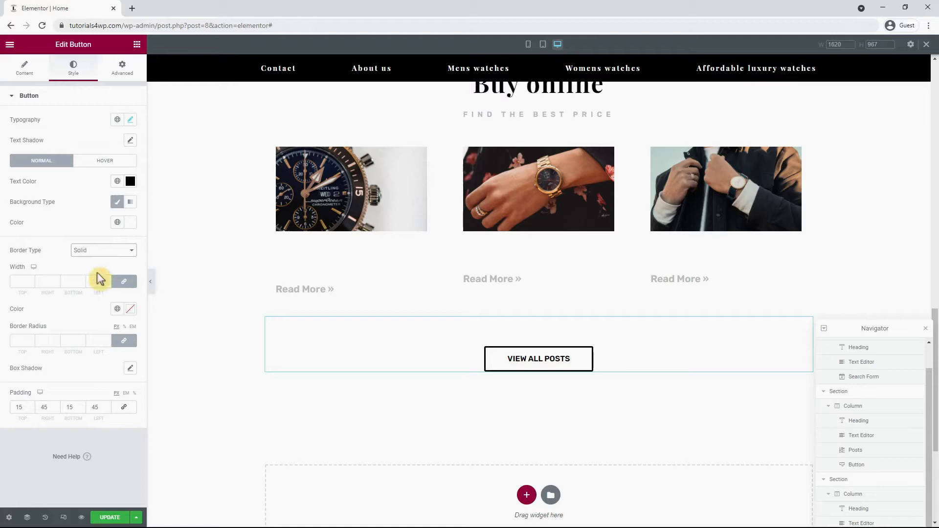
# Step: Set the button's border colour for the hover state to black (#000000)
pyautogui.click(104, 162)
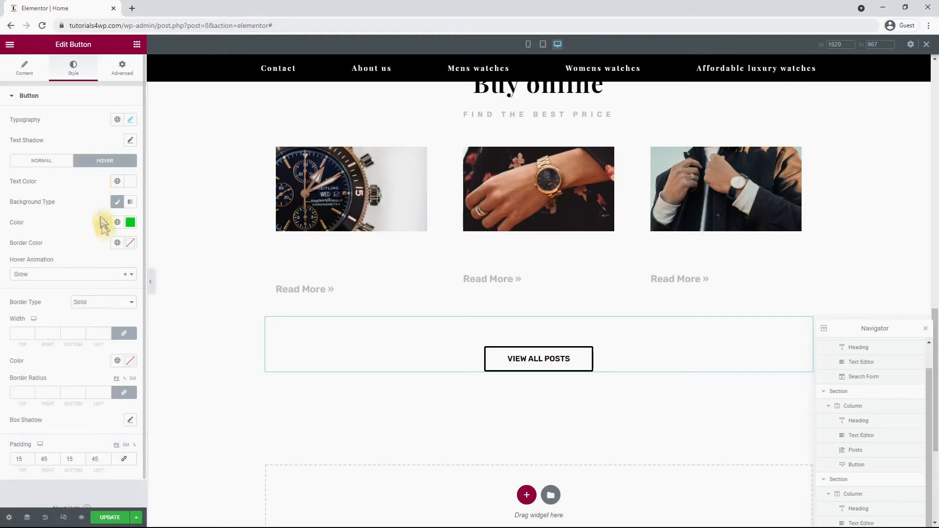
pyautogui.click(129, 244)
pyautogui.moveTo(78, 299)
pyautogui.mouseDown()
pyautogui.moveTo(22, 337)
pyautogui.moveTo(7, 388)
pyautogui.mouseUp()
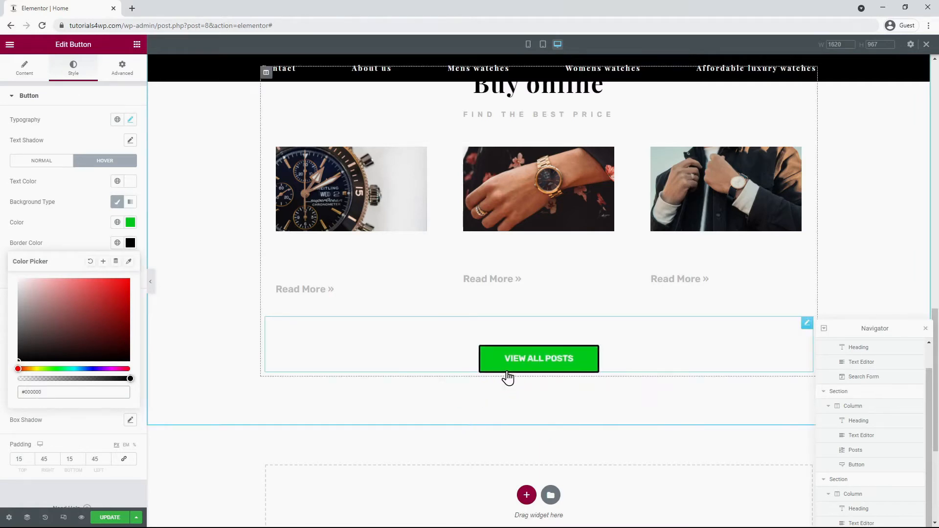
# Step: Add the shopping cart icon from the icon library to the button and change its text to "Shop now"
pyautogui.click(31, 74)
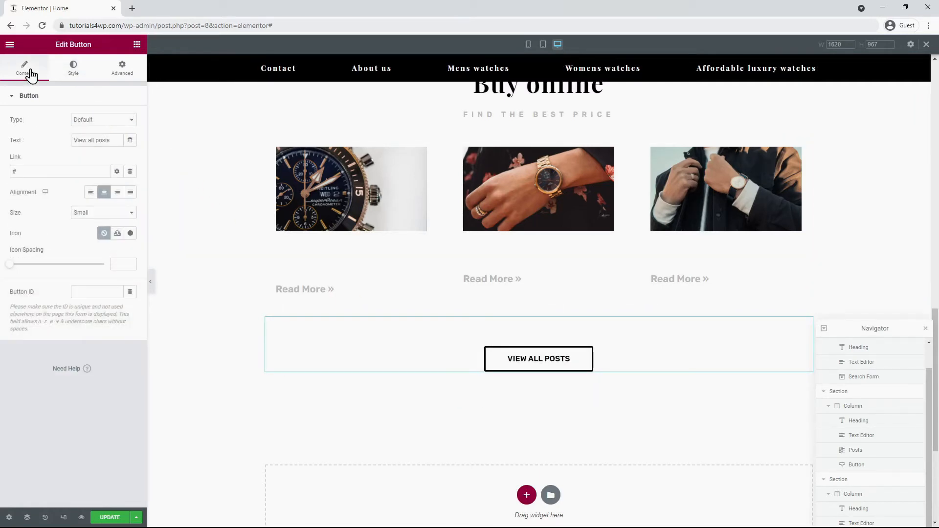
pyautogui.click(131, 234)
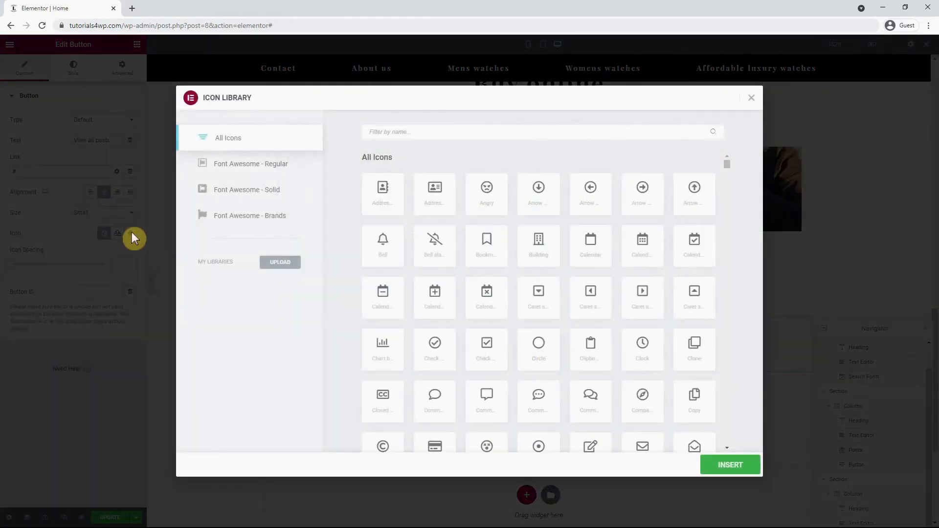
pyautogui.scroll(-15, 615, 236)
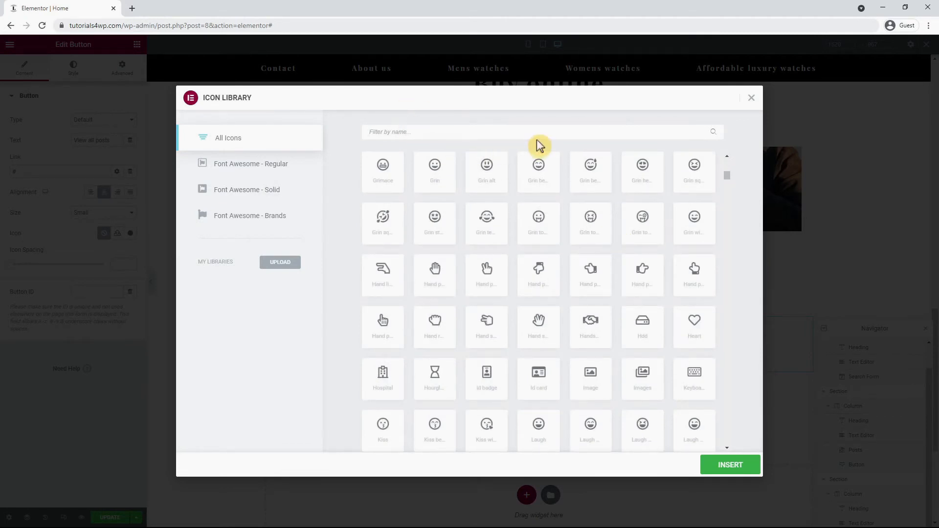
pyautogui.write('shop')
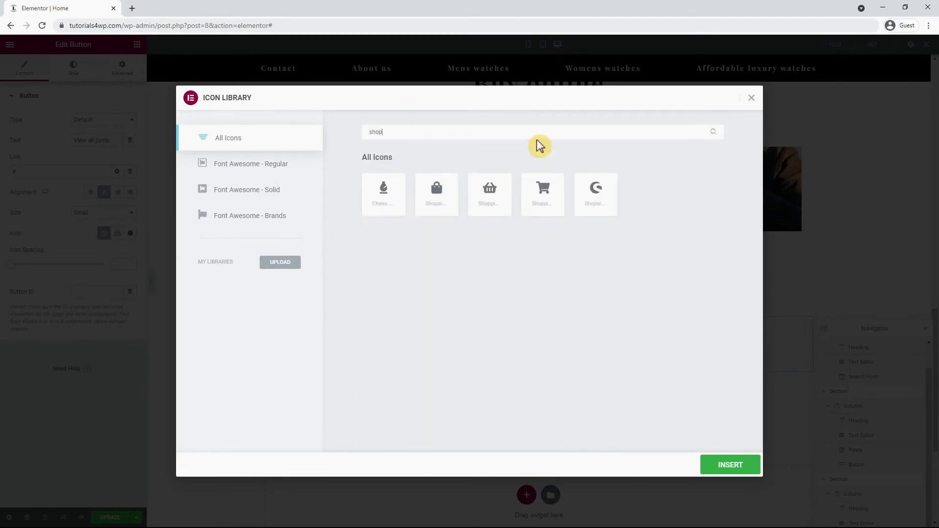
pyautogui.click(544, 195)
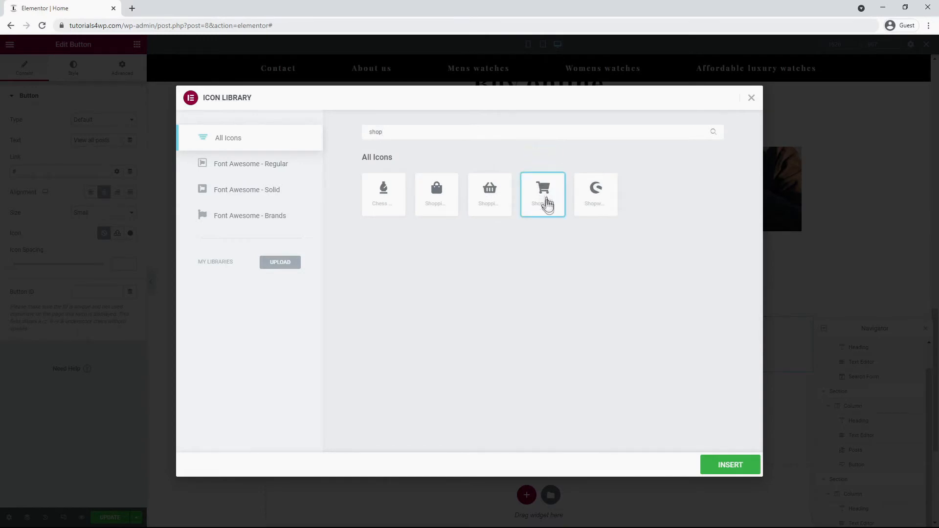
pyautogui.click(736, 467)
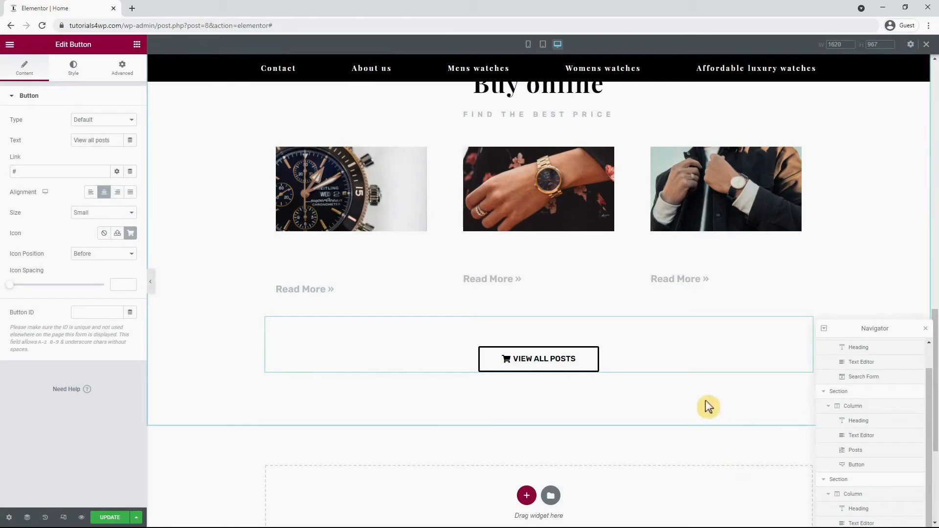
pyautogui.scroll(1, 732, 472)
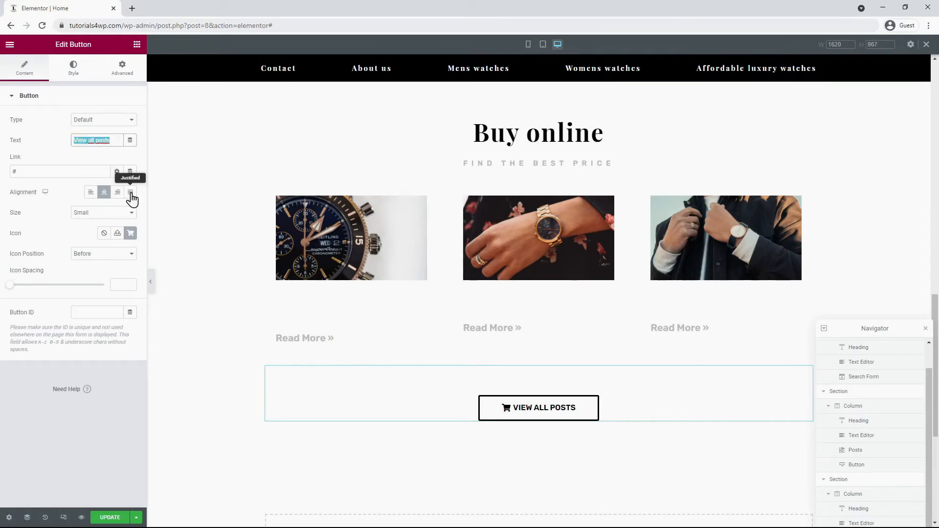
pyautogui.write('Shop now')
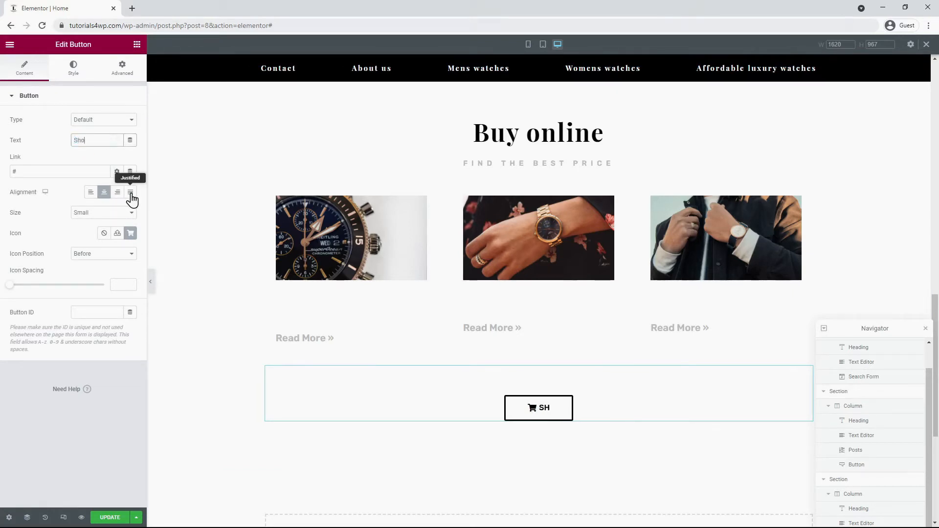
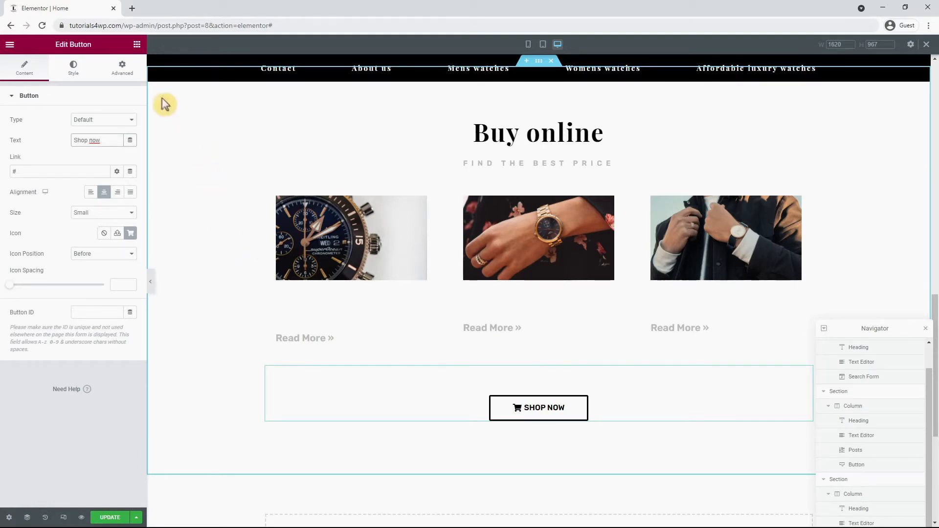
# Step: Insert an Inner Section between the posts grid and the "Shop now" button
pyautogui.click(137, 46)
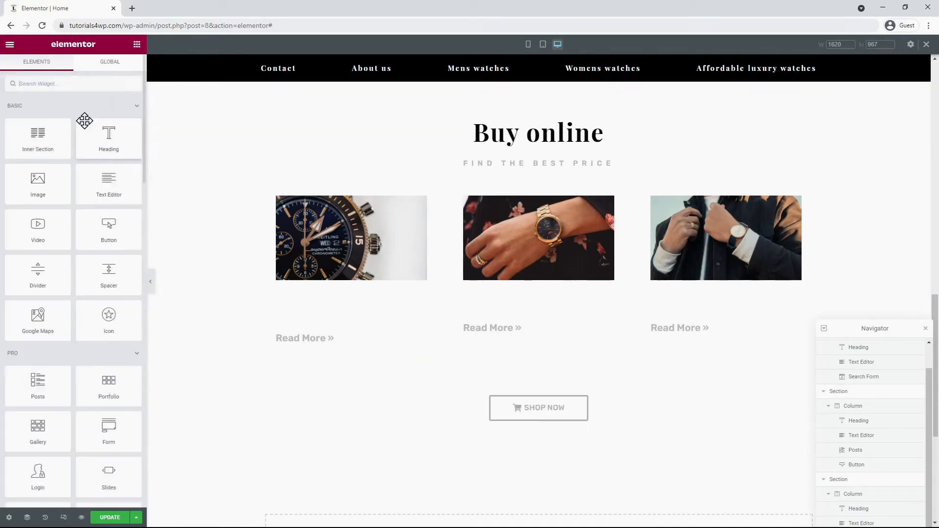
pyautogui.moveTo(39, 134); pyautogui.dragTo(573, 381)
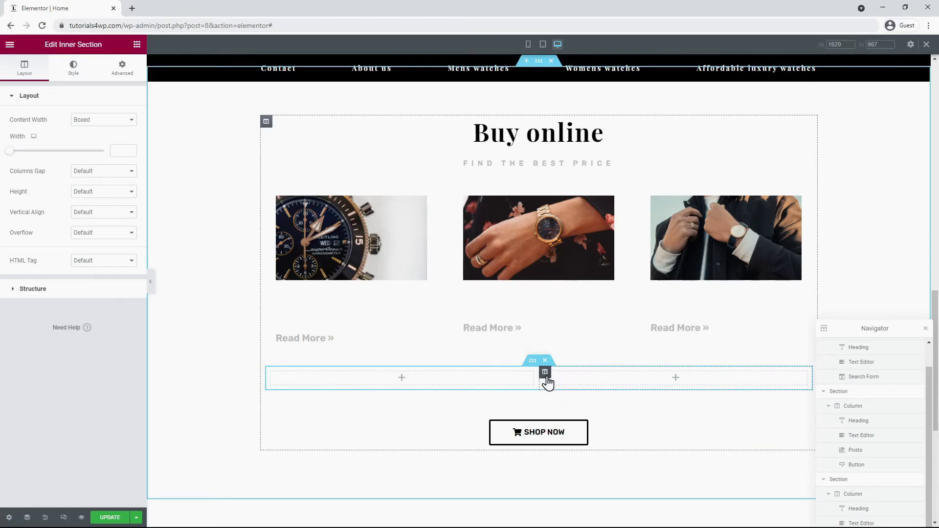
# Step: Add a third column to the empty inner section and place an Image widget in its first column
pyautogui.rightClick(546, 381)
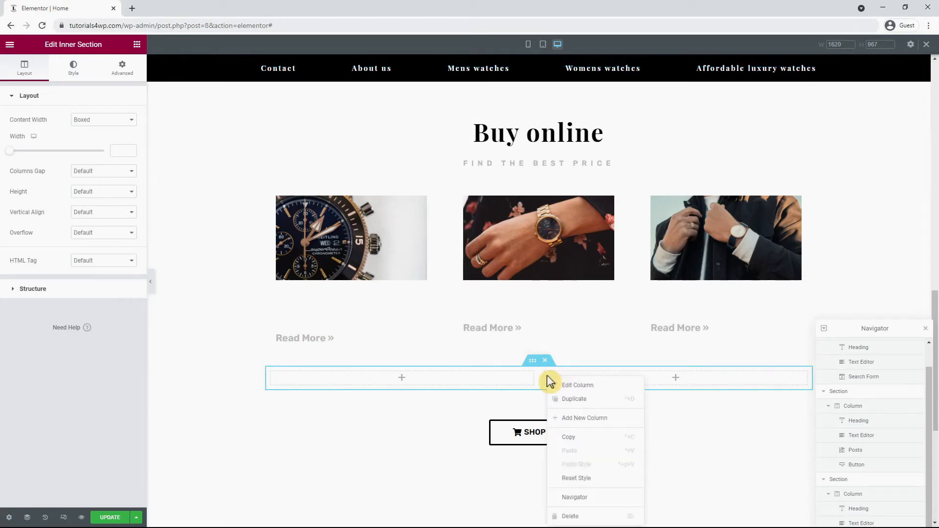
pyautogui.click(572, 405)
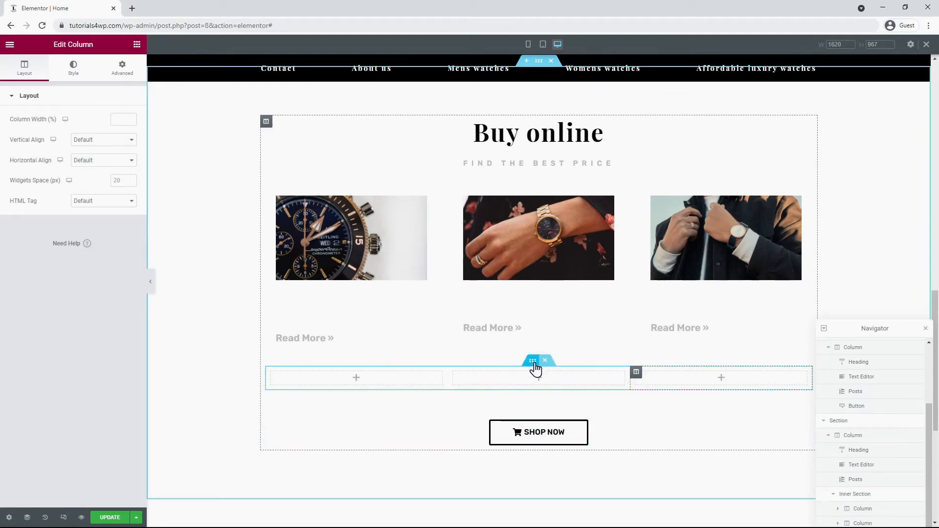
pyautogui.moveTo(850, 328); pyautogui.dragTo(847, 232)
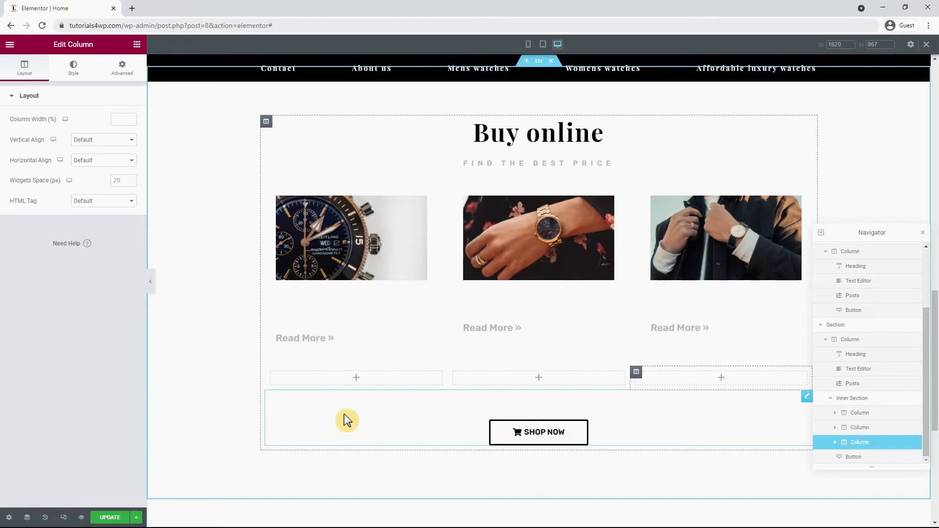
pyautogui.click(138, 44)
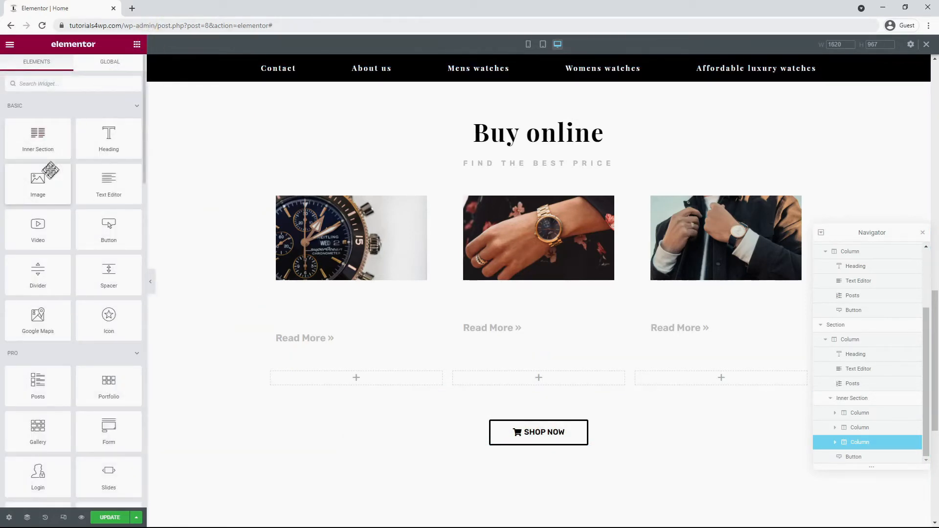
pyautogui.moveTo(61, 201); pyautogui.dragTo(383, 387)
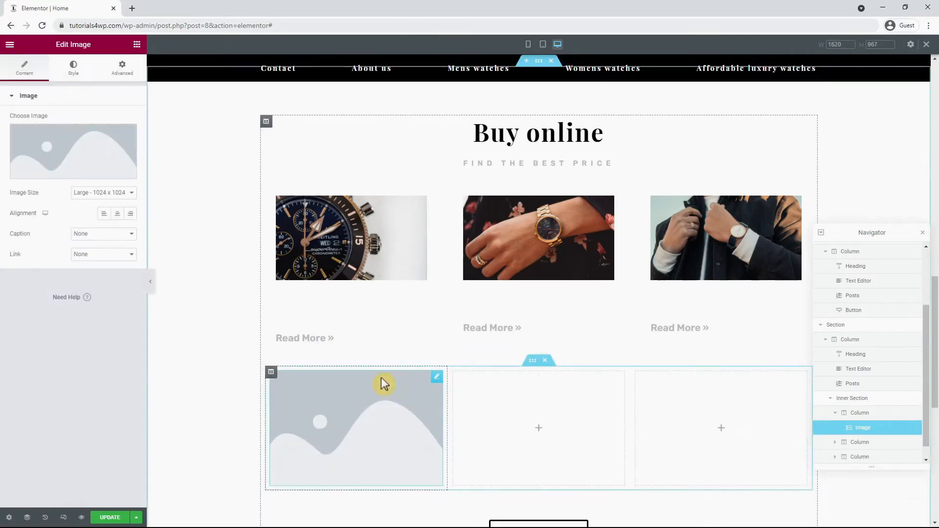
# Step: Upload the Rolex, Patek Philippe, Hublot, Cartier, Breitling and Baume & Mercier logo files for the new image widget
pyautogui.moveTo(85, 167)
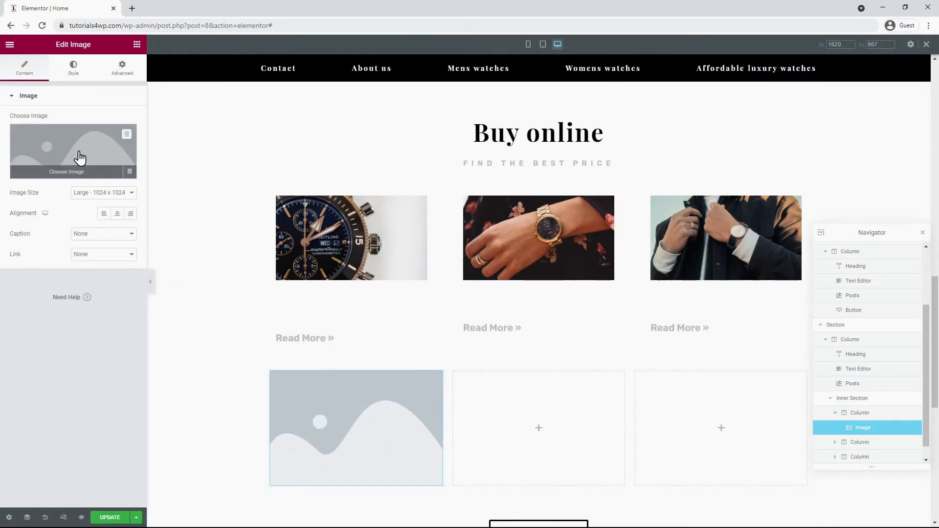
pyautogui.click(80, 158)
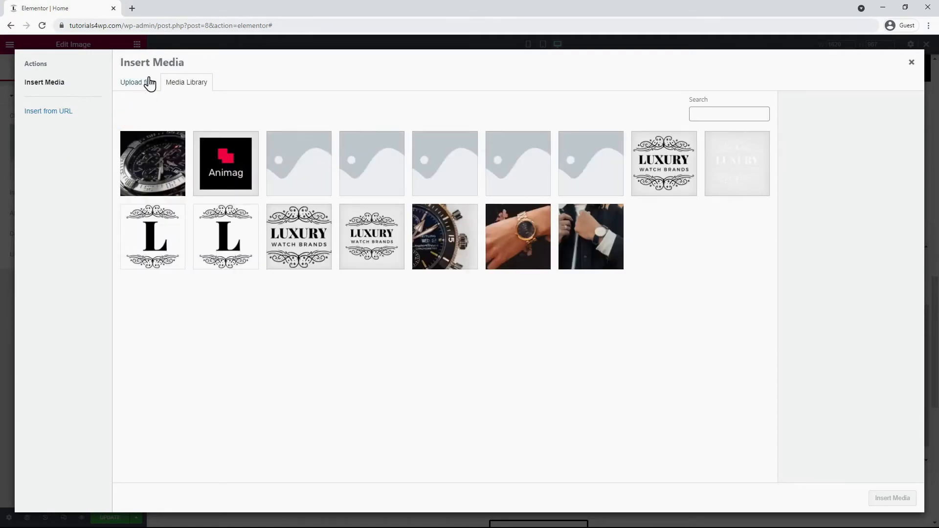
pyautogui.click(149, 83)
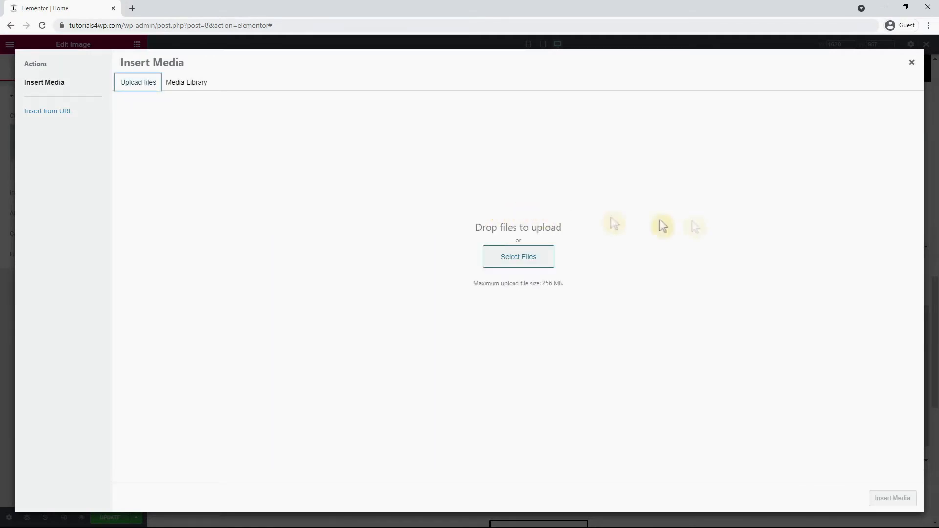
pyautogui.moveTo(938, 303); pyautogui.dragTo(368, 314)
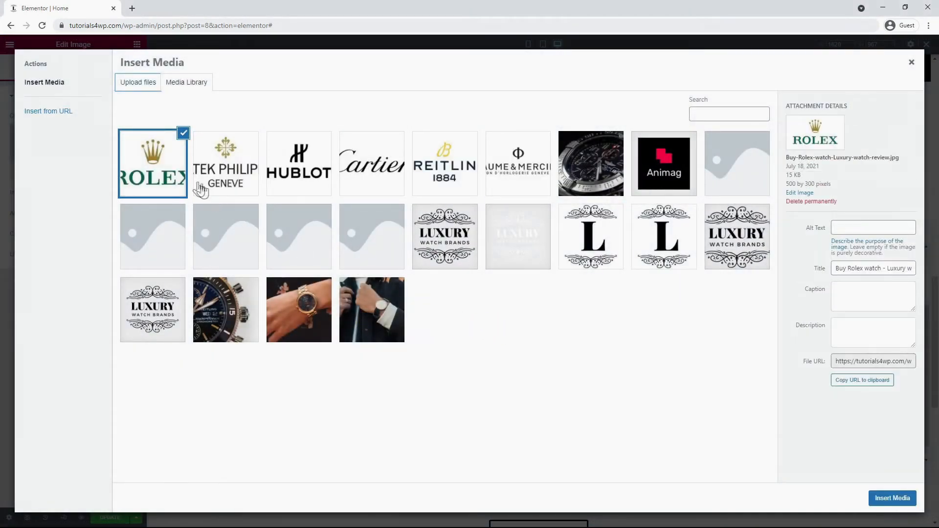
# Step: Copy the Rolex logo's title "Buy Rolex watch - Luxury watch review" into its alt text, caption and description, and insert the logo
pyautogui.tripleClick(835, 268)
pyautogui.hotkey('ctrl', 'c')
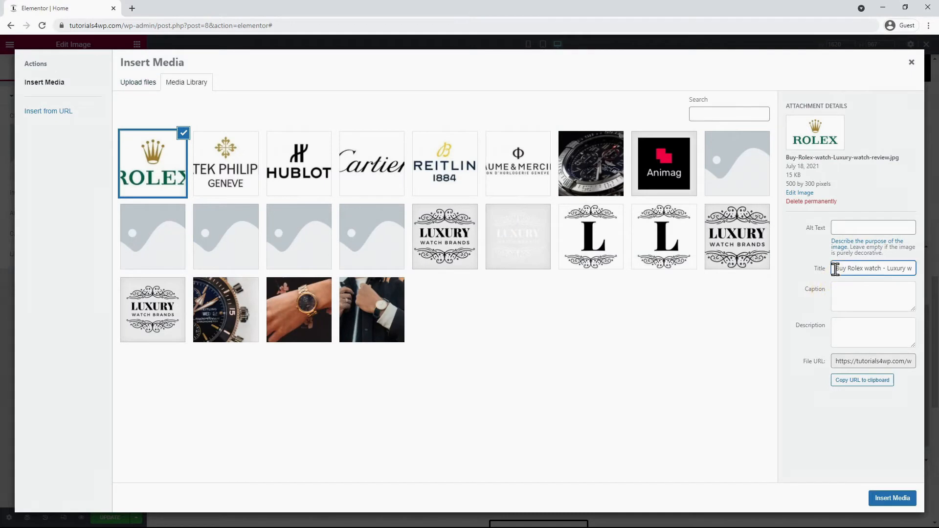
pyautogui.click(859, 229)
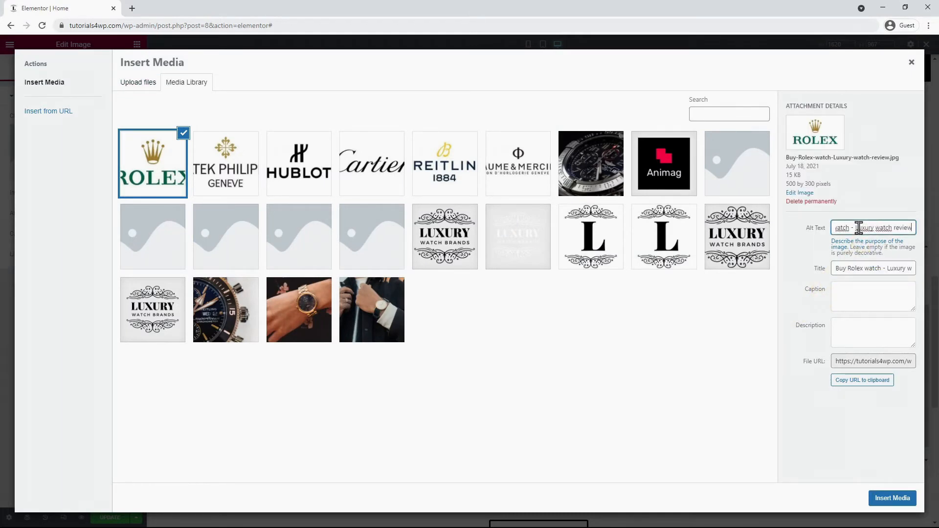
pyautogui.click(868, 302)
pyautogui.hotkey('ctrl', 'v')
pyautogui.click(857, 326)
pyautogui.hotkey('ctrl', 'v')
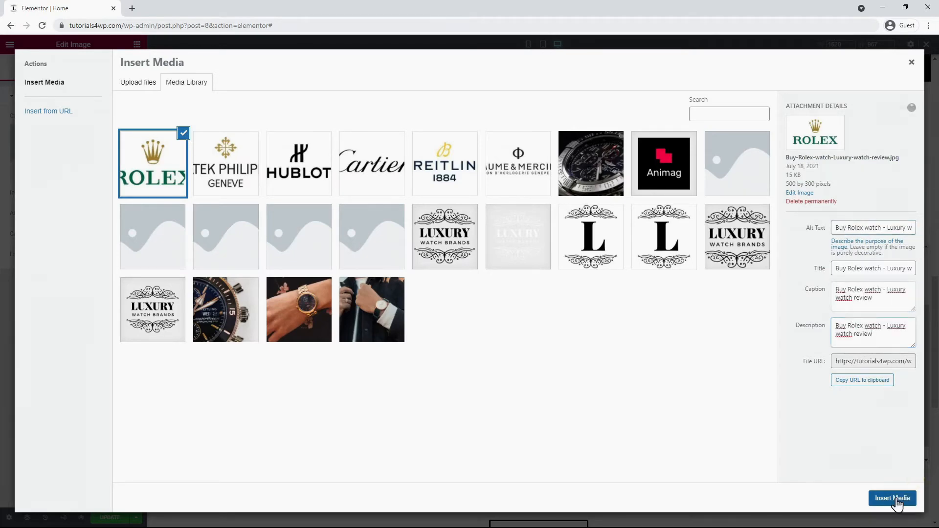
pyautogui.click(893, 499)
# Step: Move the Shop Now button under the Rolex logo in the first column and set its top margin to 0
pyautogui.scroll(-2, 592, 432)
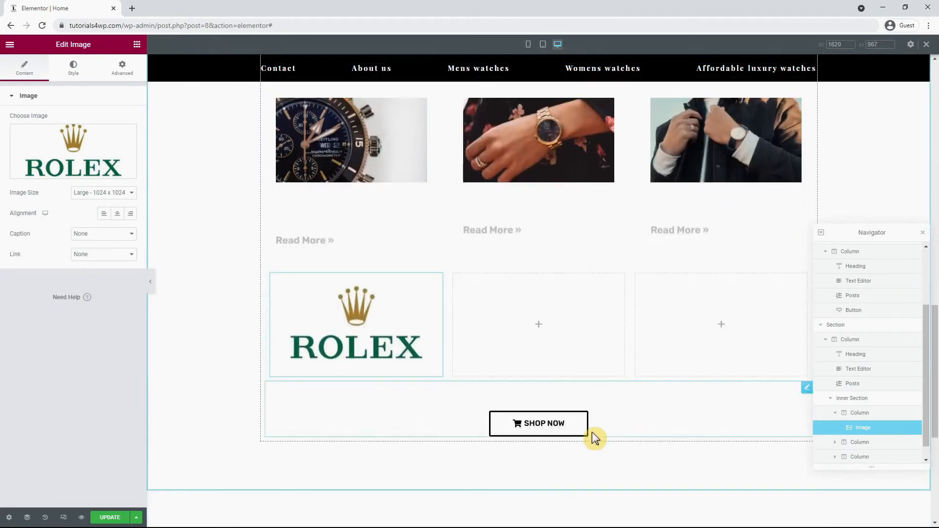
pyautogui.moveTo(806, 394); pyautogui.dragTo(362, 355)
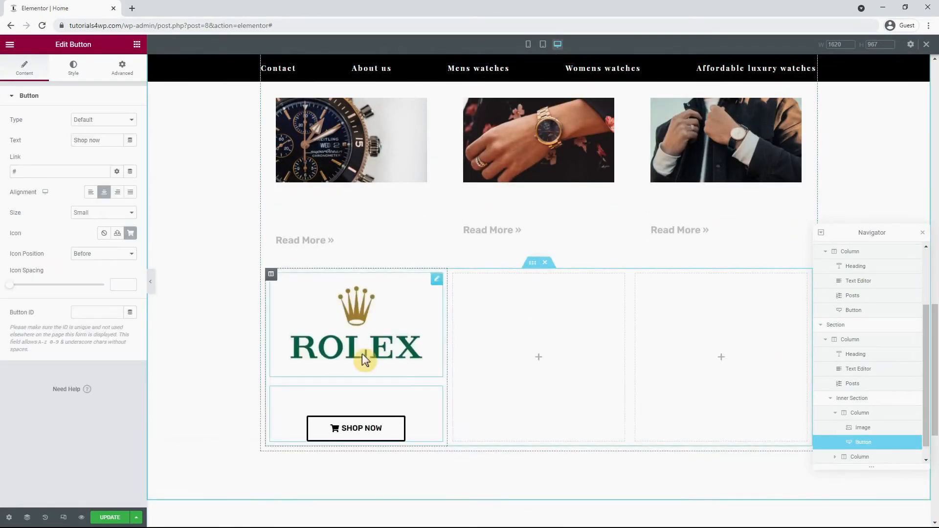
pyautogui.scroll(-1, 402, 393)
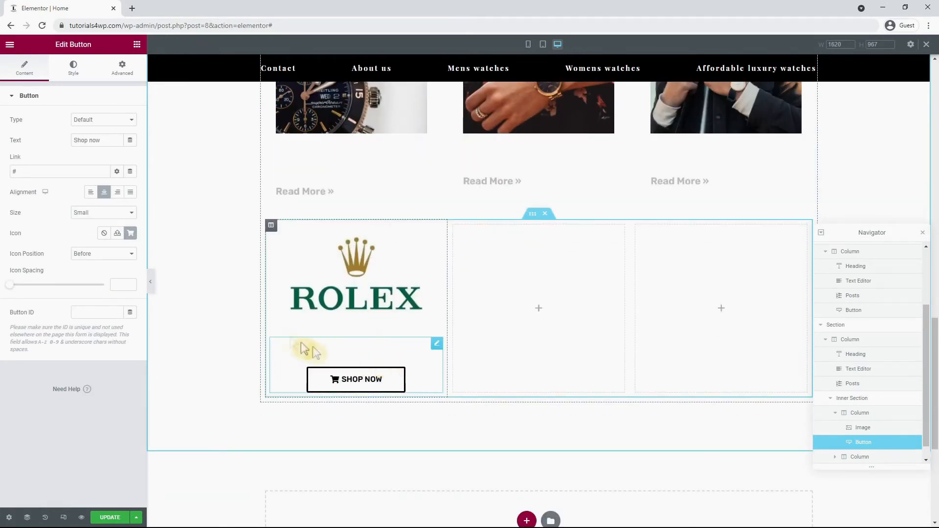
pyautogui.click(123, 70)
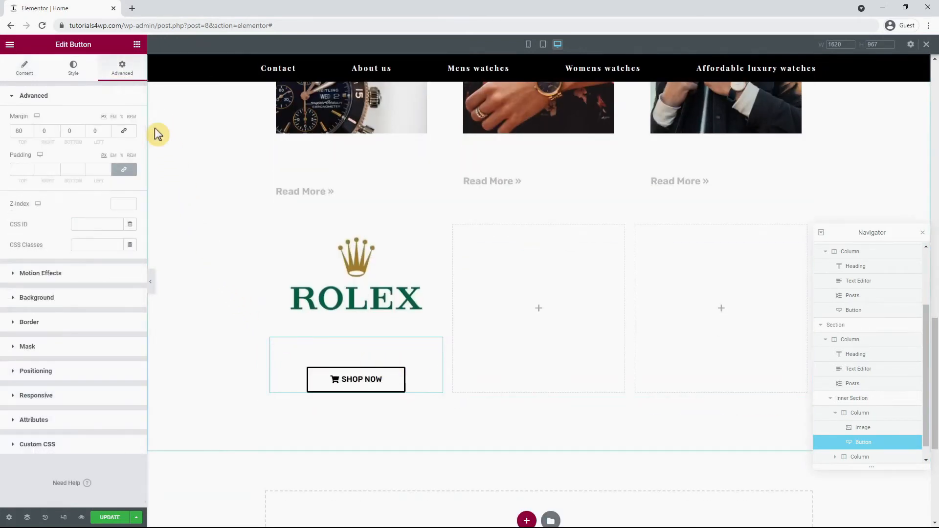
pyautogui.moveTo(24, 132); pyautogui.dragTo(3, 141)
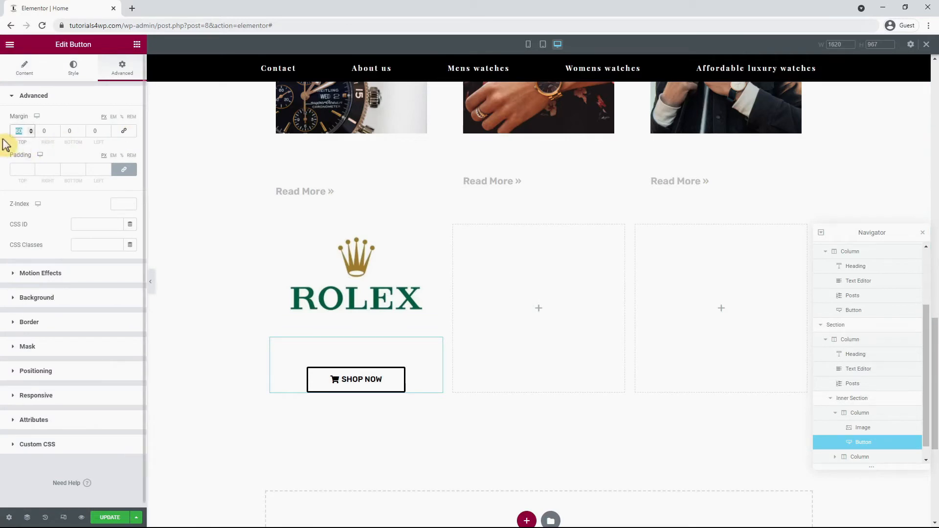
pyautogui.write('0')
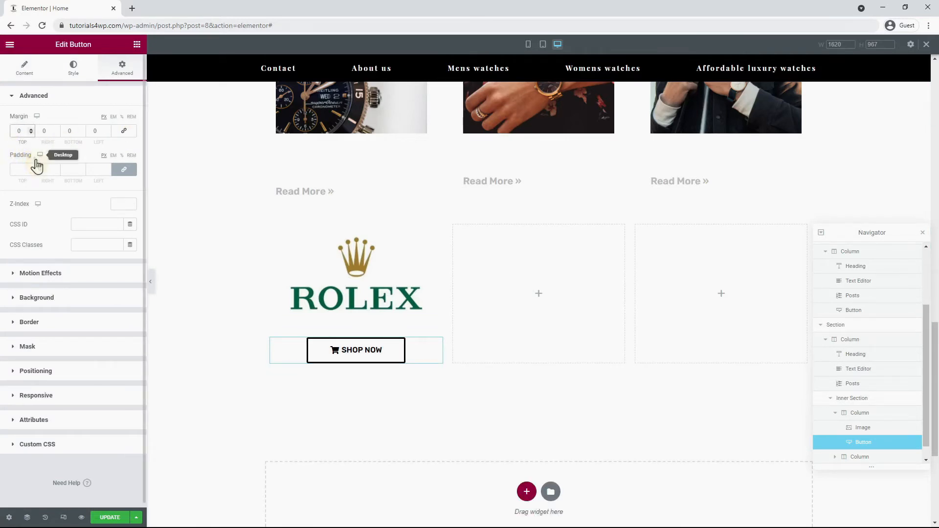
# Step: Set the Rolex logo image's width to 245 px
pyautogui.click(313, 248)
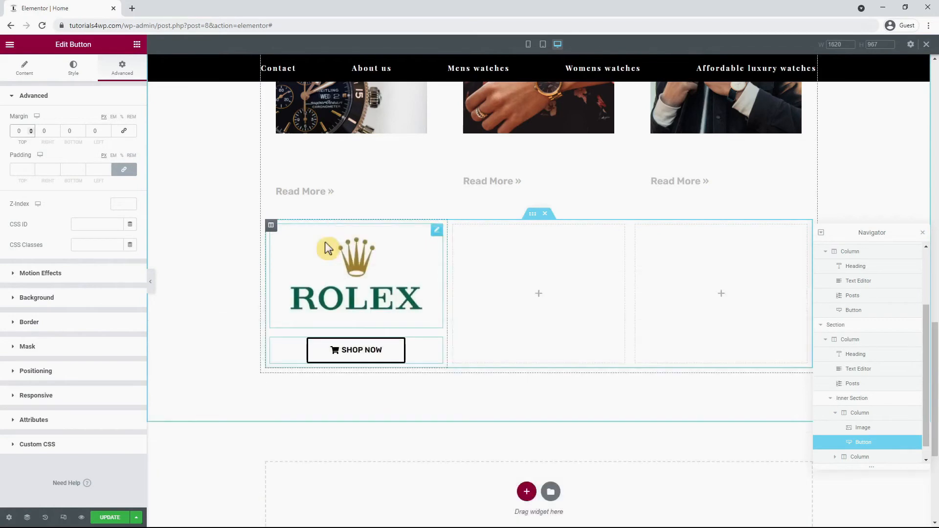
pyautogui.click(72, 69)
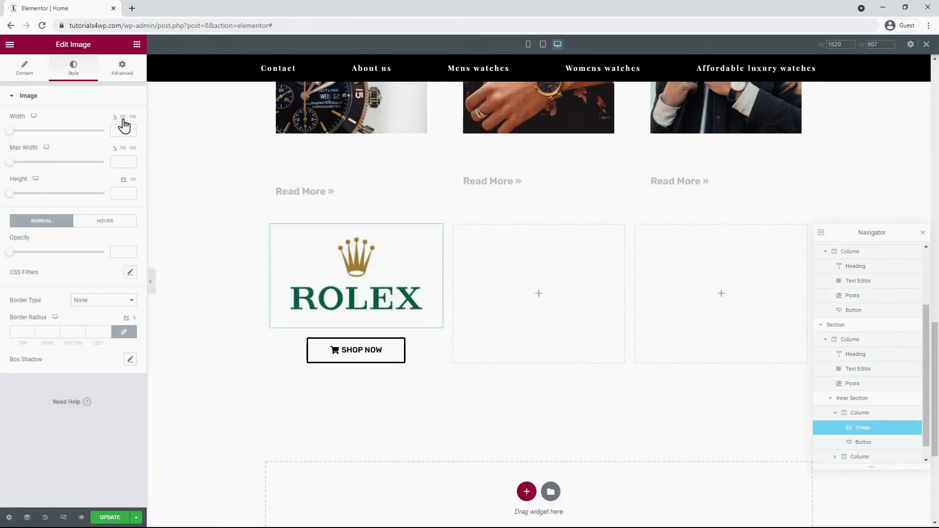
pyautogui.write('250')
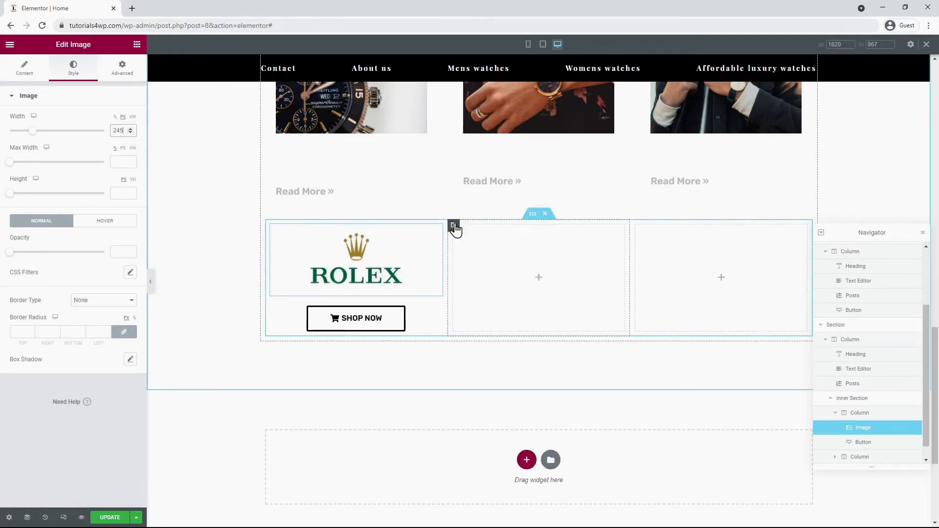
# Step: Delete the two empty columns beside the Rolex column in the inner section
pyautogui.rightClick(455, 226)
pyautogui.click(478, 363)
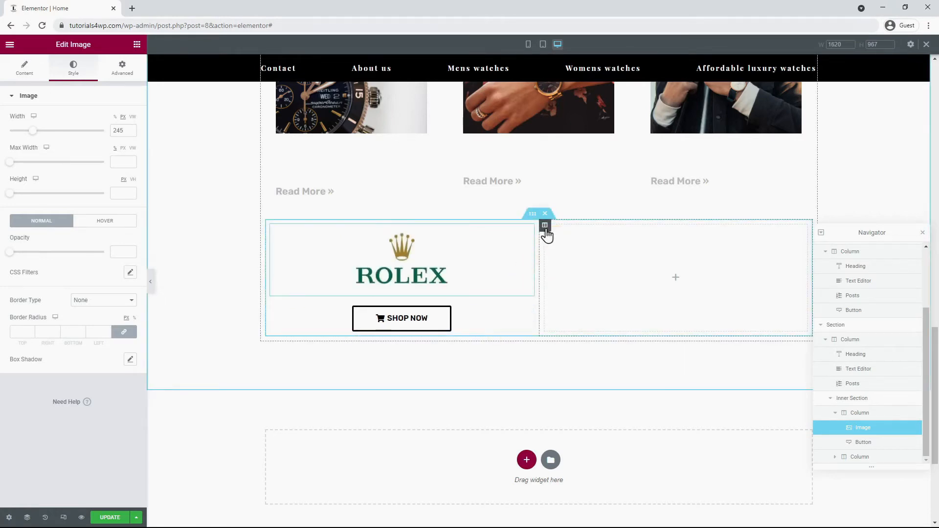
pyautogui.rightClick(547, 230)
pyautogui.click(576, 368)
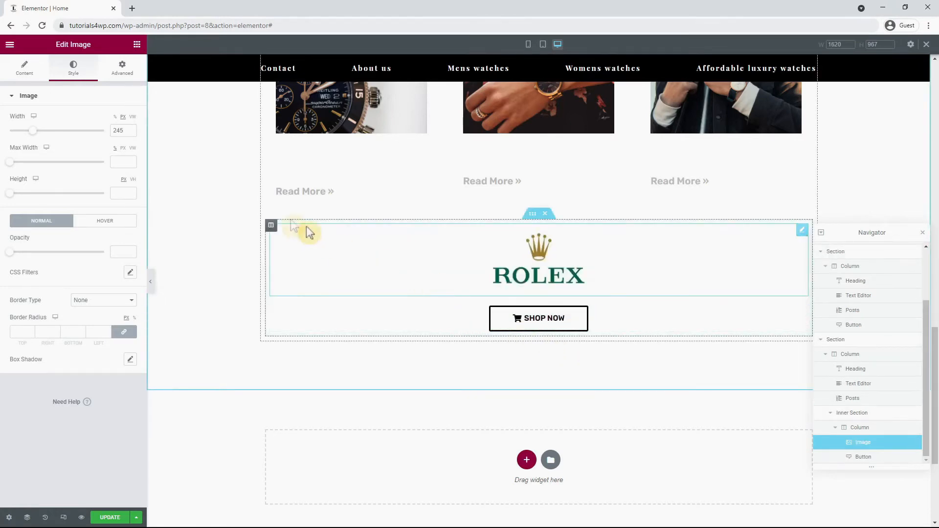
# Step: Duplicate the Rolex column twice to make three matching logo and button columns
pyautogui.rightClick(275, 234)
pyautogui.click(300, 249)
pyautogui.rightClick(274, 235)
pyautogui.click(298, 249)
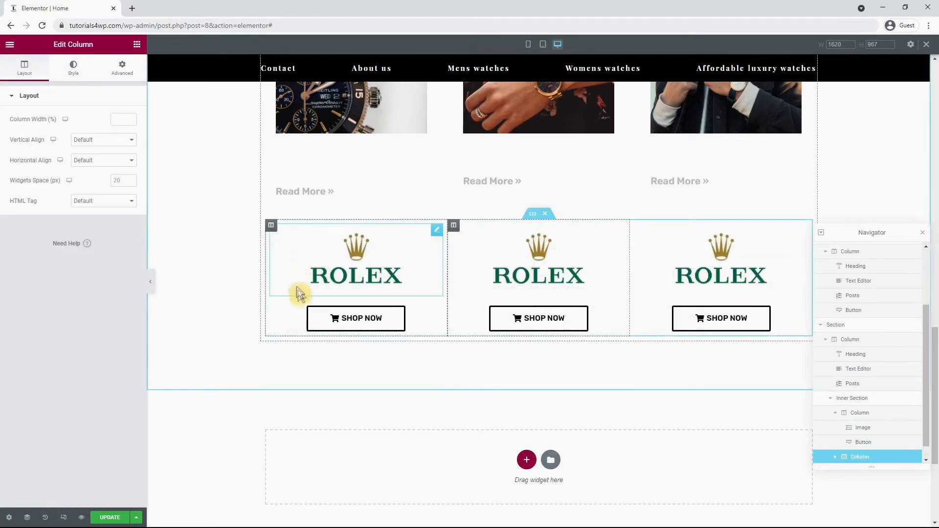
# Step: Replace the middle column's logo with the Patek Philippe image, copying its title into the alt text, caption and description
pyautogui.click(521, 272)
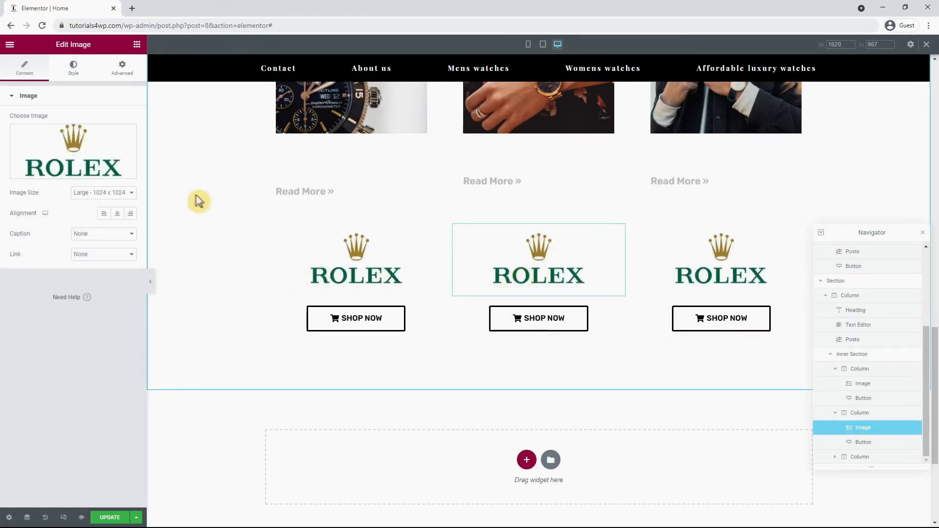
pyautogui.click(86, 162)
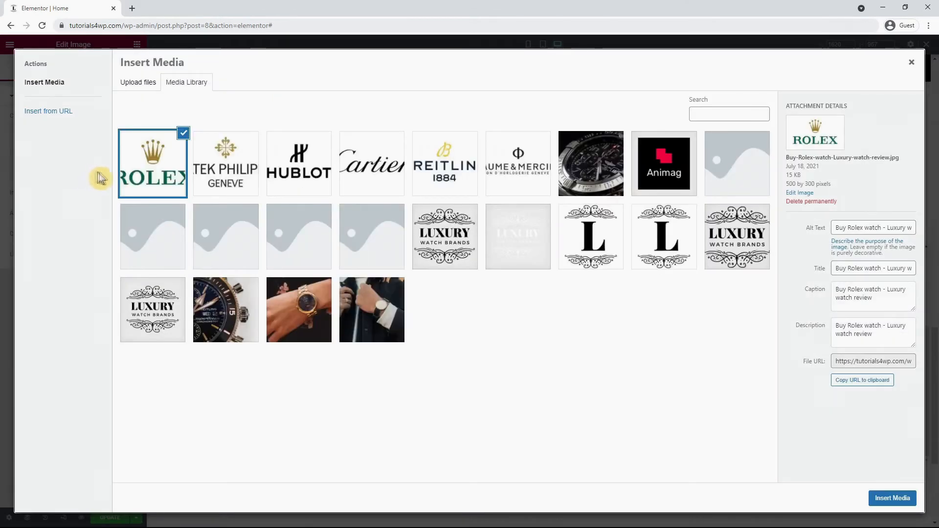
pyautogui.click(239, 174)
pyautogui.tripleClick(865, 277)
pyautogui.click(872, 238)
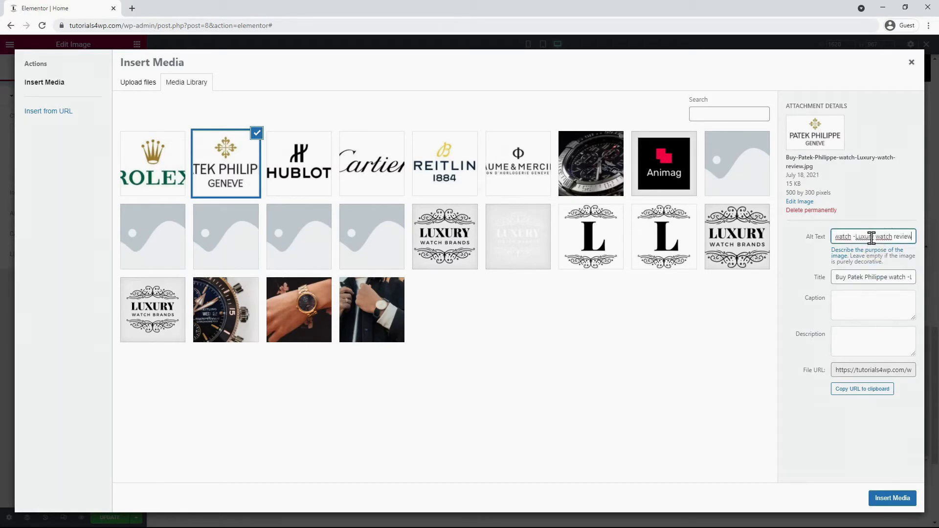
pyautogui.click(867, 308)
pyautogui.hotkey('ctrl', 'v')
pyautogui.click(861, 336)
pyautogui.hotkey('ctrl', 'v')
pyautogui.click(879, 498)
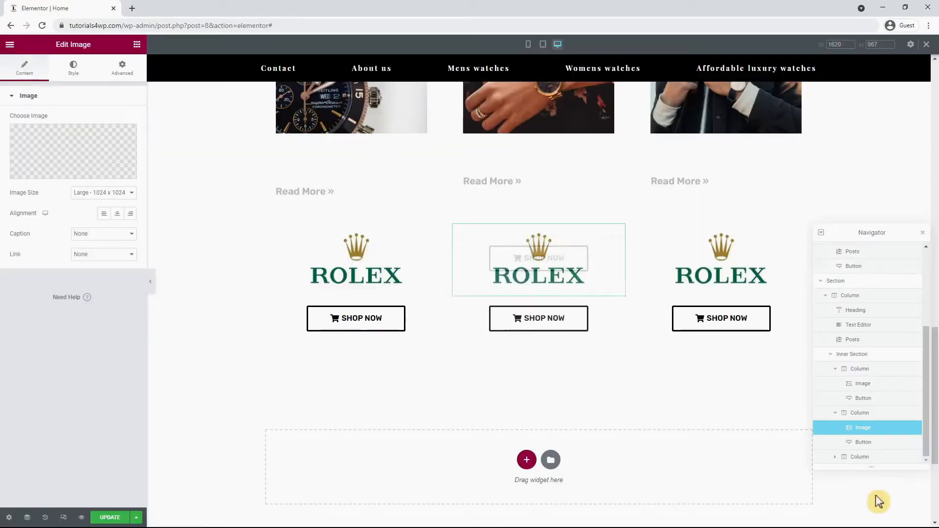
# Step: Replace the third column's logo with the Breitling image, using "Buy Breitling watch - Luxury watch review" as alt text, caption and description
pyautogui.click(700, 257)
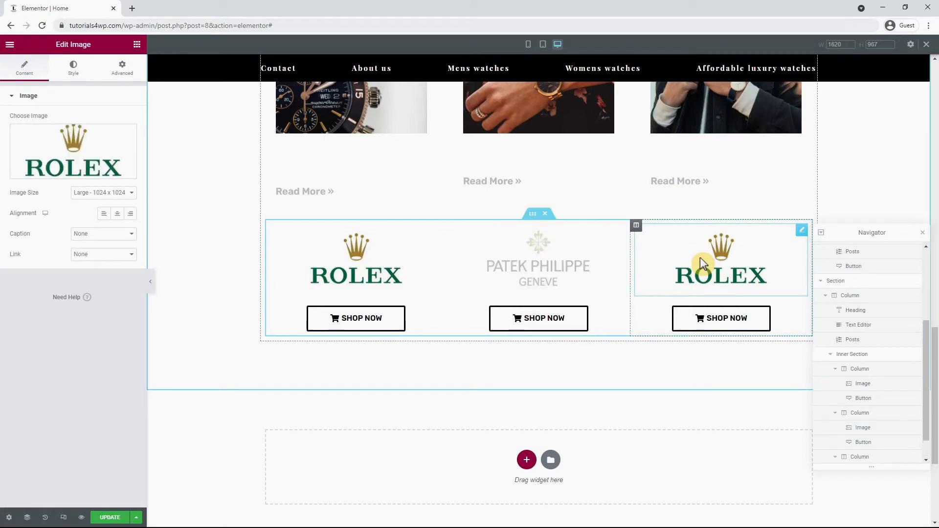
pyautogui.click(89, 152)
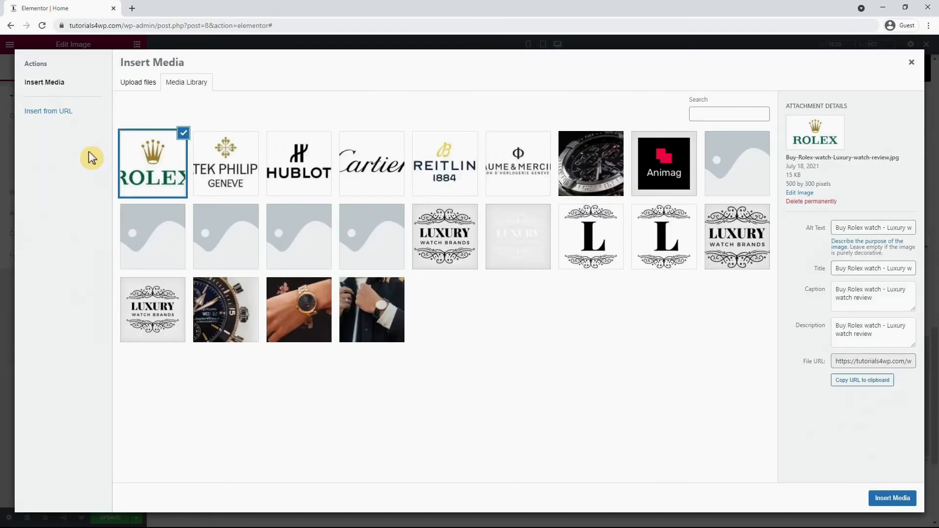
pyautogui.click(440, 173)
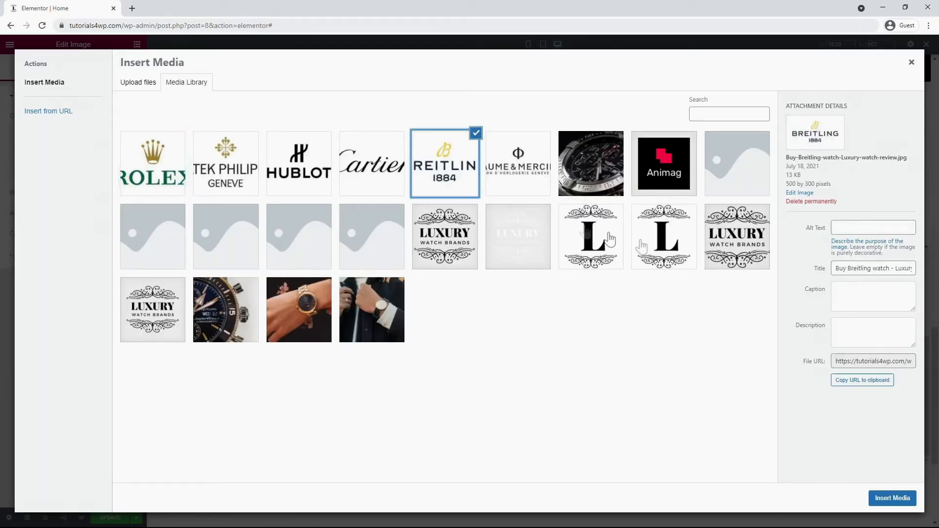
pyautogui.tripleClick(846, 268)
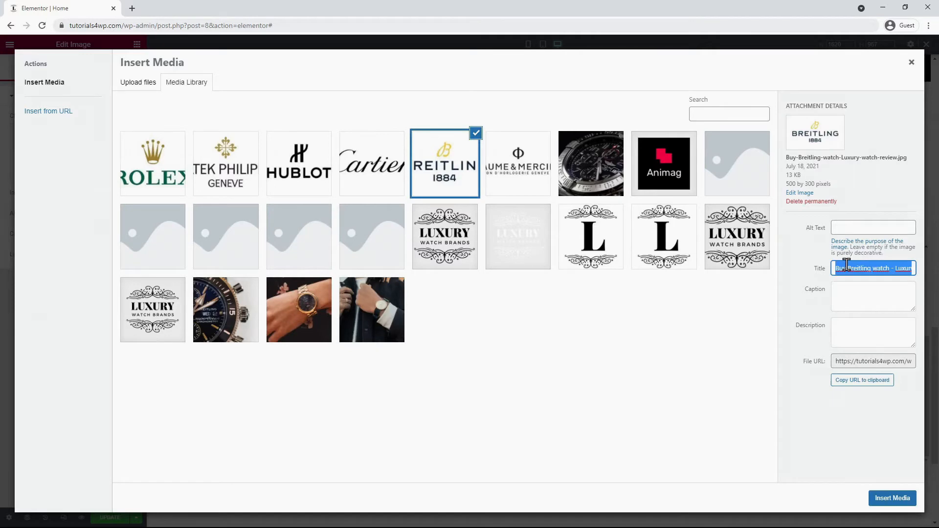
pyautogui.click(868, 221)
pyautogui.click(875, 296)
pyautogui.write('Buy Breitling watch - Luxury watch review')
pyautogui.click(869, 335)
pyautogui.write('Buy Breitling watch - Luxury watch review')
pyautogui.click(880, 500)
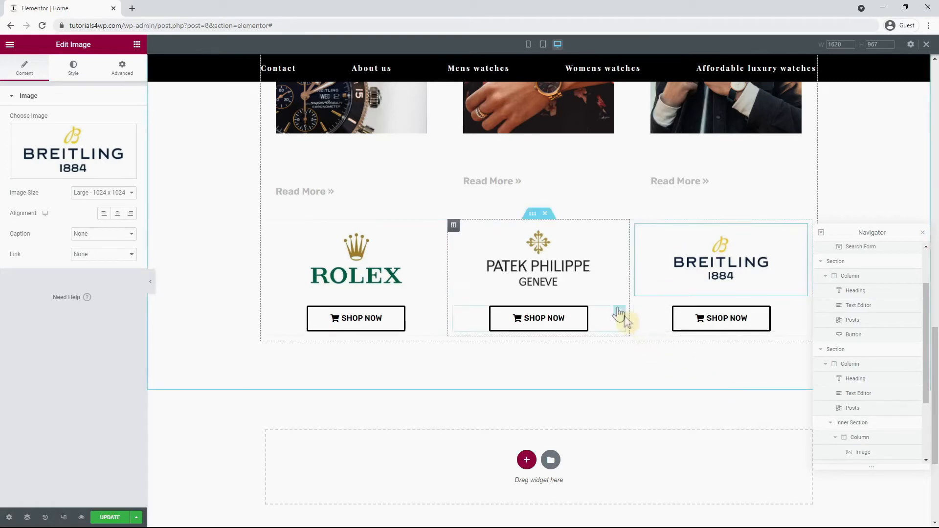
# Step: Duplicate the inner section holding the three brand logos and Shop Now buttons
pyautogui.click(532, 214)
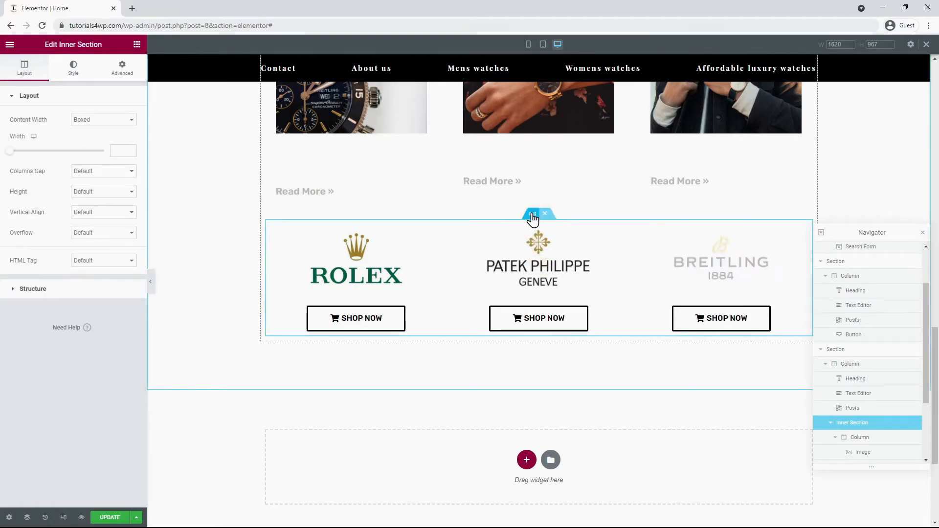
pyautogui.rightClick(532, 213)
pyautogui.click(562, 237)
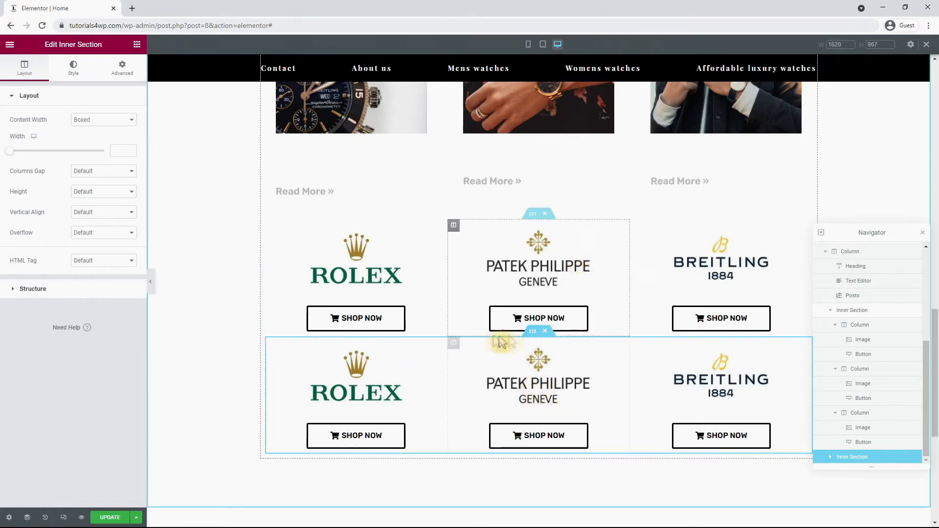
# Step: Unlink the margin values of the duplicated inner section and set its top margin to 40 px
pyautogui.click(130, 77)
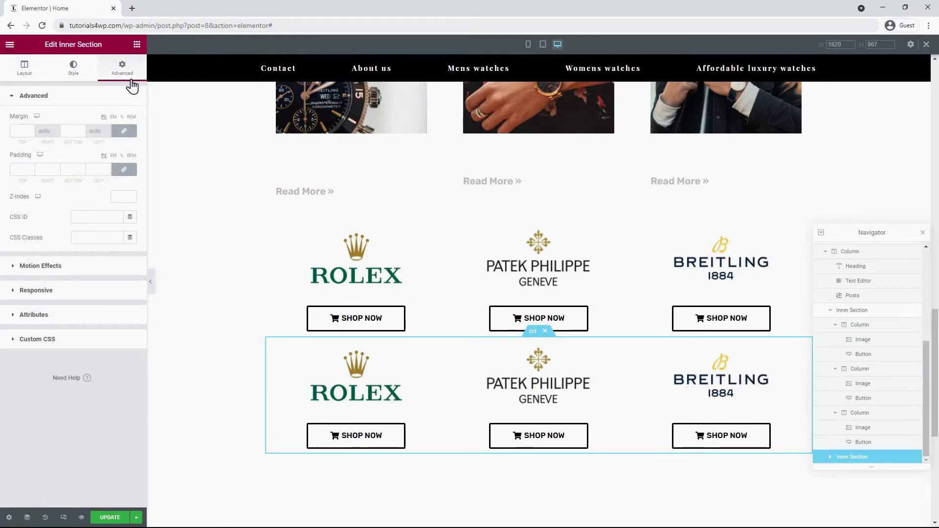
pyautogui.click(123, 131)
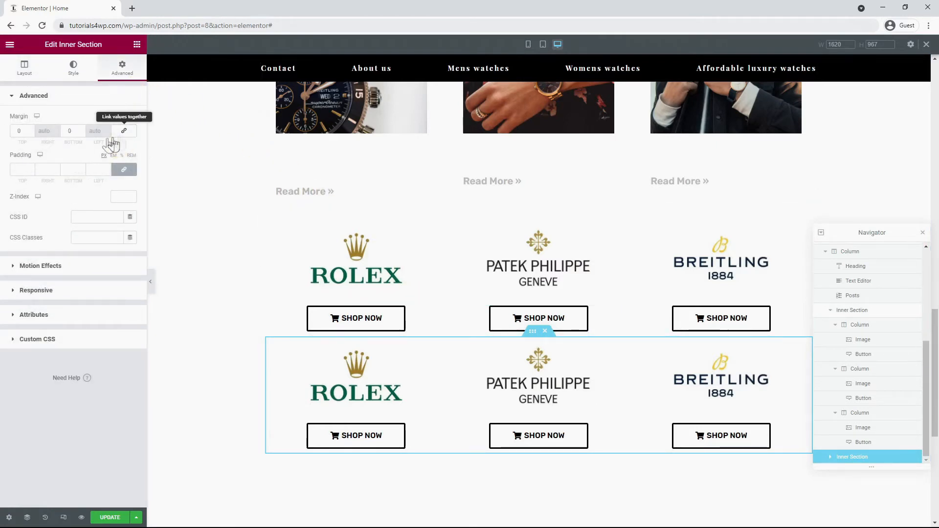
pyautogui.click(24, 131)
pyautogui.write('40')
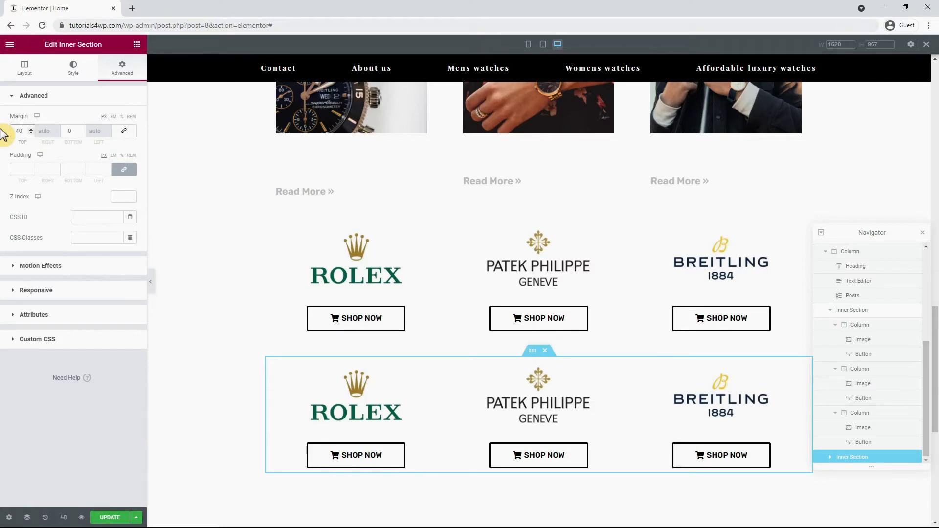
pyautogui.scroll(-1, 301, 179)
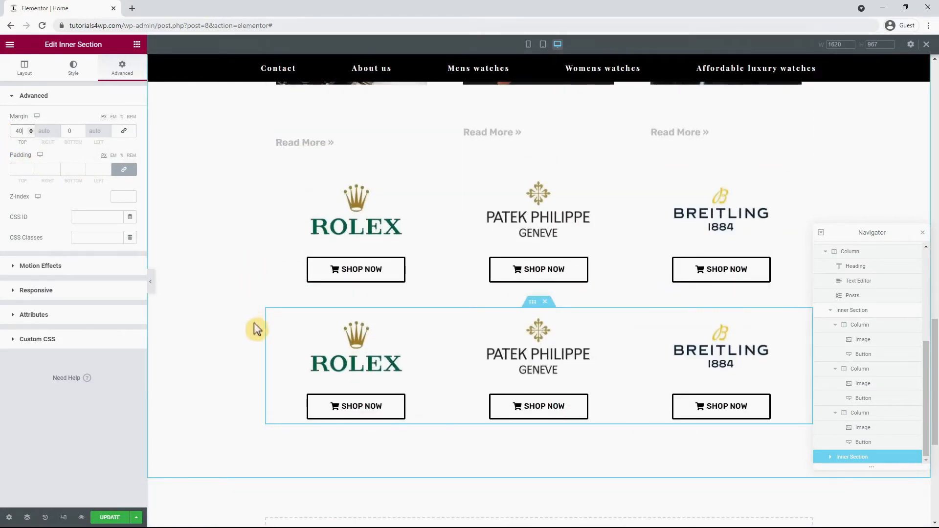
# Step: Replace the second row's Rolex logo with the Cartier image, using "Buy Cartier - watch Luxury watch review" as alt text, caption and description
pyautogui.click(354, 362)
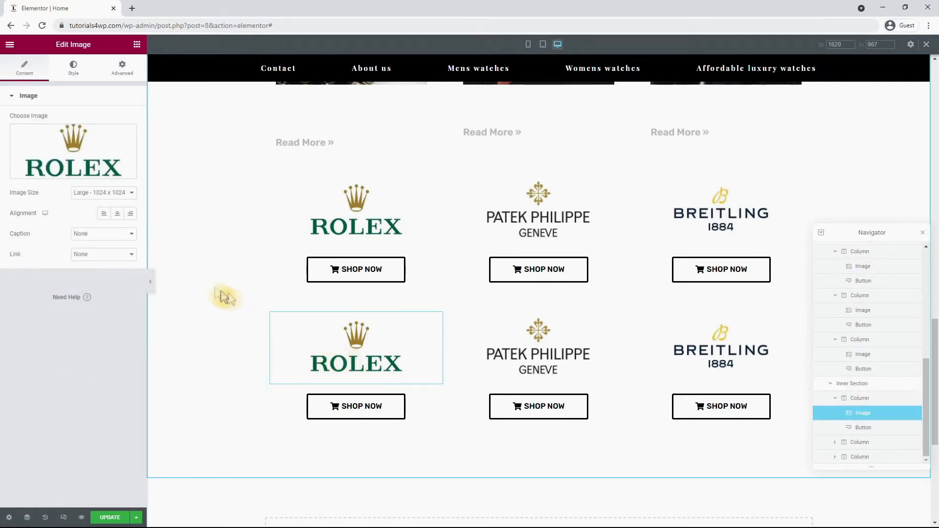
pyautogui.click(59, 145)
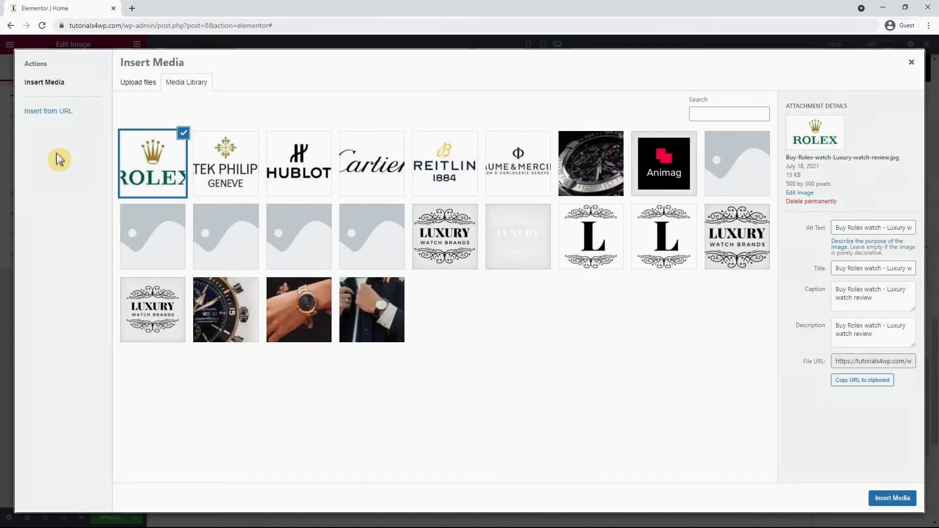
pyautogui.click(371, 191)
pyautogui.click(841, 269)
pyautogui.hotkey('ctrl', 'a')
pyautogui.hotkey('ctrl', 'c')
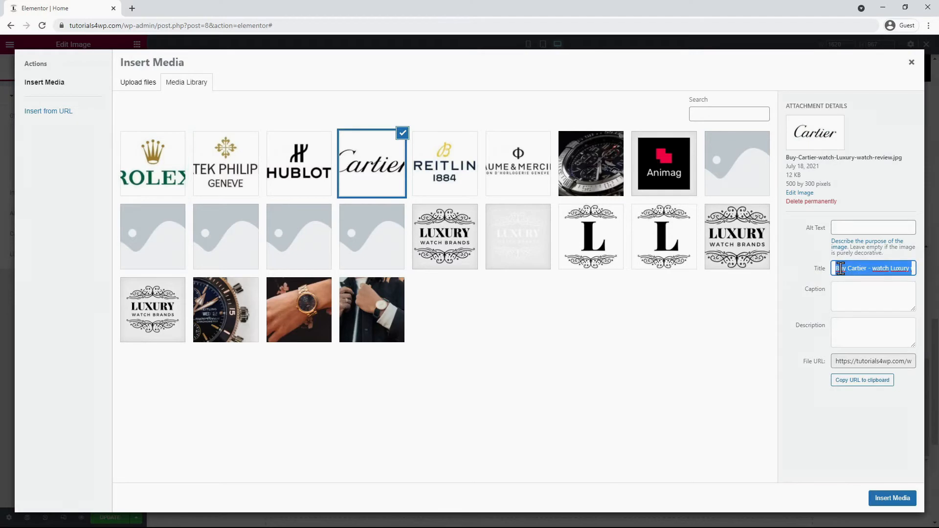
pyautogui.click(842, 230)
pyautogui.hotkey('ctrl', 'v')
pyautogui.click(886, 299)
pyautogui.write('Buy Cartier - watch Luxury watch review')
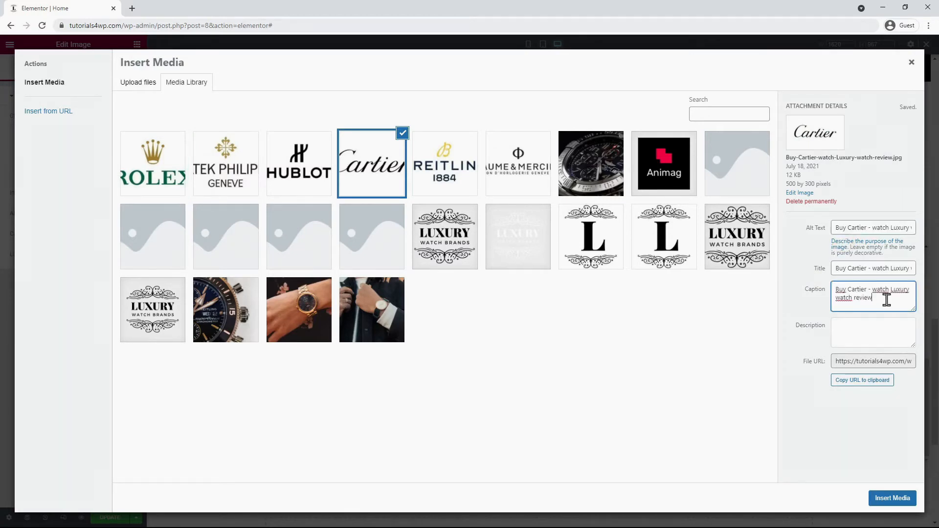
pyautogui.click(884, 332)
pyautogui.write('Buy Cartier - watch Luxury watch review')
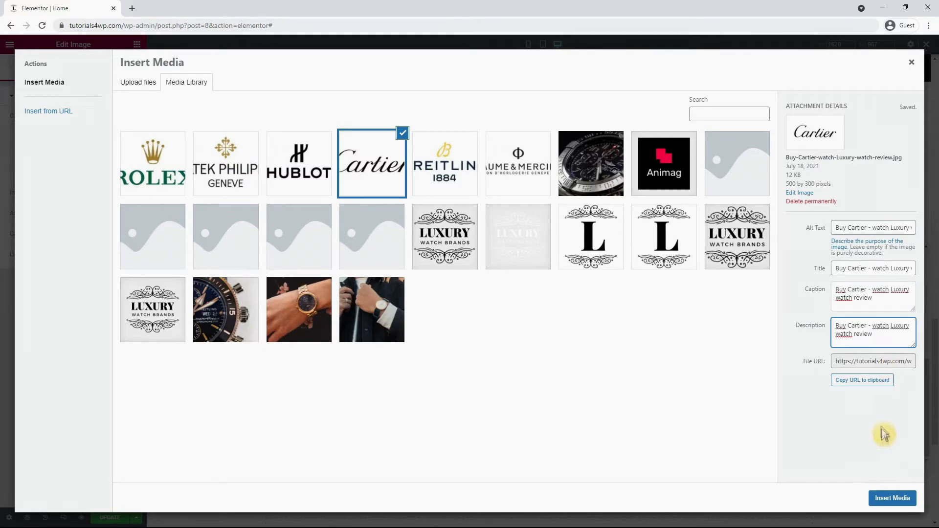
pyautogui.click(893, 497)
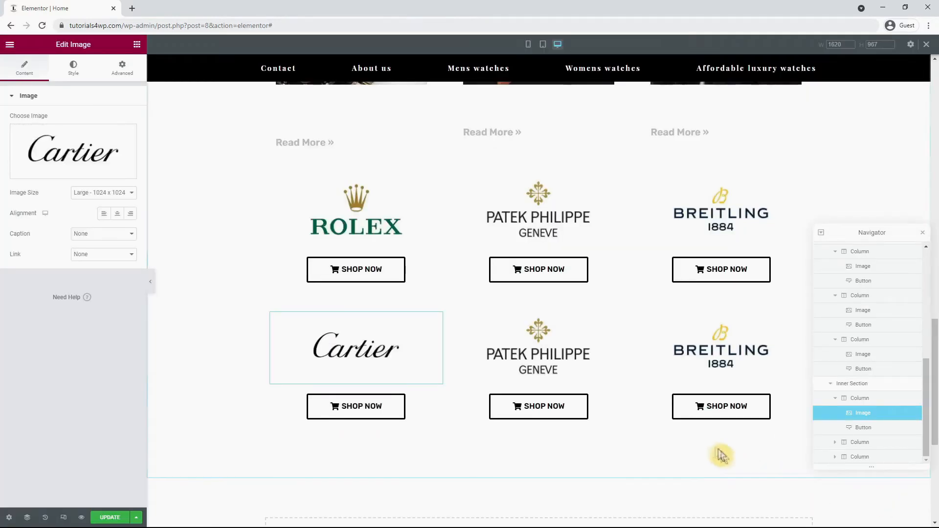
# Step: Replace the second row's Patek Philippe logo with the Hublot image, copying its title into the alt text, caption and description
pyautogui.click(560, 368)
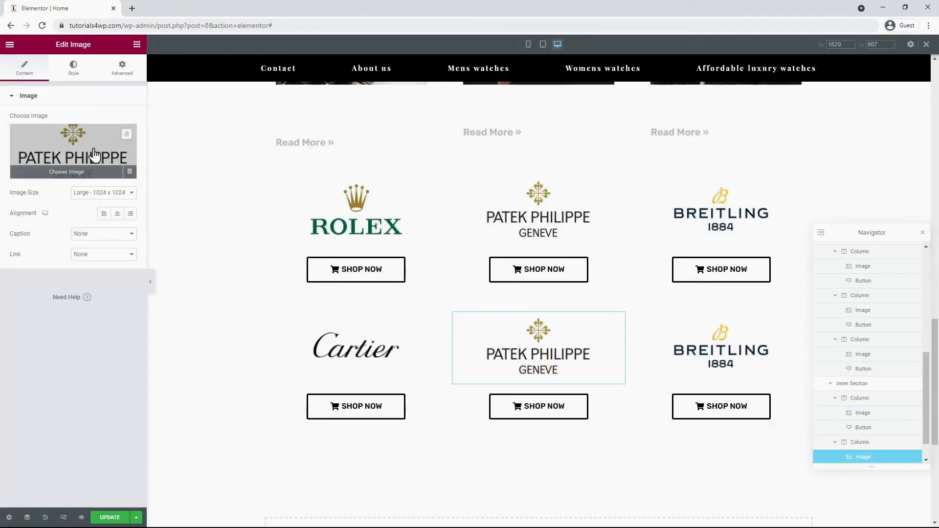
pyautogui.click(95, 153)
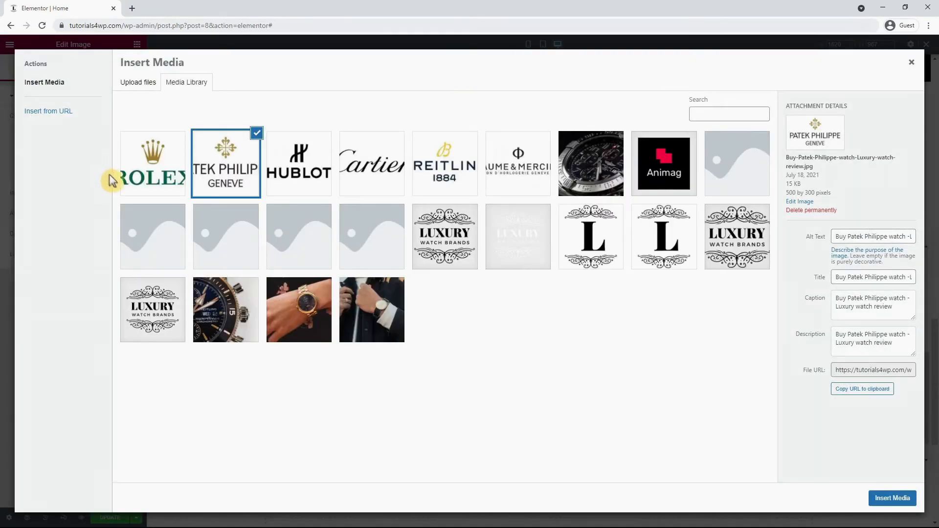
pyautogui.click(318, 166)
pyautogui.tripleClick(864, 268)
pyautogui.hotkey('ctrl', 'c')
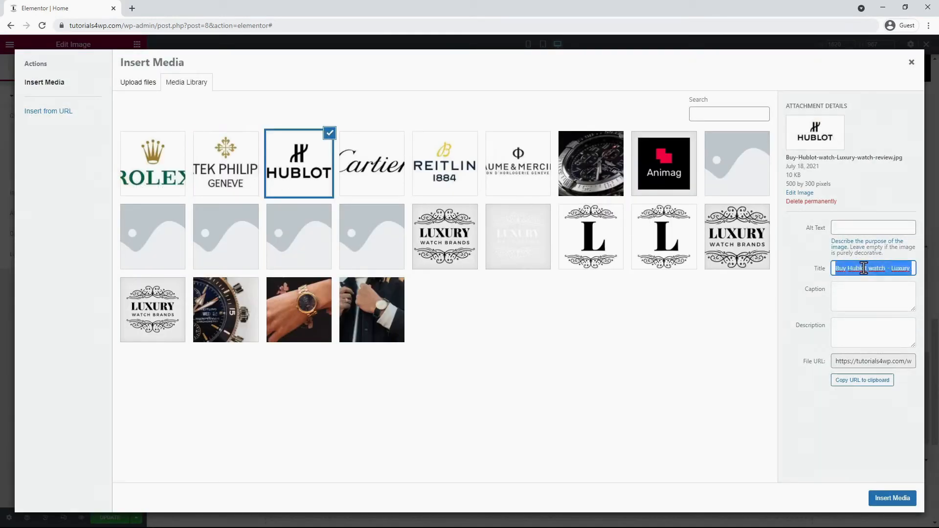
pyautogui.click(854, 228)
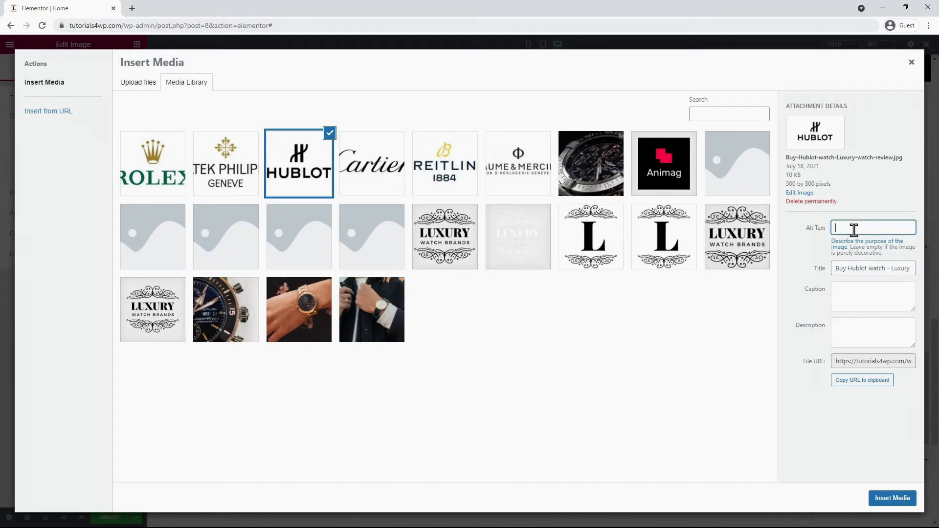
pyautogui.hotkey('ctrl', 'v')
pyautogui.click(845, 292)
pyautogui.hotkey('ctrl', 'v')
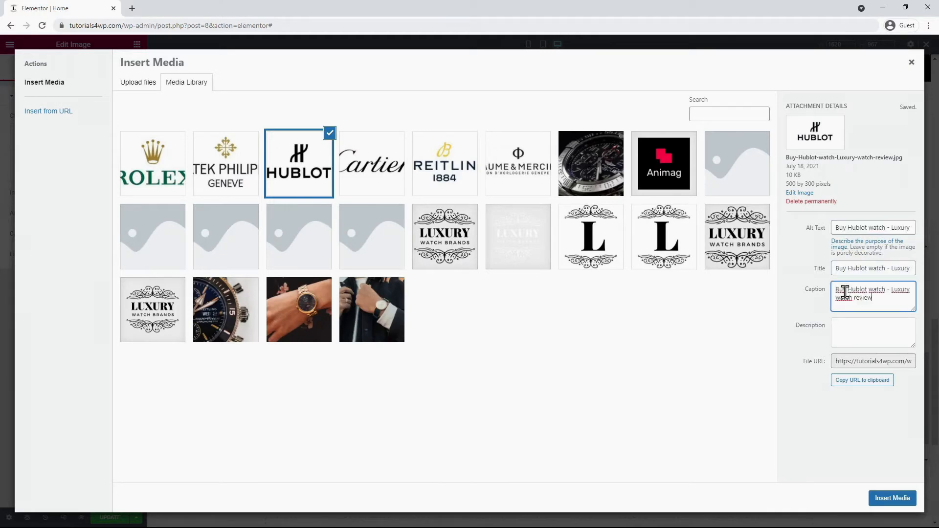
pyautogui.click(841, 328)
pyautogui.hotkey('ctrl', 'v')
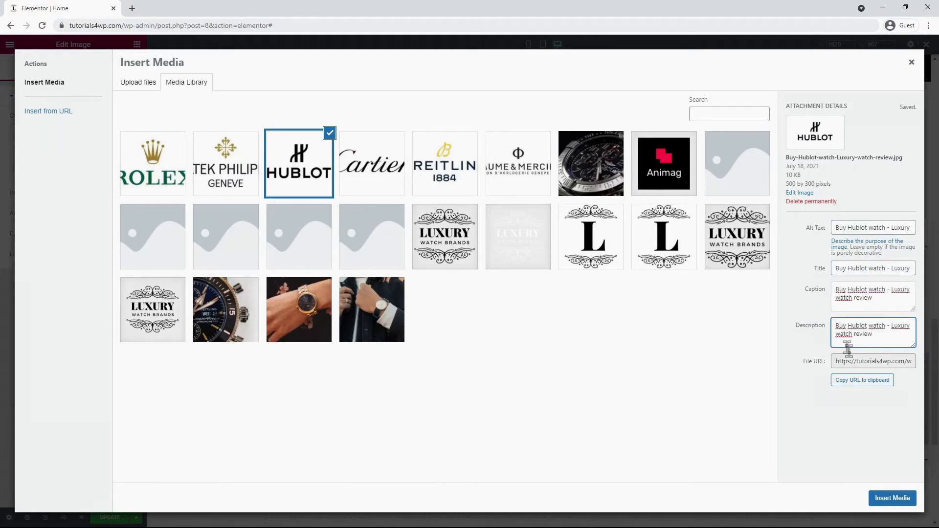
pyautogui.click(891, 500)
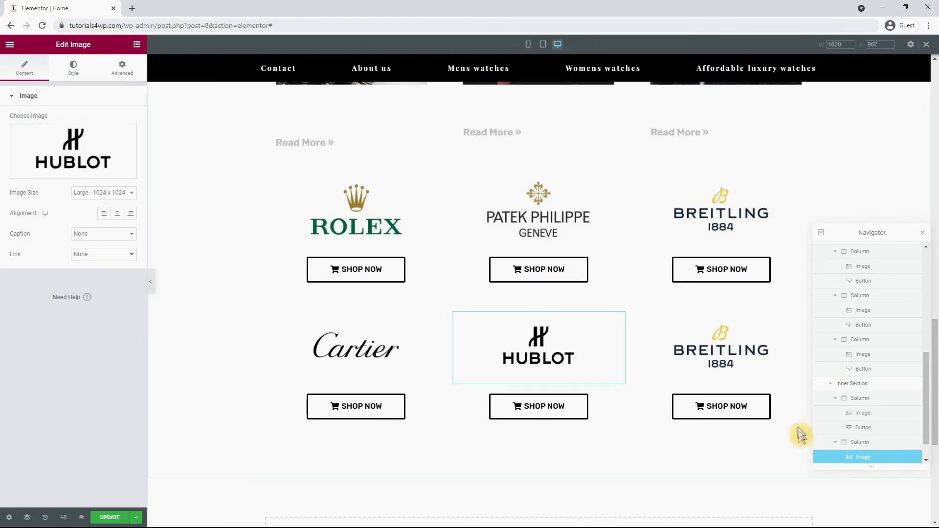
# Step: Replace the second row's Breitling logo with the Baume & Mercier image, using "Buy Baume & Mercier watch - Luxury watch review" as alt text, caption and description
pyautogui.click(729, 348)
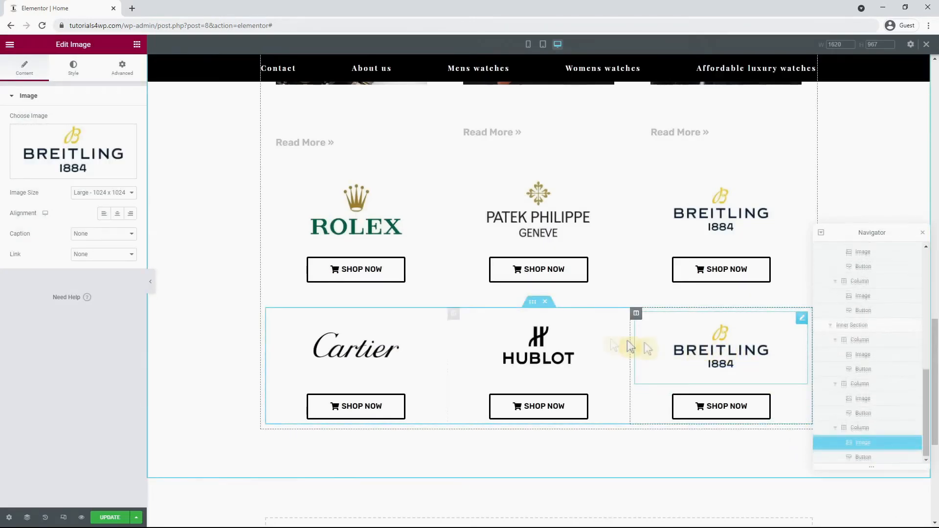
pyautogui.click(89, 159)
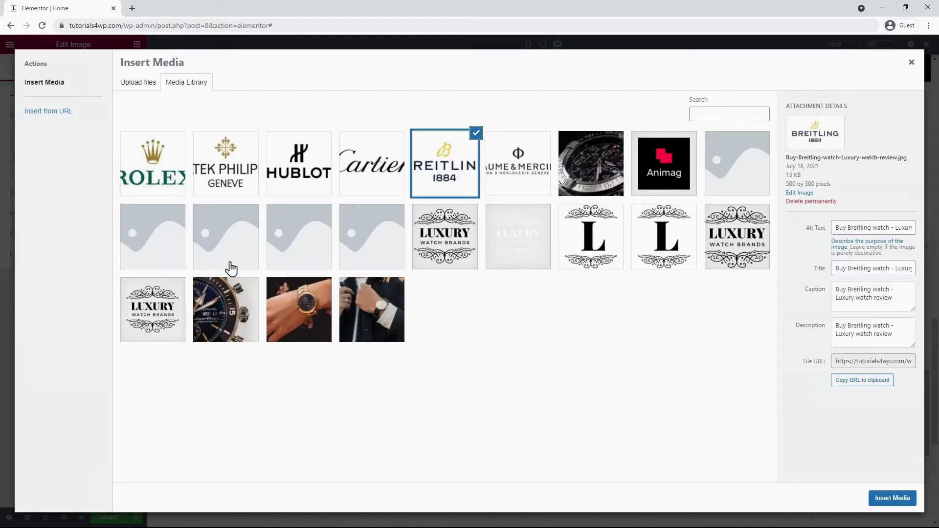
pyautogui.click(532, 182)
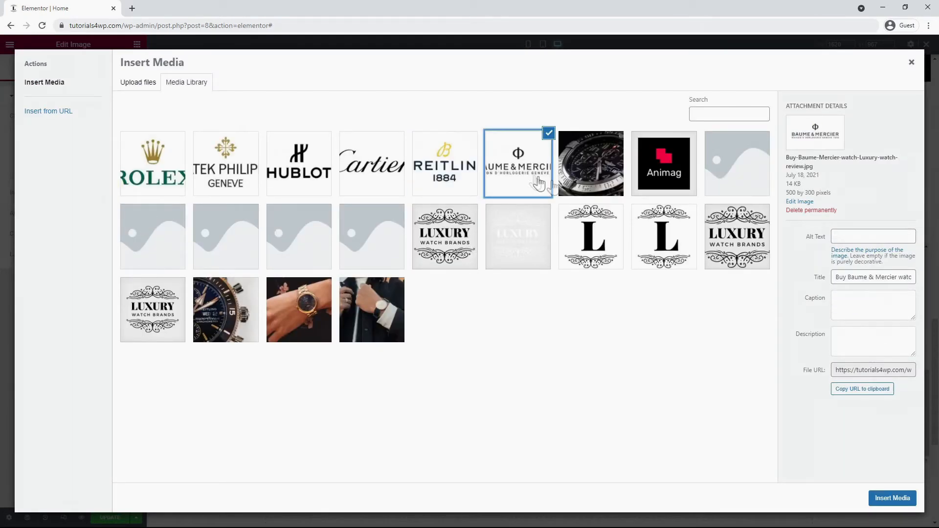
pyautogui.tripleClick(838, 277)
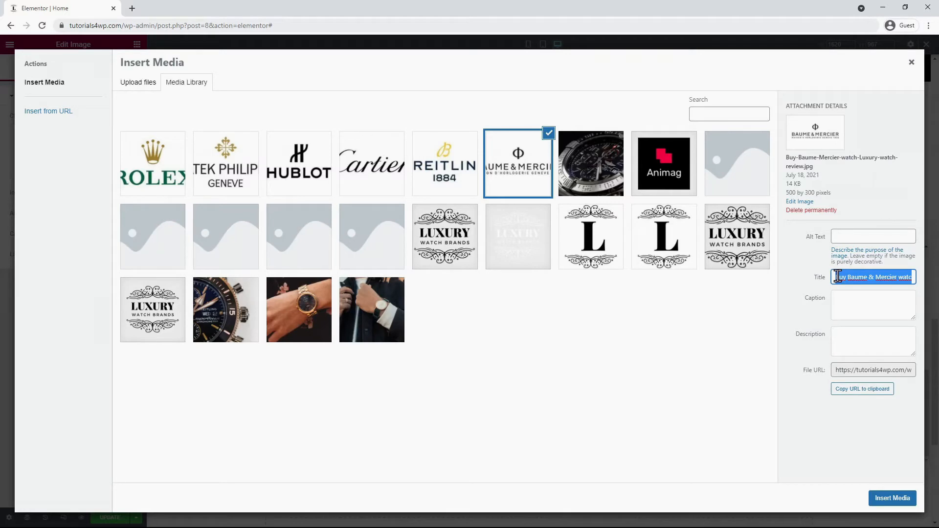
pyautogui.click(866, 236)
pyautogui.write('Buy Baume & Mercier watch - Luxury watch review')
pyautogui.click(845, 307)
pyautogui.write('Buy Baume & Mercier watch - Luxury watch review')
pyautogui.click(843, 337)
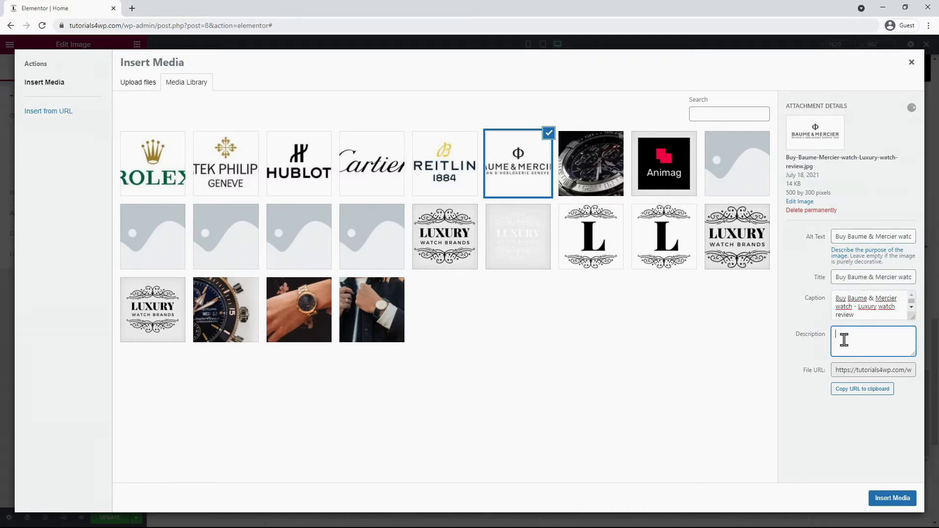
pyautogui.write('Buy Baume & Mercier watch - Luxury watch review')
pyautogui.click(883, 499)
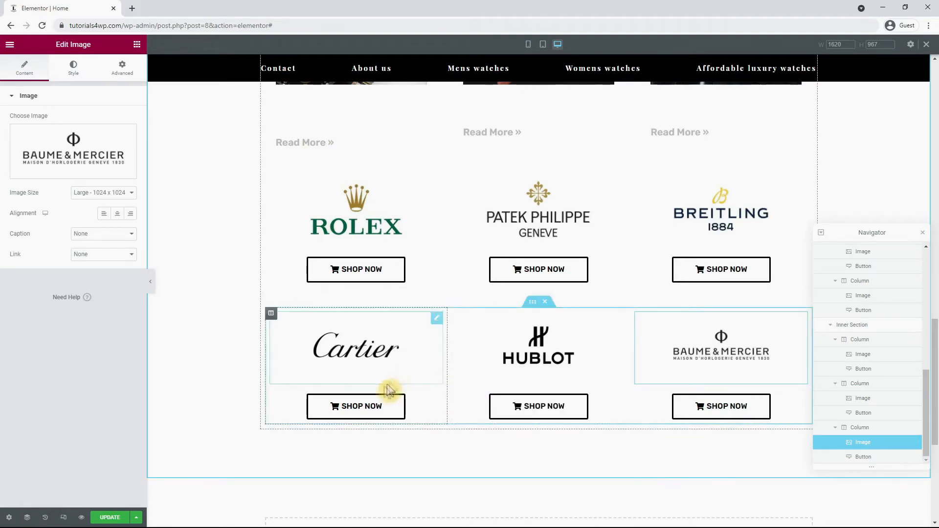
# Step: Examine the link setting of the Shop Now button below the Cartier logo
pyautogui.click(367, 412)
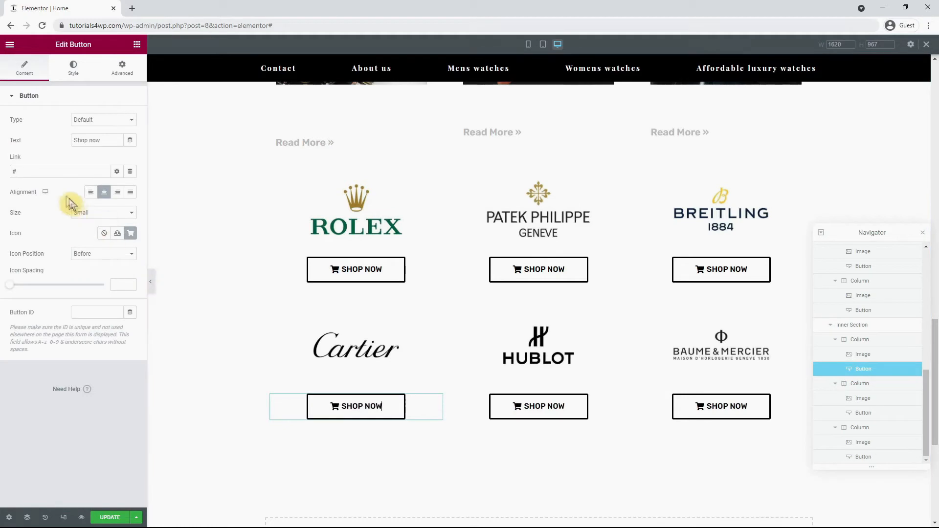
pyautogui.click(15, 170)
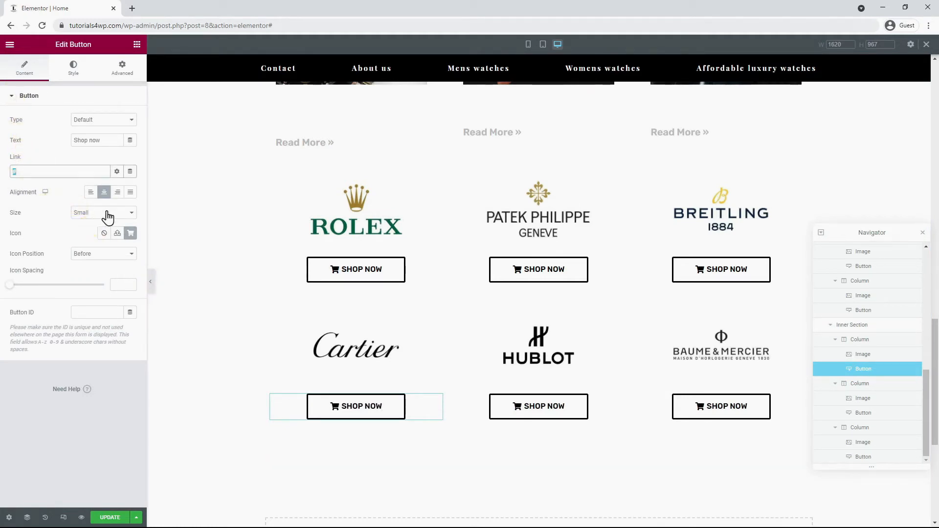
pyautogui.click(126, 157)
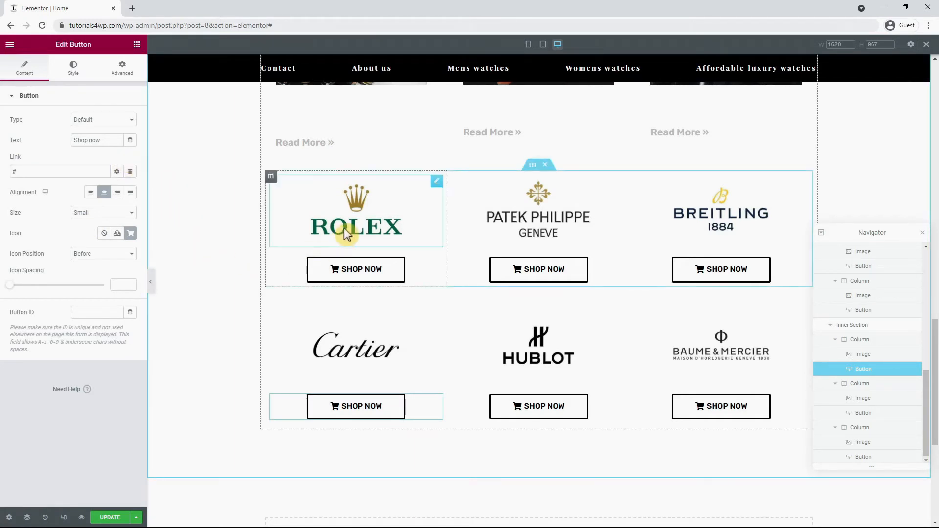
# Step: Set the Rolex logo's link type to Custom URL, leaving the address empty
pyautogui.scroll(-1, 344, 228)
pyautogui.click(381, 164)
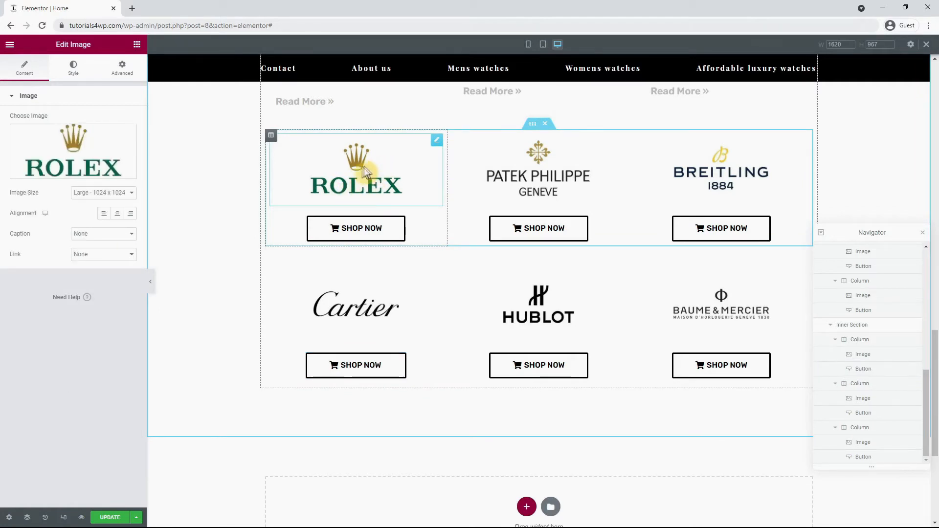
pyautogui.click(79, 255)
pyautogui.click(81, 278)
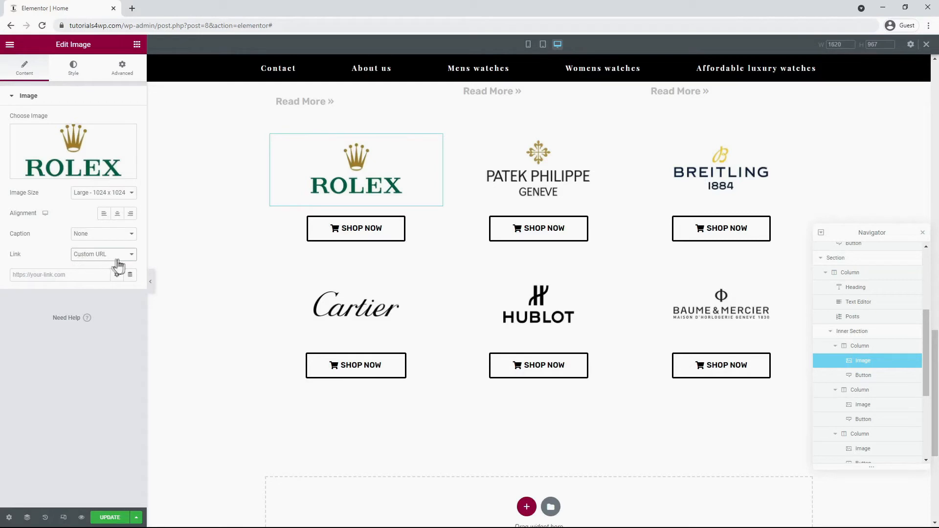
pyautogui.click(83, 275)
pyautogui.scroll(-1, 168, 351)
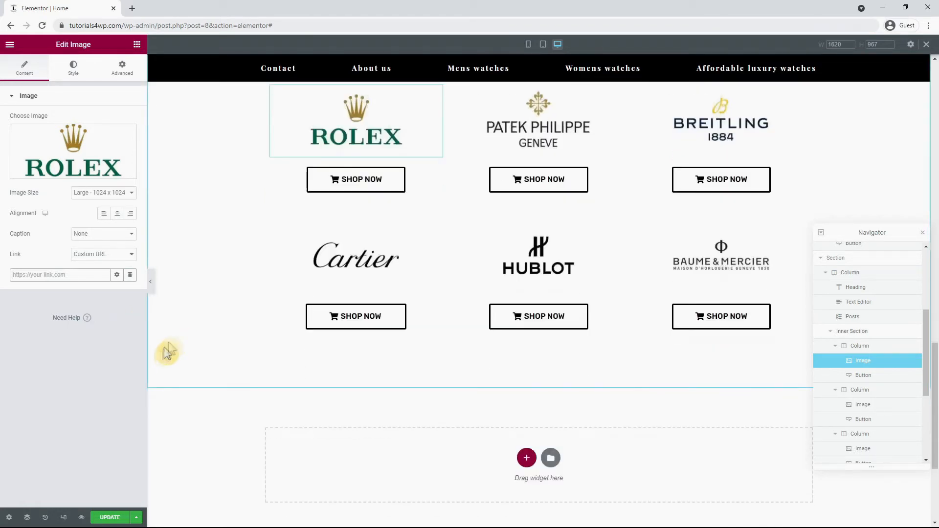
pyautogui.scroll(1, 163, 351)
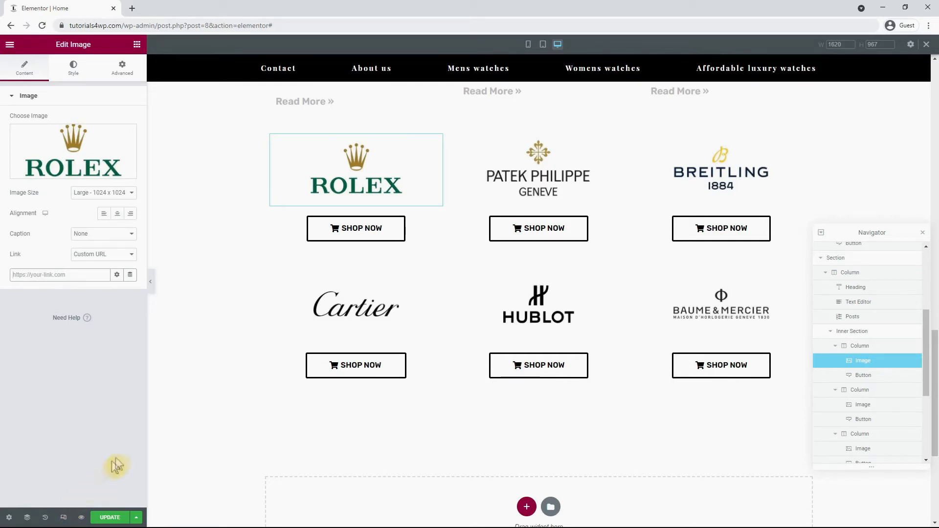
# Step: Check the layout of the brand logos and Shop Now buttons in the tablet and mobile previews
pyautogui.click(544, 48)
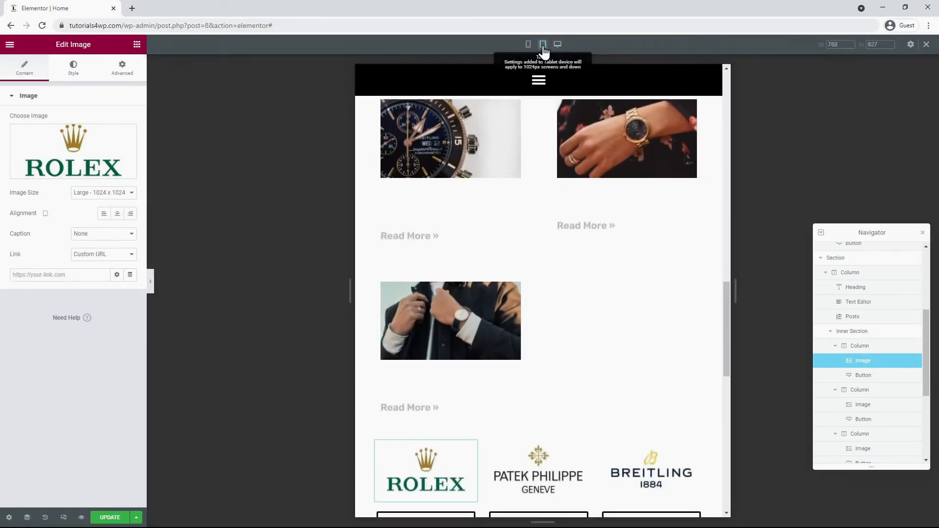
pyautogui.scroll(-5, 692, 225)
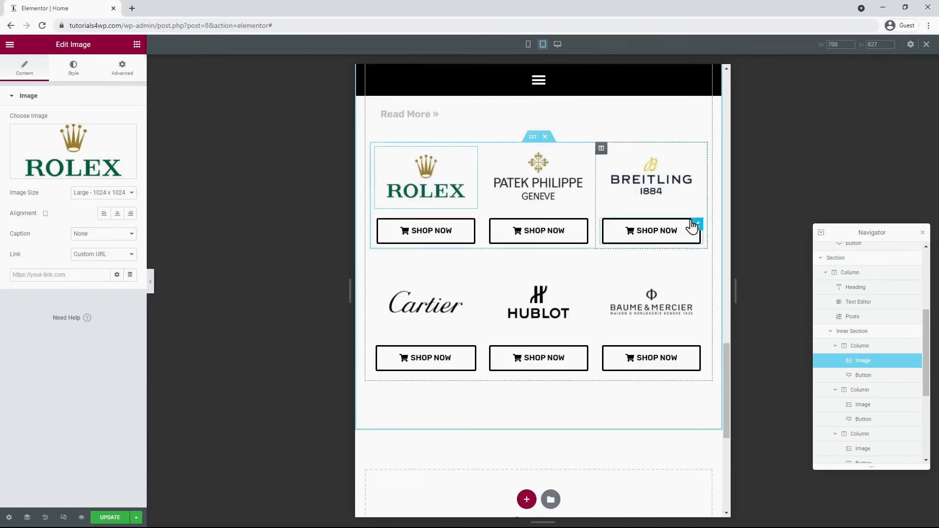
pyautogui.scroll(1, 636, 210)
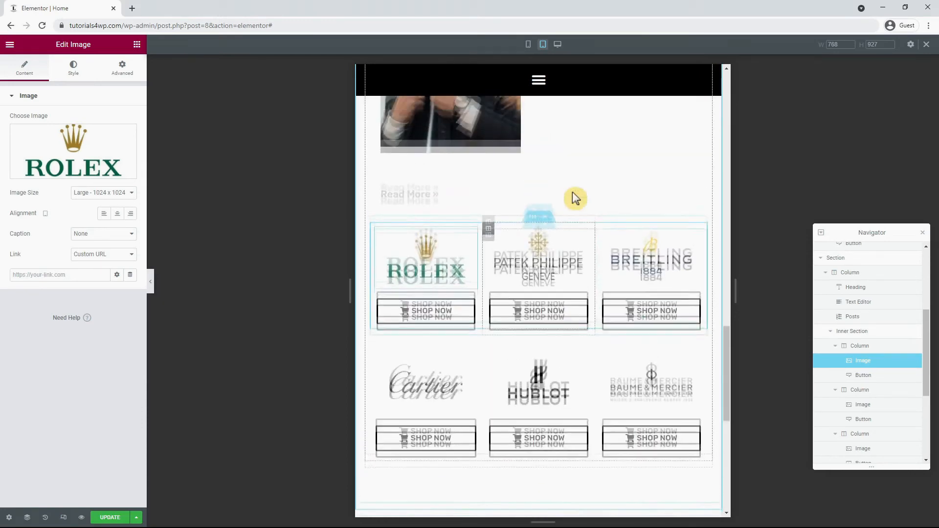
pyautogui.click(528, 45)
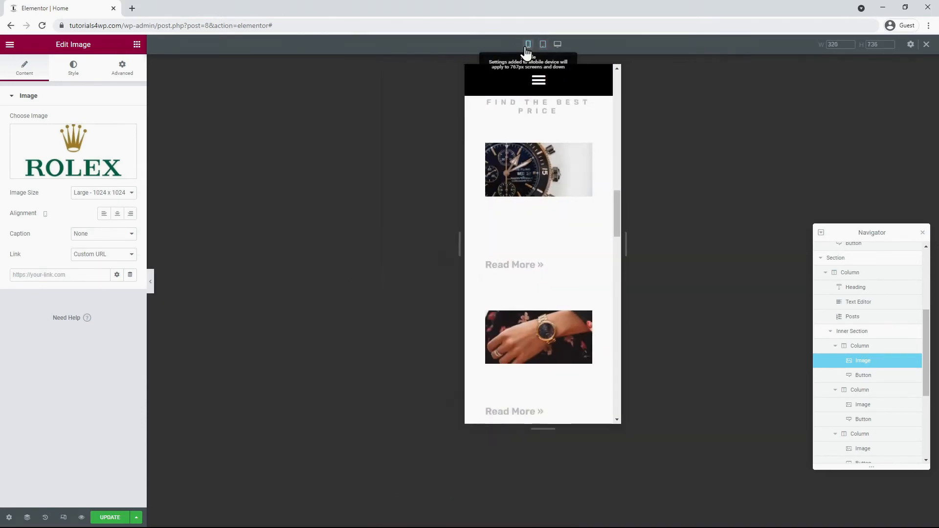
pyautogui.scroll(-8, 557, 196)
pyautogui.scroll(-5, 581, 227)
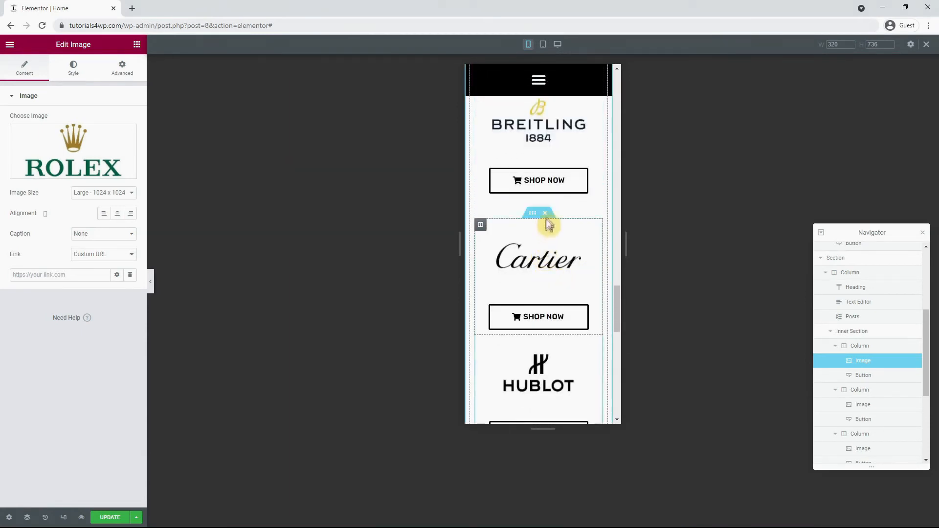
# Step: In the mobile view, unlink the margins of the Cartier row's inner section and set its top margin to 0
pyautogui.click(532, 213)
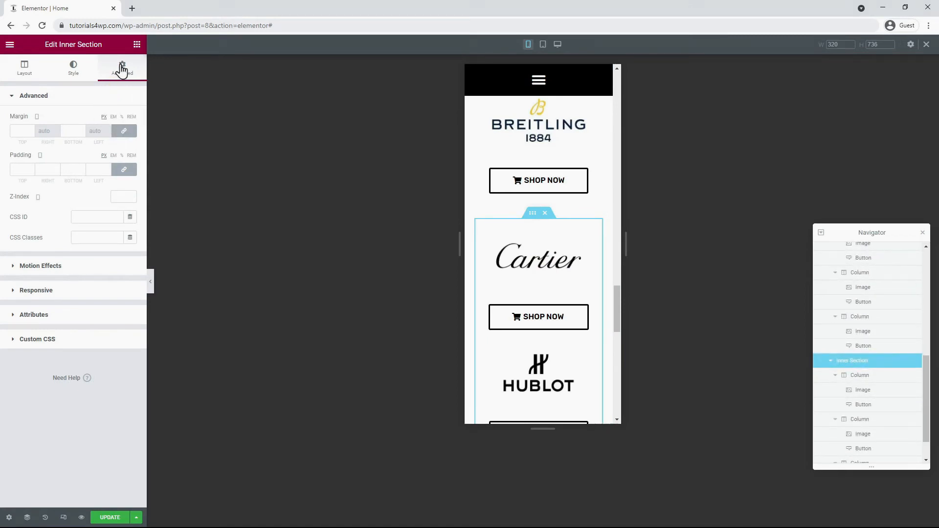
pyautogui.click(125, 134)
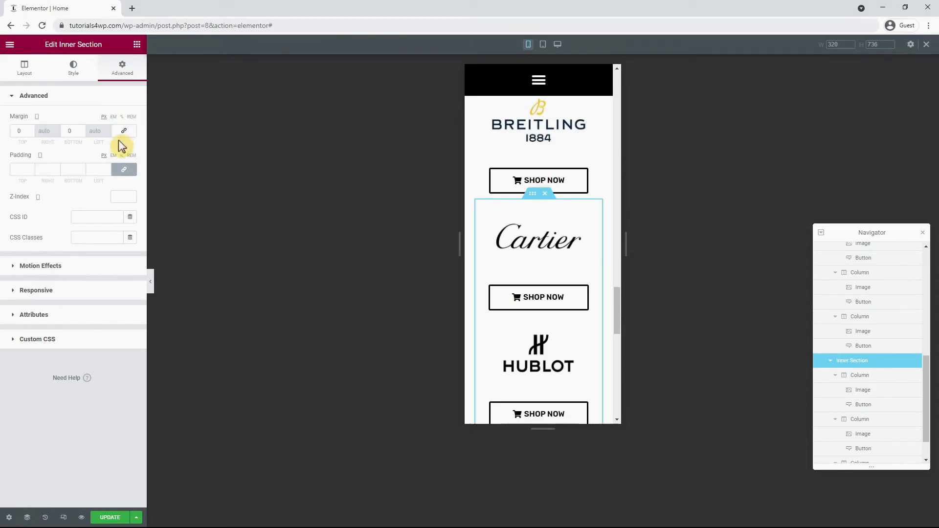
pyautogui.scroll(-5, 597, 257)
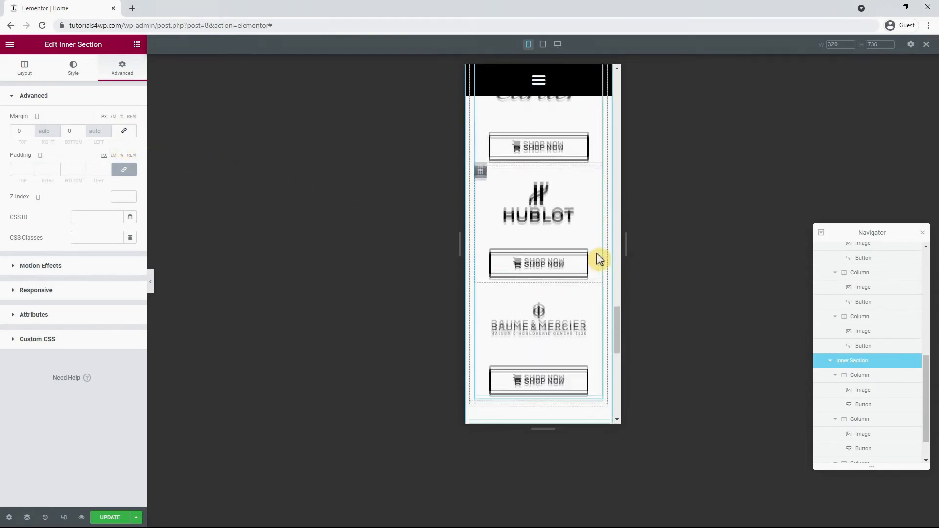
pyautogui.scroll(8, 599, 260)
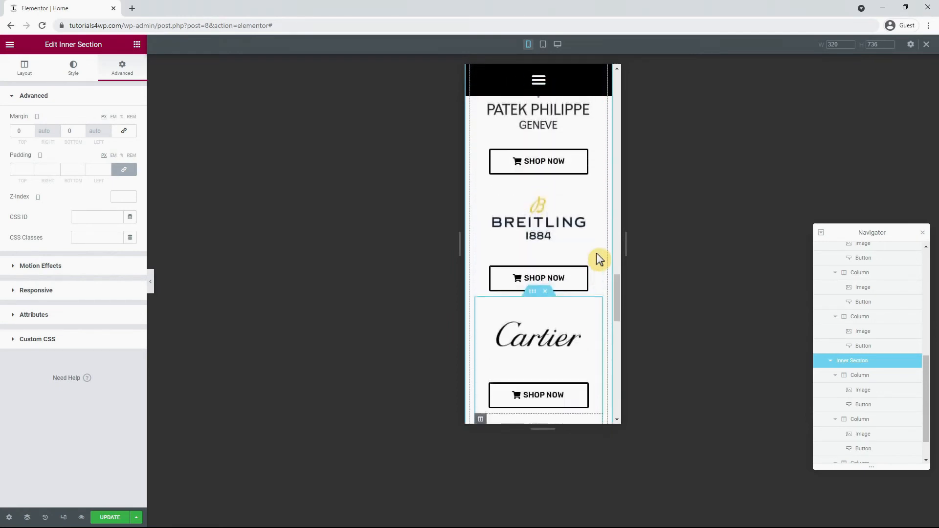
pyautogui.scroll(3, 598, 259)
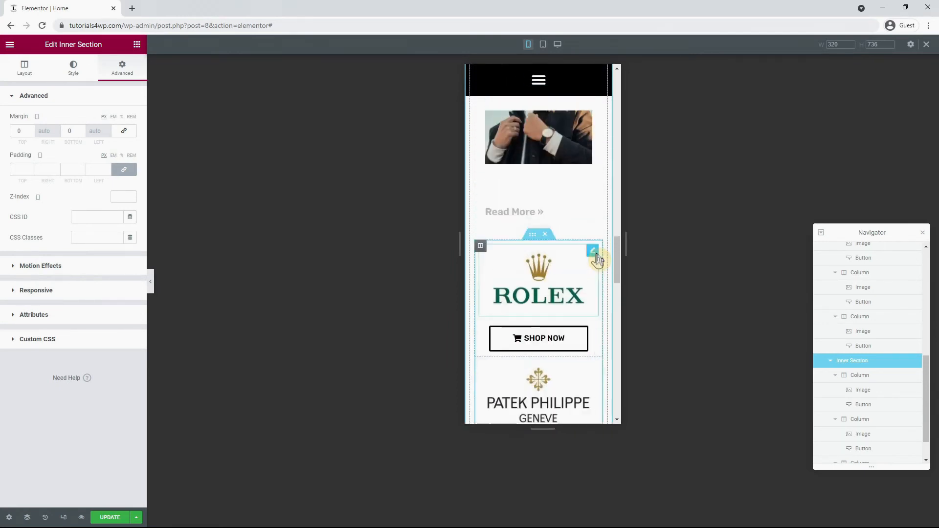
pyautogui.scroll(-4, 598, 259)
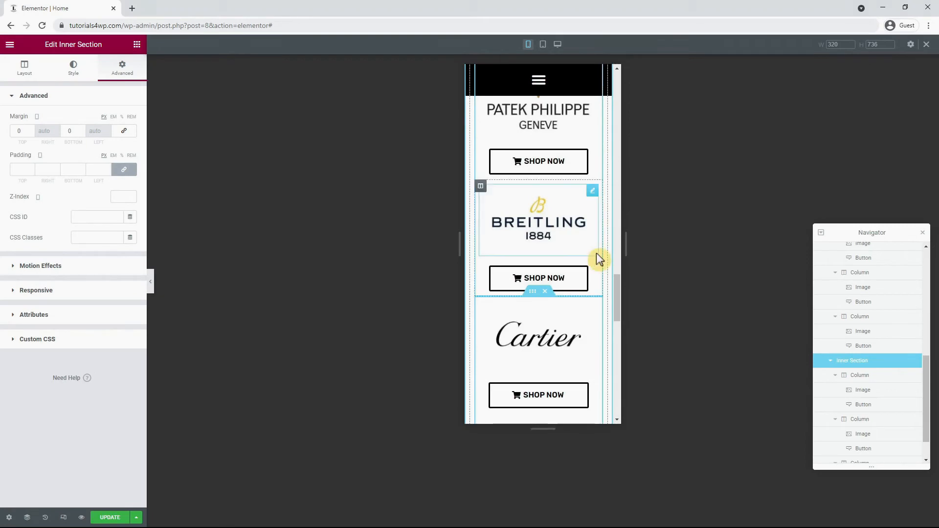
# Step: Return to the desktop view and delete the posts widget with the watch photos from the "Buy online" section
pyautogui.click(558, 44)
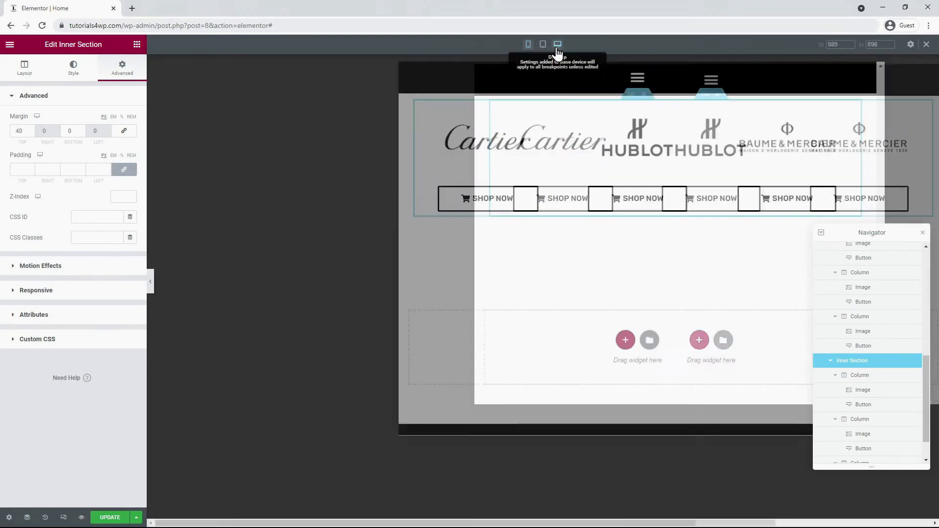
pyautogui.scroll(10, 650, 233)
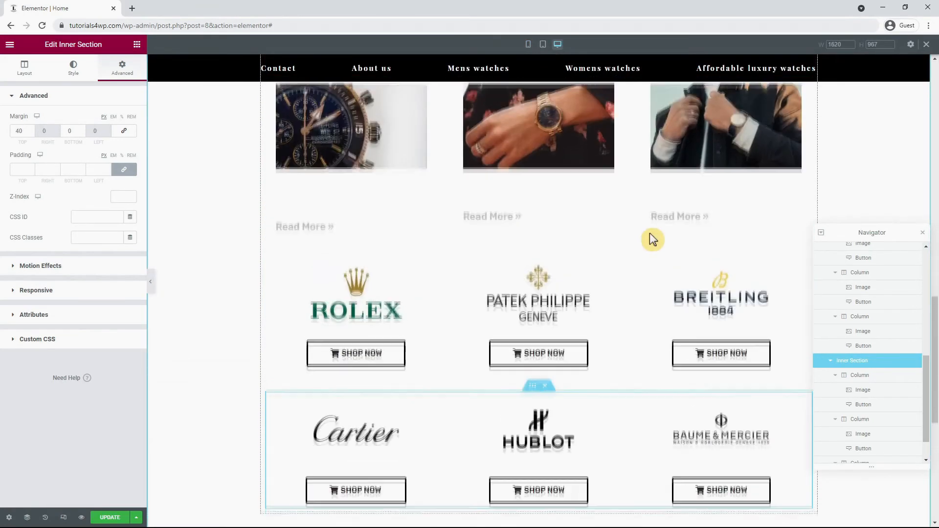
pyautogui.scroll(2, 648, 249)
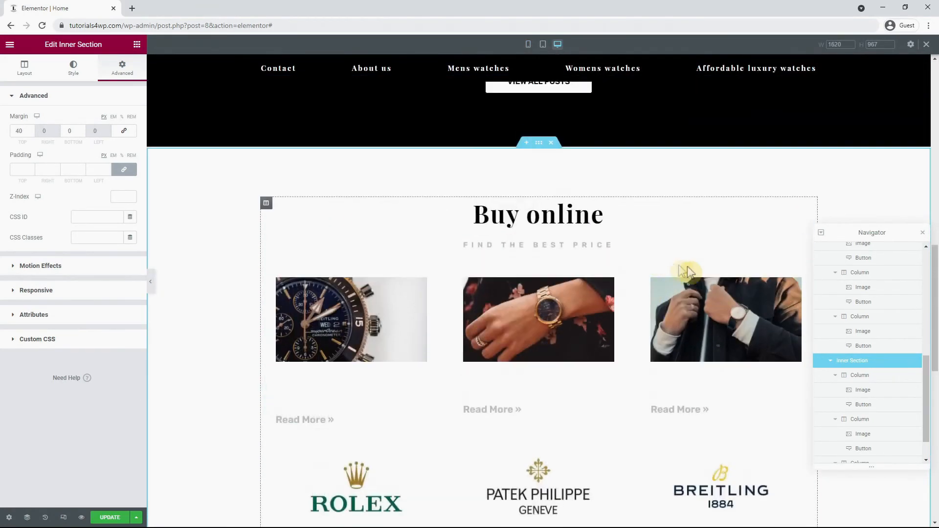
pyautogui.rightClick(693, 306)
pyautogui.click(730, 439)
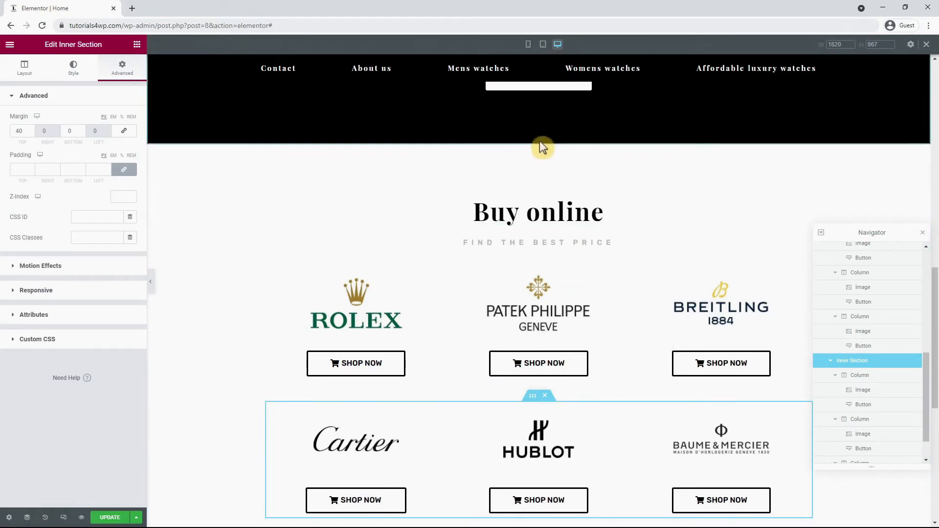
# Step: Duplicate the "Buy online" section and delete both brand logo rows from the copy
pyautogui.rightClick(542, 143)
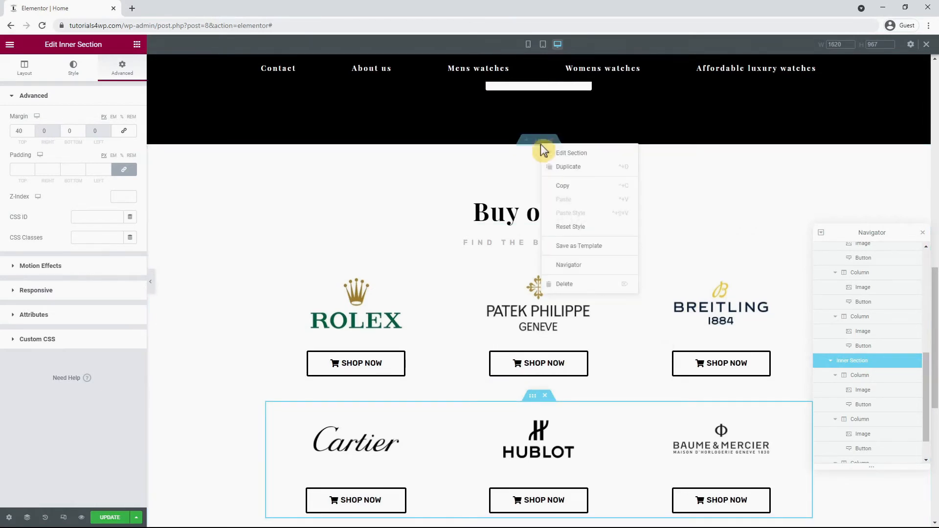
pyautogui.click(558, 170)
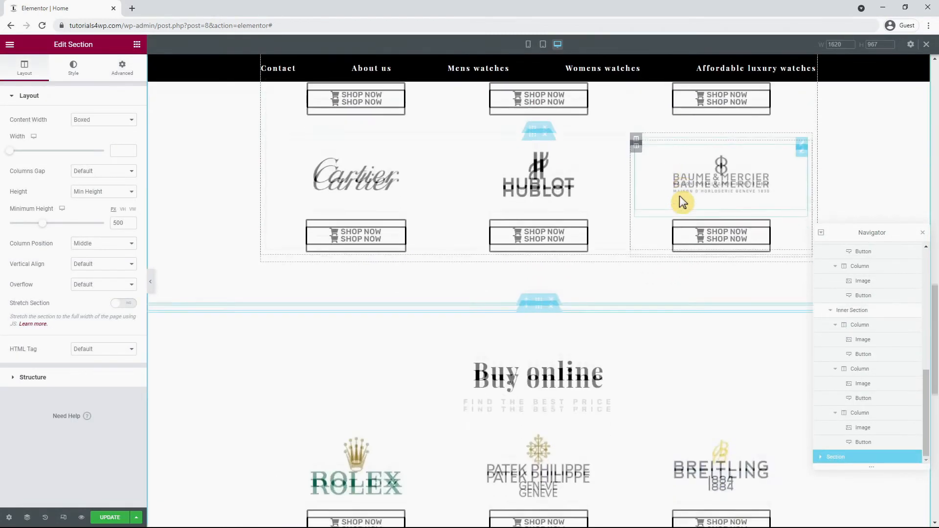
pyautogui.scroll(1, 680, 196)
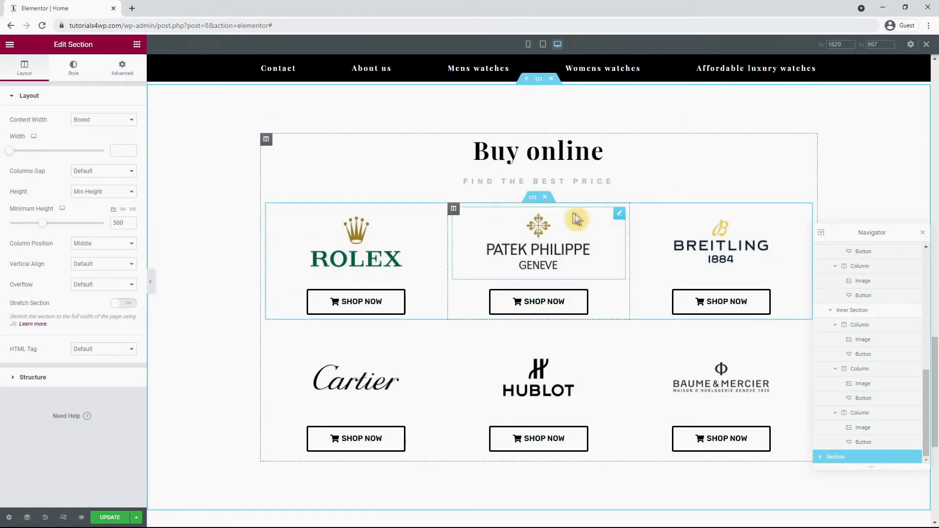
pyautogui.click(546, 198)
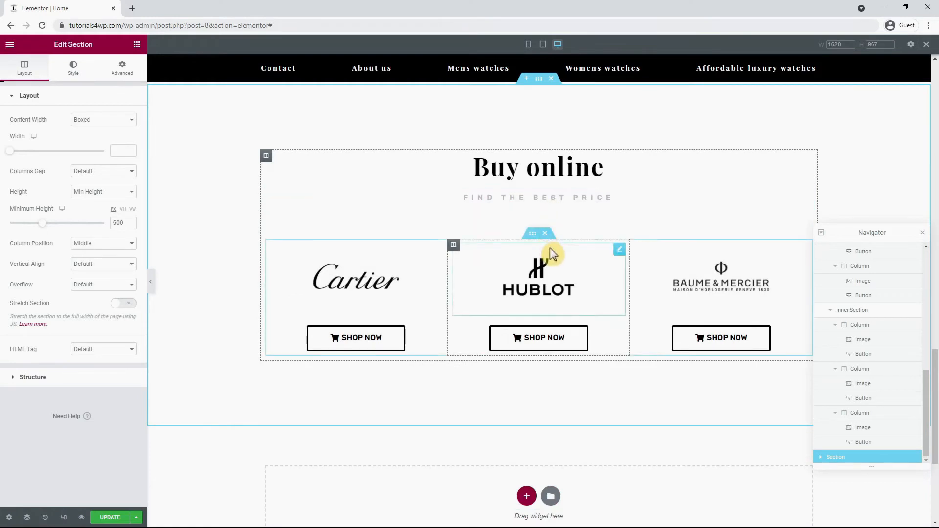
pyautogui.click(545, 234)
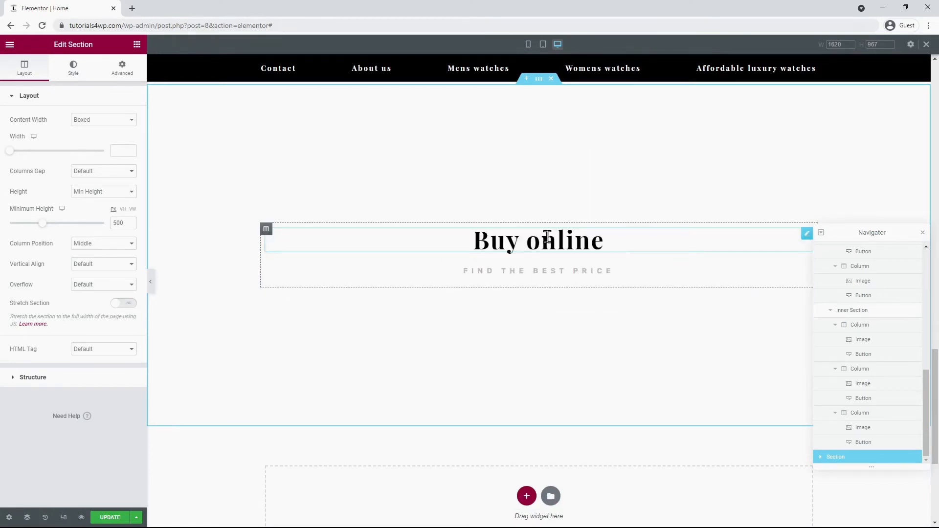
# Step: Change the duplicated section's heading to "About us"
pyautogui.click(545, 243)
pyautogui.moveTo(46, 131); pyautogui.dragTo(4, 133)
pyautogui.write('Abo')
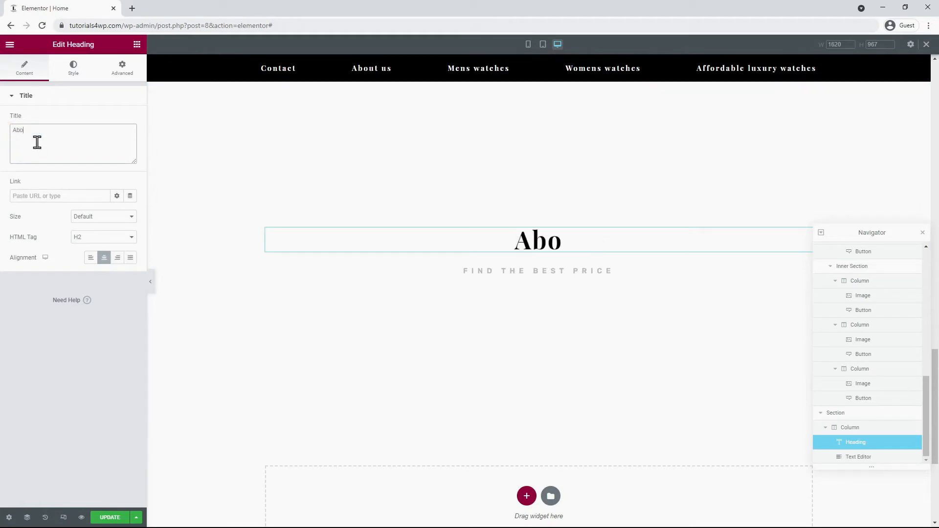
pyautogui.write('ut us')
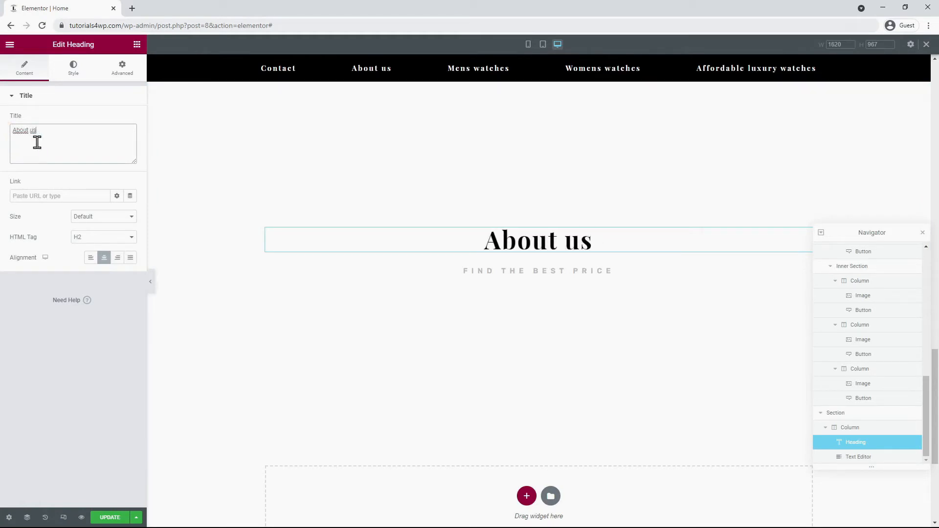
# Step: Replace the subtitle below "About us" with "You know what time it is!" and a paragraph on latest news, special offers and exclusive luxury watch brand reviews
pyautogui.click(489, 272)
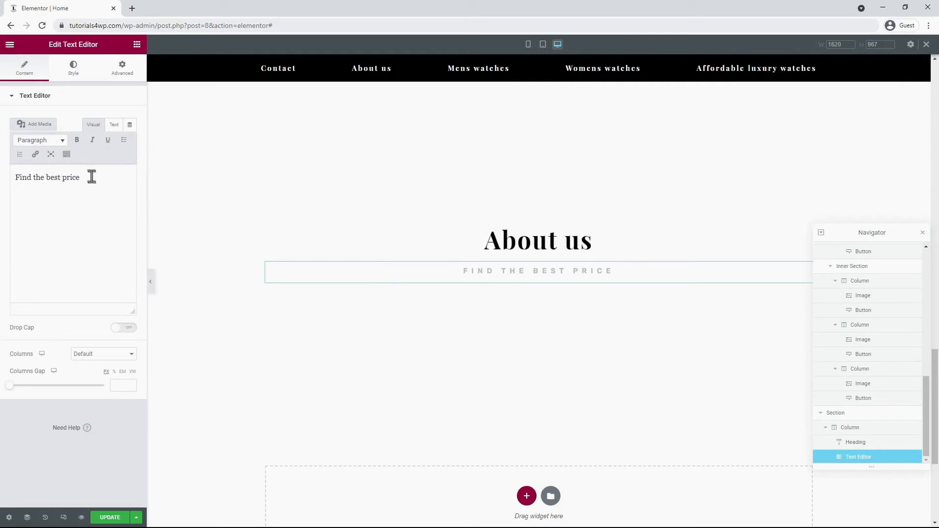
pyautogui.moveTo(88, 177); pyautogui.dragTo(2, 172)
pyautogui.write('You know what time it is! We keep you updated on the latest news and special offers and reviews for exclusive luxury watch brands for men and women.')
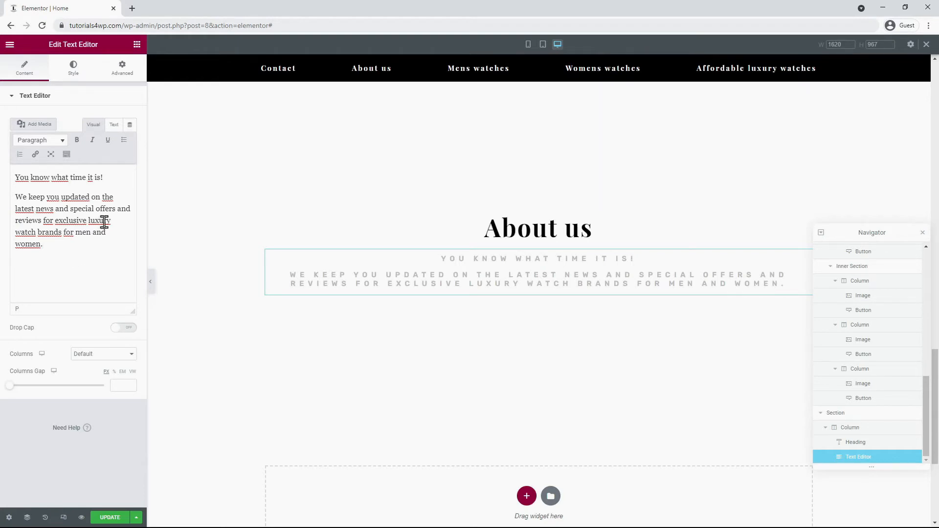
# Step: Set the text color of the "About us" description to black, #000000
pyautogui.click(76, 73)
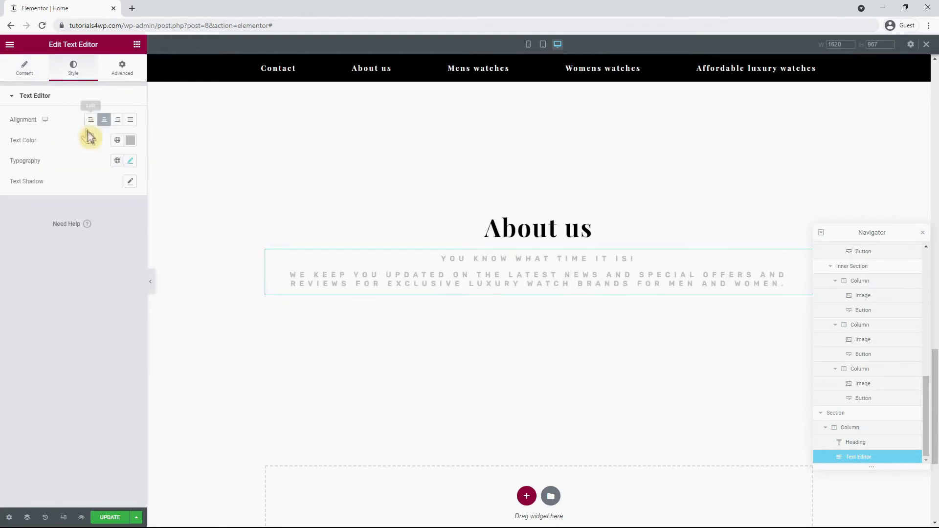
pyautogui.click(130, 141)
pyautogui.moveTo(84, 204); pyautogui.dragTo(14, 264)
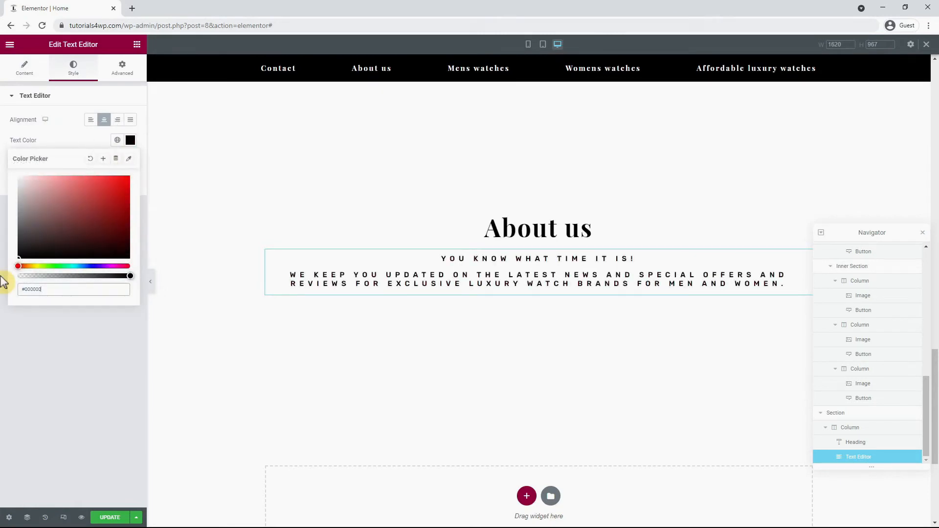
pyautogui.click(53, 359)
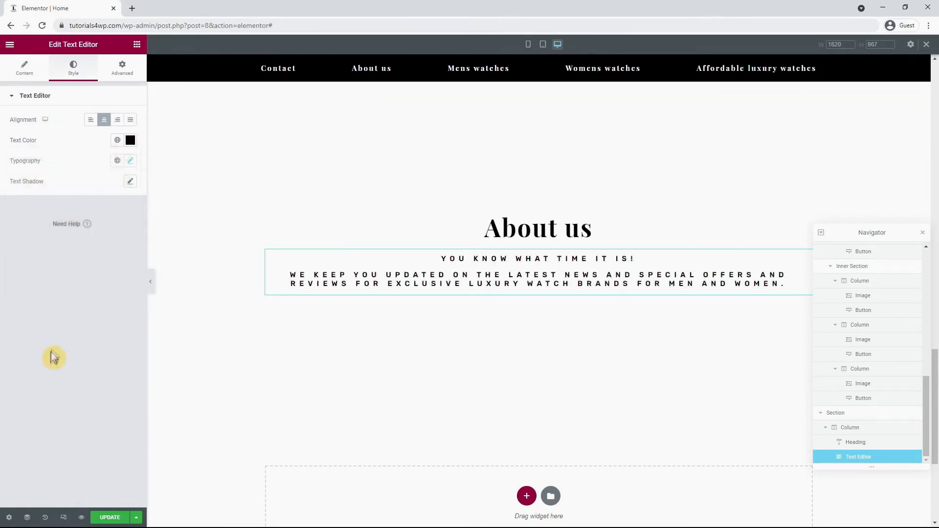
# Step: Set the description's typography to weight 300, Default transform and a letter spacing of 1.2
pyautogui.click(130, 161)
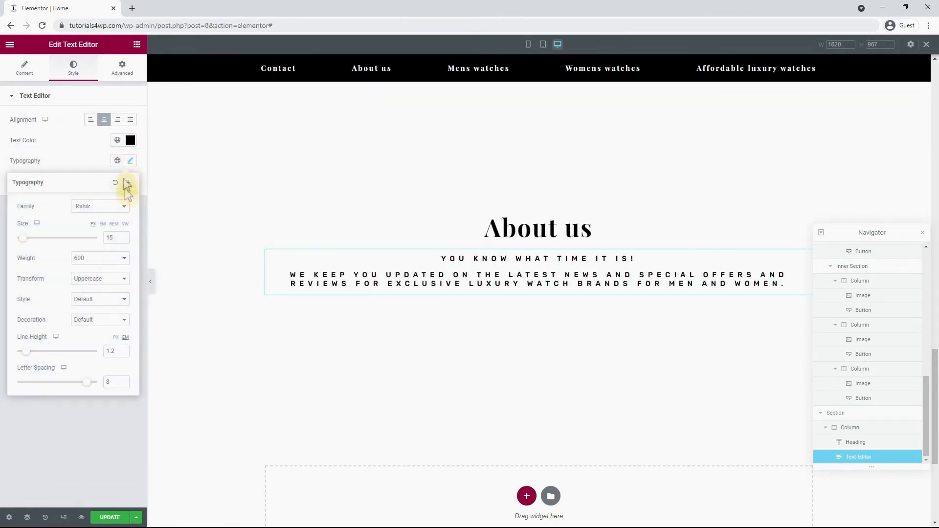
pyautogui.click(90, 290)
pyautogui.click(93, 280)
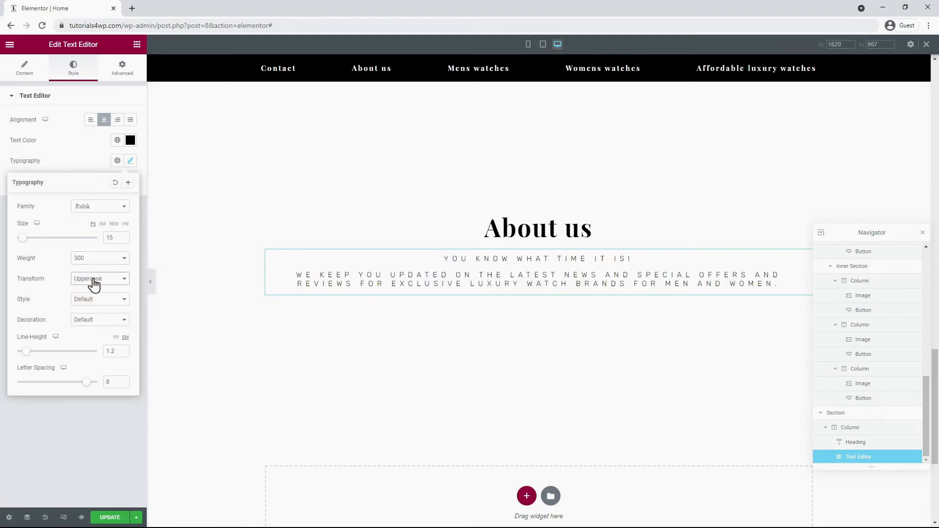
pyautogui.click(101, 298)
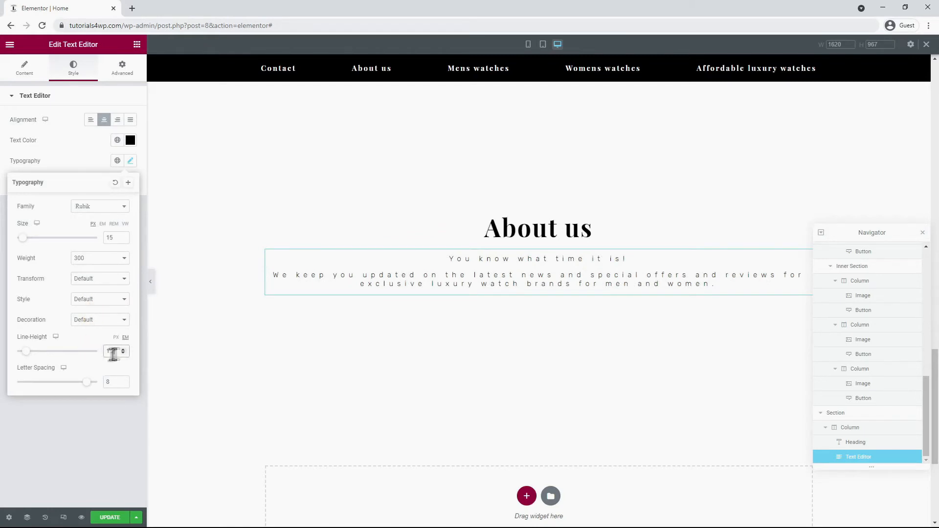
pyautogui.doubleClick(109, 382)
pyautogui.write('1.2')
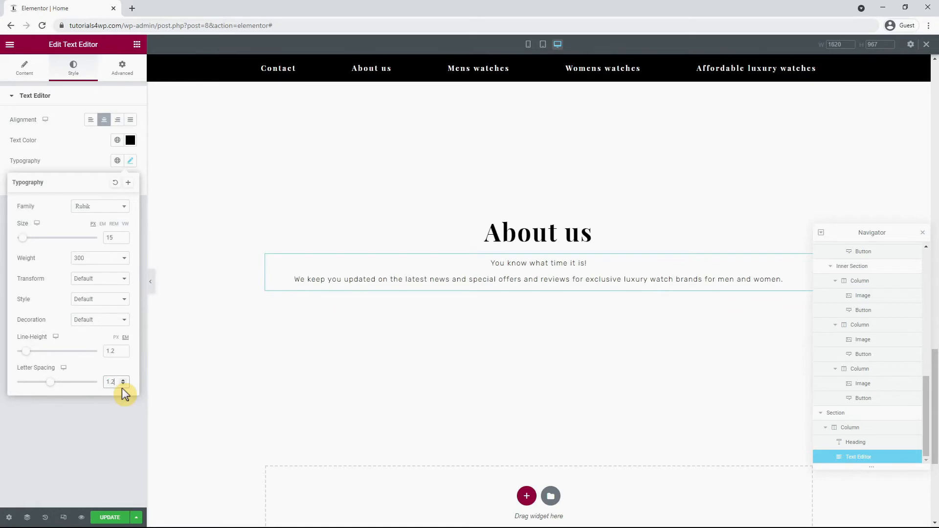
pyautogui.click(100, 439)
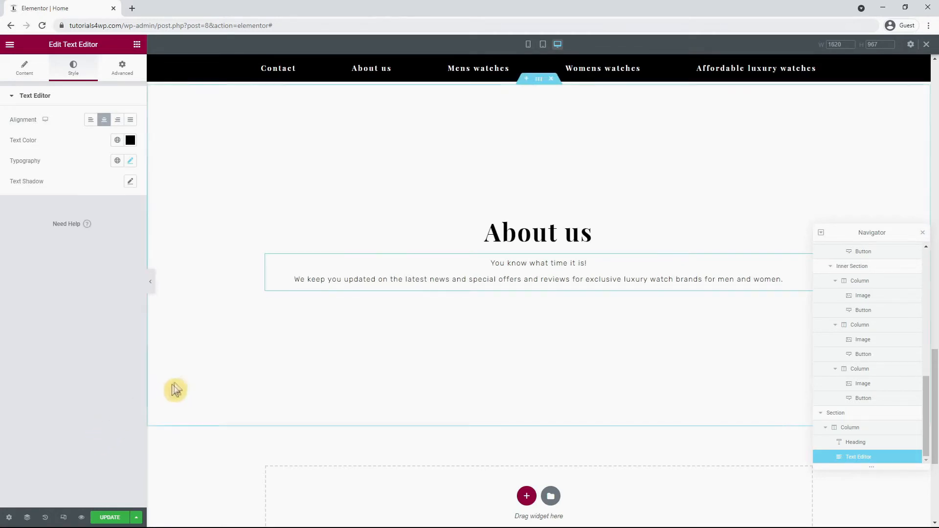
# Step: Duplicate the Shop Now button below the Cartier logo and move the copy below the "About us" description
pyautogui.scroll(1, 245, 354)
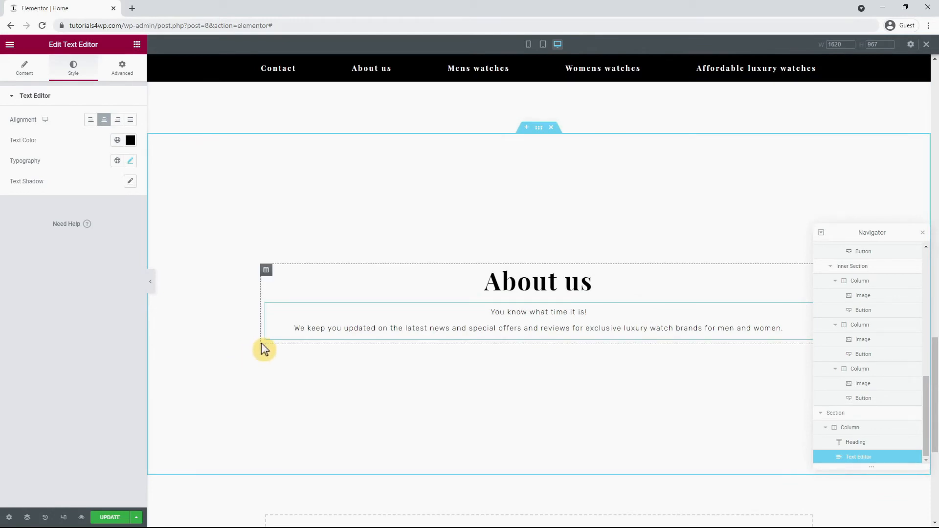
pyautogui.scroll(5, 262, 351)
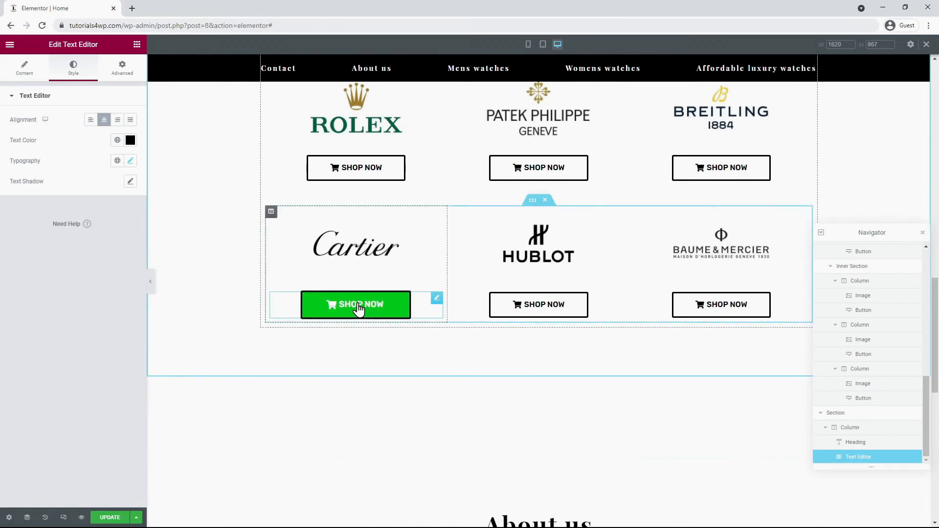
pyautogui.rightClick(357, 304)
pyautogui.click(383, 326)
pyautogui.moveTo(387, 337); pyautogui.dragTo(549, 248)
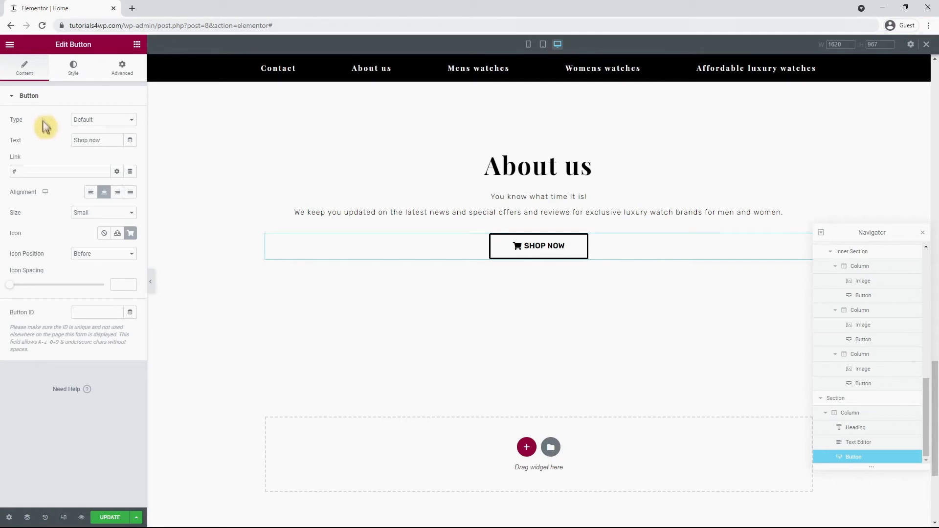
pyautogui.click(104, 234)
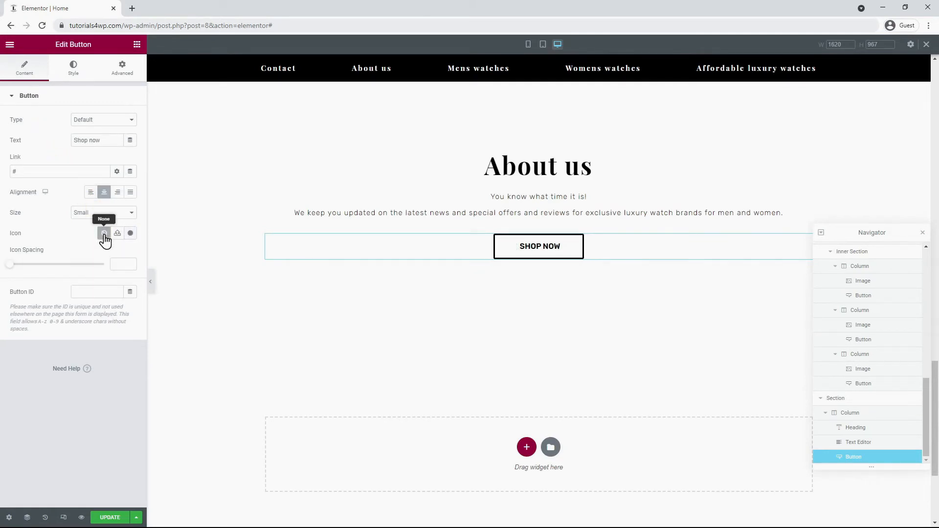
pyautogui.click(97, 142)
pyautogui.write('Read More')
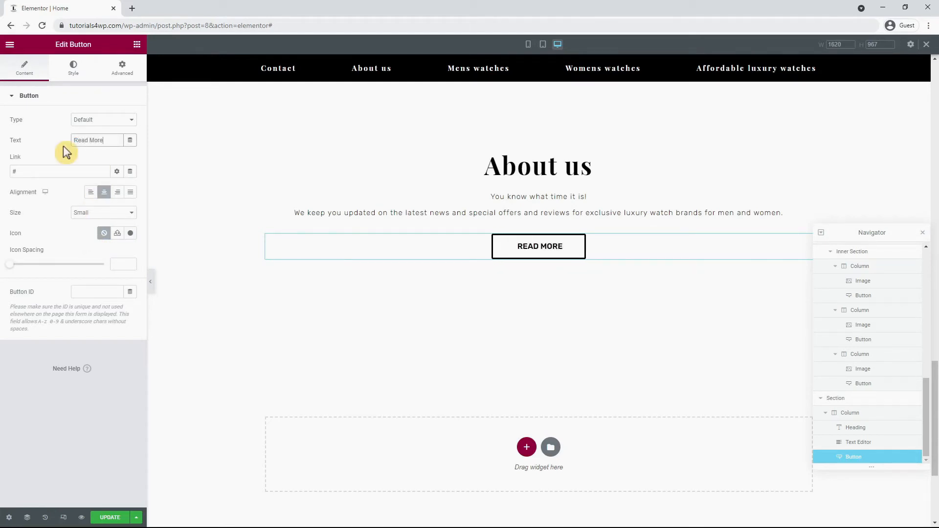
pyautogui.click(60, 172)
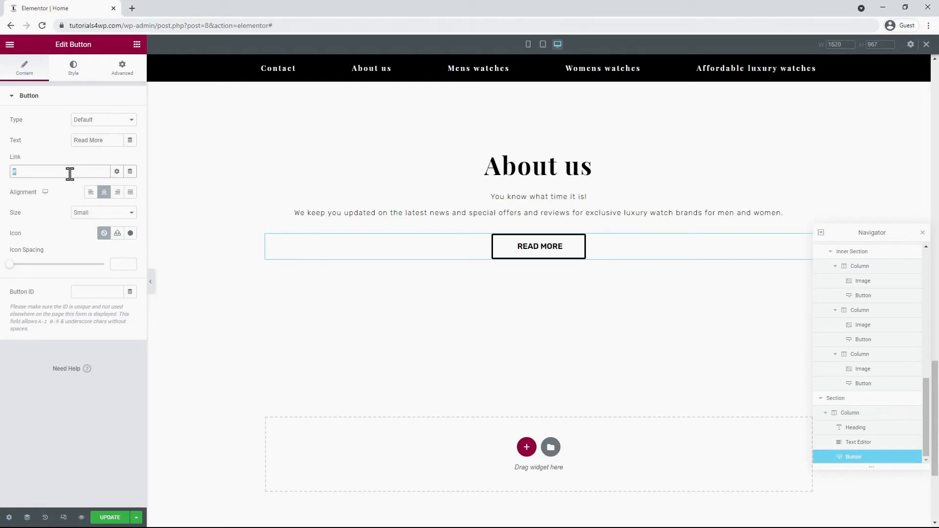
pyautogui.write('https://tutorials4wp.com/about-us')
# Step: Set the Read More button's normal text color to white, #FFFFFF
pyautogui.click(74, 73)
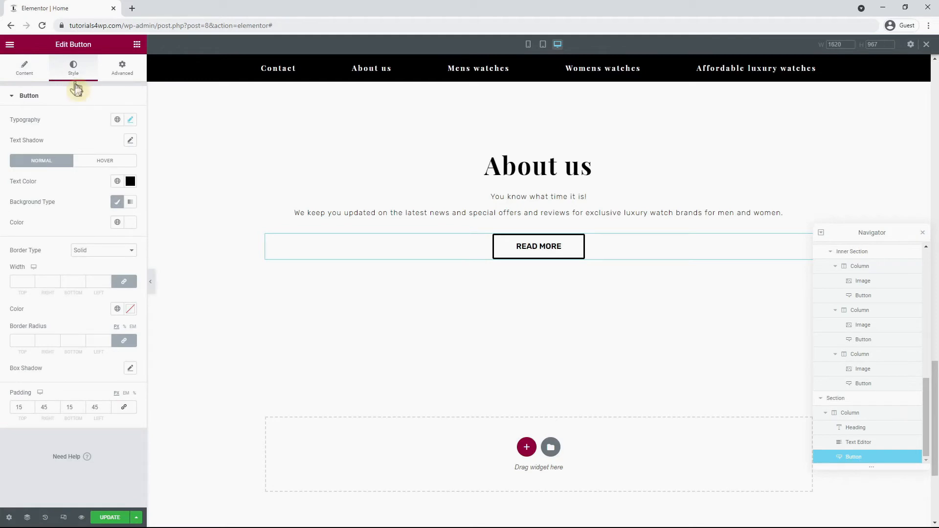
pyautogui.click(129, 182)
pyautogui.moveTo(29, 225); pyautogui.dragTo(2, 214)
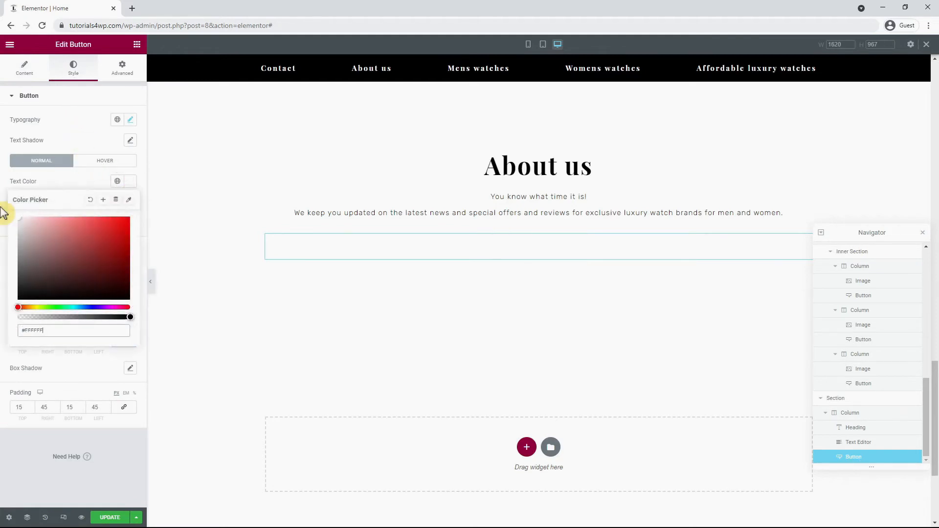
# Step: Set the Read More button's normal background color to black, #000000
pyautogui.click(60, 188)
pyautogui.click(130, 222)
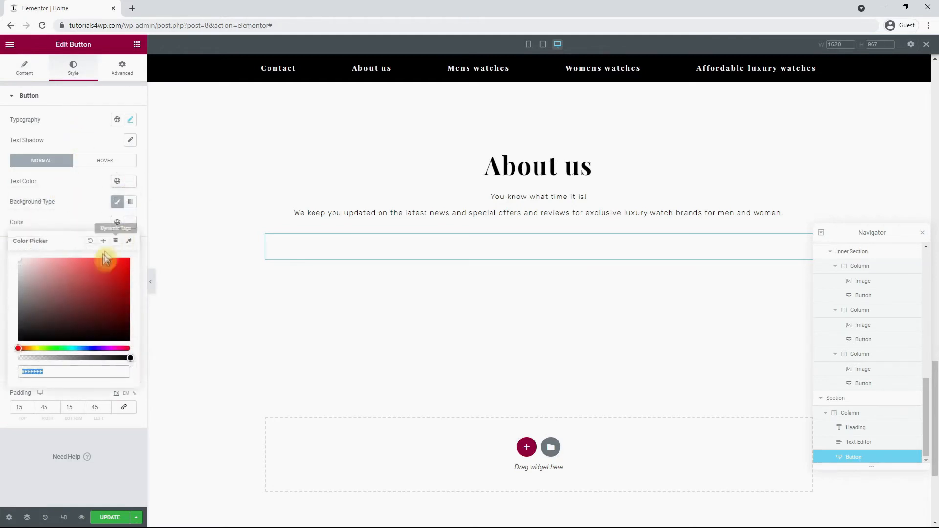
pyautogui.moveTo(105, 256); pyautogui.dragTo(5, 415)
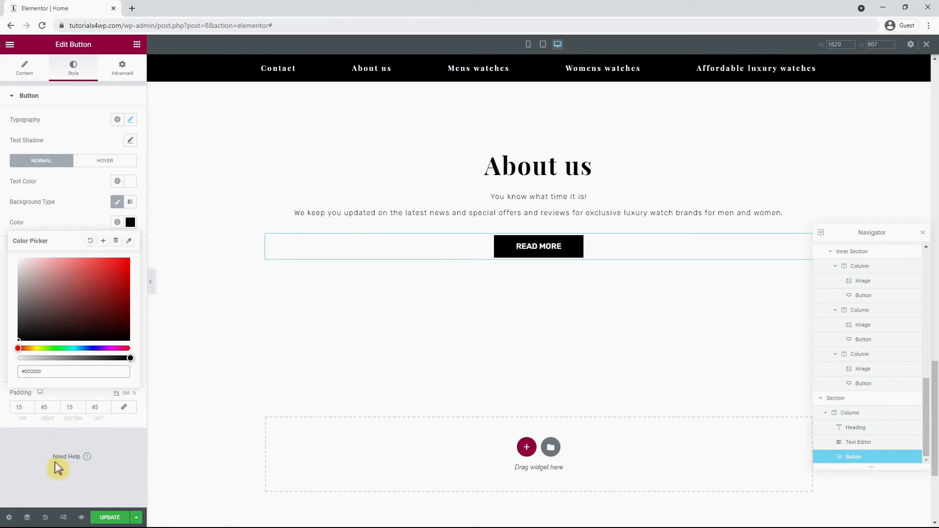
# Step: Upload "breitling watch review.jpg" to the media library for the "About us" section's background image
pyautogui.scroll(2, 573, 164)
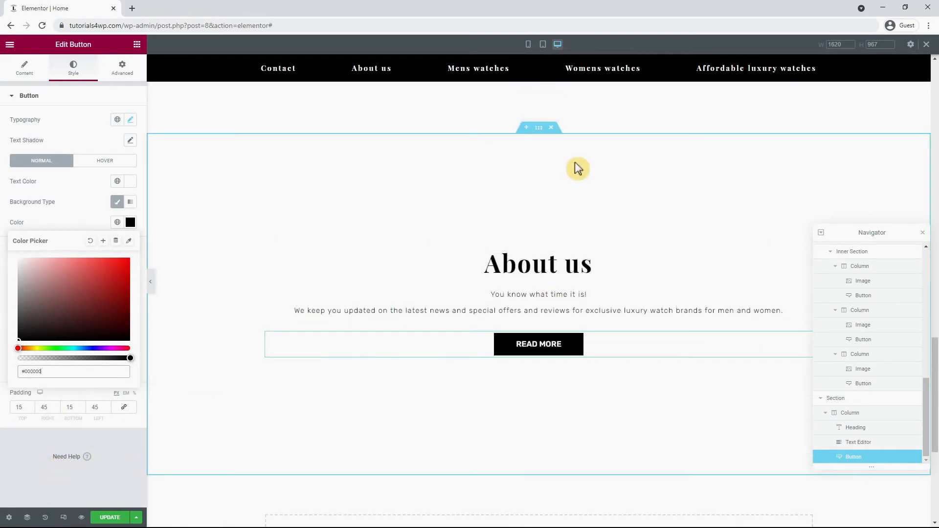
pyautogui.click(538, 128)
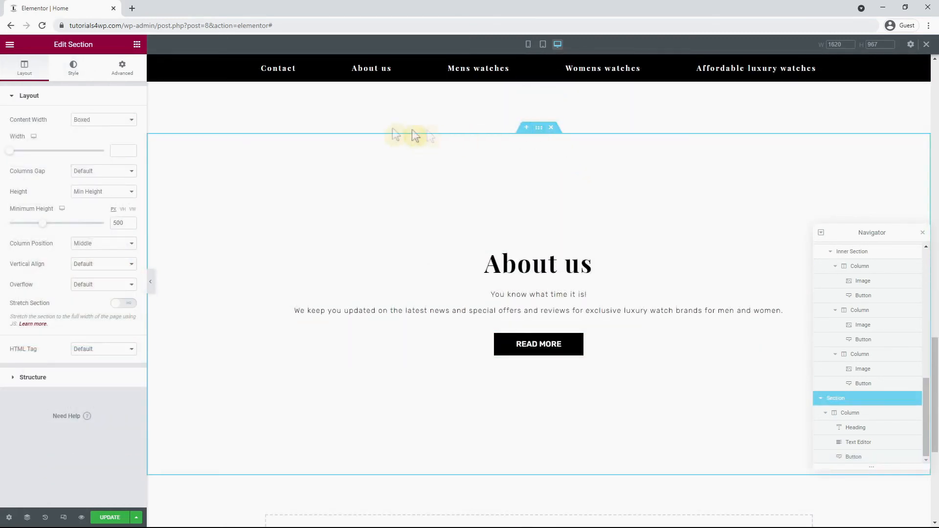
pyautogui.click(77, 72)
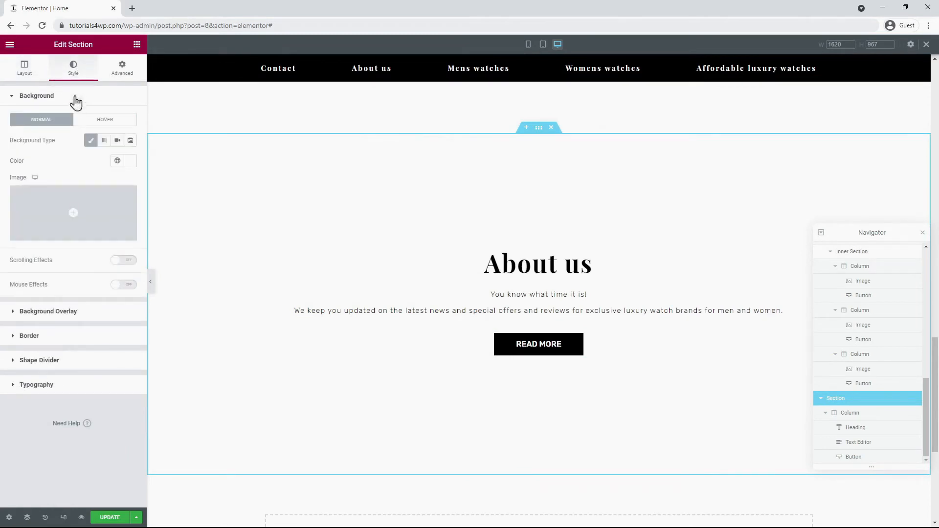
pyautogui.click(82, 214)
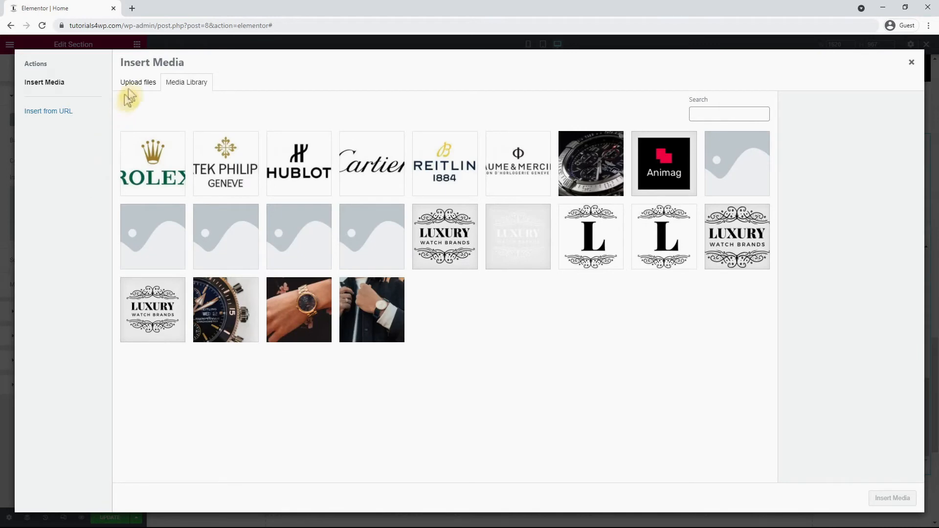
pyautogui.click(138, 83)
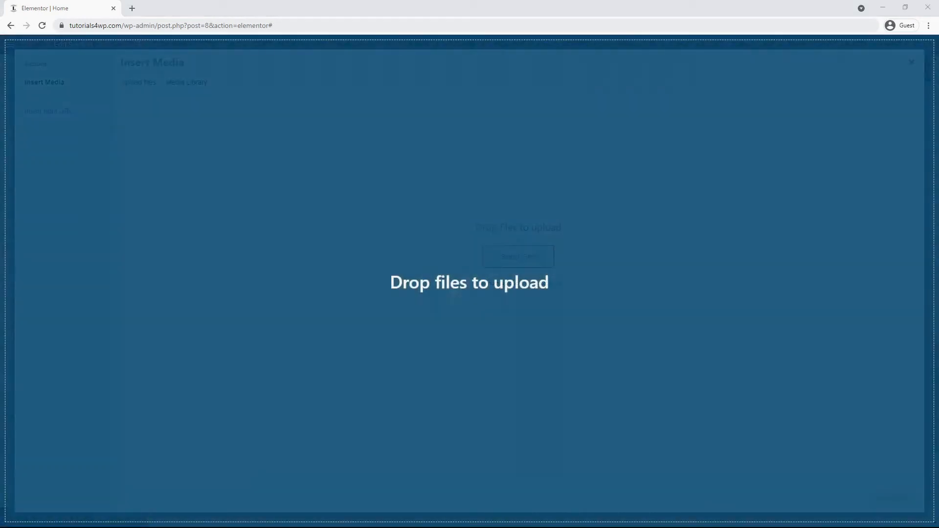
pyautogui.moveTo(938, 283); pyautogui.dragTo(761, 286)
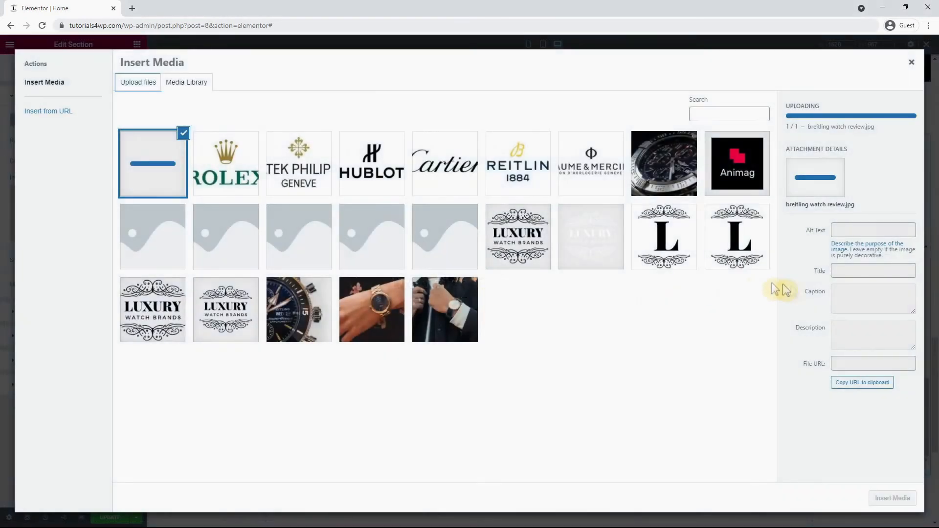
# Step: Enter "breitling watch review" as the image's alt text, caption and description, and insert it as the section background
pyautogui.tripleClick(857, 265)
pyautogui.hotkey('ctrl', 'c')
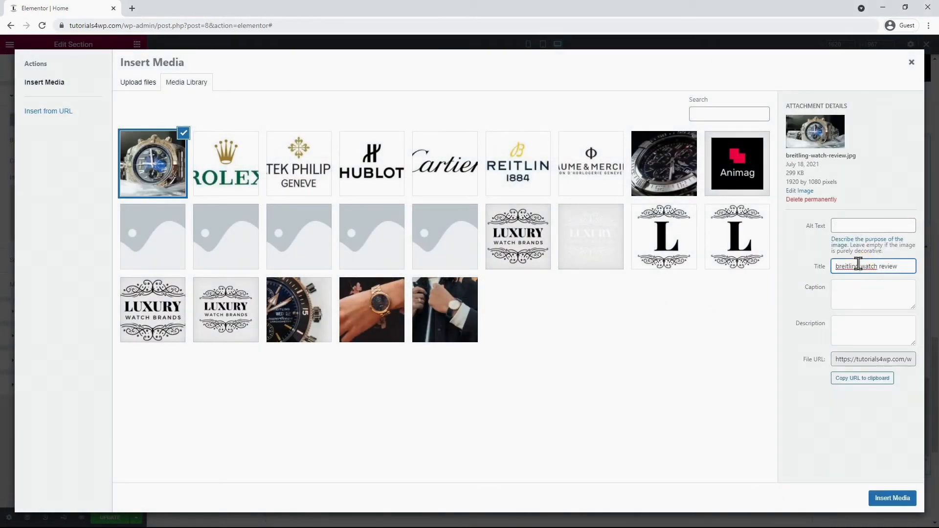
pyautogui.click(870, 227)
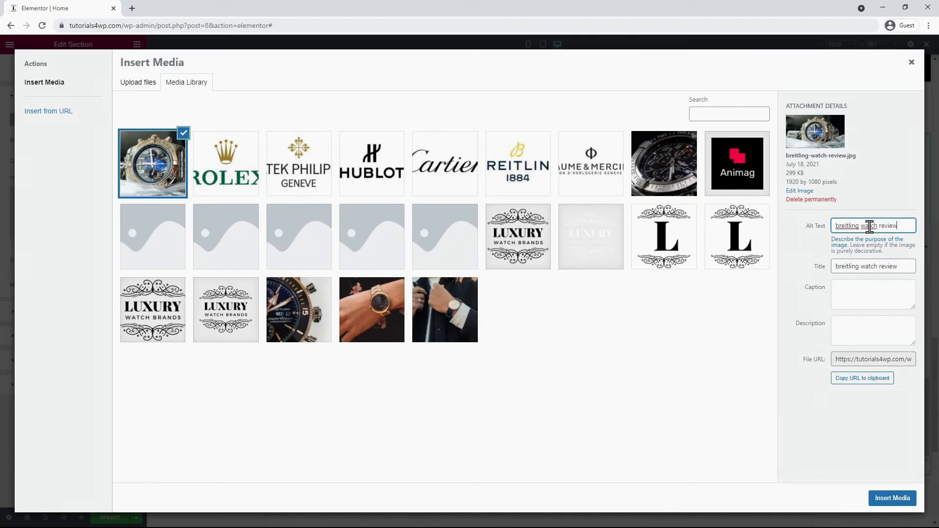
pyautogui.click(846, 302)
pyautogui.hotkey('ctrl', 'v')
pyautogui.click(890, 329)
pyautogui.hotkey('ctrl', 'v')
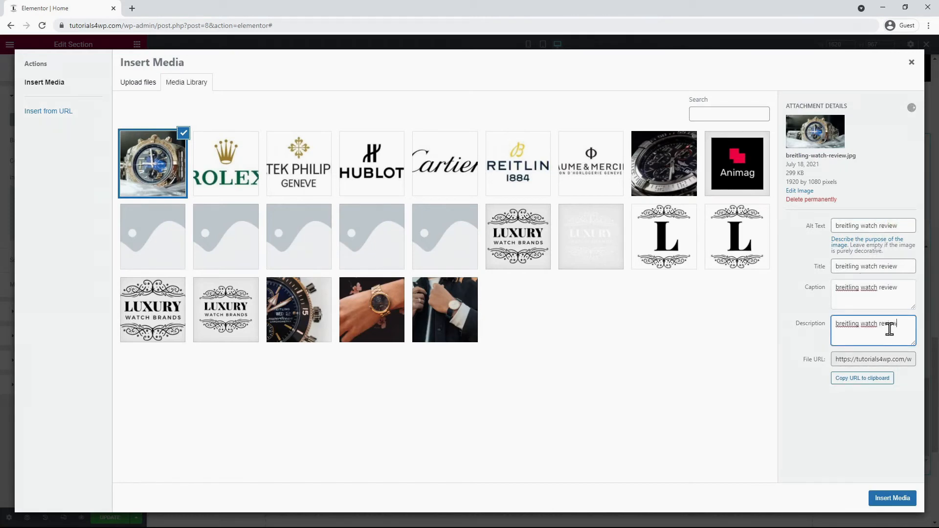
pyautogui.click(880, 498)
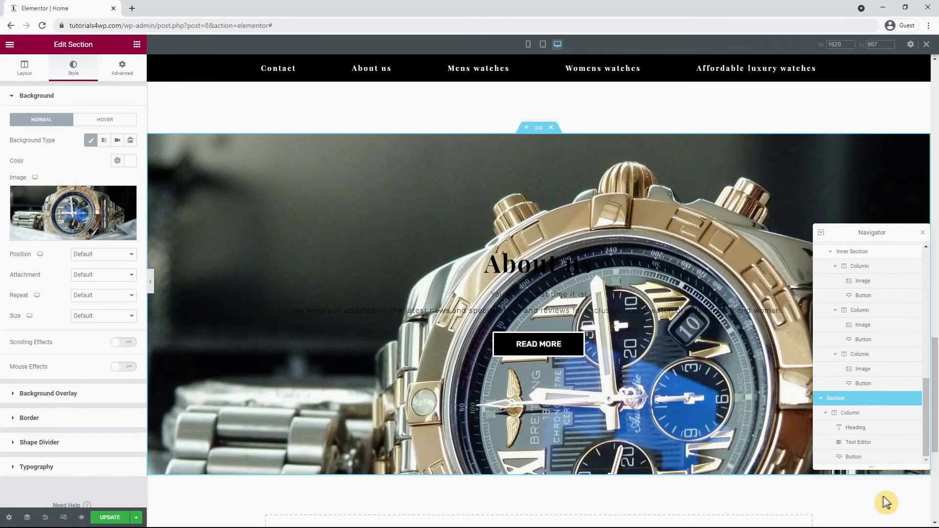
# Step: Add a classic background overlay to the "About us" section in white, #FFFFFF, with an opacity of 0.8
pyautogui.click(109, 394)
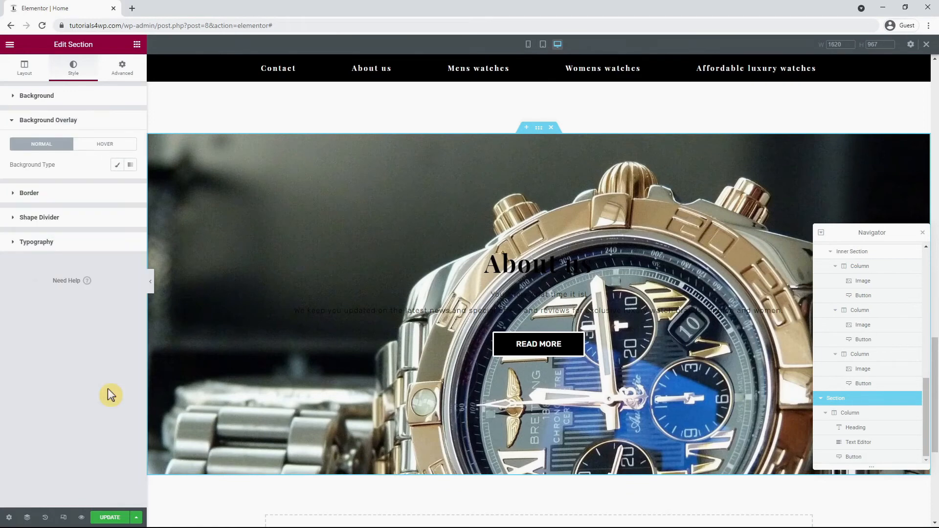
pyautogui.click(117, 166)
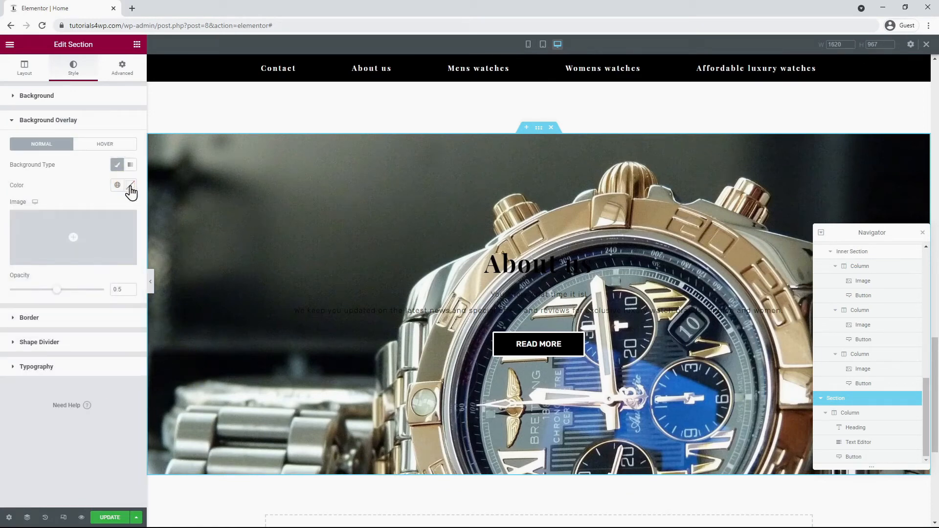
pyautogui.click(130, 186)
pyautogui.moveTo(64, 235); pyautogui.dragTo(6, 222)
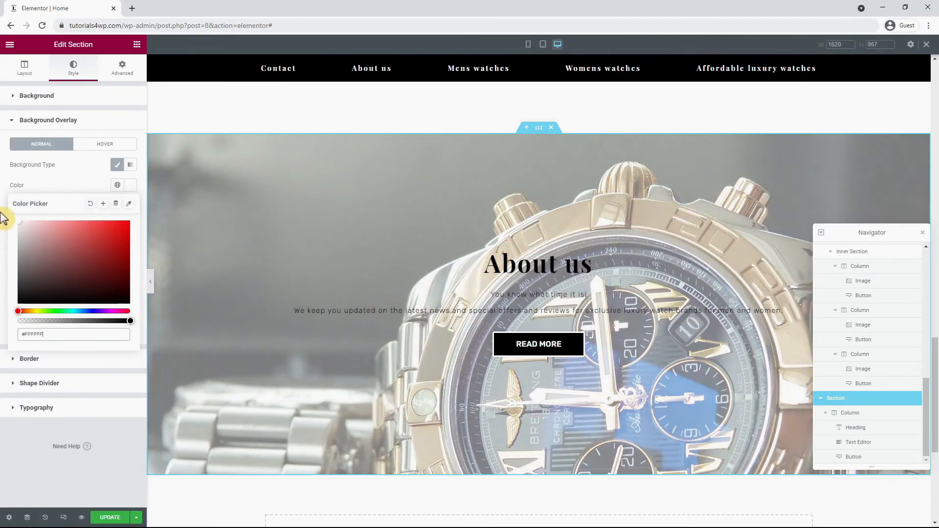
pyautogui.click(83, 214)
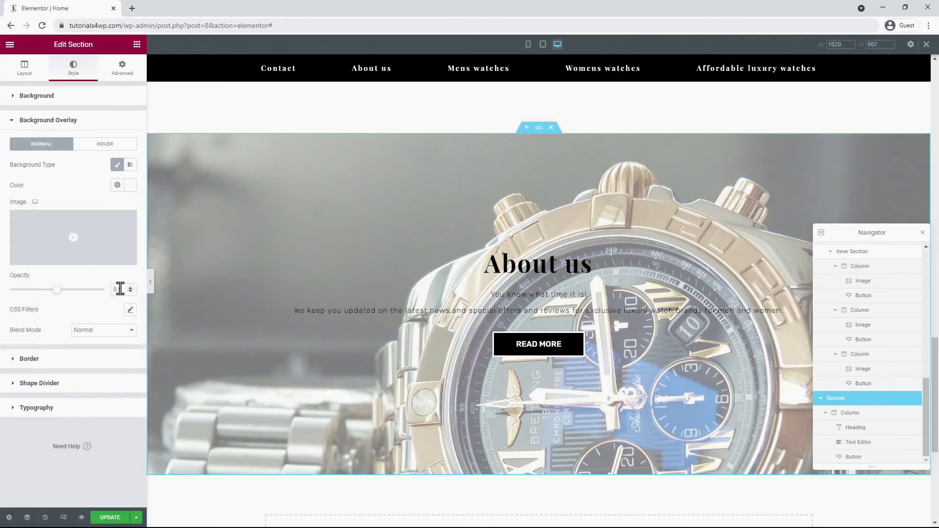
pyautogui.click(130, 287)
pyautogui.click(130, 288)
pyautogui.click(130, 288)
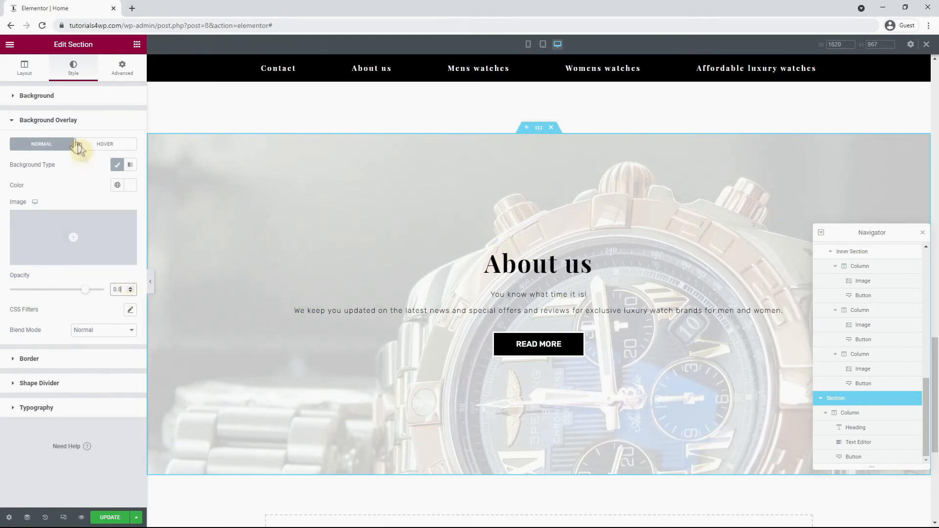
# Step: Set the section's background image position to Center Center and its size to Cover
pyautogui.click(44, 96)
pyautogui.click(88, 258)
pyautogui.click(109, 273)
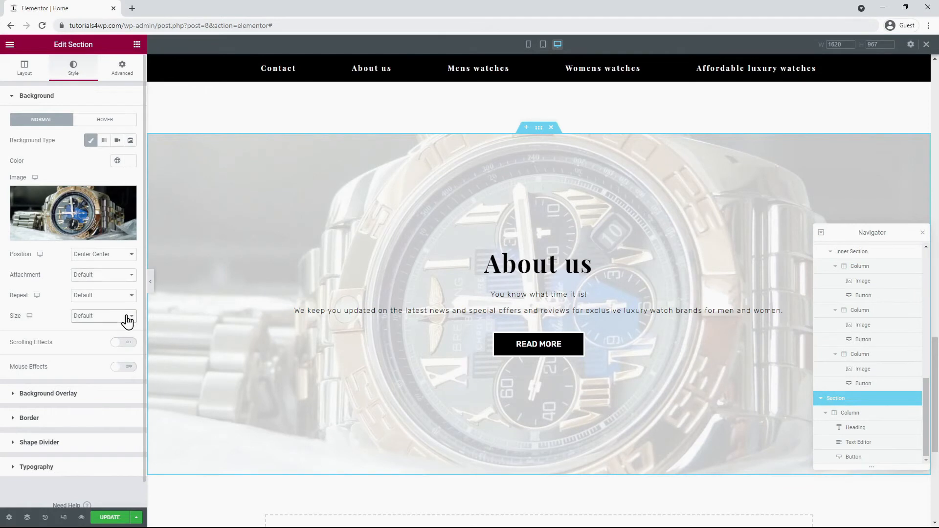
pyautogui.click(103, 345)
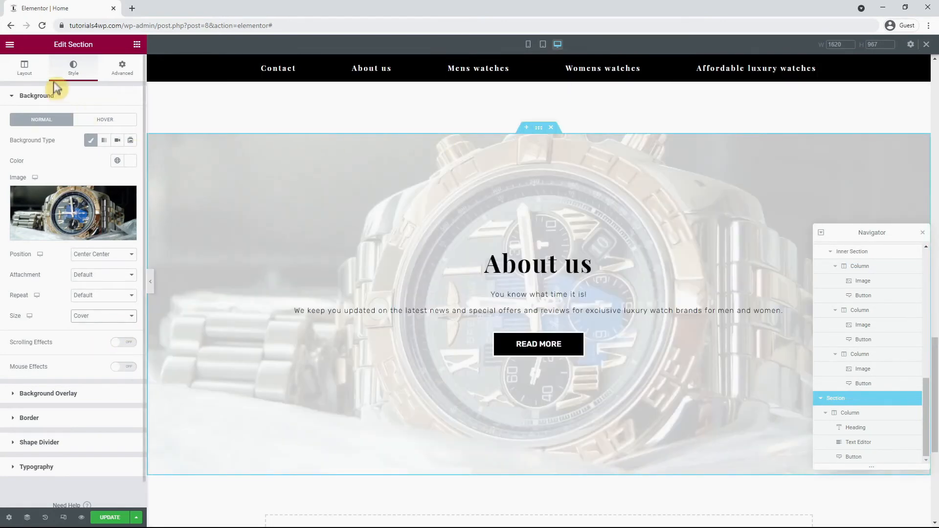
# Step: Set the "About us" section's border color to black, #000000
pyautogui.click(35, 419)
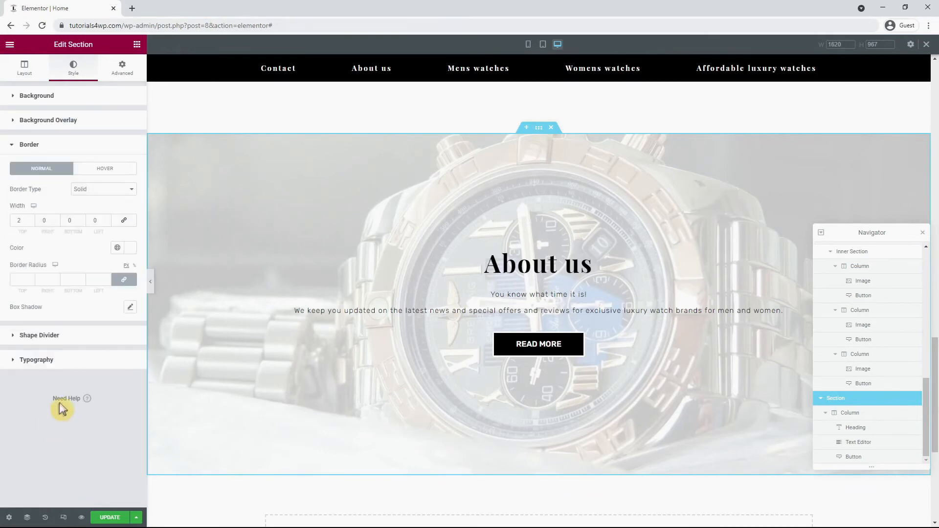
pyautogui.click(131, 252)
pyautogui.moveTo(95, 286); pyautogui.dragTo(9, 399)
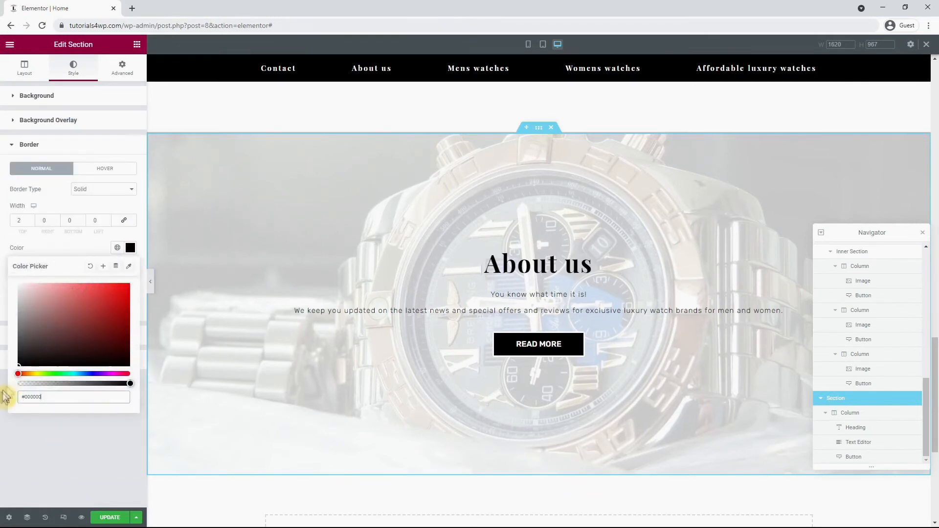
pyautogui.click(71, 449)
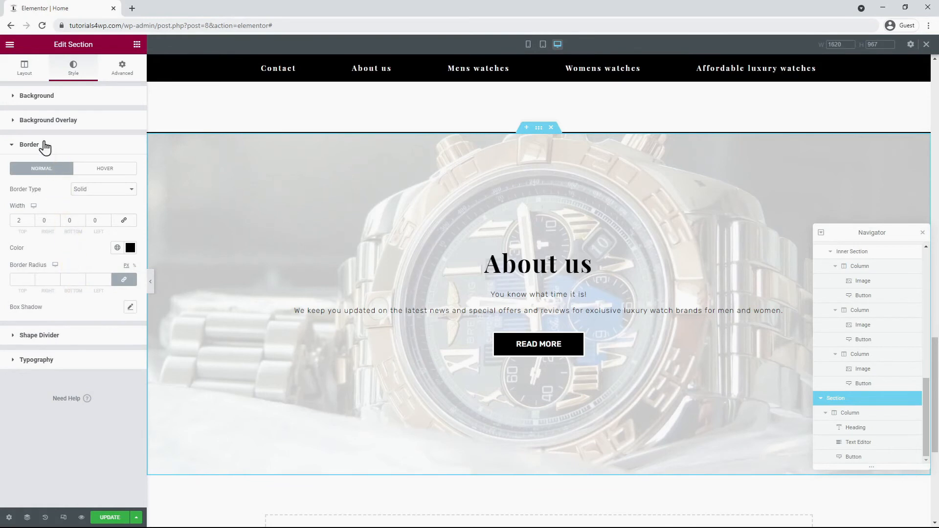
# Step: Set the "About us" section's minimum height to 550 px
pyautogui.click(25, 69)
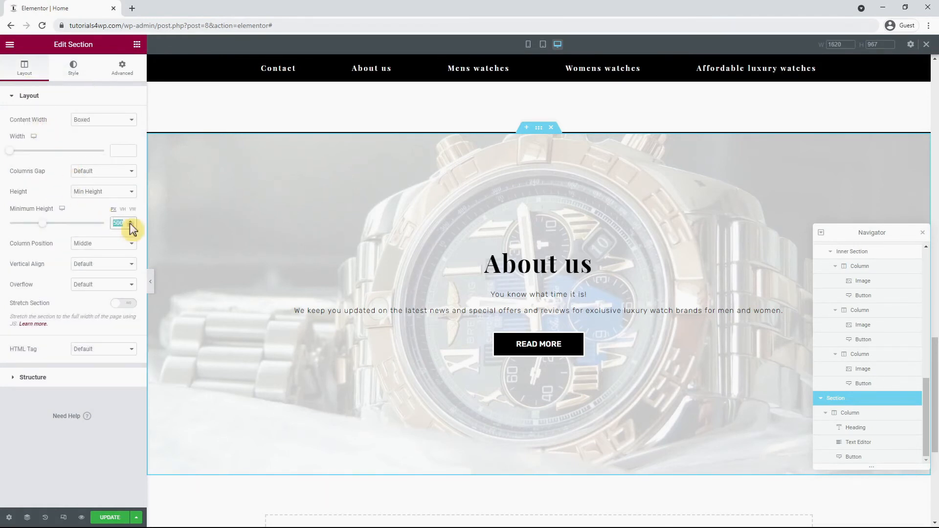
pyautogui.write('550')
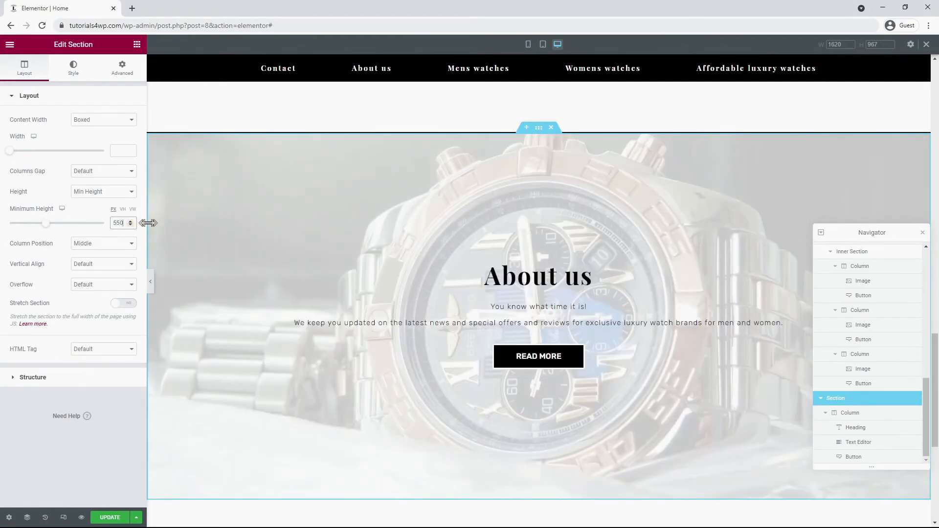
pyautogui.scroll(-1, 202, 204)
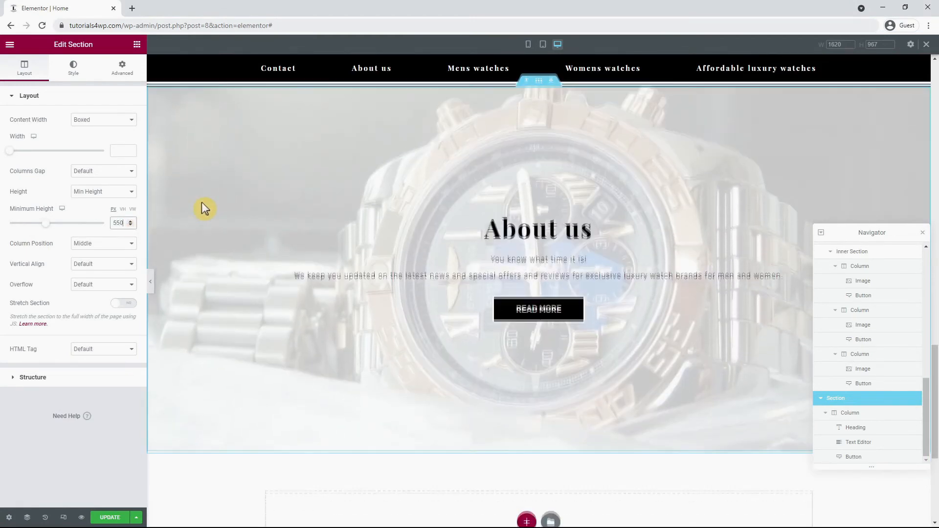
pyautogui.scroll(1, 202, 204)
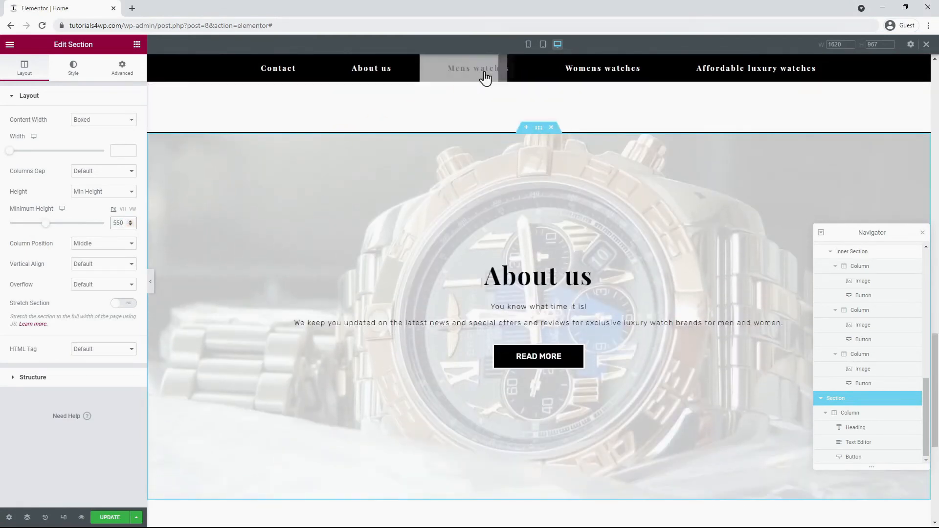
# Step: Check how the "About us" section's background, text and button are laid out in the tablet and mobile previews
pyautogui.click(543, 44)
pyautogui.scroll(-2, 597, 218)
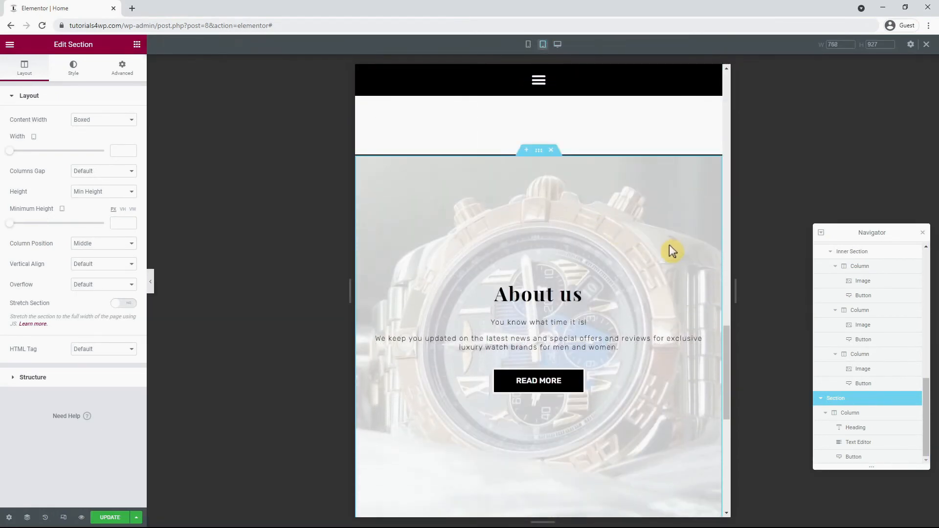
pyautogui.scroll(-1, 669, 246)
pyautogui.scroll(1, 656, 240)
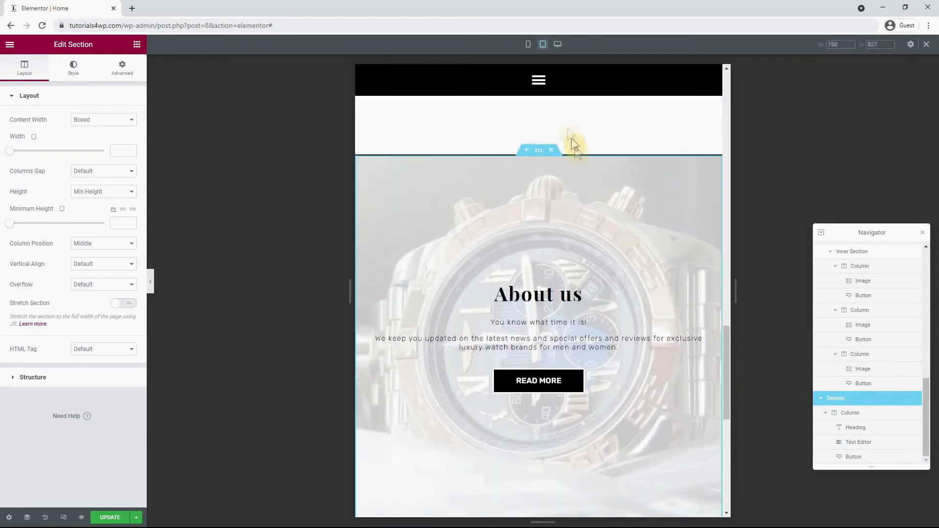
pyautogui.click(529, 45)
pyautogui.scroll(-6, 591, 190)
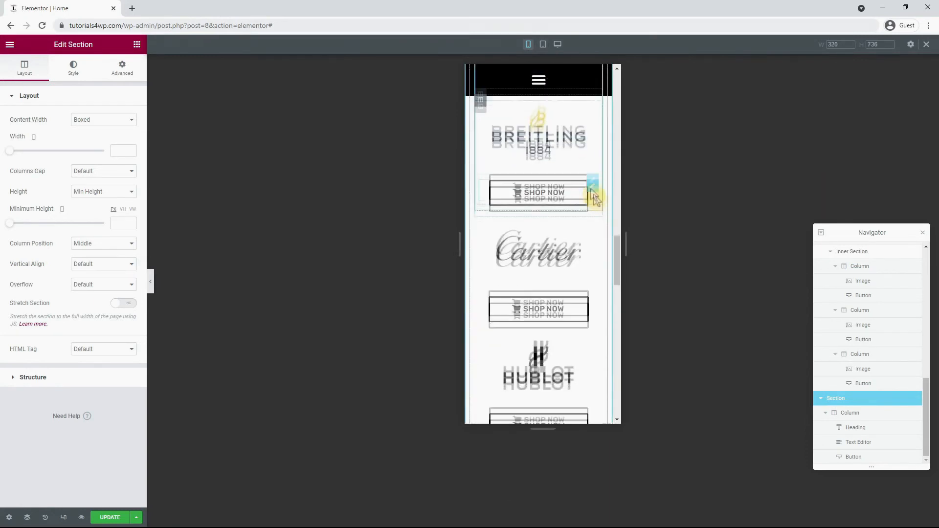
pyautogui.scroll(-1, 611, 204)
pyautogui.scroll(2, 611, 204)
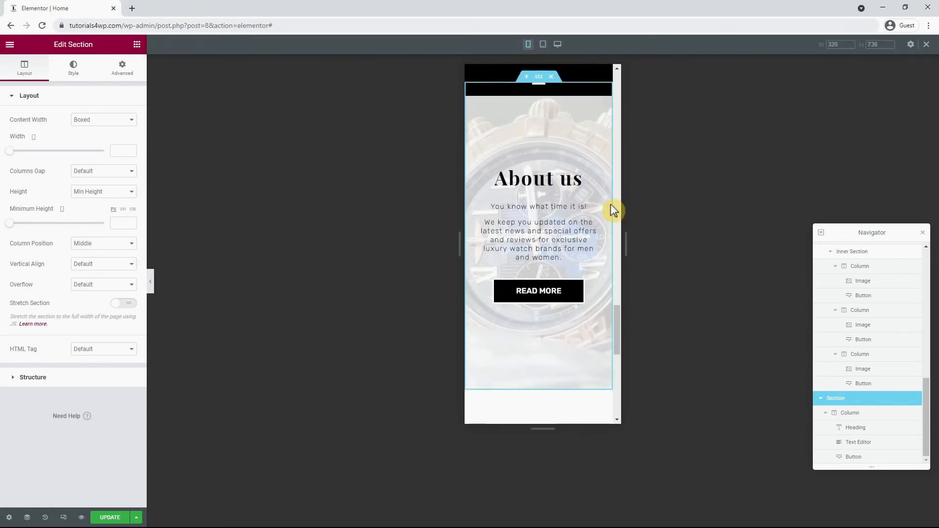
pyautogui.moveTo(626, 250); pyautogui.dragTo(627, 293)
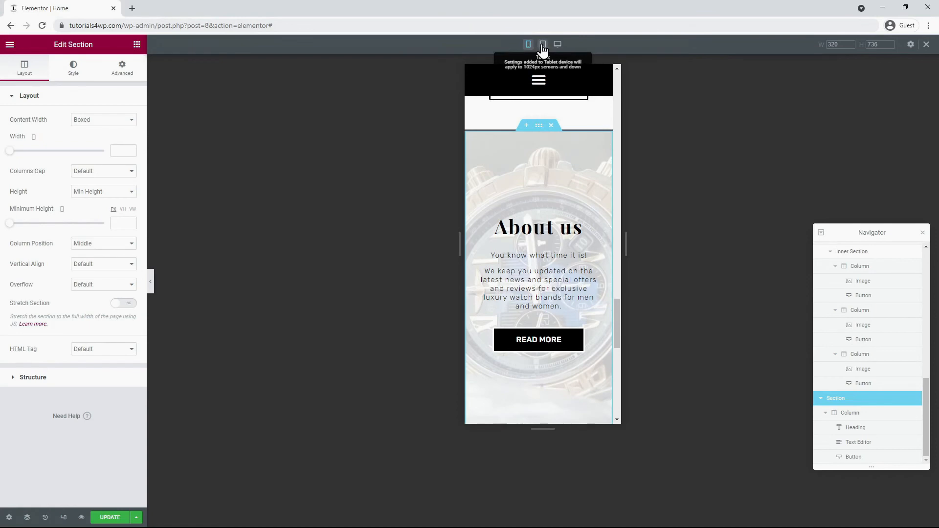
# Step: Review the brand logo grid and the "About us" section together in the tablet preview
pyautogui.click(542, 44)
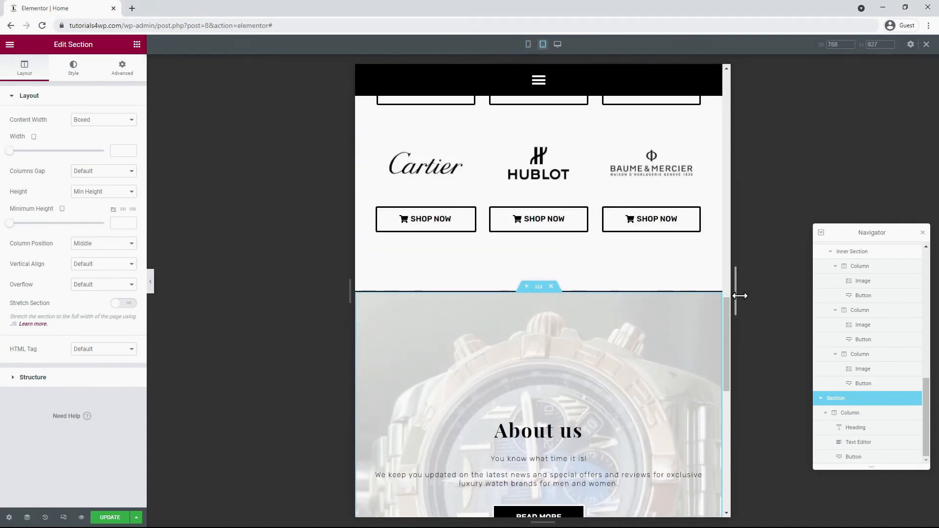
pyautogui.moveTo(740, 296); pyautogui.dragTo(636, 339)
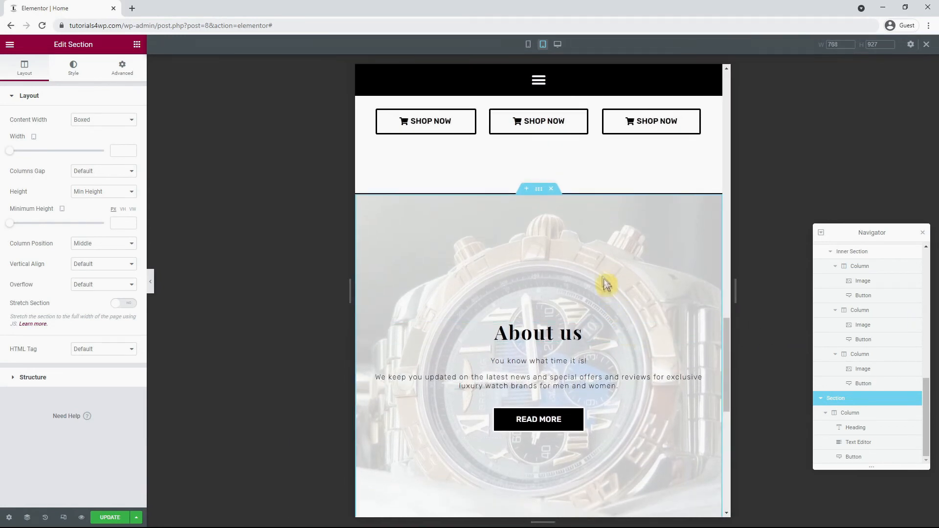
pyautogui.scroll(-2, 569, 245)
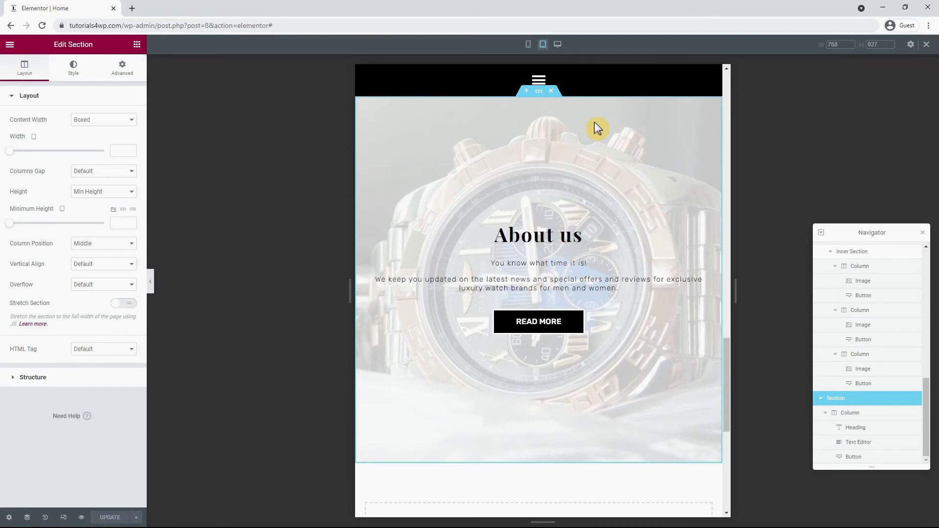
pyautogui.scroll(3, 555, 134)
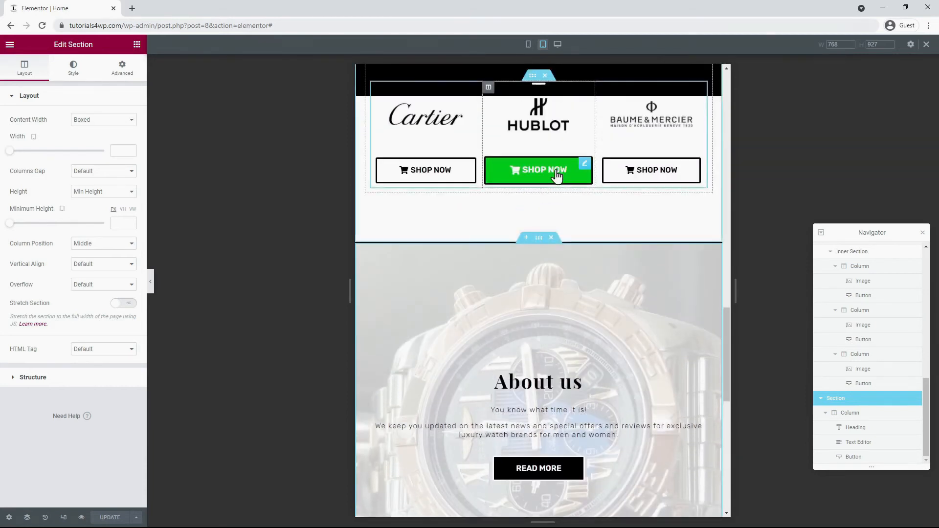
# Step: Save the finished home page to the library as a template named Template Home
pyautogui.scroll(-2, 543, 191)
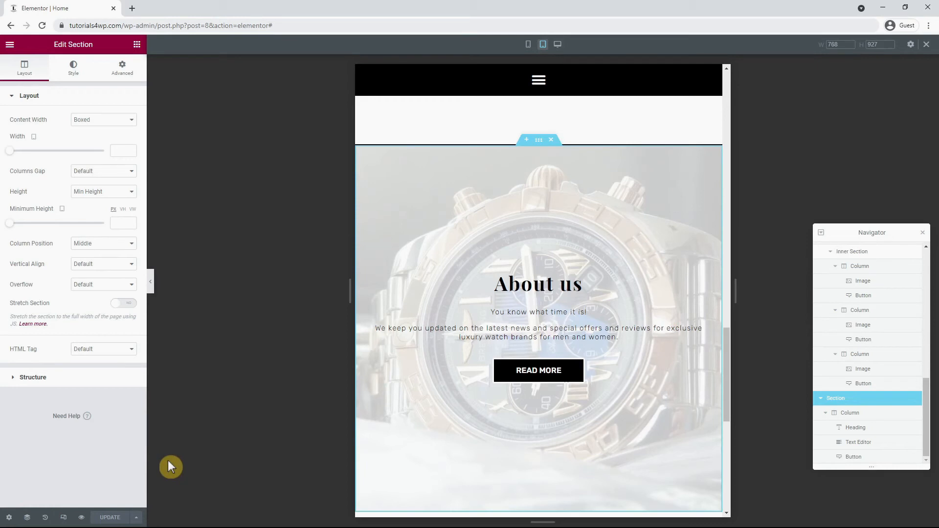
pyautogui.click(136, 518)
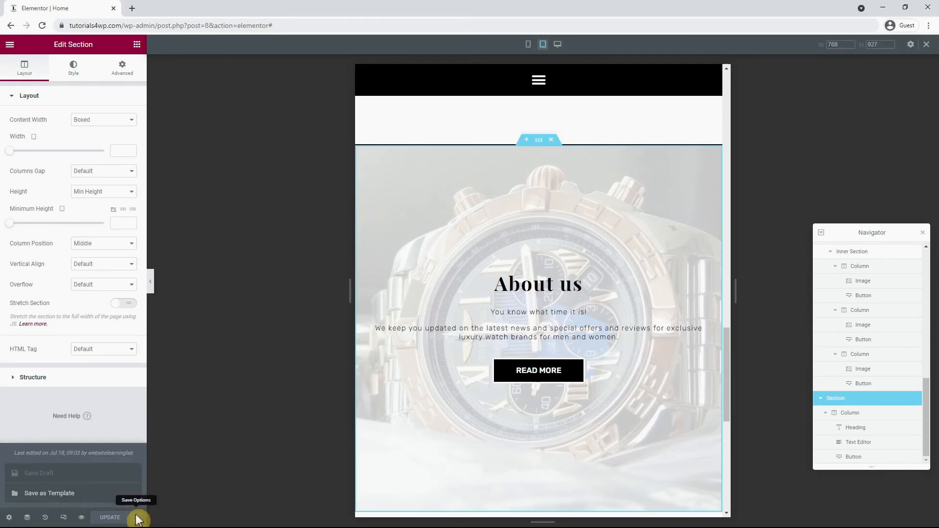
pyautogui.click(78, 495)
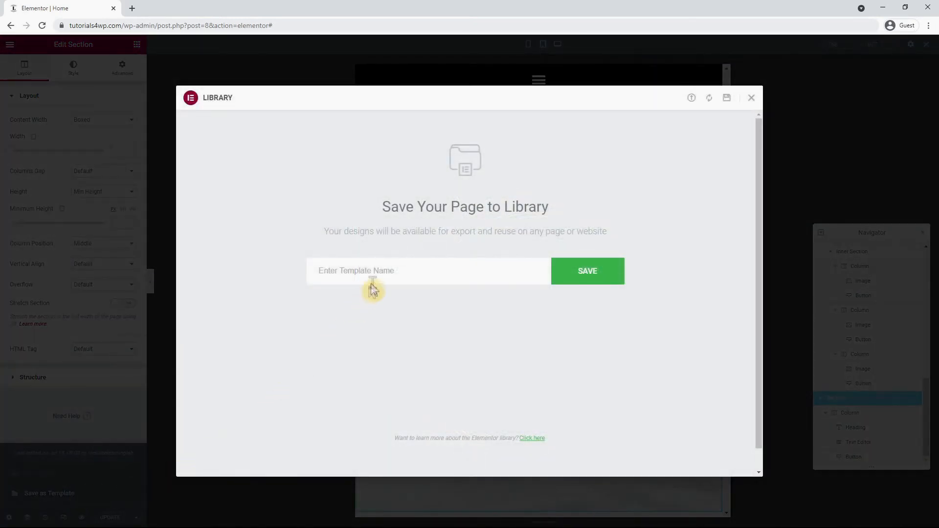
pyautogui.click(379, 277)
pyautogui.write('Template Home')
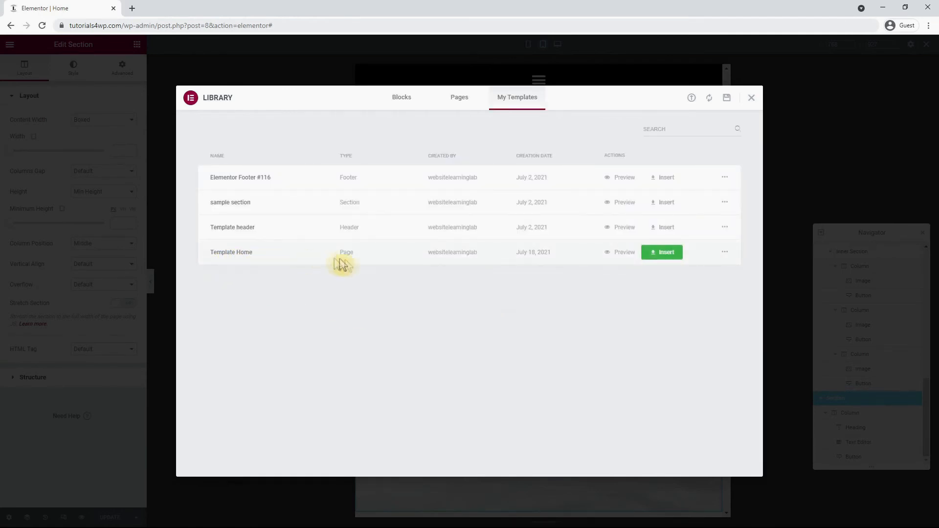
pyautogui.click(752, 99)
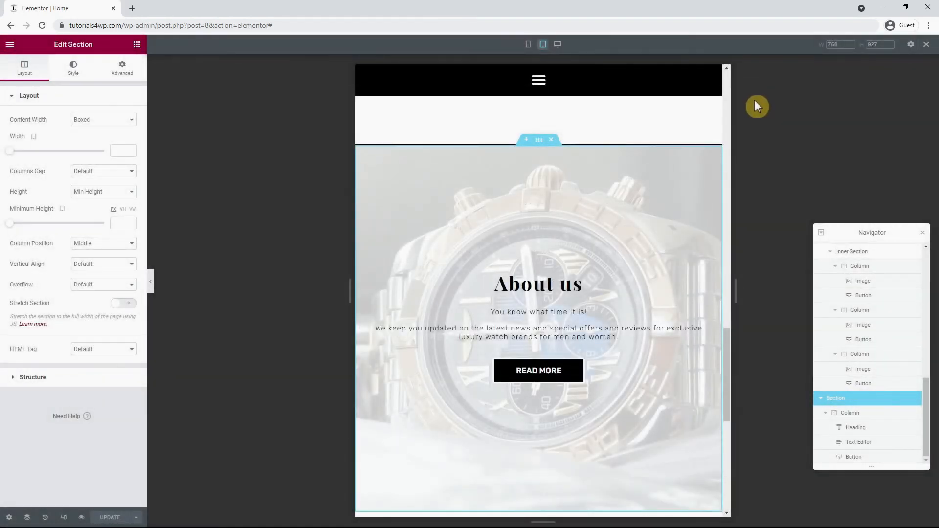
# Step: Exit the home page editor to the dashboard and open the About us page for editing with Elementor
pyautogui.click(10, 46)
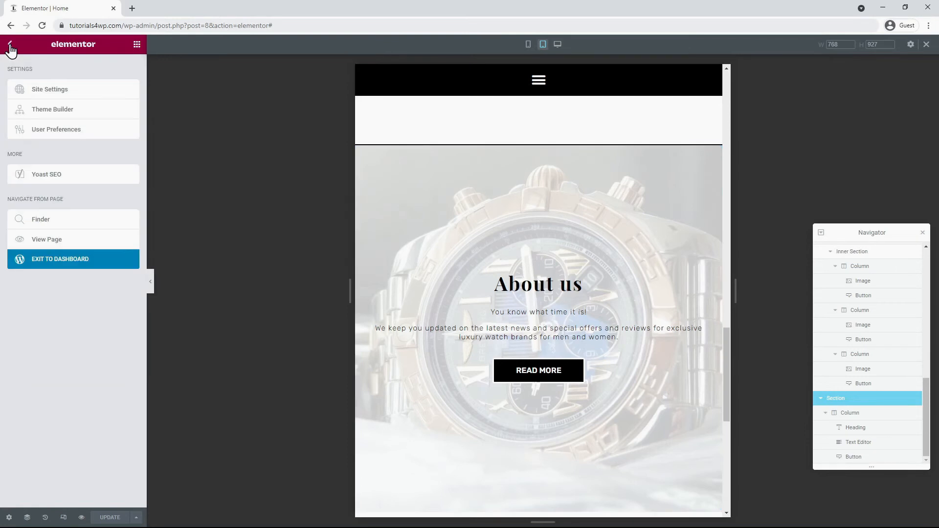
pyautogui.click(81, 265)
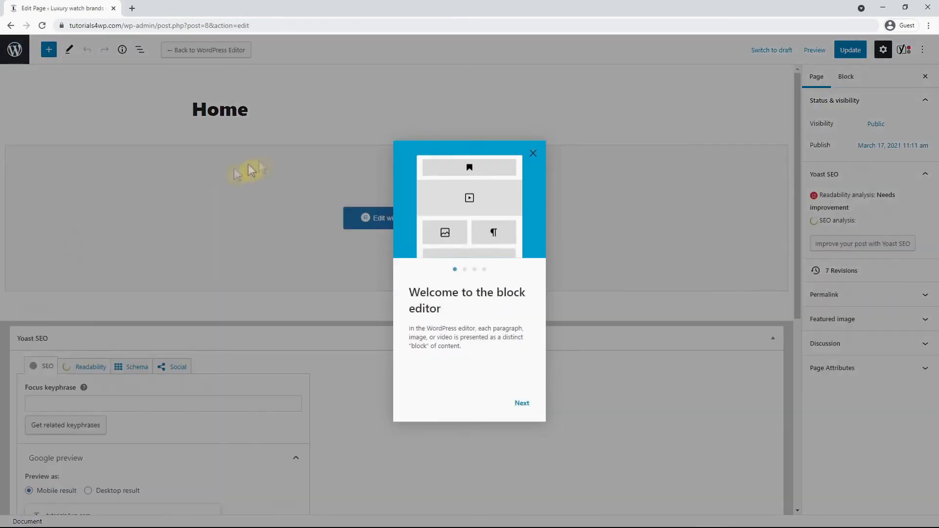
pyautogui.click(538, 155)
pyautogui.click(14, 50)
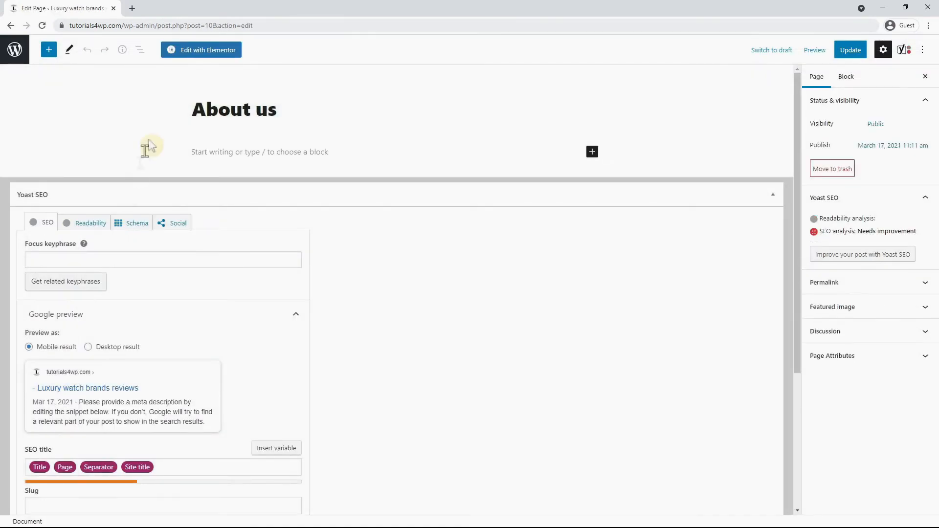
pyautogui.click(200, 54)
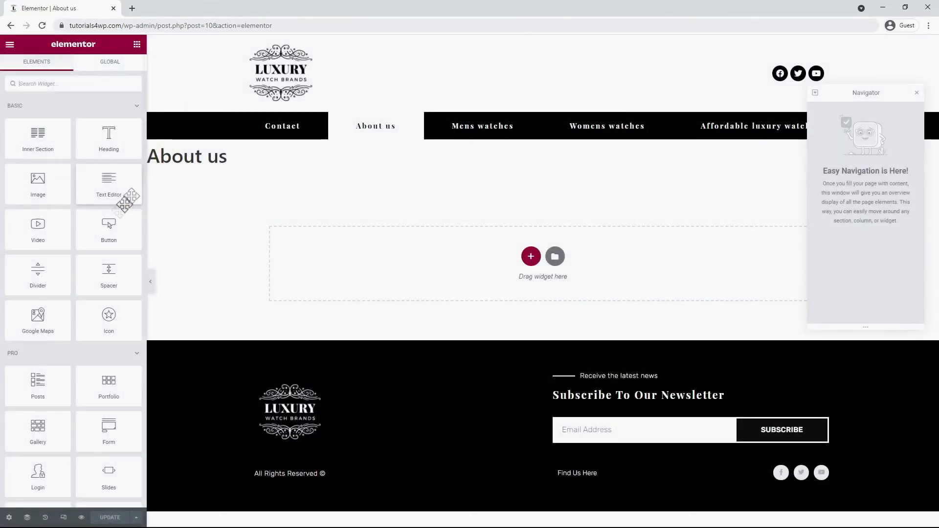
# Step: Change the About us page's layout to one without the page title and insert Template Home, including its document settings
pyautogui.click(9, 518)
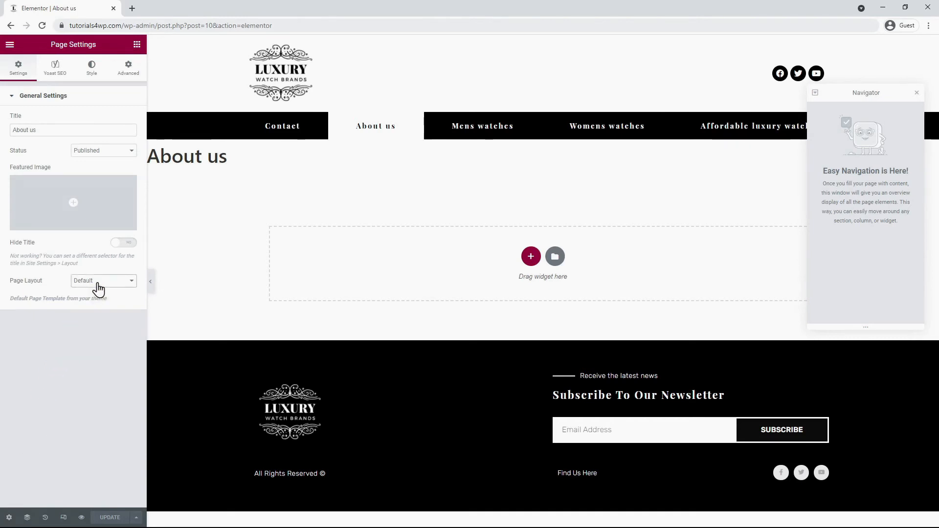
pyautogui.click(115, 307)
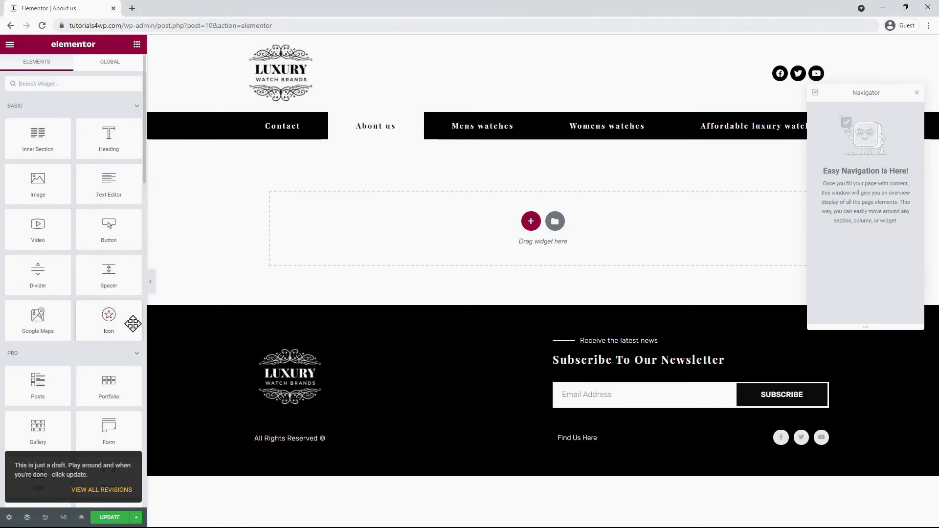
pyautogui.click(555, 222)
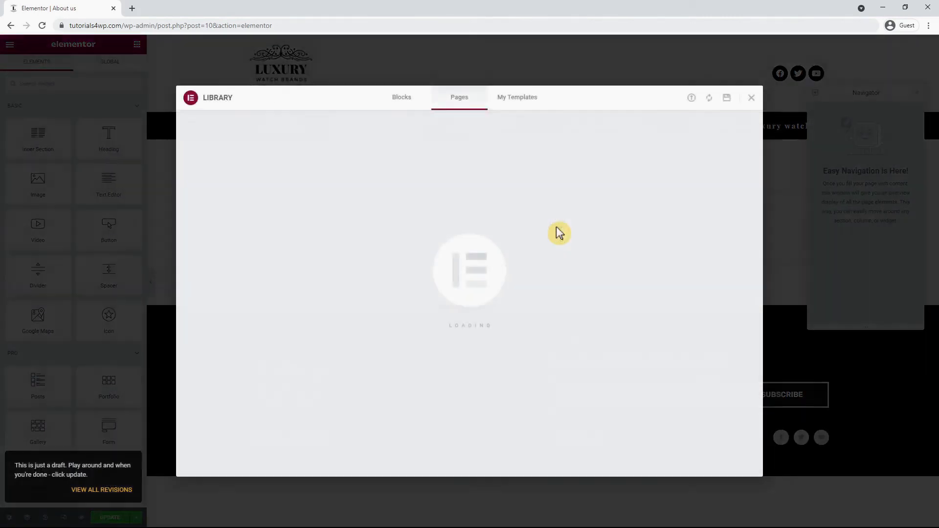
pyautogui.click(527, 103)
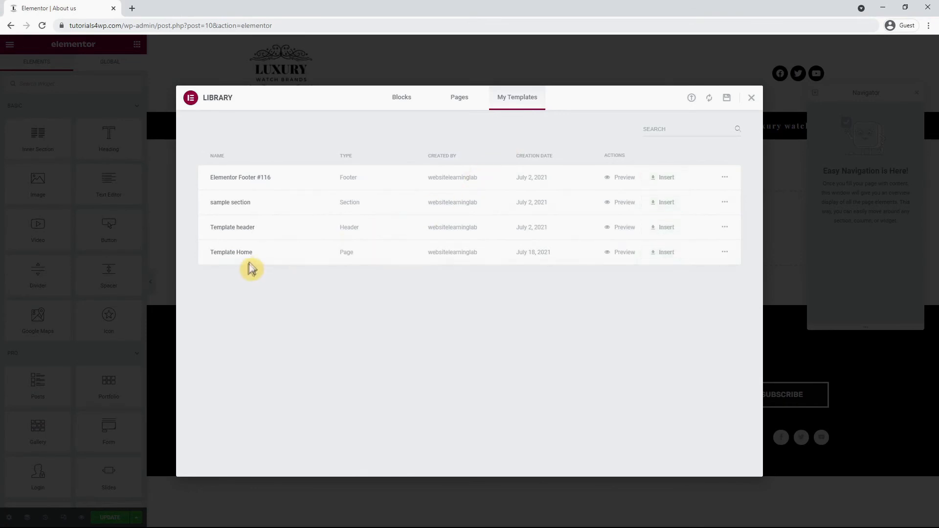
pyautogui.click(656, 259)
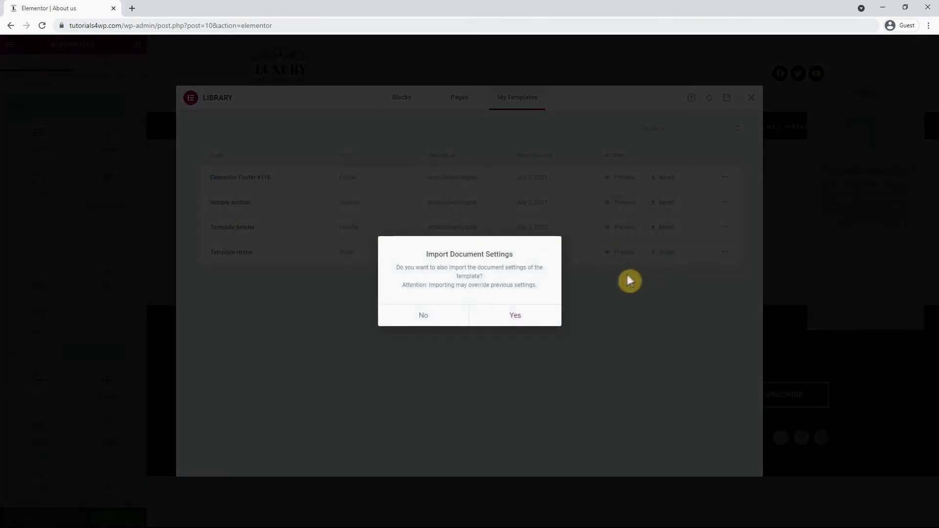
pyautogui.click(531, 322)
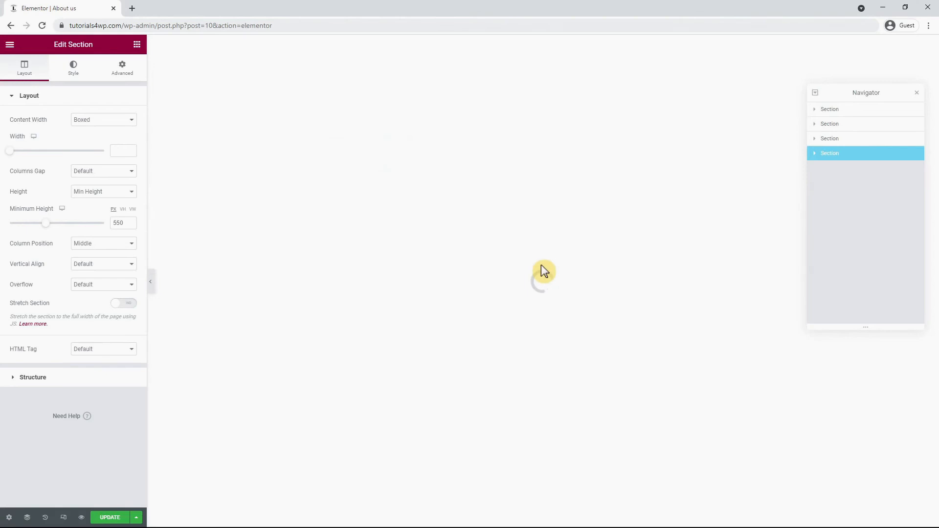
# Step: Delete the Luxury Watch Brands, Latest posts and Buy online sections, keeping only the "About us" section
pyautogui.scroll(-3, 551, 201)
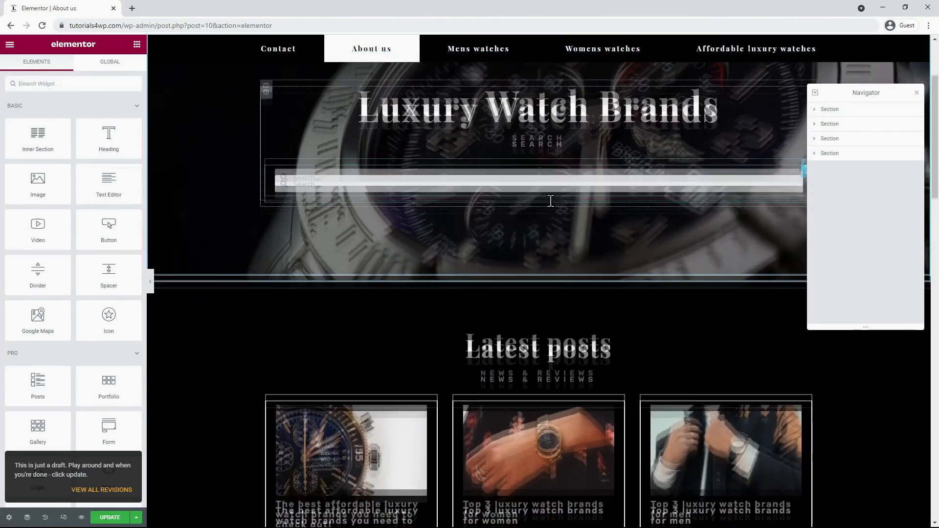
pyautogui.scroll(-3, 551, 201)
pyautogui.scroll(6, 551, 200)
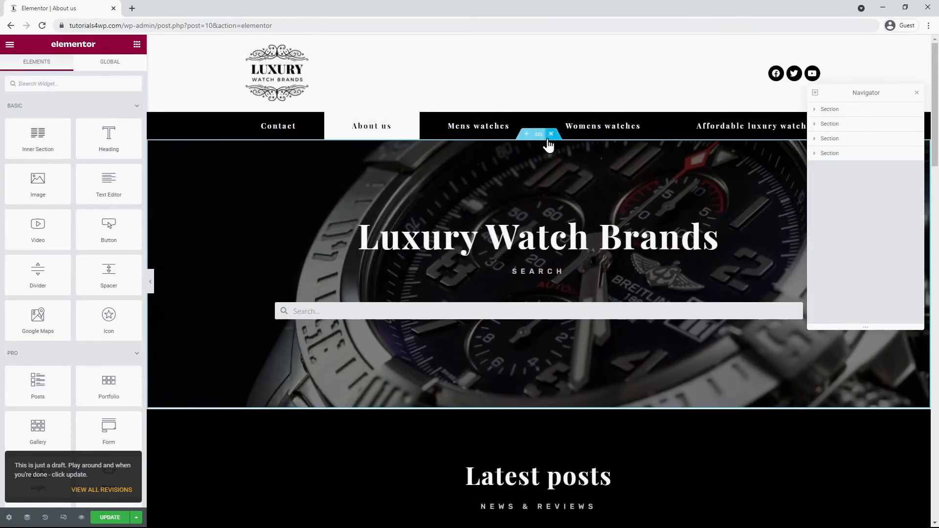
pyautogui.click(552, 135)
pyautogui.click(552, 136)
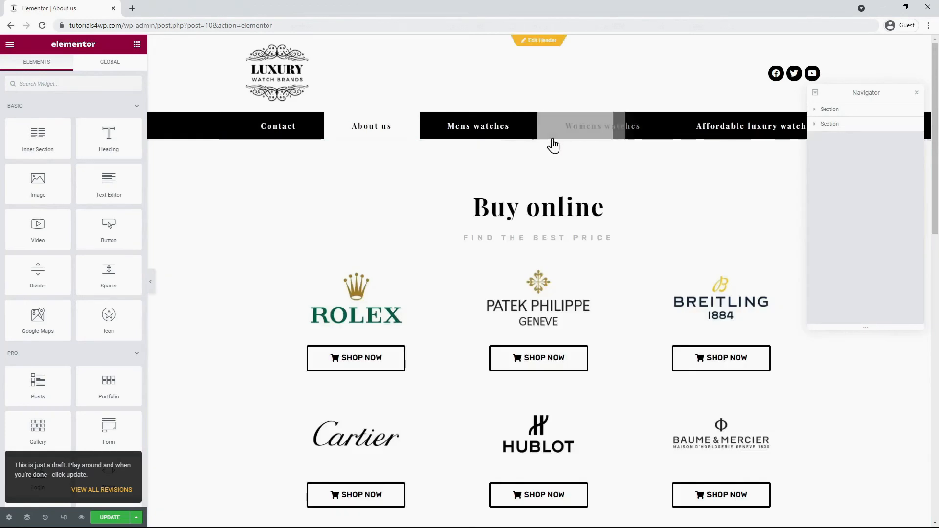
pyautogui.click(551, 135)
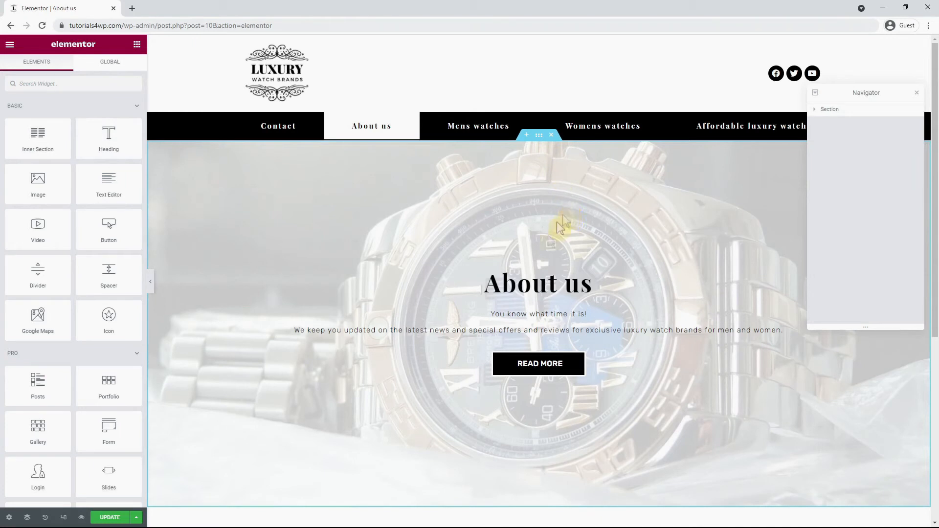
# Step: Set the "About us" heading's HTML tag to H1
pyautogui.click(534, 282)
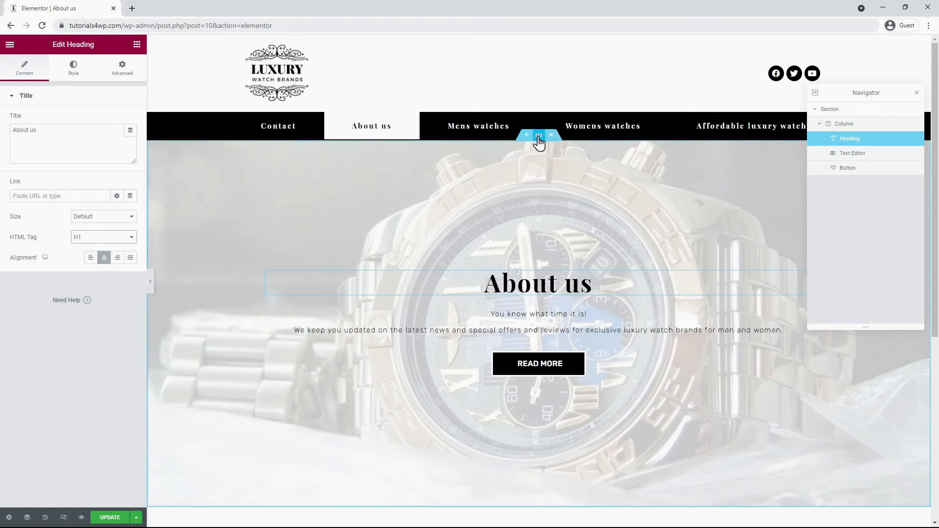
# Step: Remove the watch background image from the "About us" section
pyautogui.click(538, 137)
pyautogui.click(71, 71)
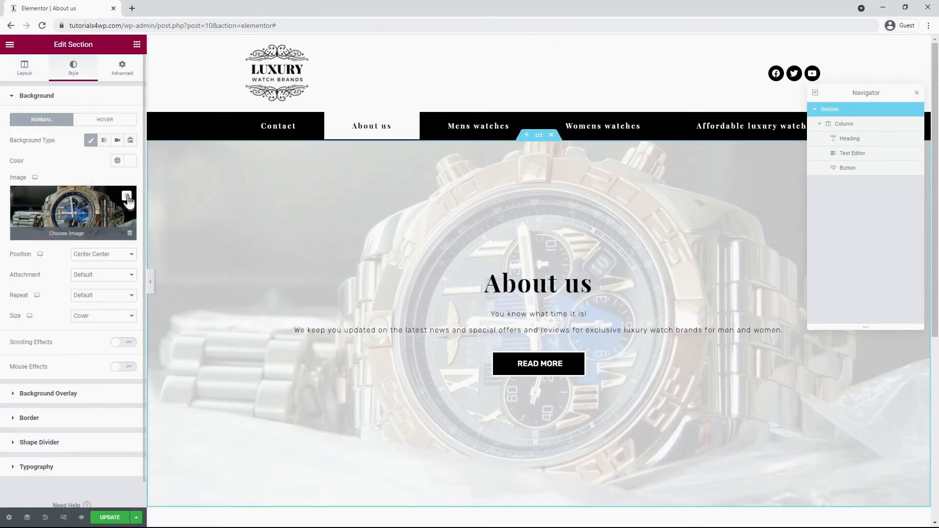
pyautogui.click(127, 196)
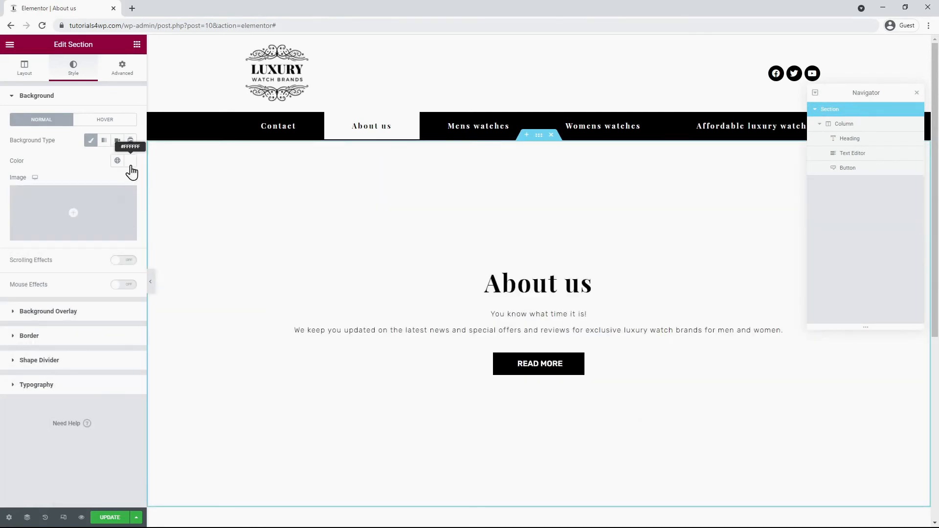
pyautogui.click(131, 162)
pyautogui.click(54, 163)
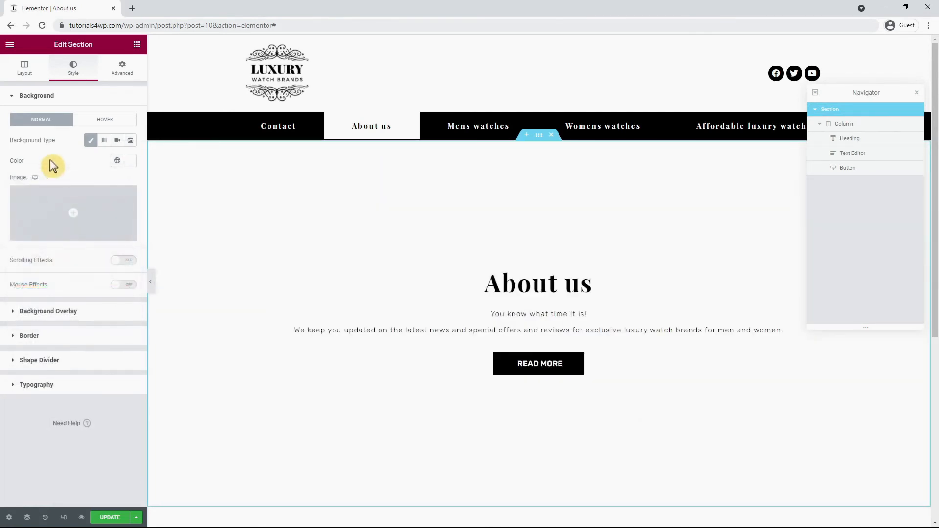
# Step: Clear the "About us" section's background overlay color and set its border type to None
pyautogui.click(64, 314)
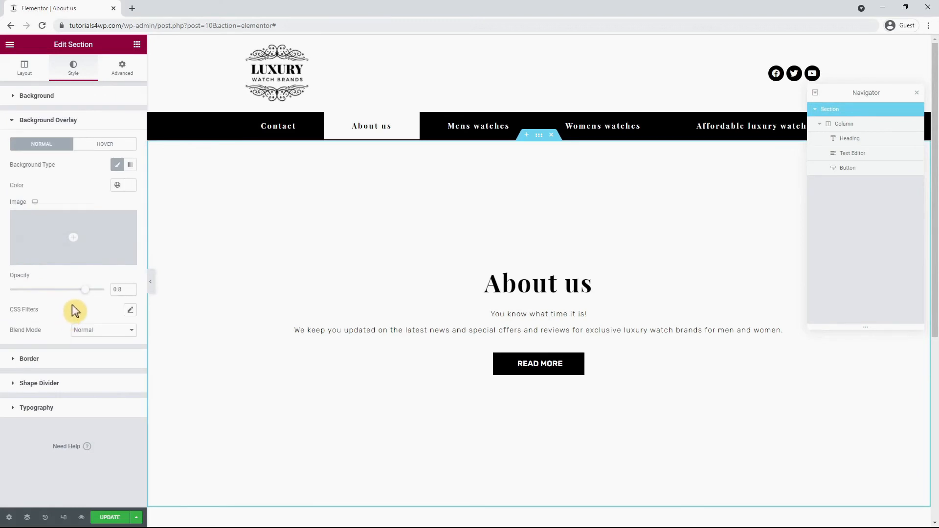
pyautogui.click(130, 187)
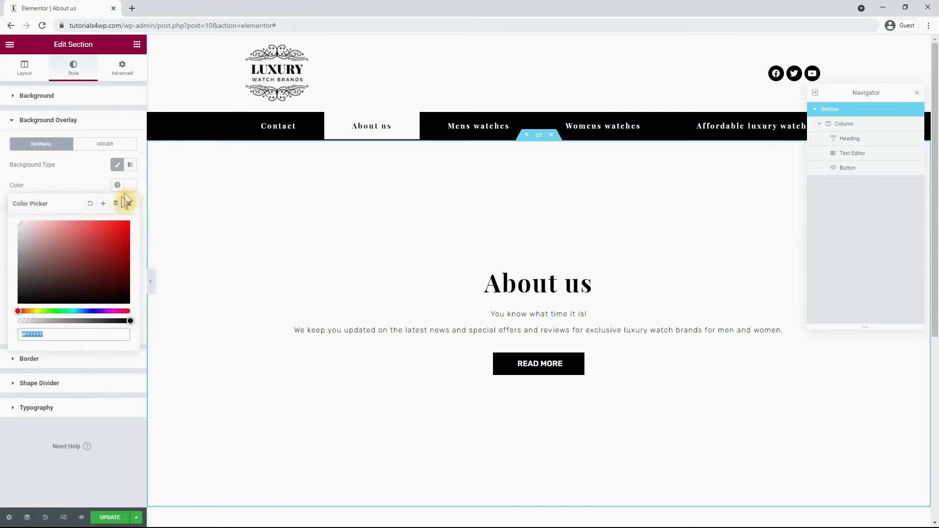
pyautogui.click(92, 204)
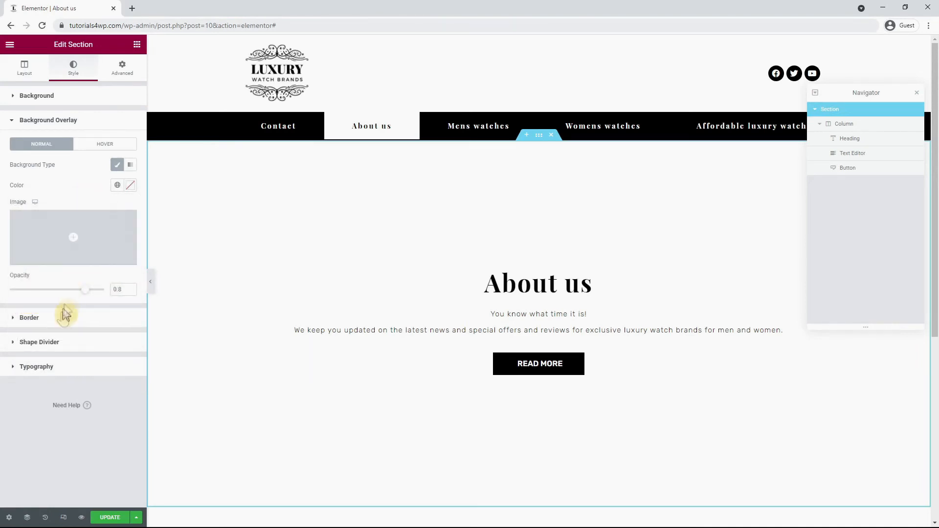
pyautogui.click(58, 325)
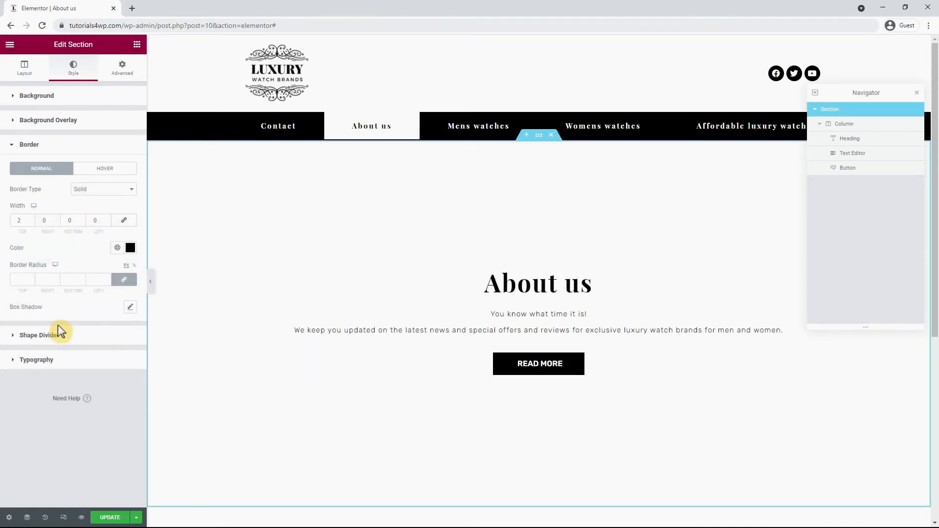
pyautogui.click(95, 204)
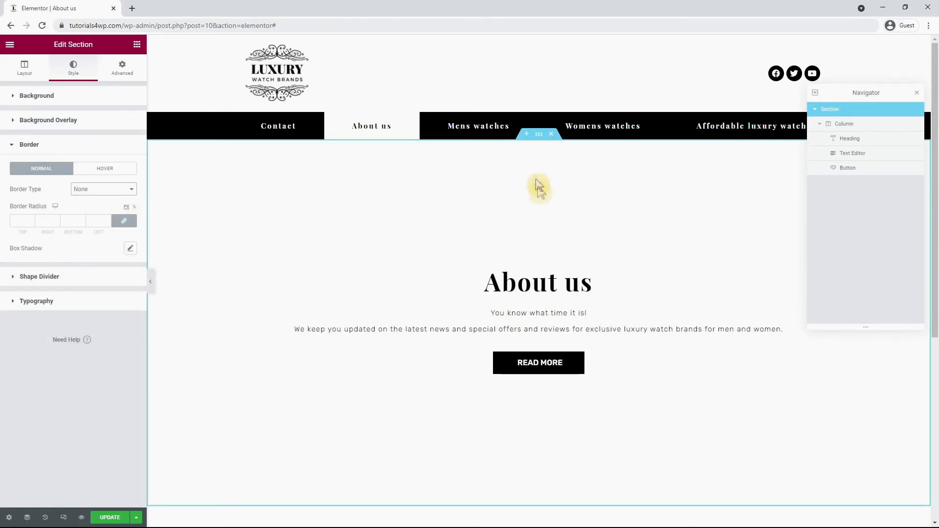
# Step: Duplicate the "About us" column and delete the heading, text and button from the copy
pyautogui.rightClick(269, 277)
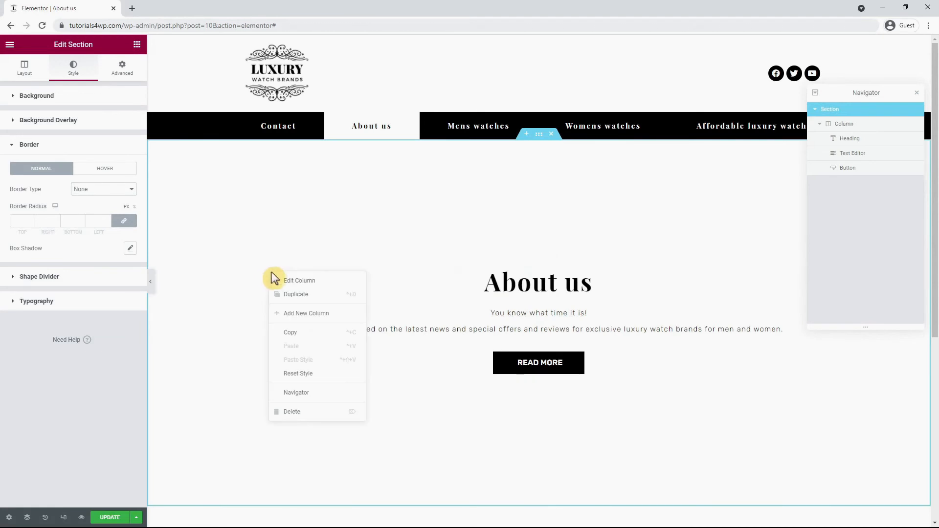
pyautogui.click(298, 295)
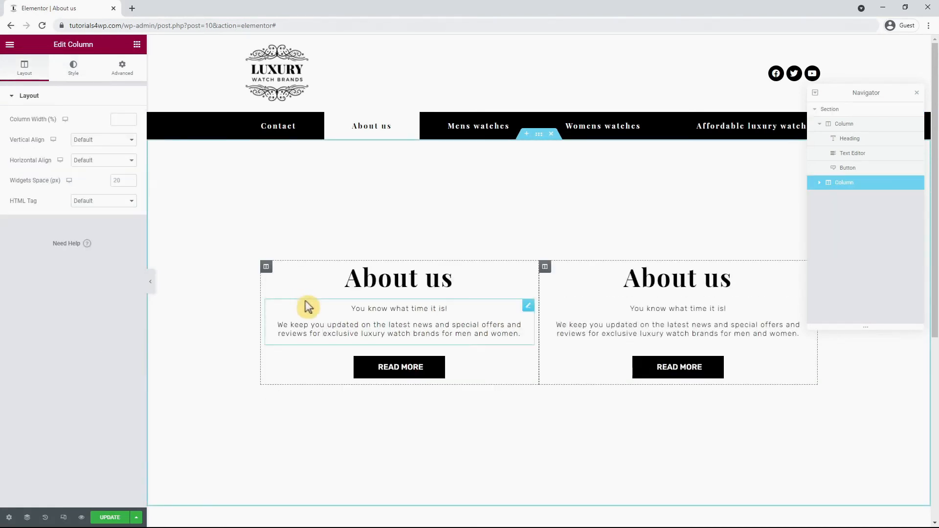
pyautogui.rightClick(714, 284)
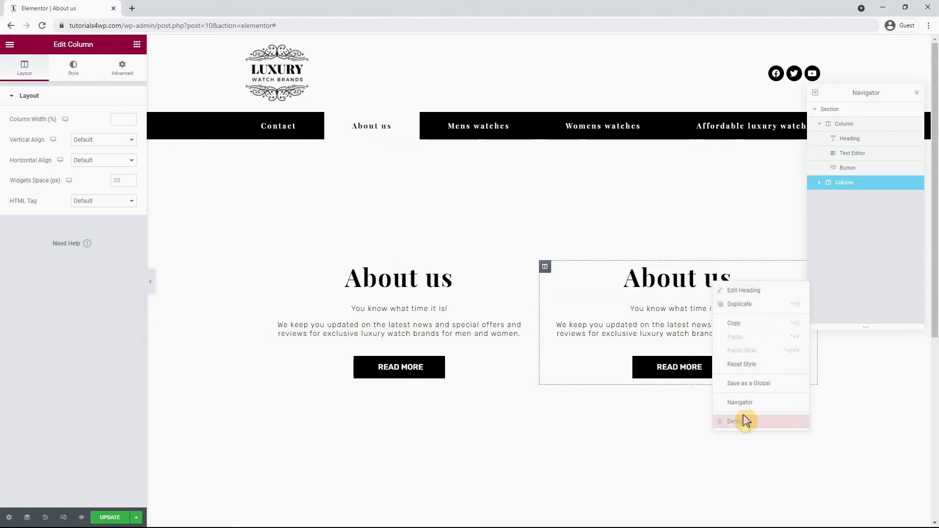
pyautogui.click(725, 422)
pyautogui.rightClick(692, 304)
pyautogui.click(710, 440)
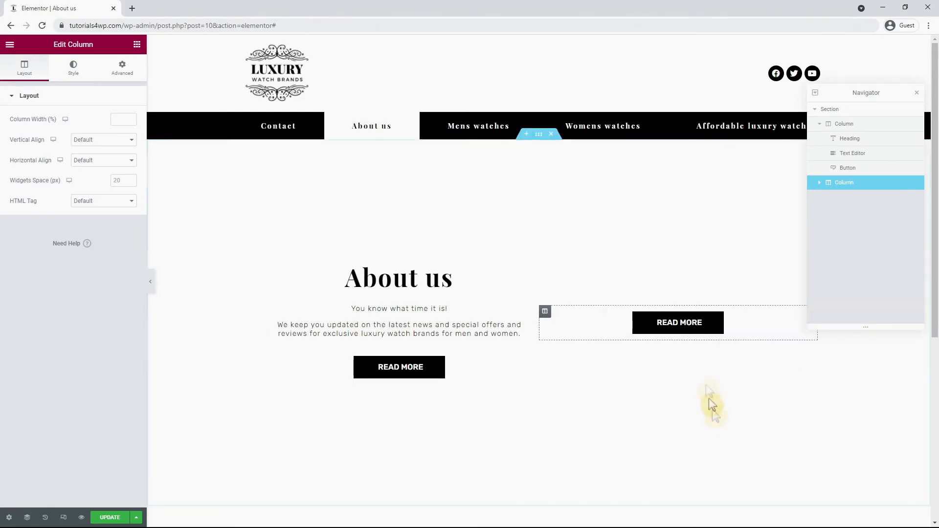
pyautogui.rightClick(694, 331)
pyautogui.click(717, 470)
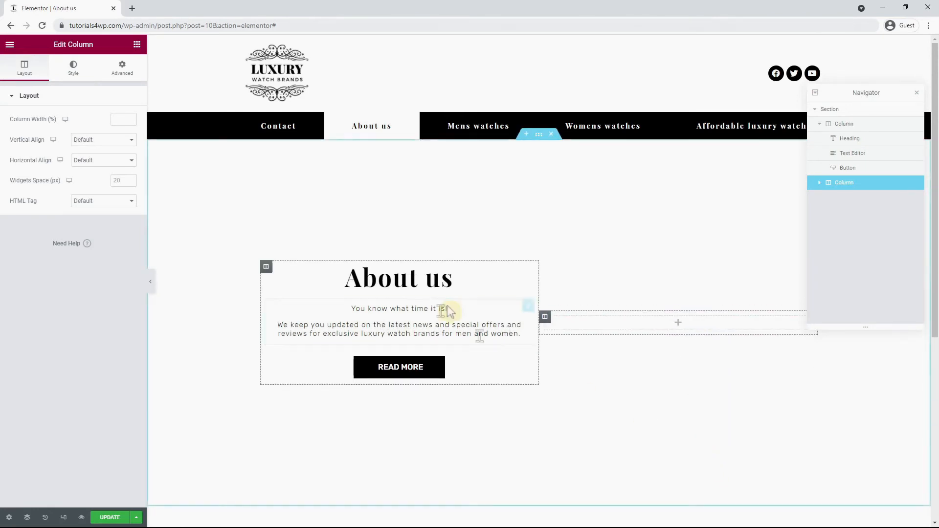
# Step: Add an Image widget to the empty second column of the "About us" section
pyautogui.click(137, 46)
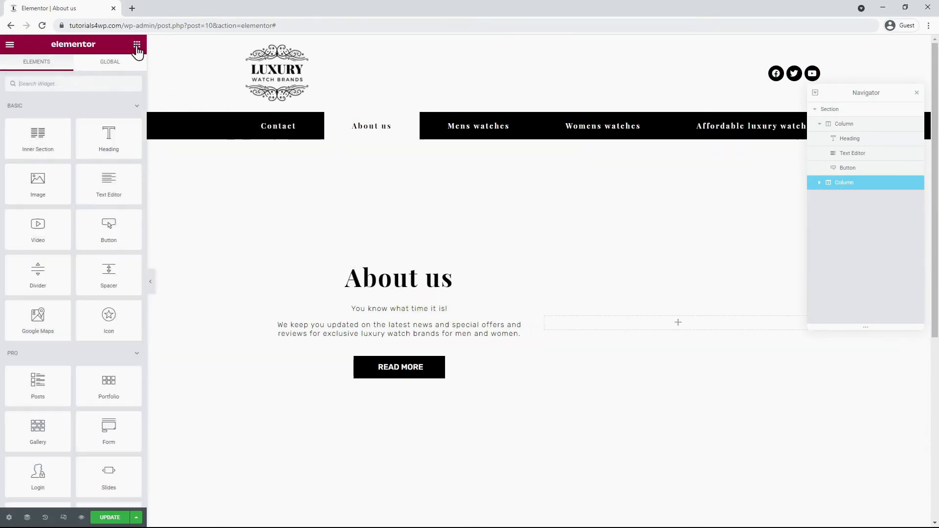
pyautogui.moveTo(42, 182); pyautogui.dragTo(629, 324)
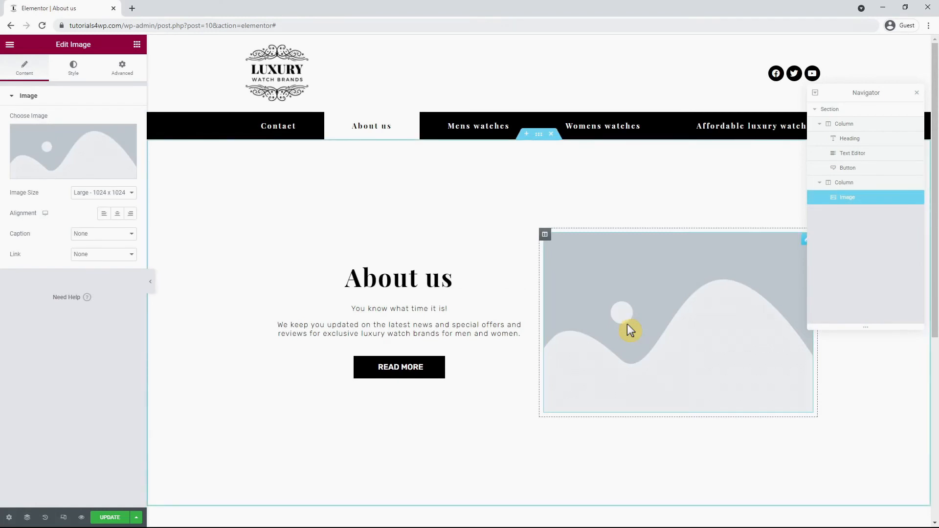
# Step: Upload "Luxury watch brands about us.jpg", set its alt text, caption and description to "Luxury watch brands about us", and insert it into the Image widget
pyautogui.click(122, 162)
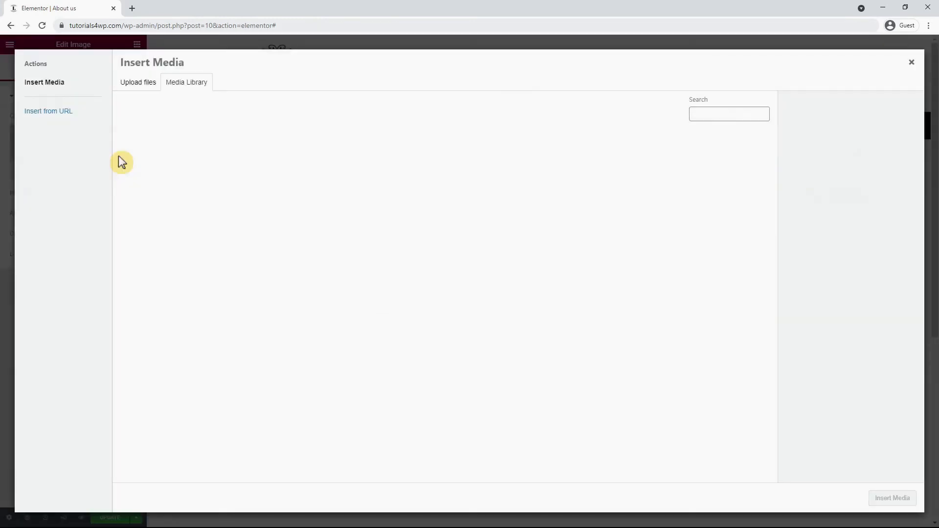
pyautogui.click(143, 87)
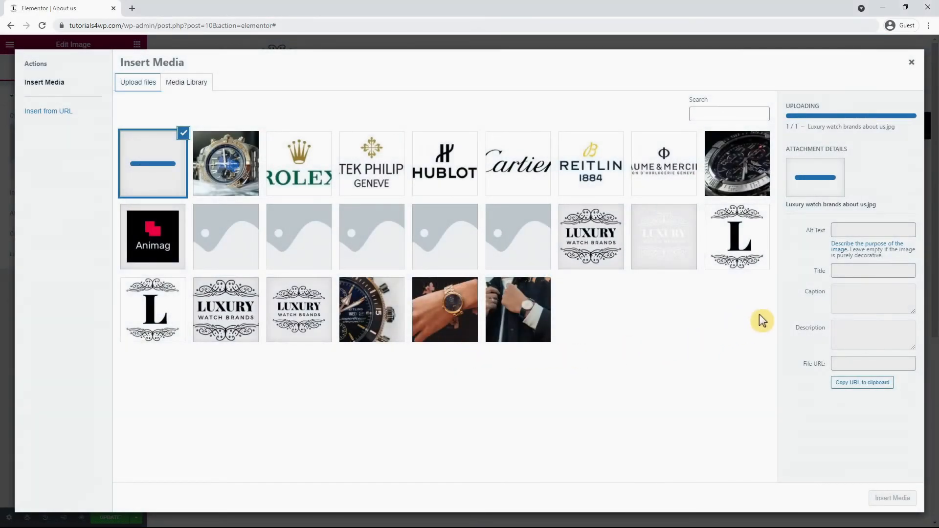
pyautogui.tripleClick(859, 268)
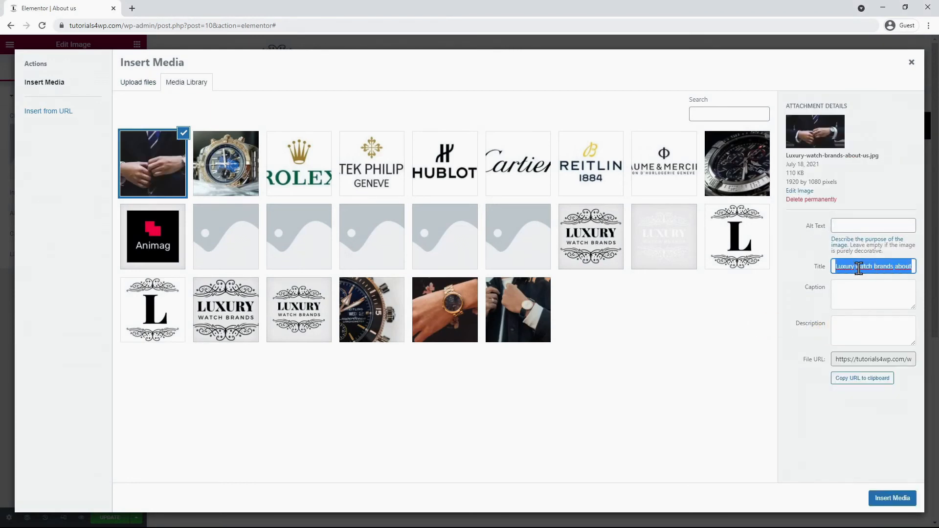
pyautogui.click(856, 225)
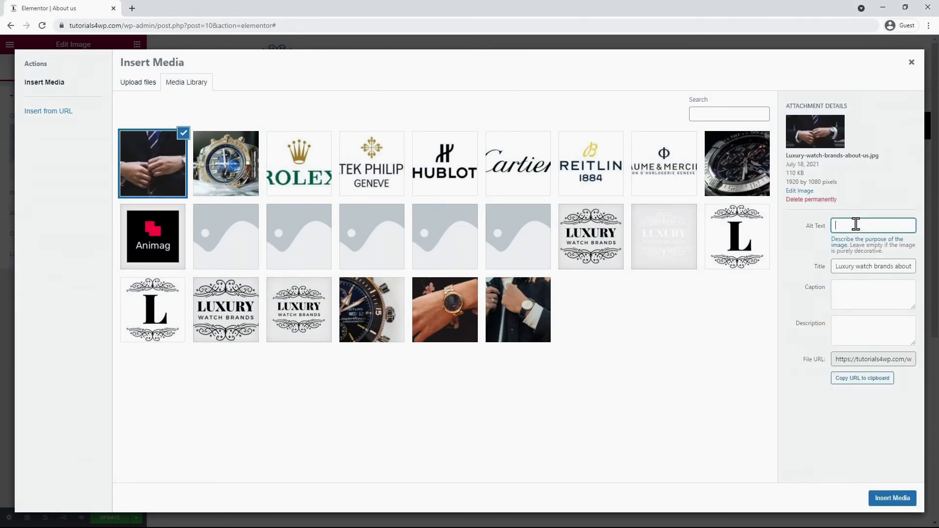
pyautogui.click(853, 302)
pyautogui.write('Luxury watch brands about us')
pyautogui.click(852, 325)
pyautogui.write('Luxury watch brands about us')
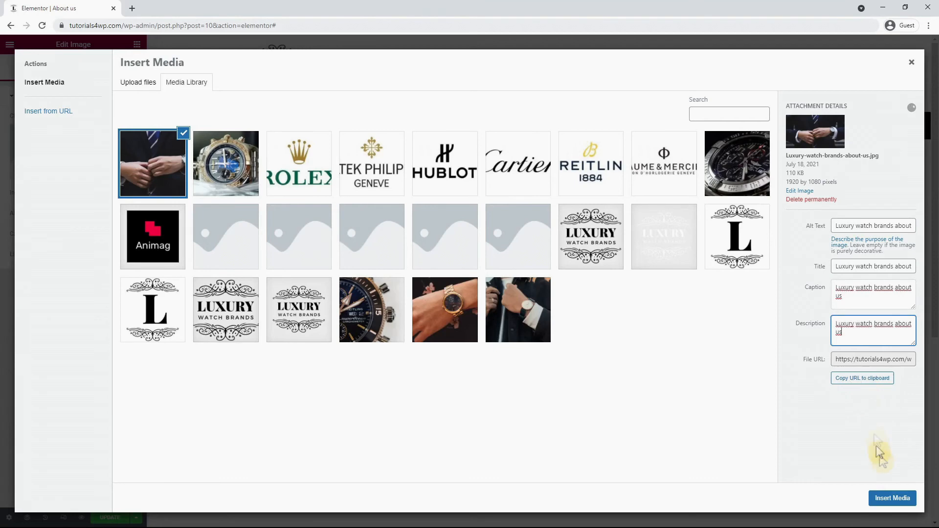
pyautogui.click(887, 499)
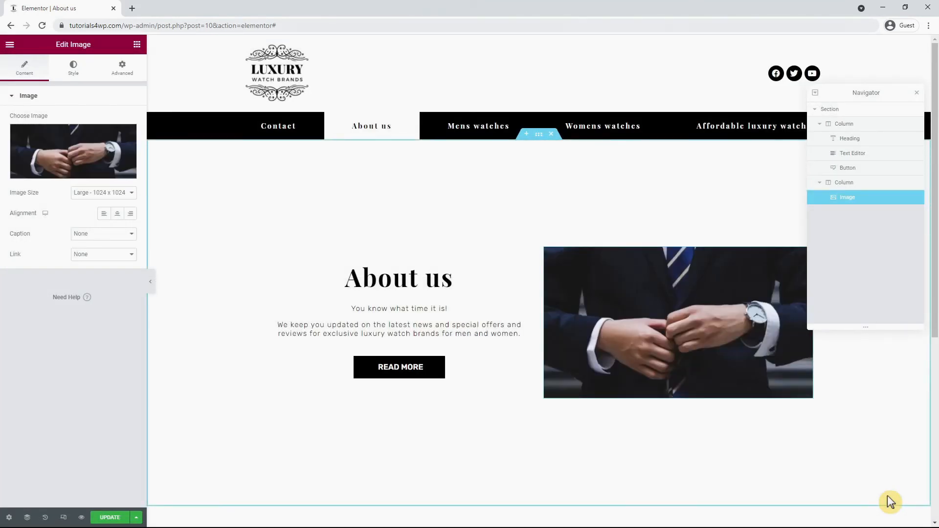
# Step: Give the About us image a box shadow with horizontal 10, vertical 10 and blur 5
pyautogui.moveTo(840, 91); pyautogui.dragTo(850, 72)
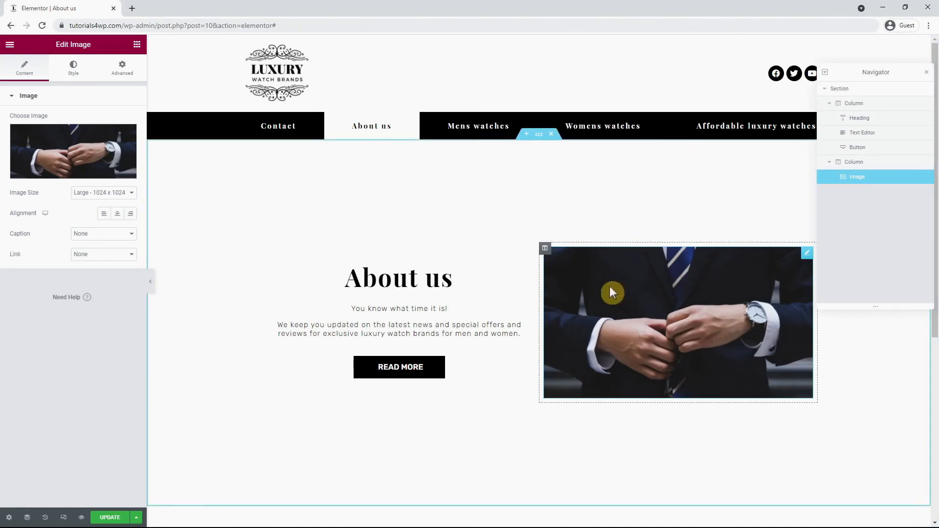
pyautogui.click(75, 68)
pyautogui.click(130, 361)
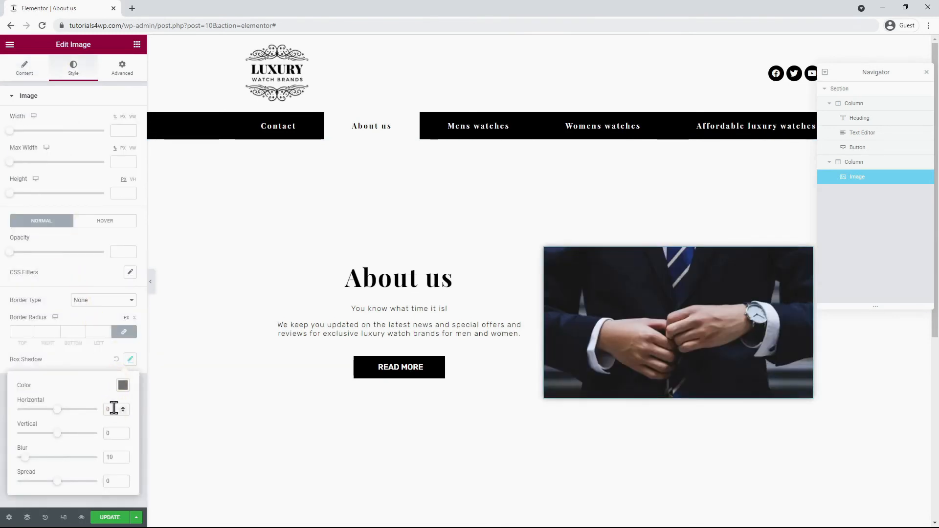
pyautogui.write('10')
pyautogui.doubleClick(105, 433)
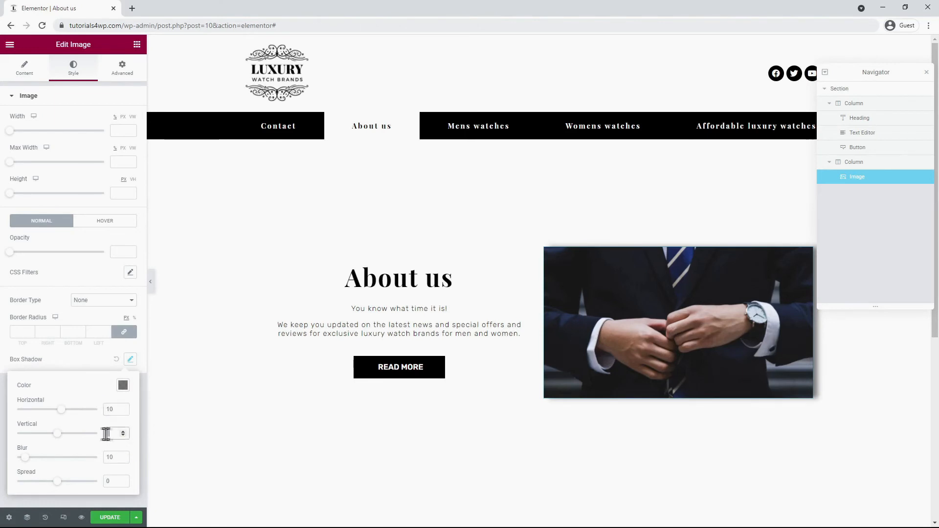
pyautogui.write('10')
pyautogui.write('5')
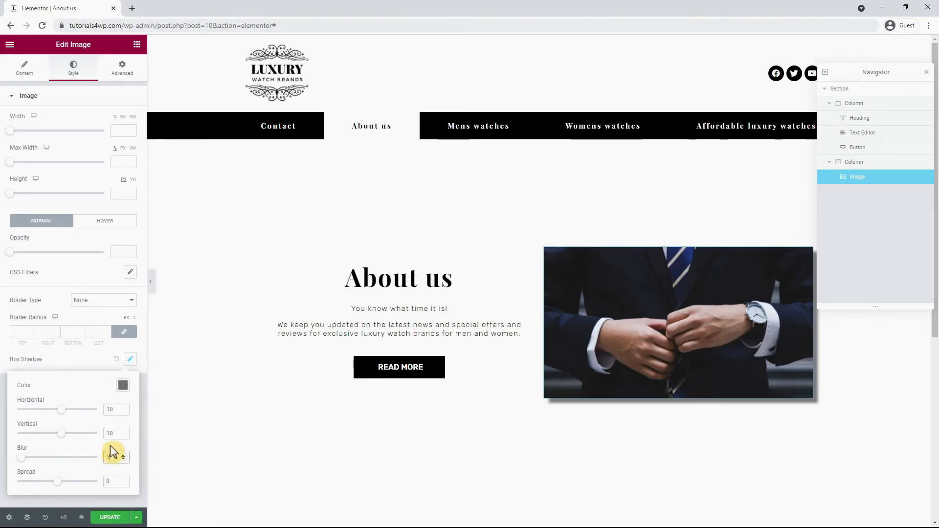
pyautogui.click(366, 379)
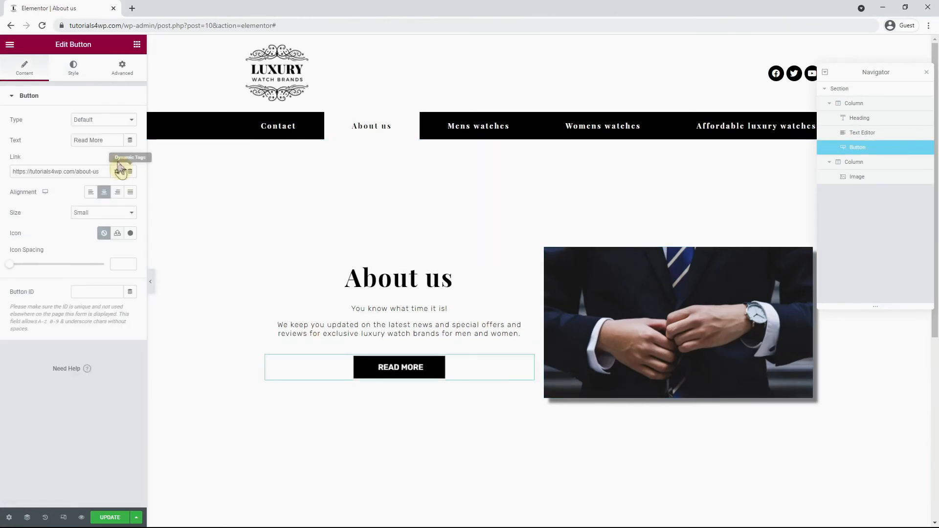
pyautogui.moveTo(109, 141); pyautogui.dragTo(67, 130)
pyautogui.write('Contact Us')
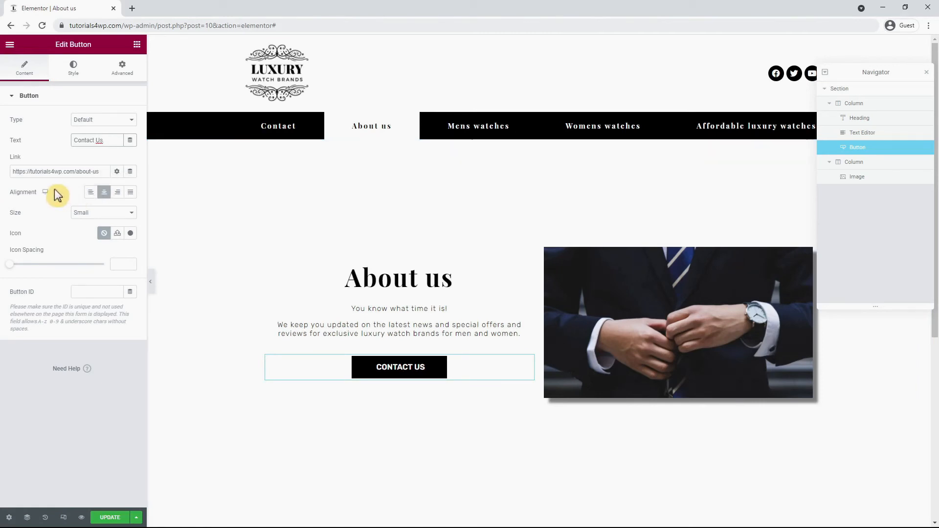
pyautogui.moveTo(79, 172); pyautogui.dragTo(125, 182)
pyautogui.write('contact')
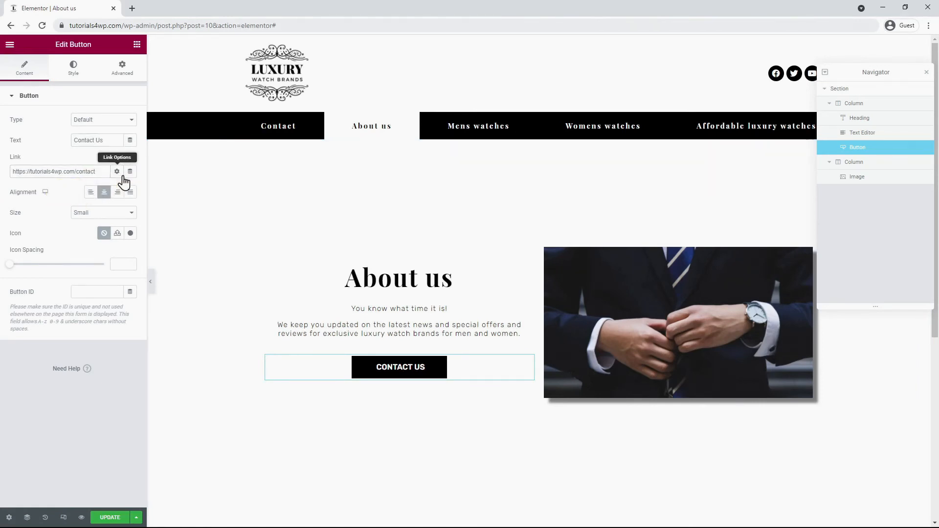
# Step: Replace the text below the "About us" heading with four paragraphs of lorem ipsum
pyautogui.click(363, 325)
pyautogui.moveTo(59, 247); pyautogui.dragTo(5, 163)
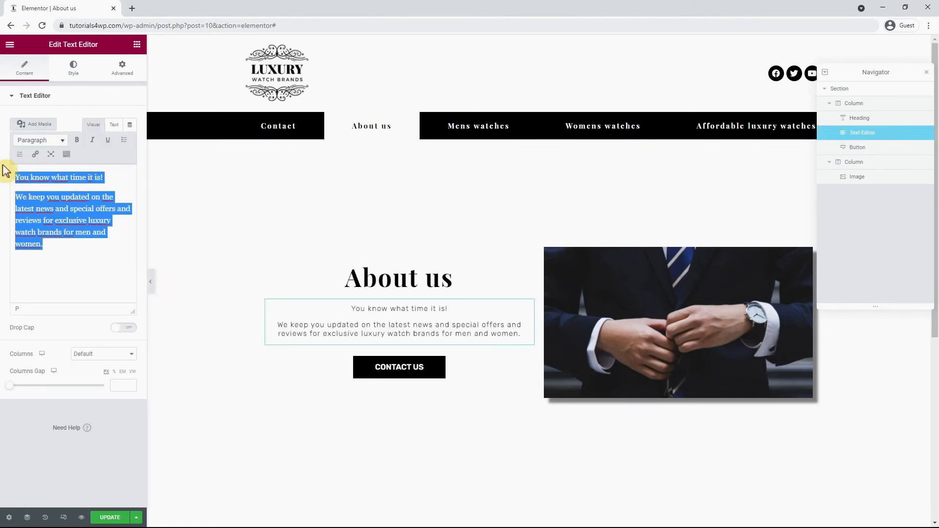
pyautogui.write('Lorem ipsum dolor sit amet, consectetur adipiscing elit, sed do eiusmod tempor incididunt ut labore et dolore magna aliqua. Fames ac turpis egestas maecenas pharetra convallis posuere morbi. Convallis convallis tellus id interdum. Ornare lectus sit amet est placerat in egestas erat. Volutpat maecenas volutpat blandit aliquam. Sed vulputate mi sit amet mauris commodo quis imperdiet. In nulla posuere sollicitudin aliquam ultrices. Morbi blandit cursus risus at ultrices mi tempus. Eu volutpat odio facilisis mauris. Volutpat maecenas volutpat blandit aliquam etiam erat.')
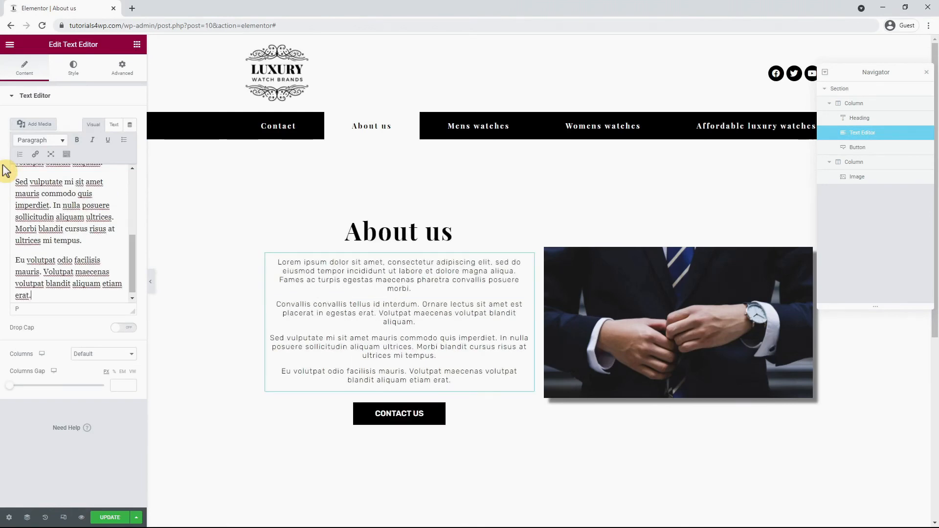
# Step: Examine the About us page layout at full width with the editing panel hidden, and in the responsive tablet view
pyautogui.click(151, 291)
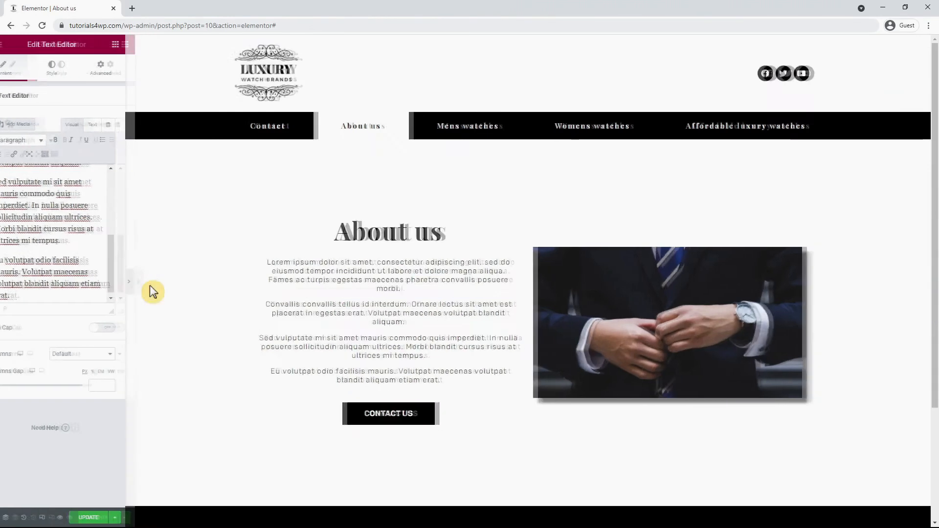
pyautogui.scroll(-1, 117, 278)
pyautogui.scroll(-2, 115, 274)
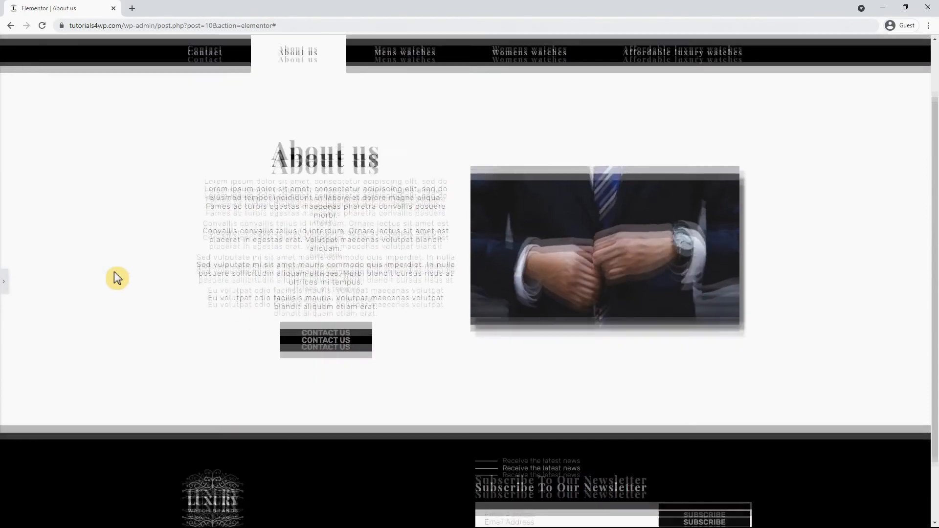
pyautogui.scroll(3, 114, 272)
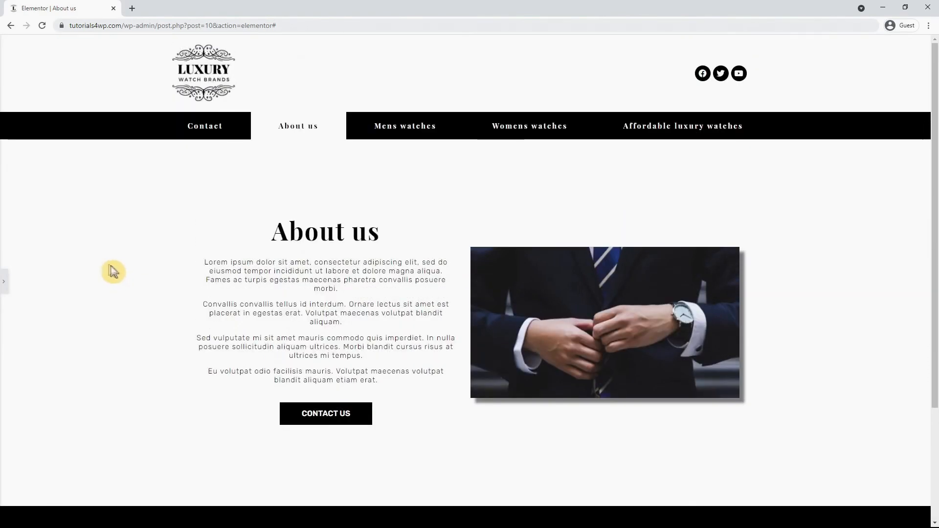
pyautogui.click(5, 283)
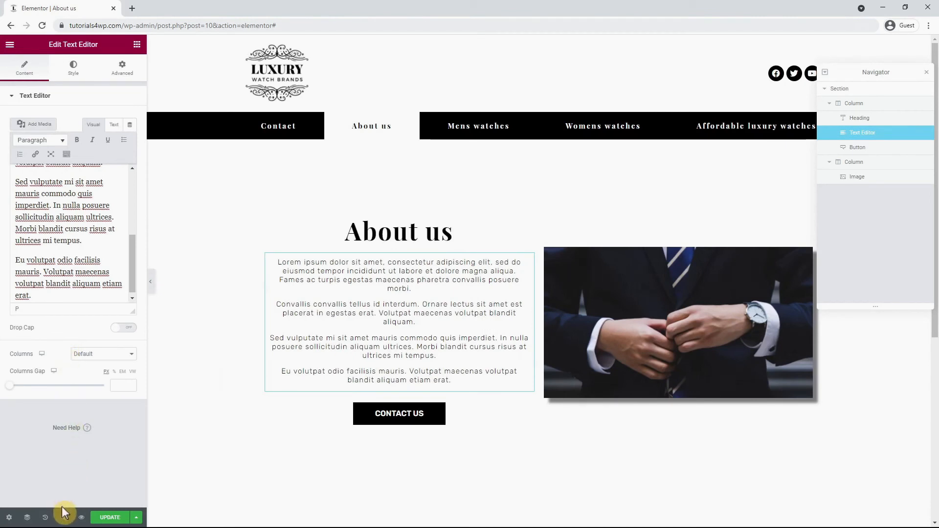
pyautogui.click(64, 518)
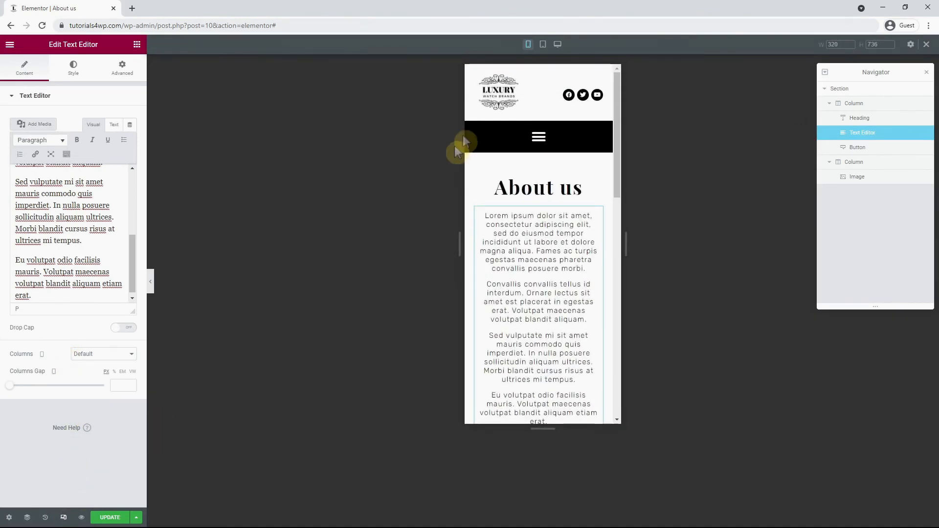
pyautogui.click(543, 45)
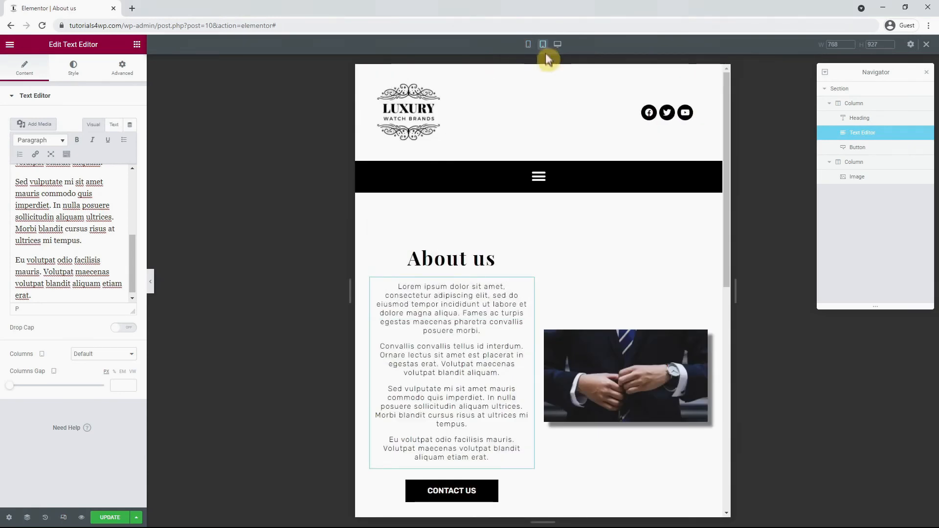
pyautogui.scroll(-3, 706, 256)
pyautogui.scroll(2, 707, 258)
pyautogui.scroll(1, 706, 258)
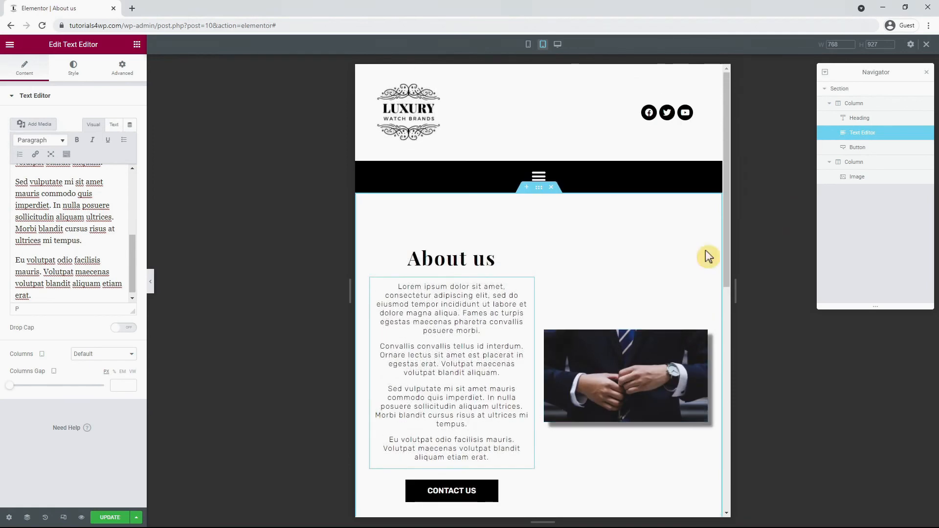
# Step: Set the image's top margin to 20 px in the mobile view, with the margin sides unlinked
pyautogui.click(528, 45)
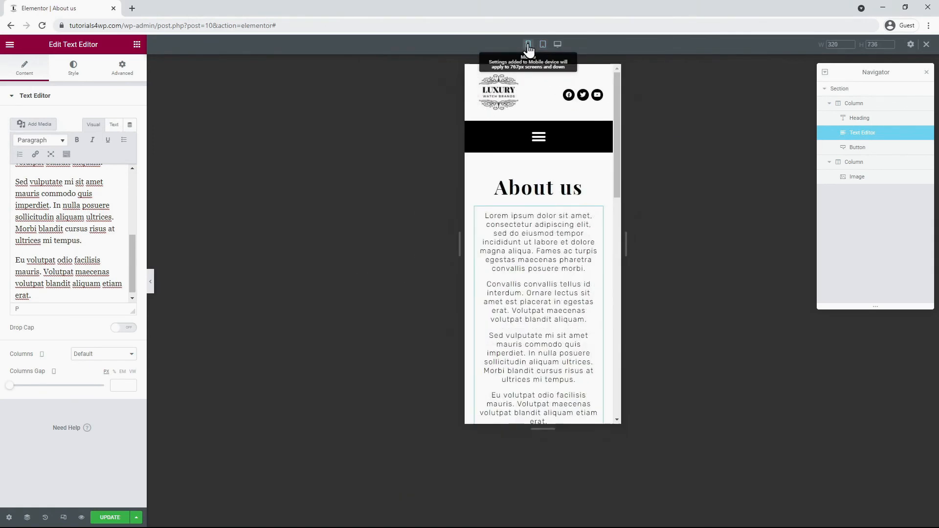
pyautogui.scroll(-2, 504, 177)
pyautogui.scroll(-2, 506, 180)
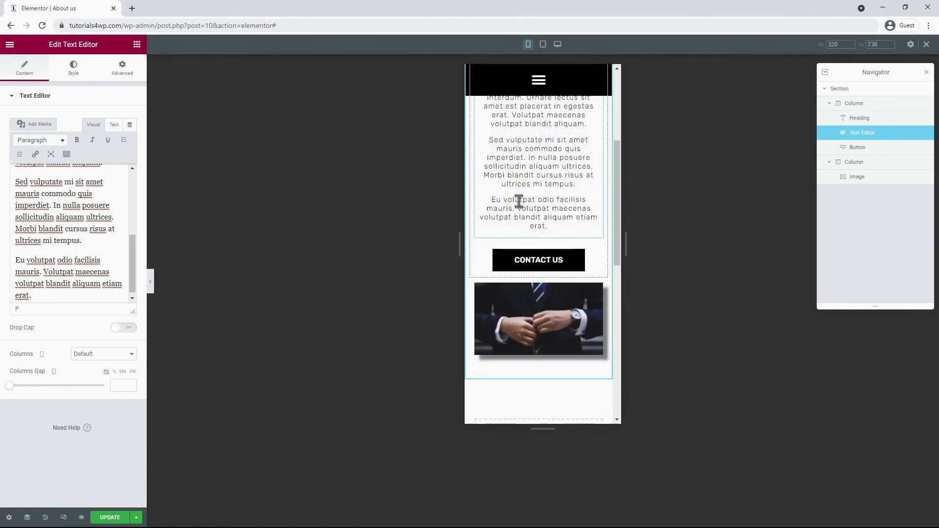
pyautogui.click(509, 324)
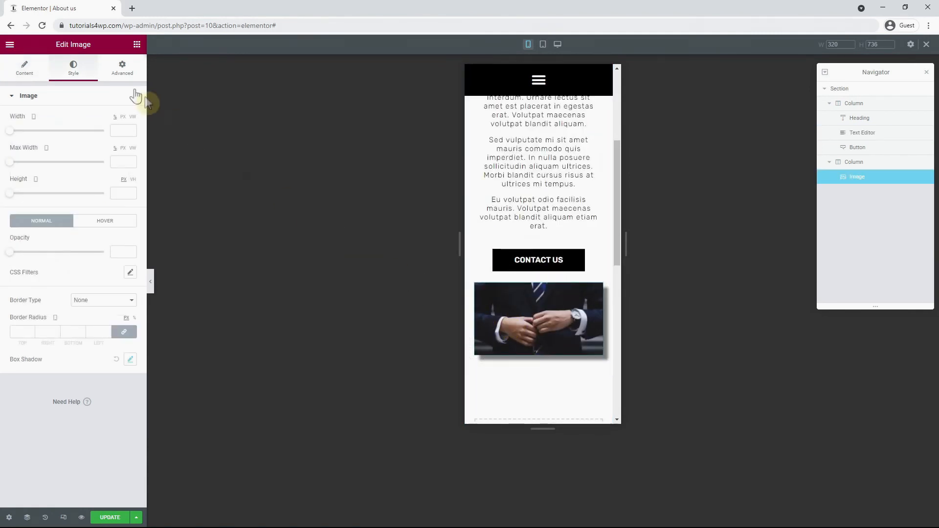
pyautogui.click(125, 73)
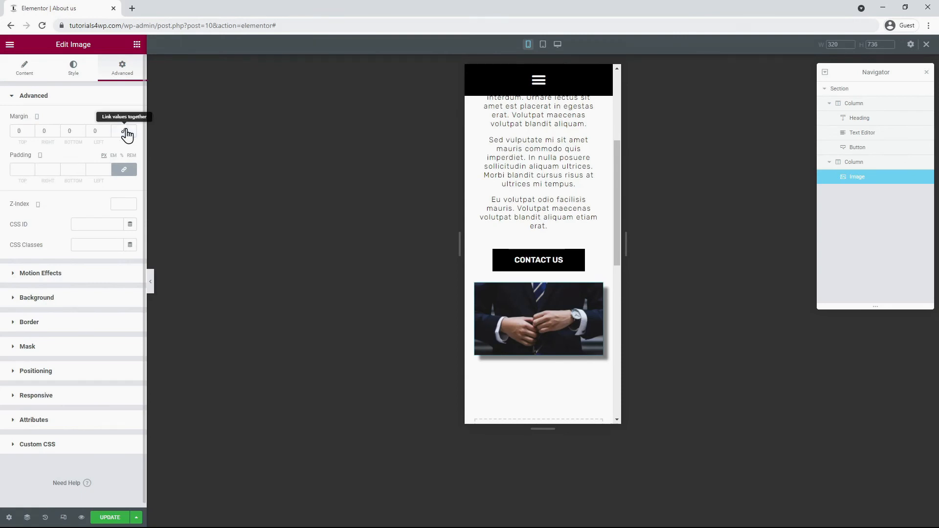
pyautogui.write('20')
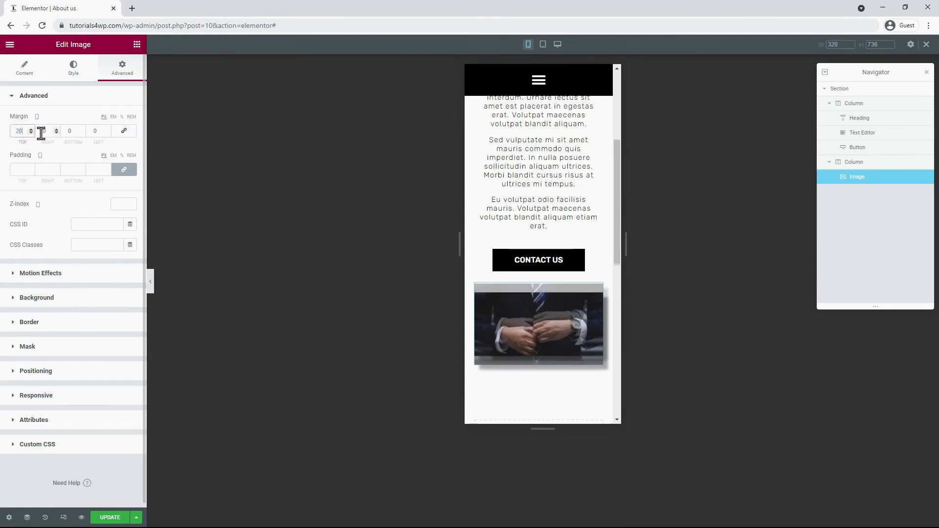
# Step: Return to the desktop view, left-align the text below the "About us" heading and update the page
pyautogui.click(558, 44)
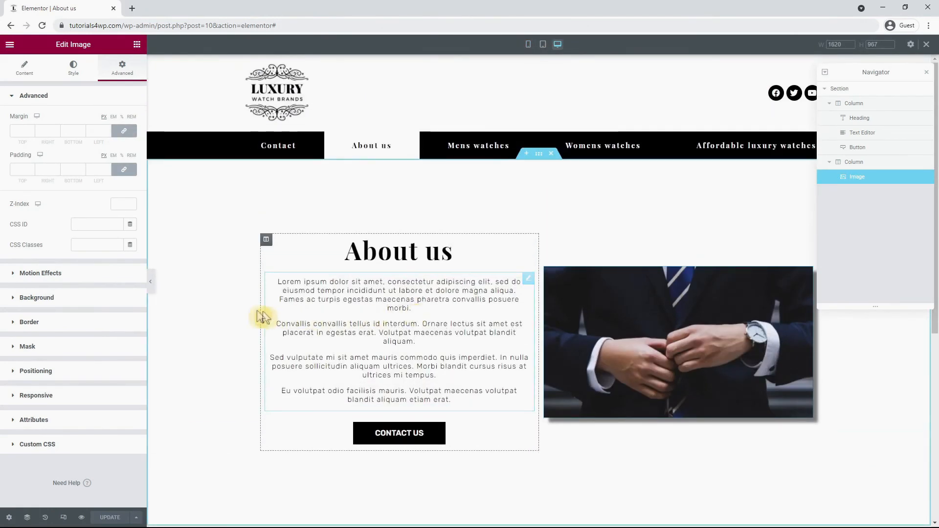
pyautogui.click(349, 305)
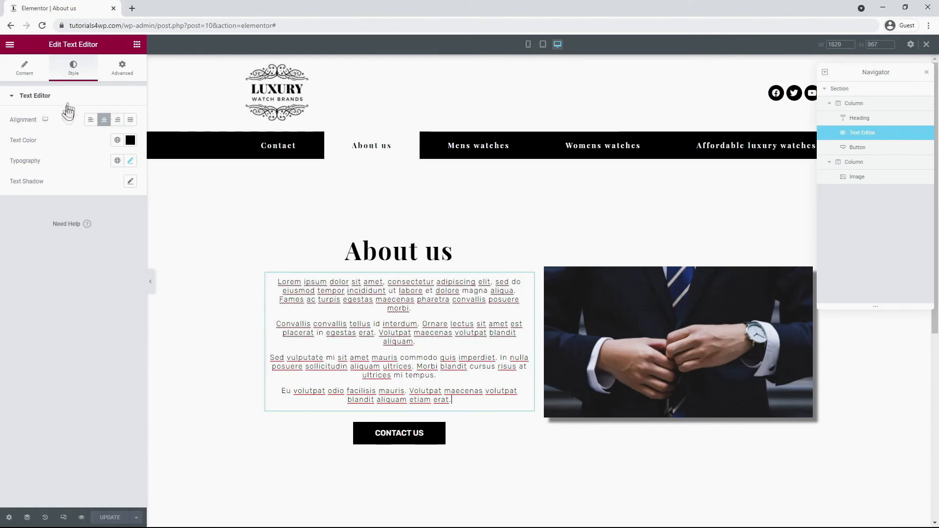
pyautogui.click(90, 122)
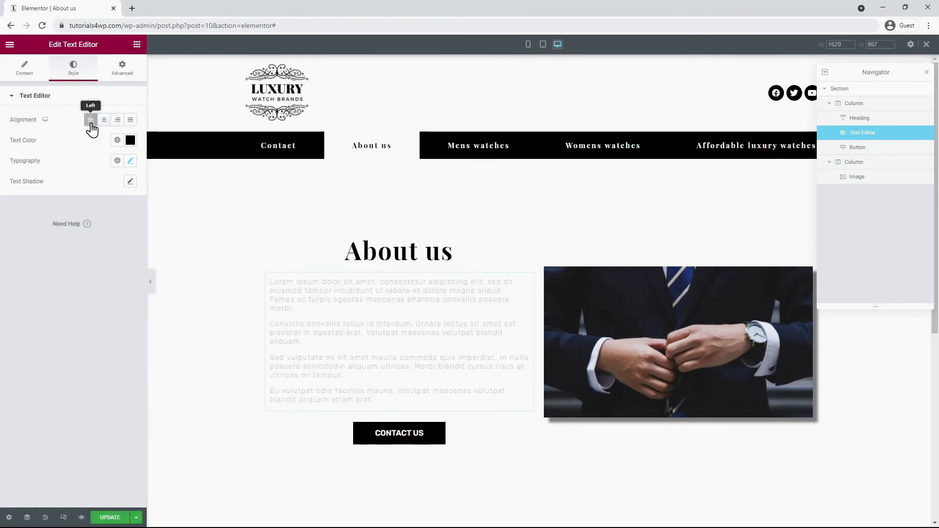
pyautogui.click(119, 518)
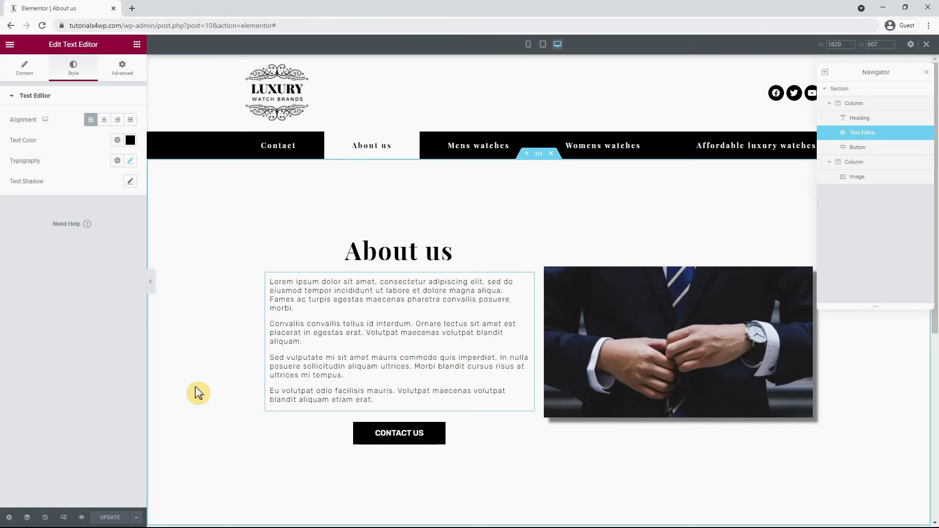
# Step: Save the page as a template named "Template About us page" and close the template library
pyautogui.click(136, 517)
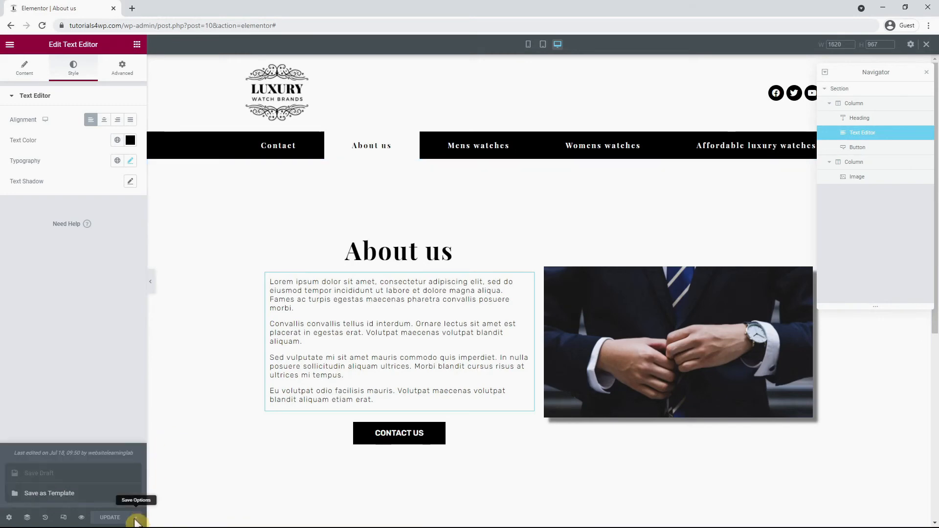
pyautogui.click(53, 494)
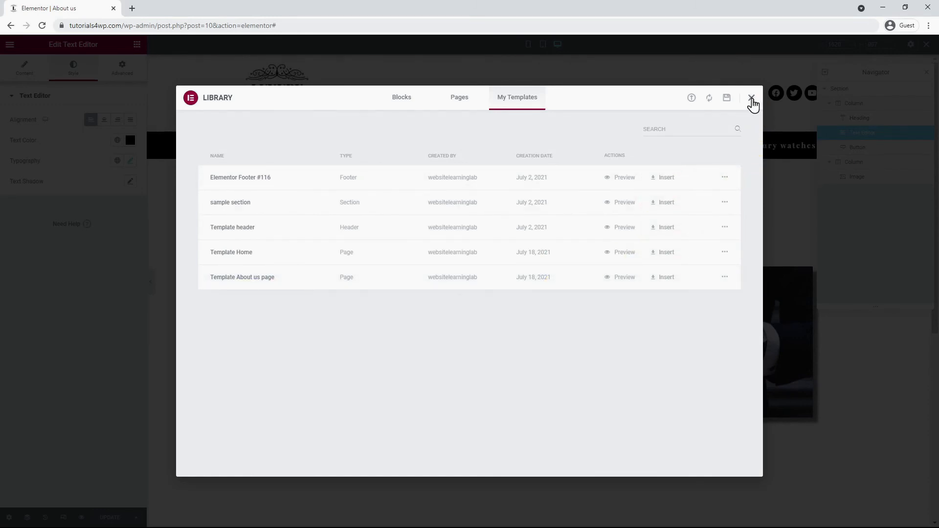
pyautogui.click(752, 101)
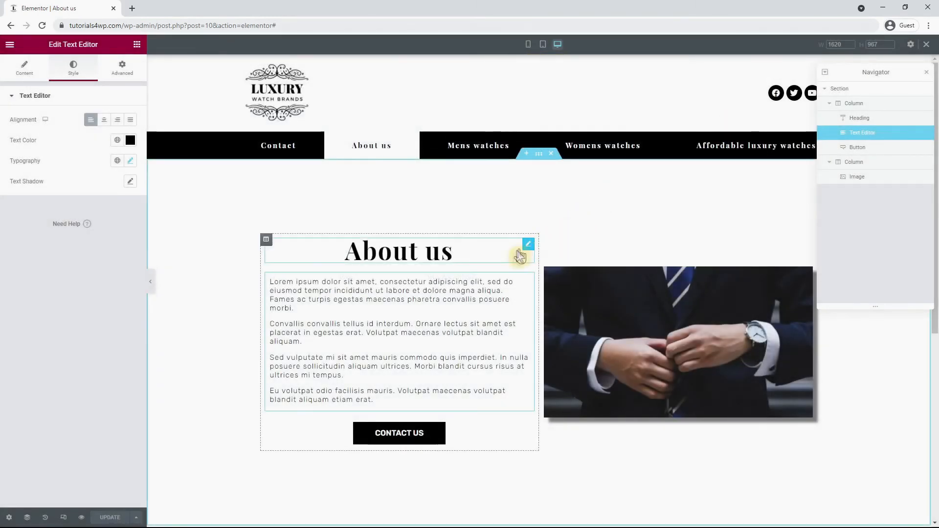
# Step: Exit the About us page editor to the dashboard and open the Contact page for editing with Elementor
pyautogui.click(10, 45)
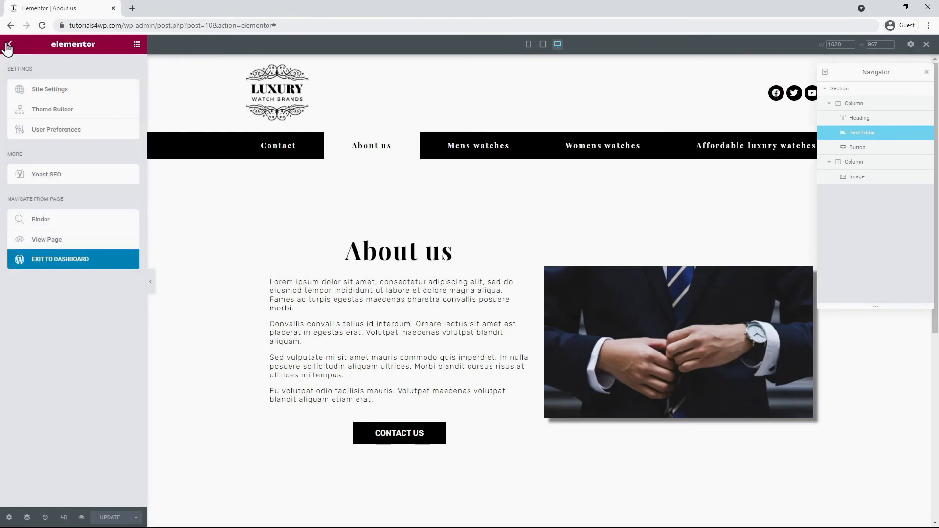
pyautogui.click(90, 263)
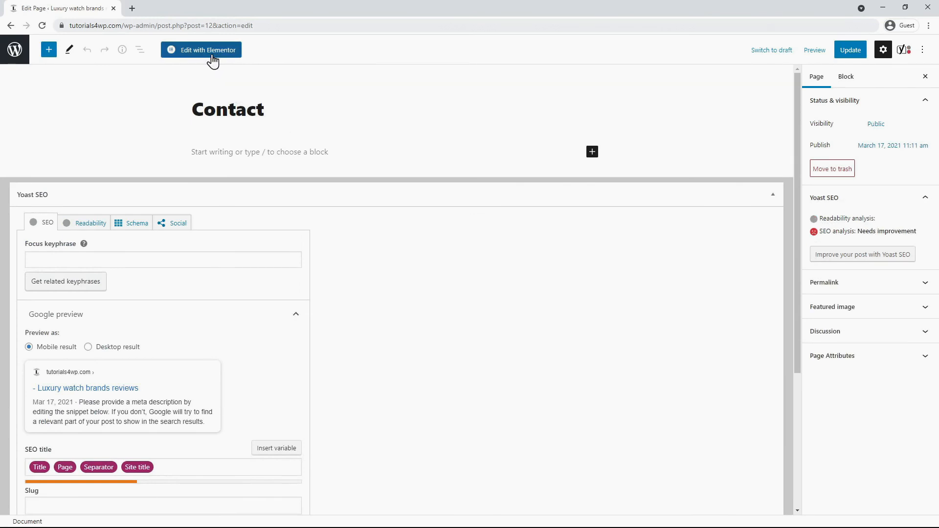
pyautogui.click(212, 51)
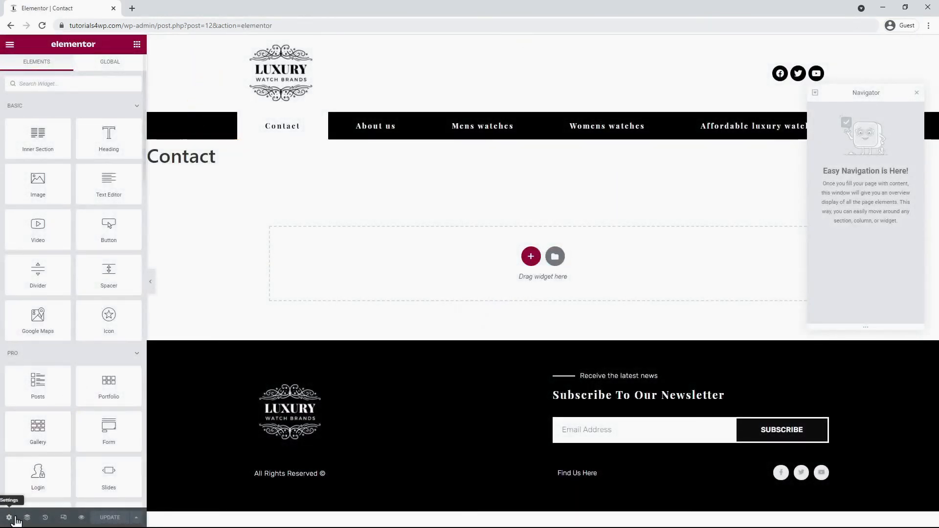
# Step: Remove the page title above the Contact page's content area through the page settings
pyautogui.click(15, 519)
pyautogui.click(117, 289)
pyautogui.click(127, 308)
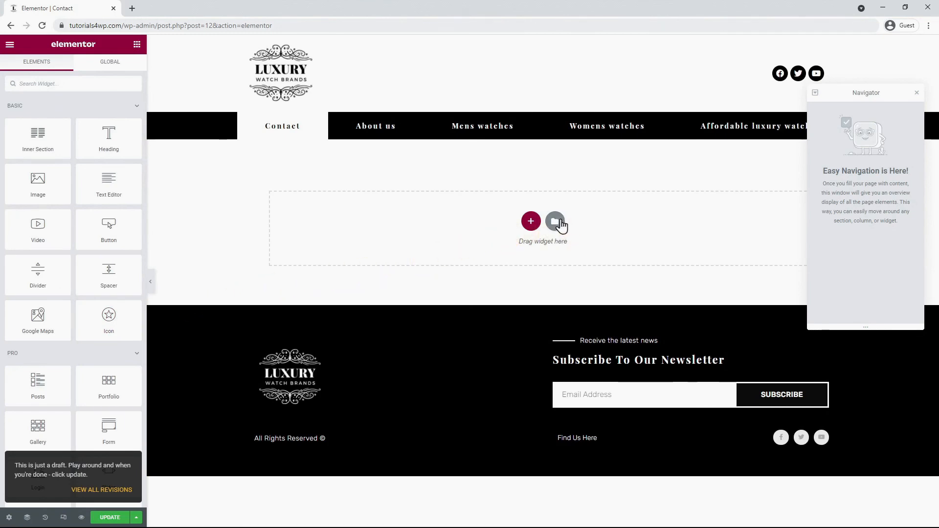
# Step: Insert the saved template "Template About us page" into the Contact page, including its document settings
pyautogui.click(555, 222)
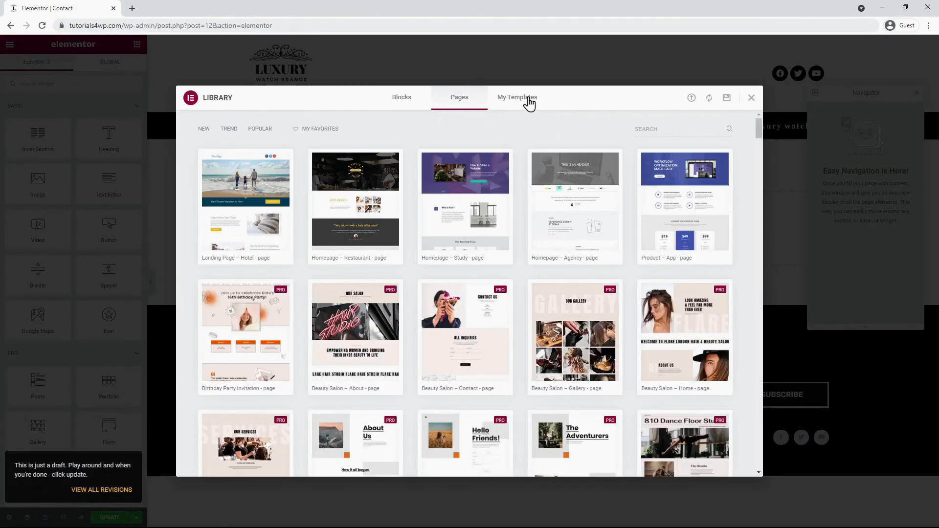
pyautogui.click(528, 101)
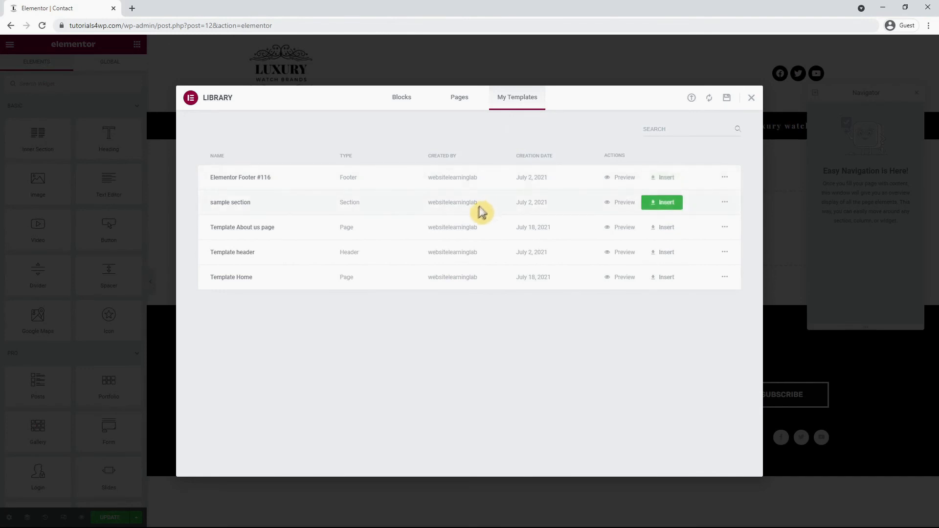
pyautogui.click(662, 230)
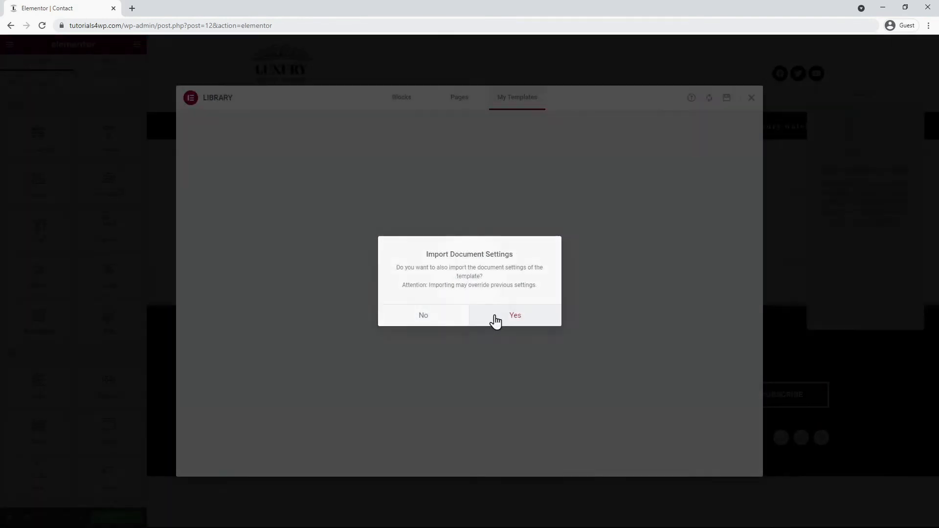
pyautogui.click(494, 316)
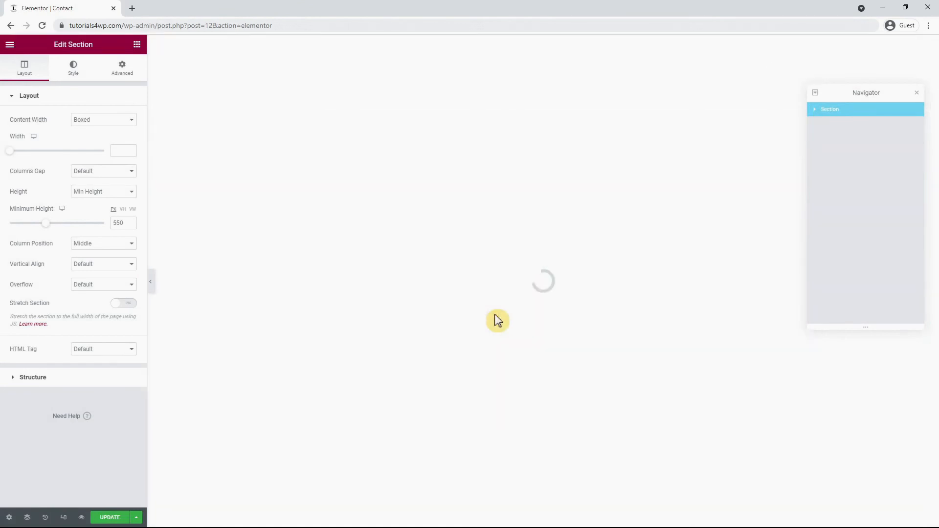
# Step: Replace the "About us" heading with "Contact" and delete the Contact us button and the image
pyautogui.tripleClick(418, 226)
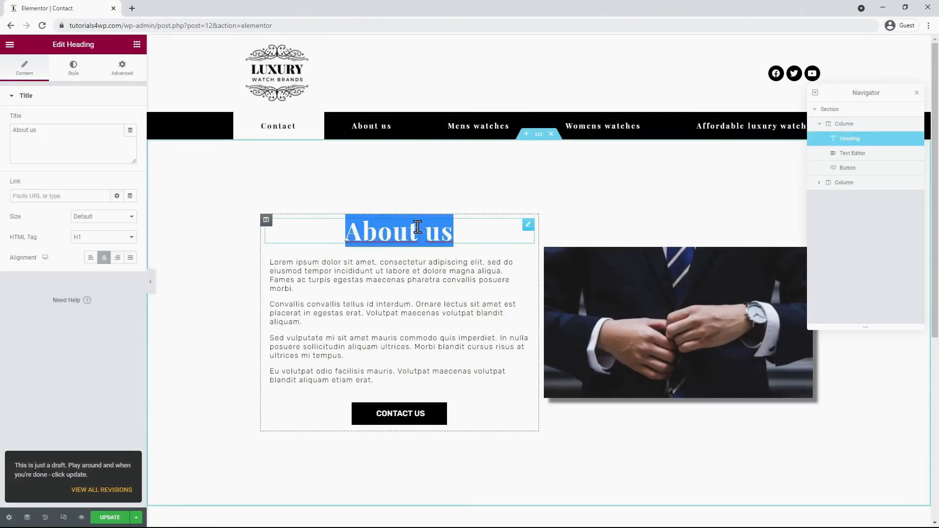
pyautogui.write('Contact')
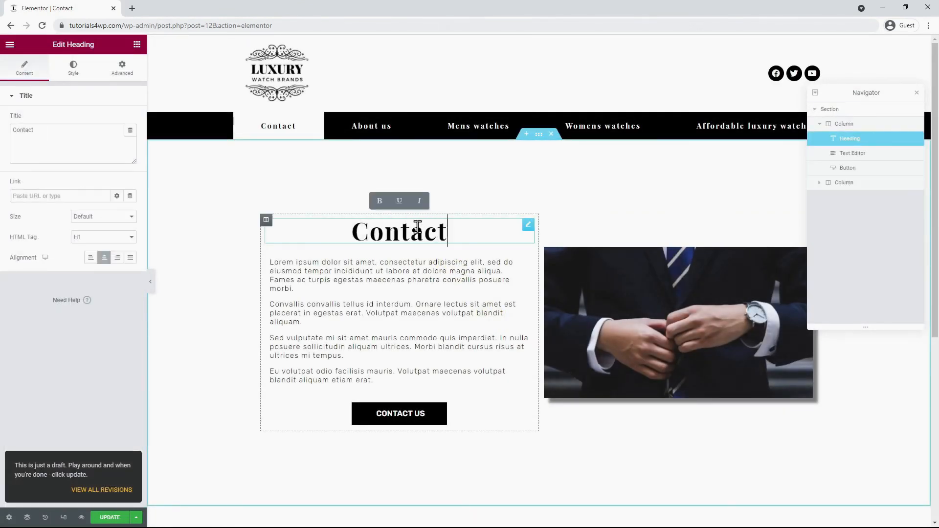
pyautogui.rightClick(400, 415)
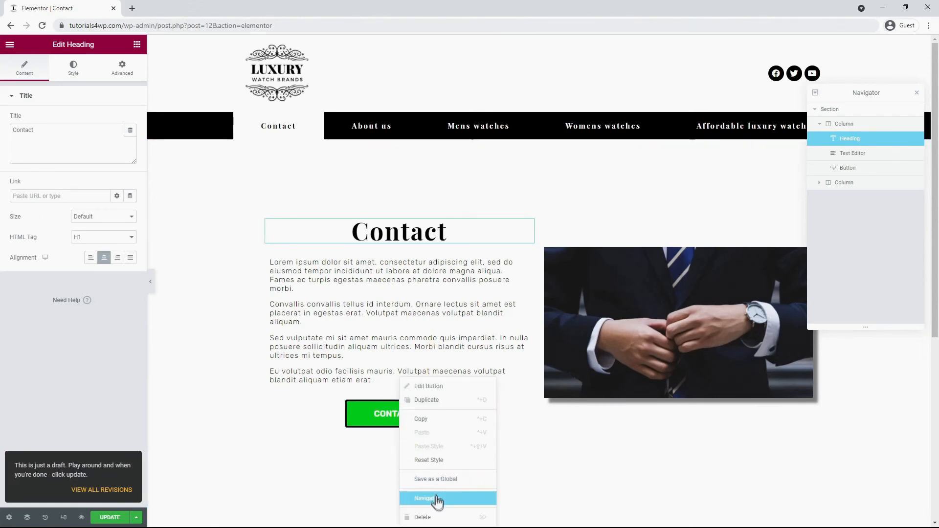
pyautogui.click(433, 518)
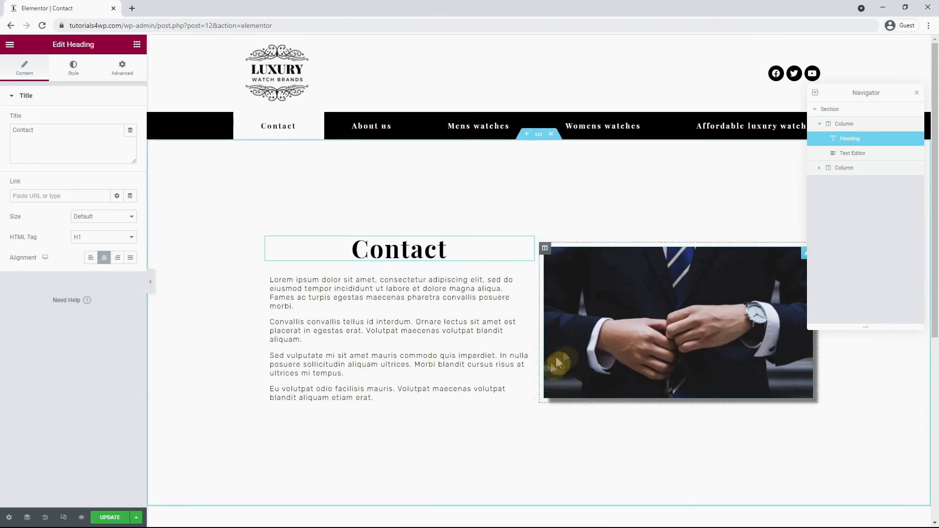
pyautogui.rightClick(601, 323)
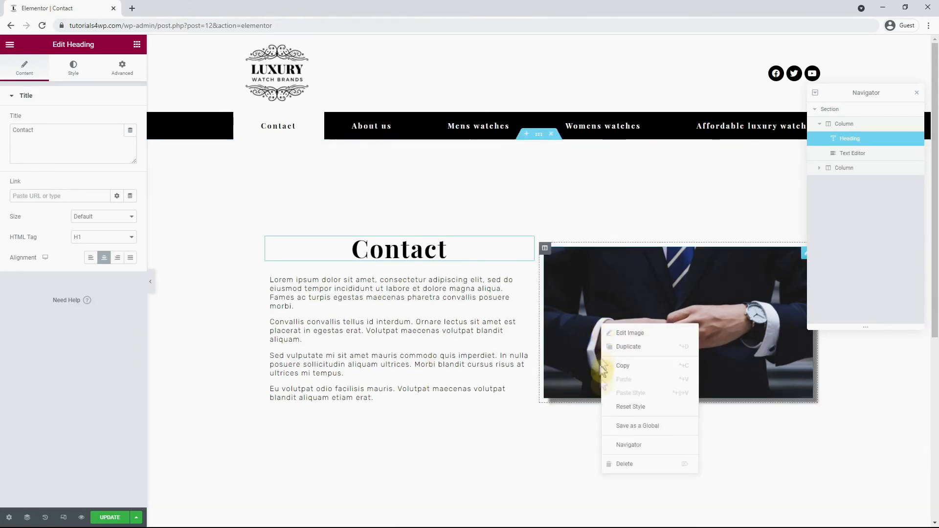
pyautogui.click(638, 469)
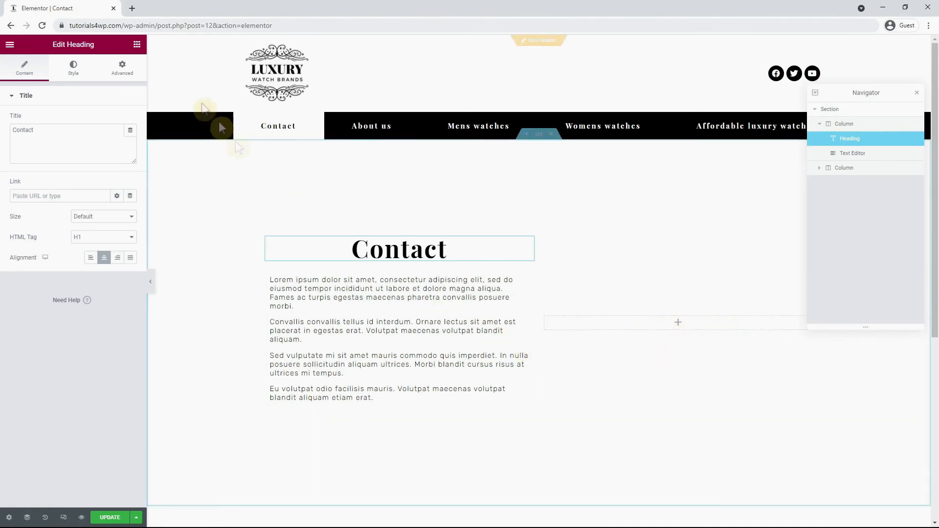
# Step: Add a Form widget to the empty column beside the text and hide its field labels
pyautogui.click(137, 45)
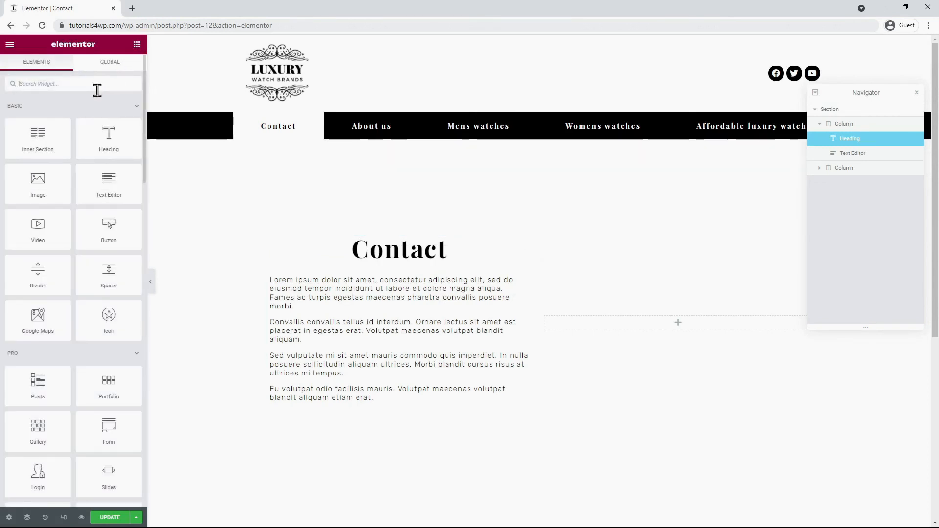
pyautogui.write('form')
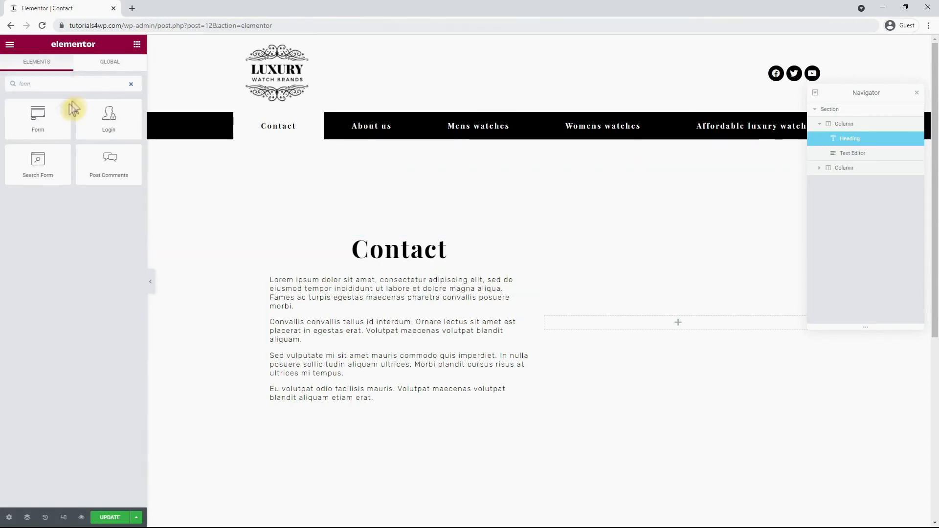
pyautogui.moveTo(53, 118); pyautogui.dragTo(661, 318)
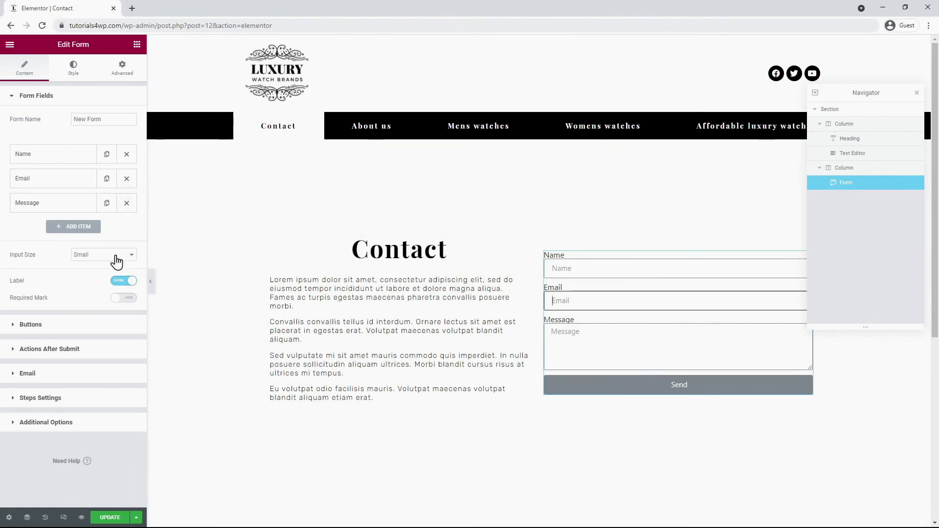
pyautogui.click(121, 281)
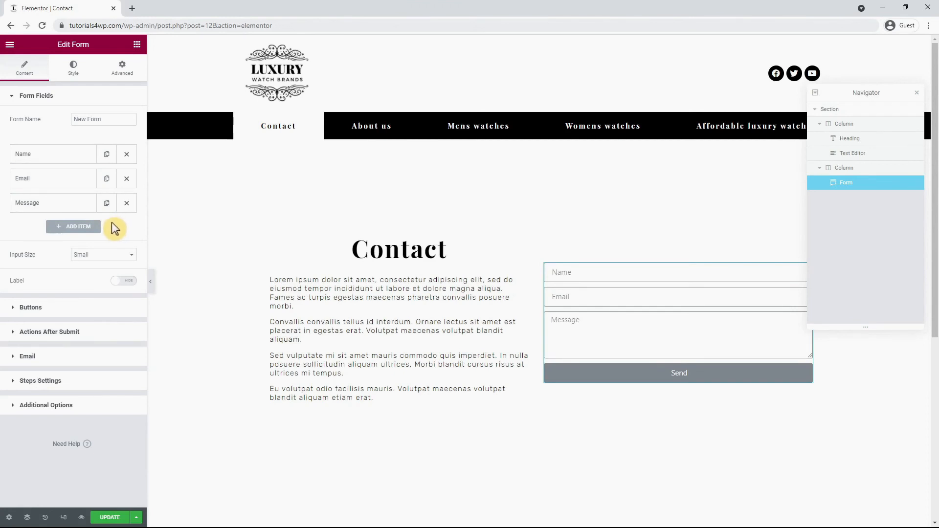
# Step: Review the content settings of the form's Name field, including type, label, placeholder and column width
pyautogui.click(82, 155)
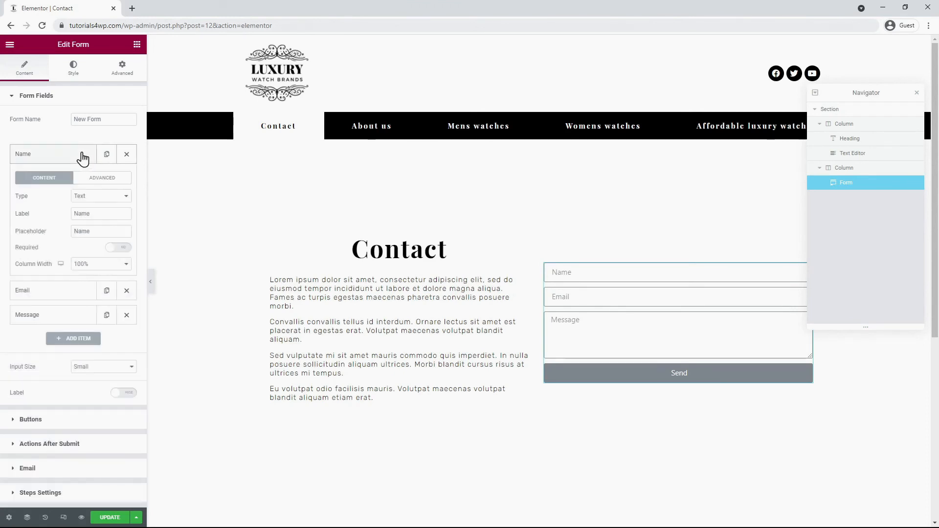
pyautogui.scroll(-1, 85, 214)
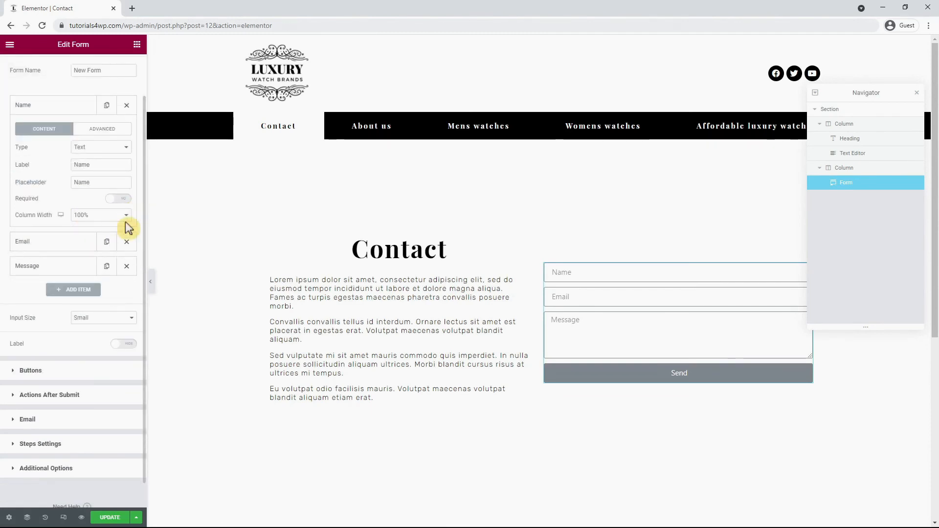
pyautogui.scroll(1, 91, 174)
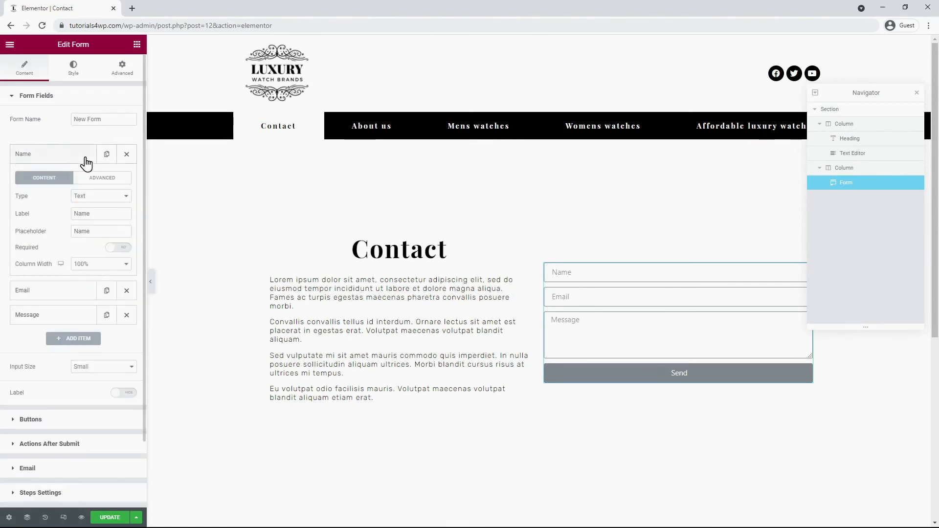
# Step: Try out a fourth form item of type Checkbox with the options test, test2 and test3, and delete it
pyautogui.click(57, 340)
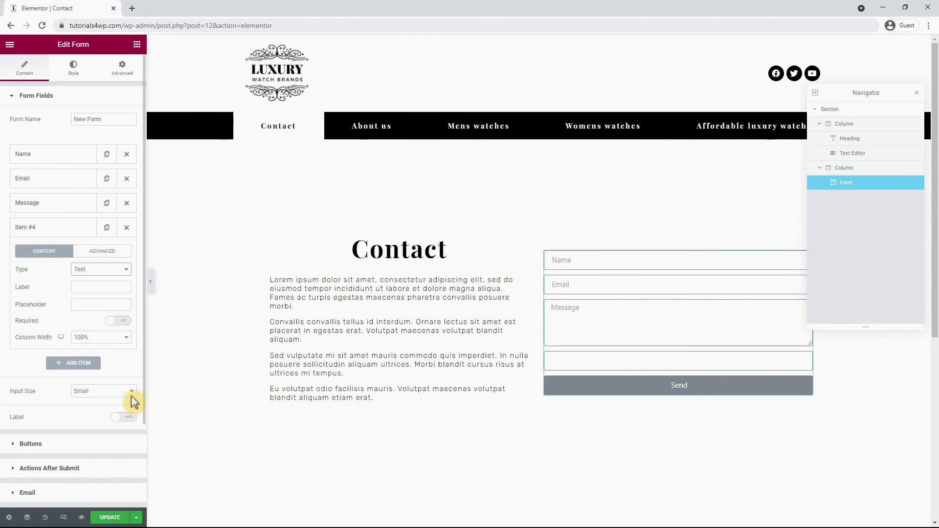
pyautogui.click(111, 335)
pyautogui.click(78, 332)
pyautogui.write('test')
pyautogui.press('Return')
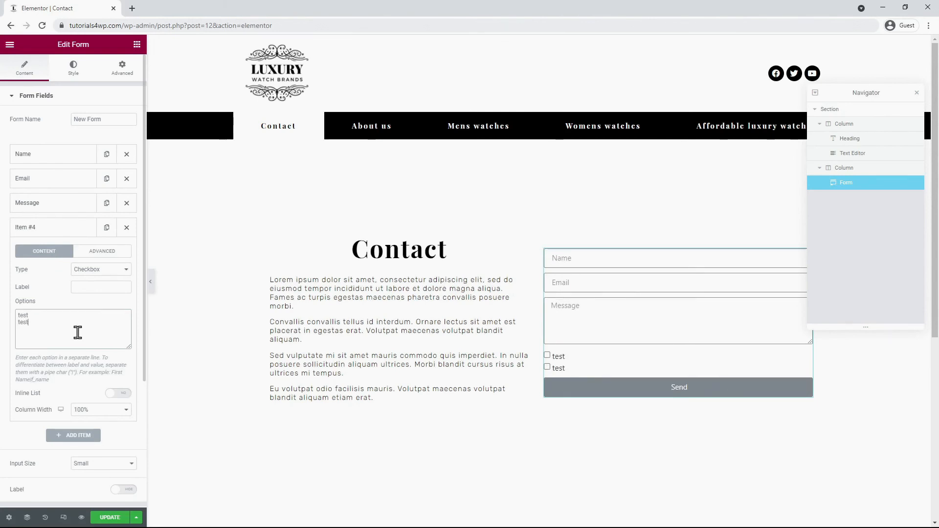
pyautogui.write('test2')
pyautogui.press('Return')
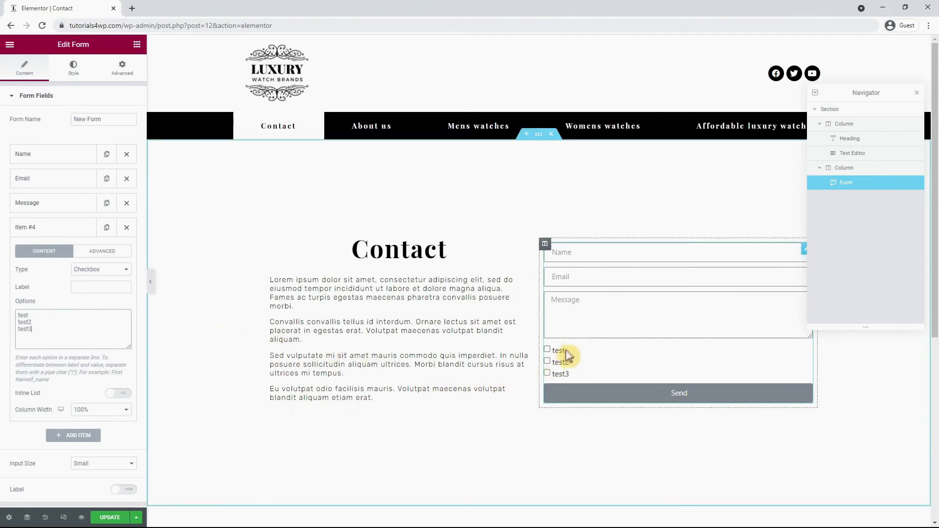
pyautogui.click(126, 228)
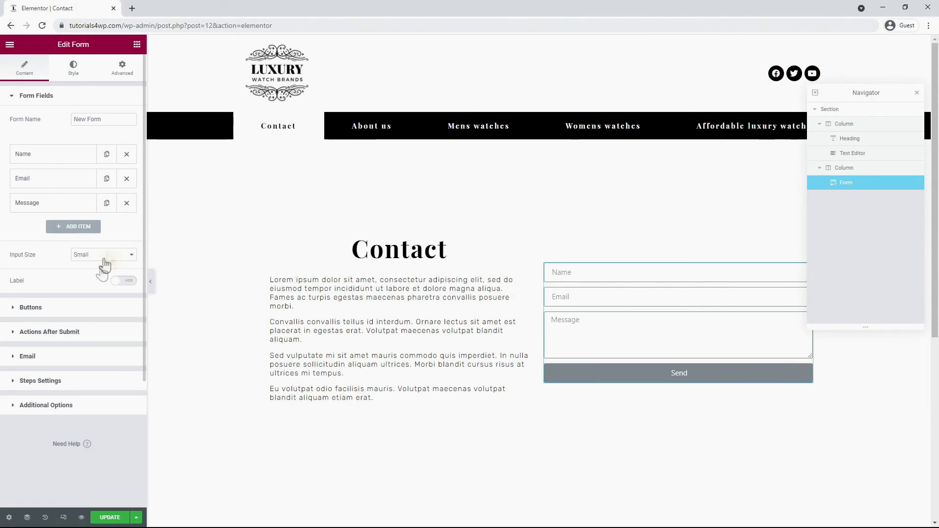
# Step: Examine the form's button settings and its email settings, covering recipient, subject, message and sender address
pyautogui.click(85, 307)
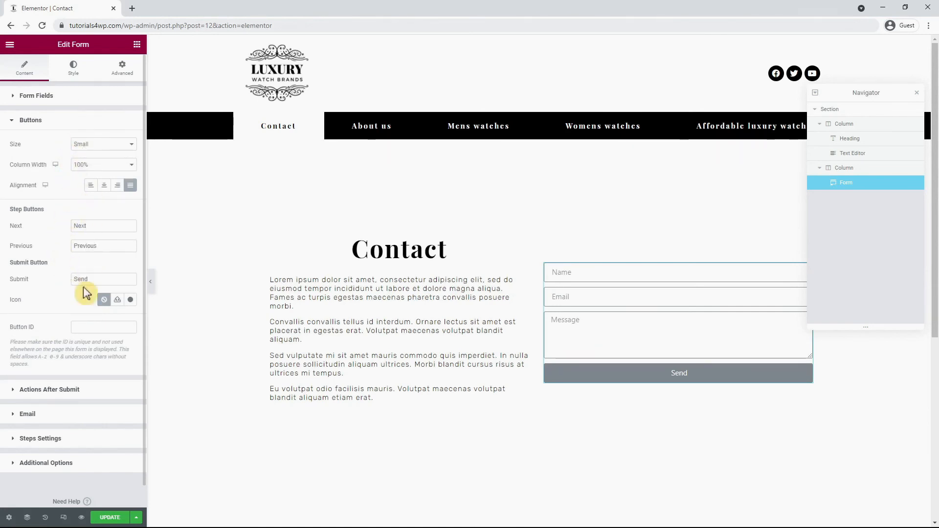
pyautogui.click(55, 286)
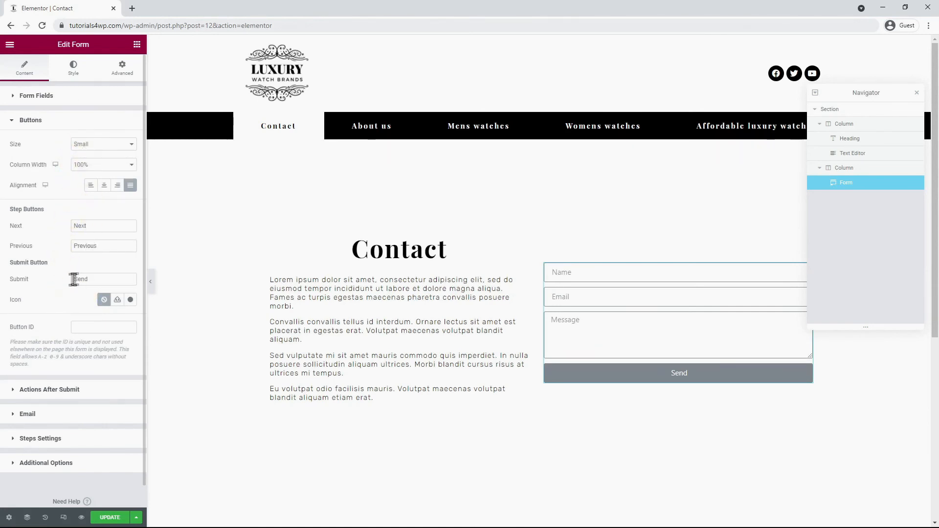
pyautogui.click(67, 418)
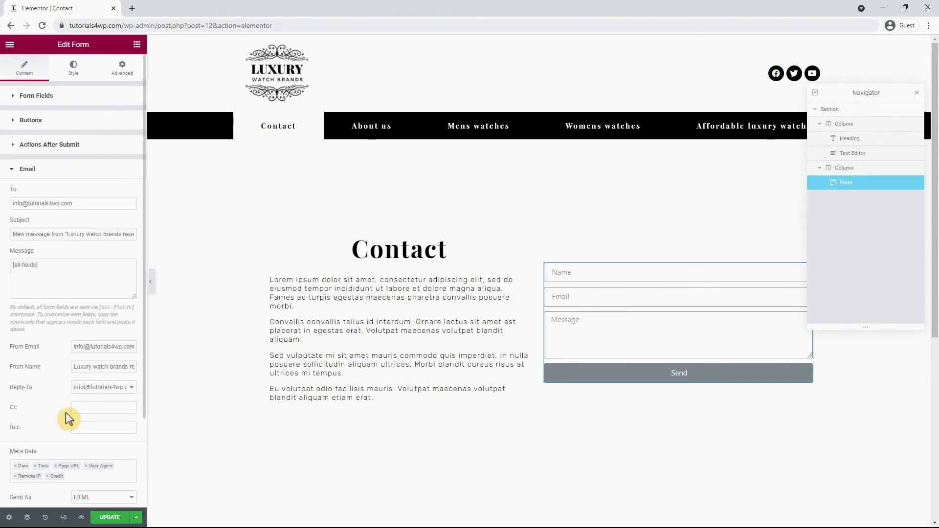
pyautogui.moveTo(74, 202); pyautogui.dragTo(7, 202)
pyautogui.click(96, 187)
pyautogui.scroll(-1, 103, 291)
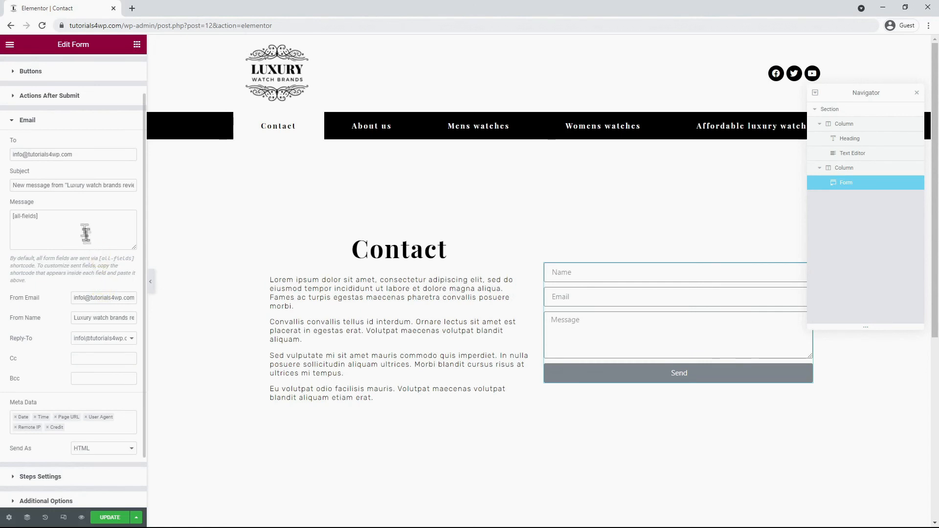
pyautogui.click(50, 155)
pyautogui.click(12, 199)
pyautogui.moveTo(11, 185); pyautogui.dragTo(179, 185)
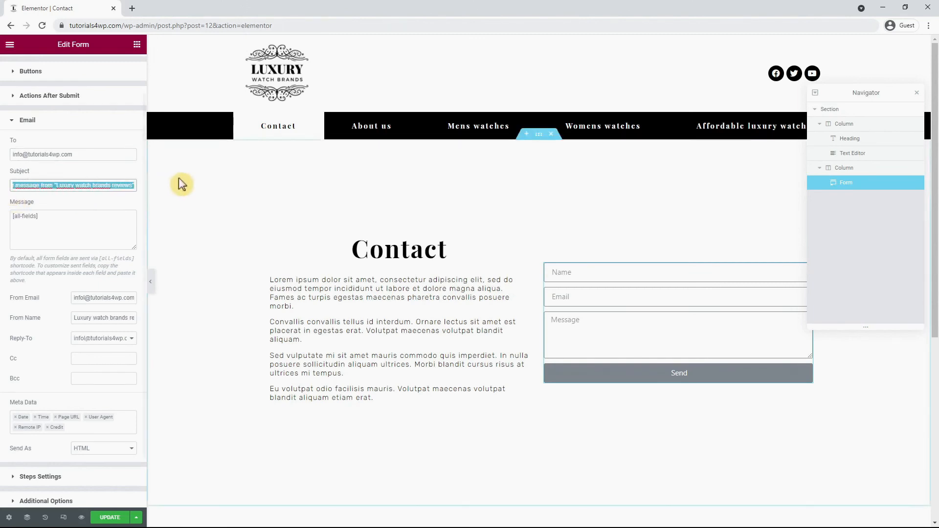
pyautogui.click(66, 198)
pyautogui.moveTo(55, 224); pyautogui.dragTo(10, 217)
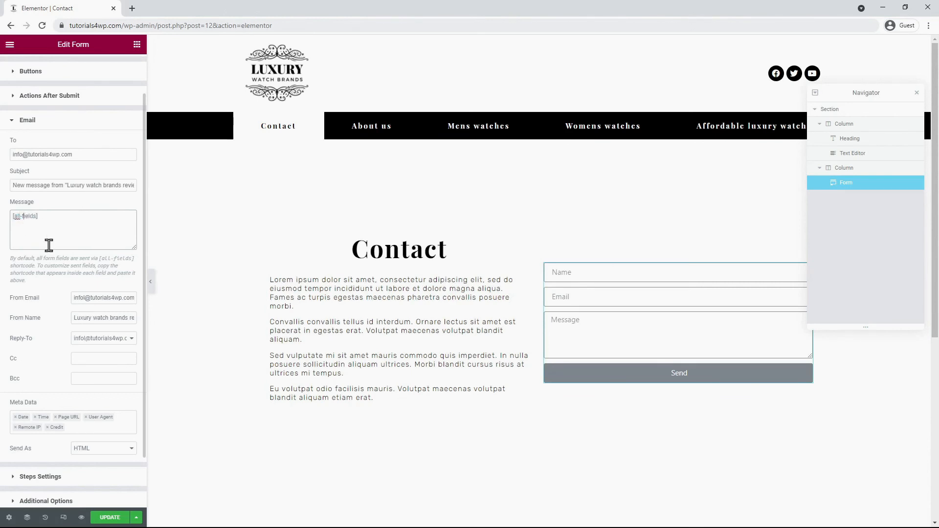
pyautogui.tripleClick(79, 299)
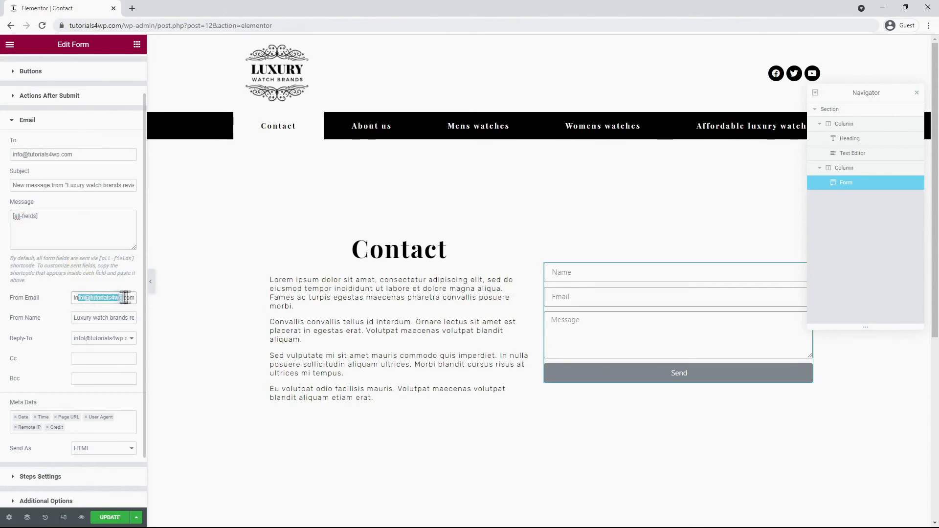
pyautogui.click(92, 301)
# Step: Turn on Custom Messages in the form's additional options
pyautogui.scroll(-1, 56, 313)
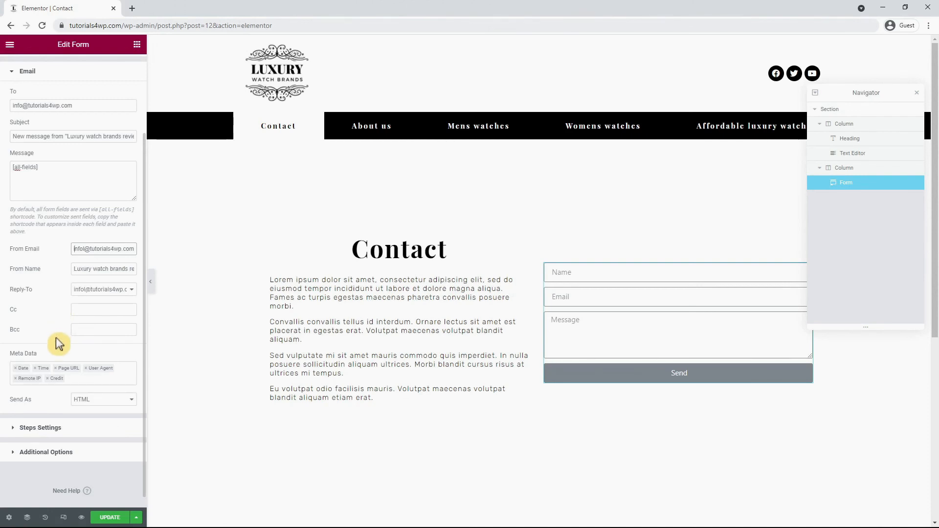
pyautogui.click(64, 451)
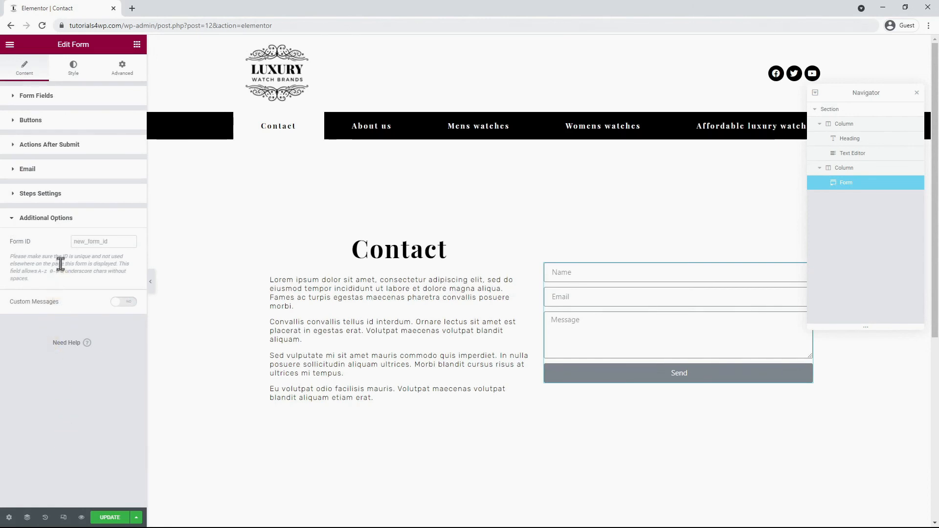
pyautogui.click(123, 303)
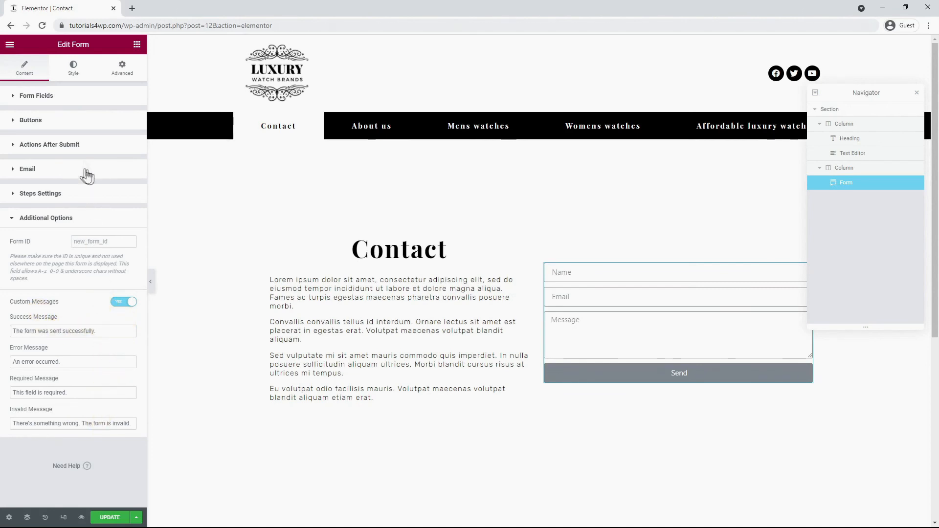
# Step: Set the text color of the form's fields to black
pyautogui.click(73, 69)
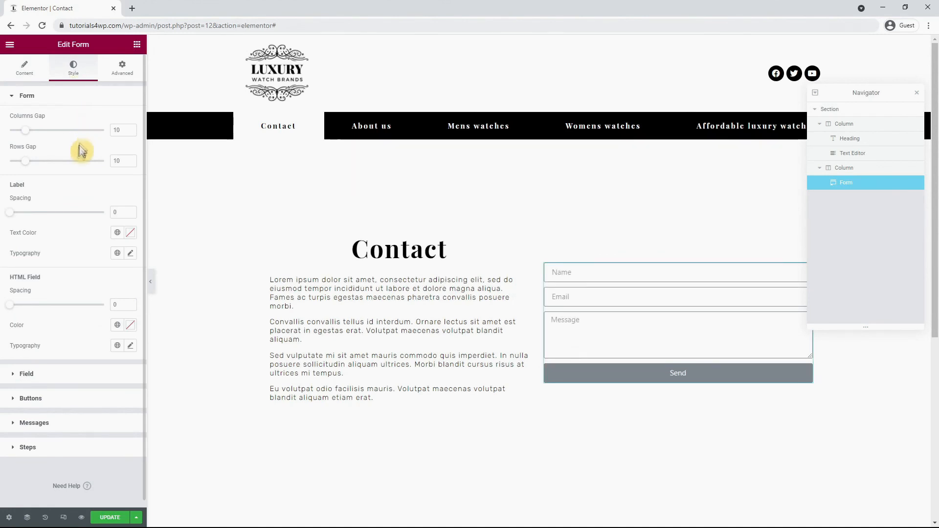
pyautogui.click(43, 383)
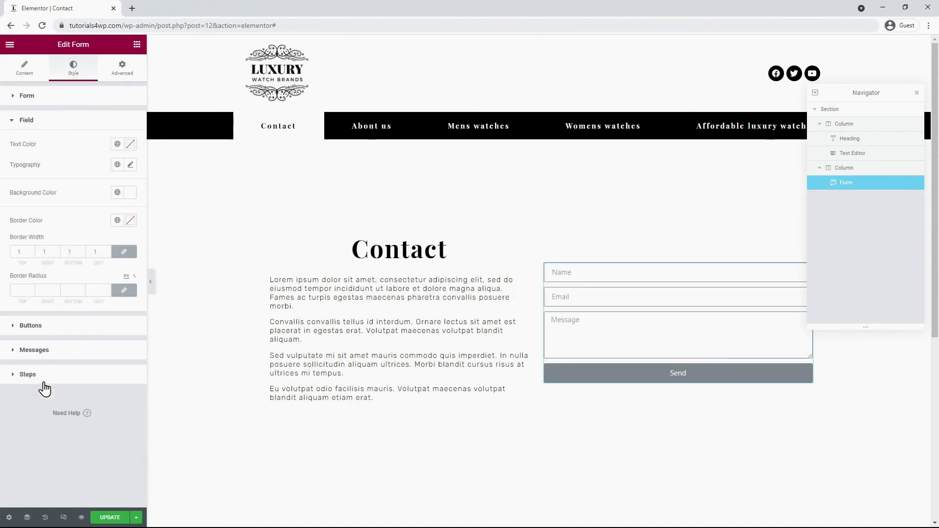
pyautogui.click(129, 147)
pyautogui.click(91, 127)
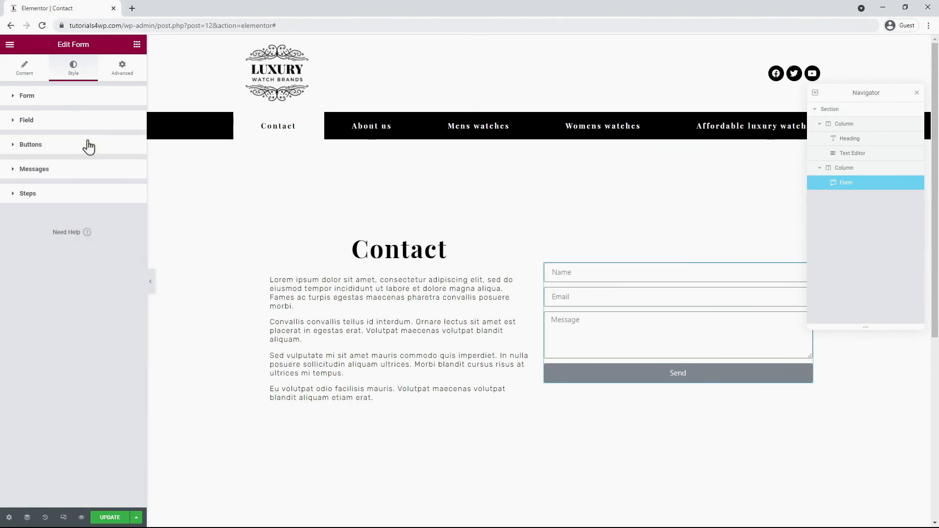
pyautogui.click(90, 127)
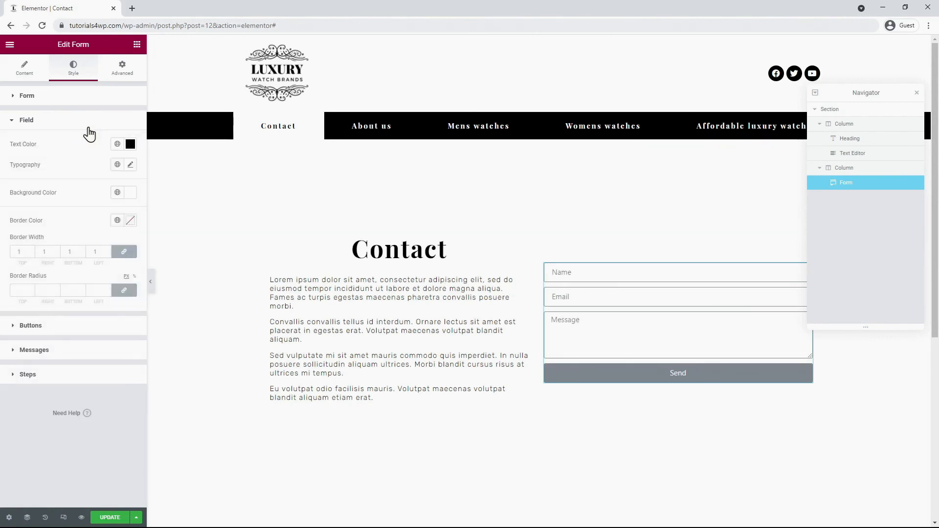
# Step: Set the form fields' typography to the Rubik font family with weight 300
pyautogui.click(130, 164)
pyautogui.click(99, 210)
pyautogui.write('rub')
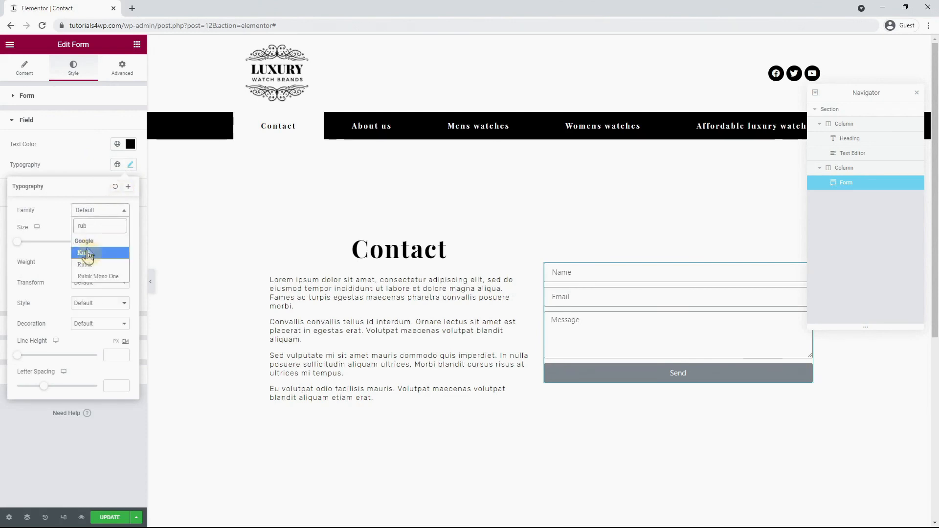
pyautogui.click(88, 252)
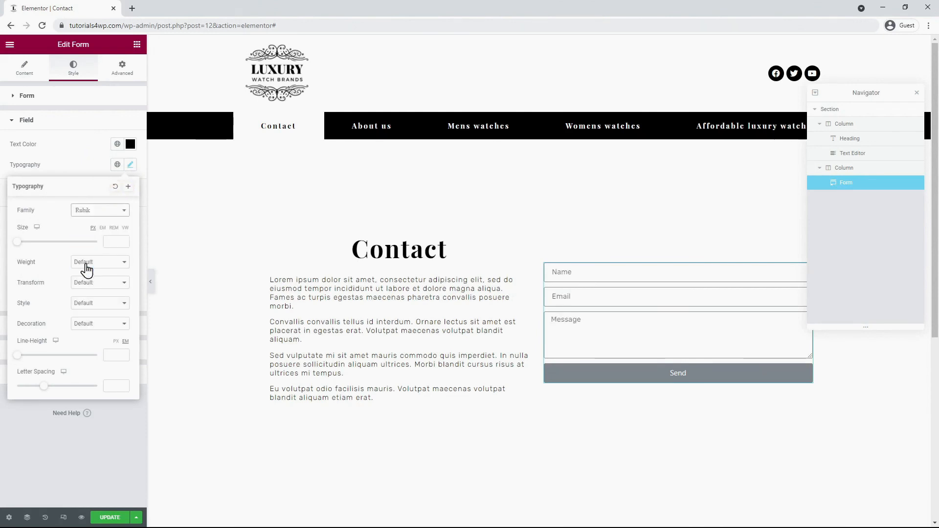
pyautogui.click(108, 261)
pyautogui.click(124, 279)
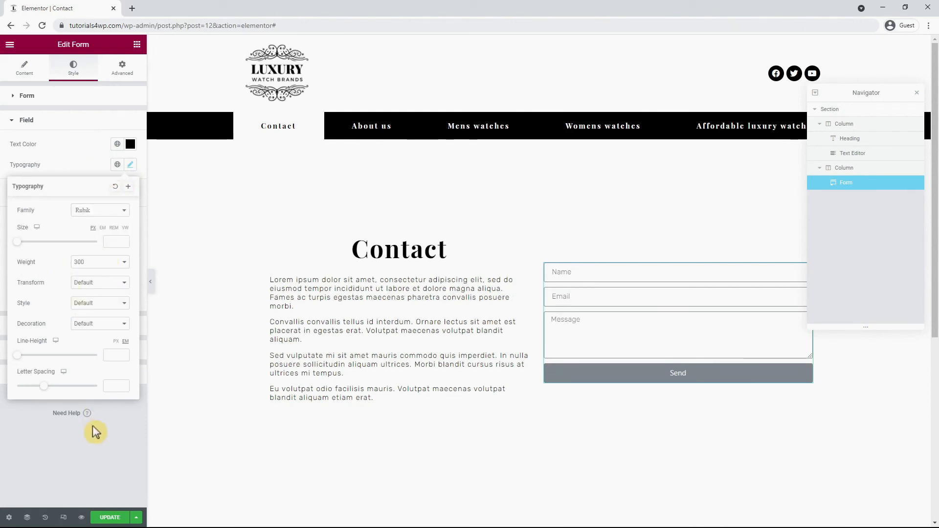
pyautogui.click(105, 440)
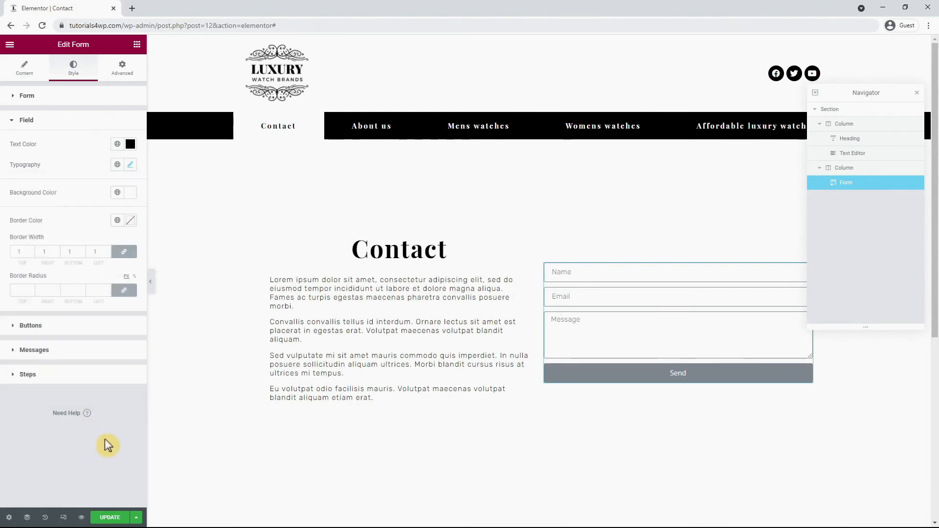
# Step: Set the form button's typography to Rubik, size 15 px, weight 600 and uppercase, and save the page
pyautogui.click(59, 327)
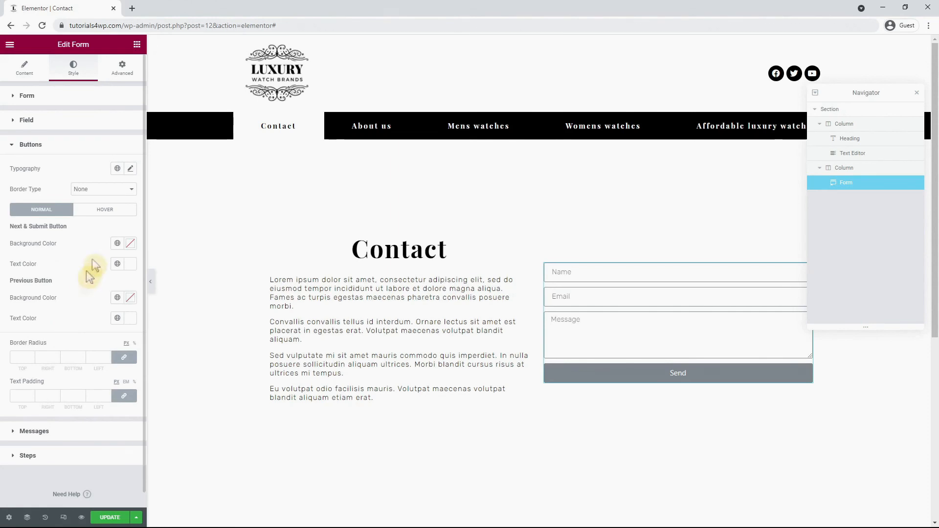
pyautogui.click(130, 168)
pyautogui.click(91, 216)
pyautogui.write('rub')
pyautogui.click(91, 270)
pyautogui.click(107, 249)
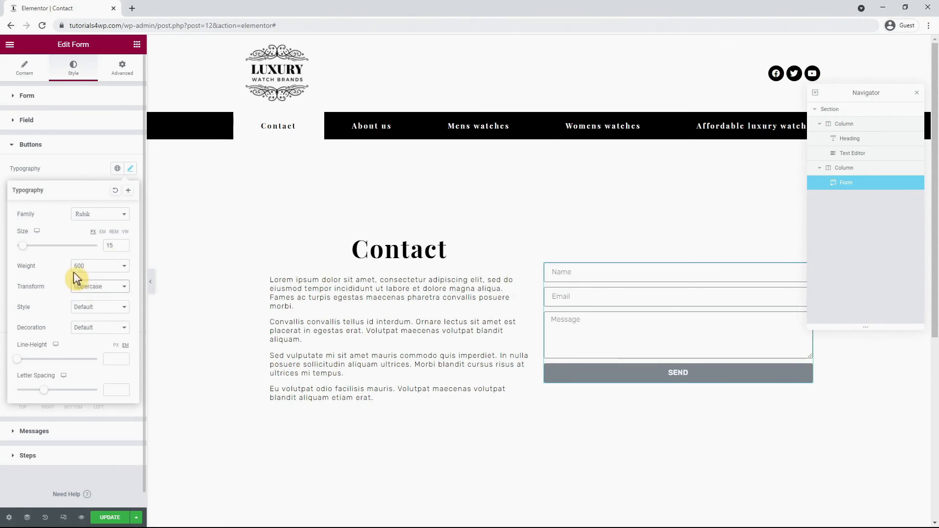
pyautogui.hotkey('ctrl', 's')
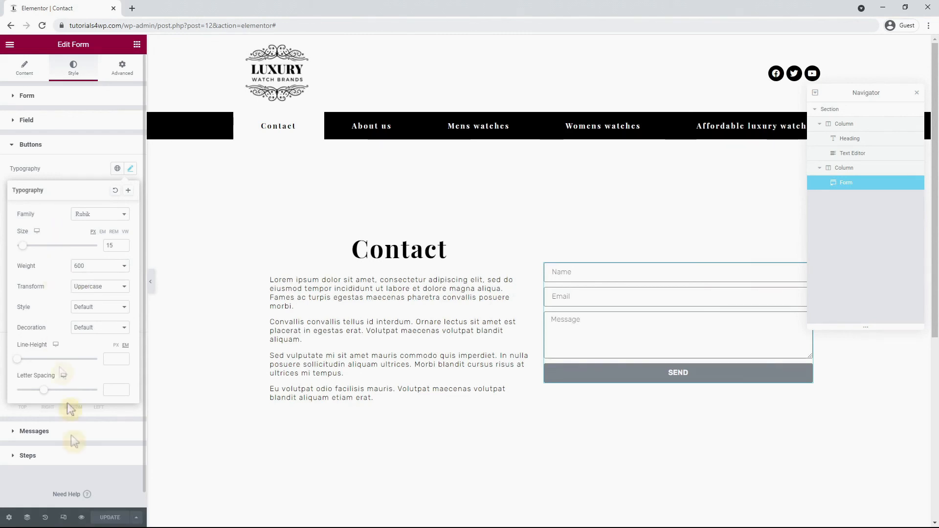
pyautogui.click(31, 485)
# Step: Set the submit button's background color to black for the normal state and #00CE1B for the hover state
pyautogui.click(131, 243)
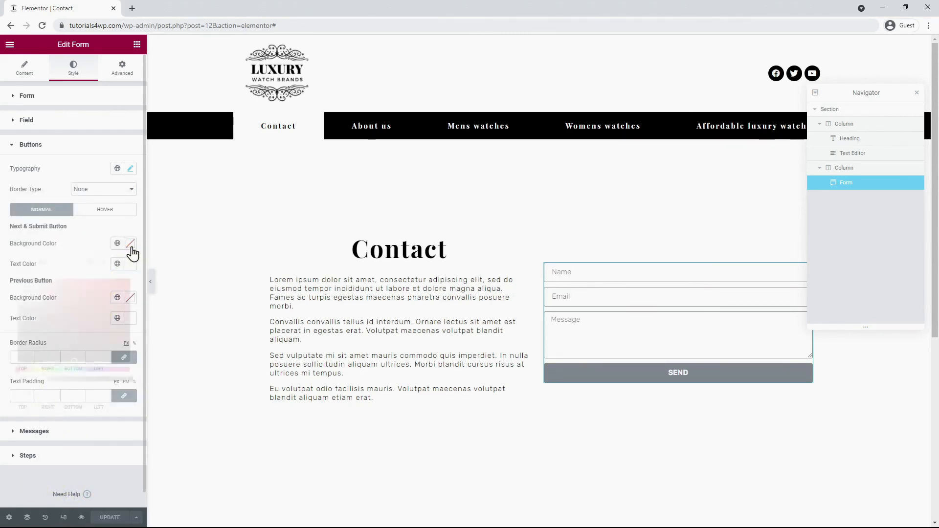
pyautogui.moveTo(59, 315); pyautogui.dragTo(2, 401)
pyautogui.click(16, 482)
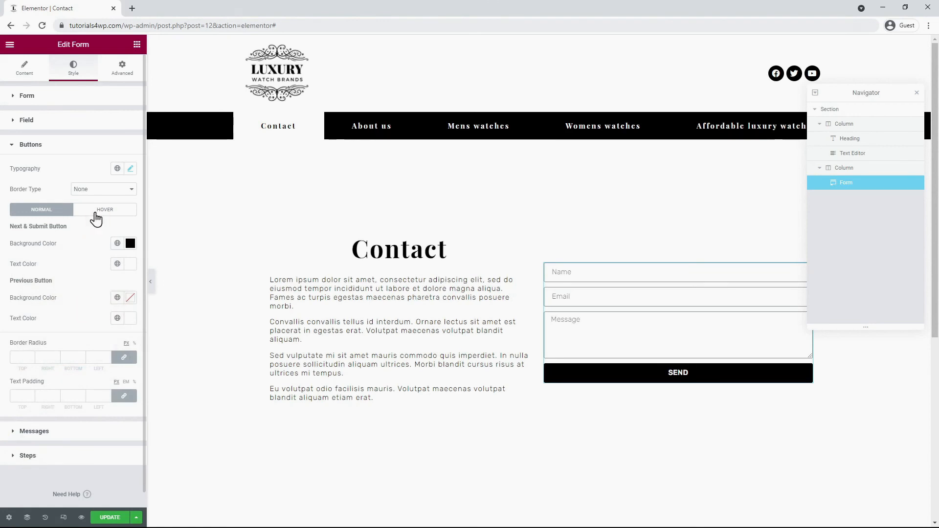
pyautogui.click(97, 213)
pyautogui.click(130, 244)
pyautogui.moveTo(47, 393); pyautogui.dragTo(26, 400)
pyautogui.write('#00CE1B')
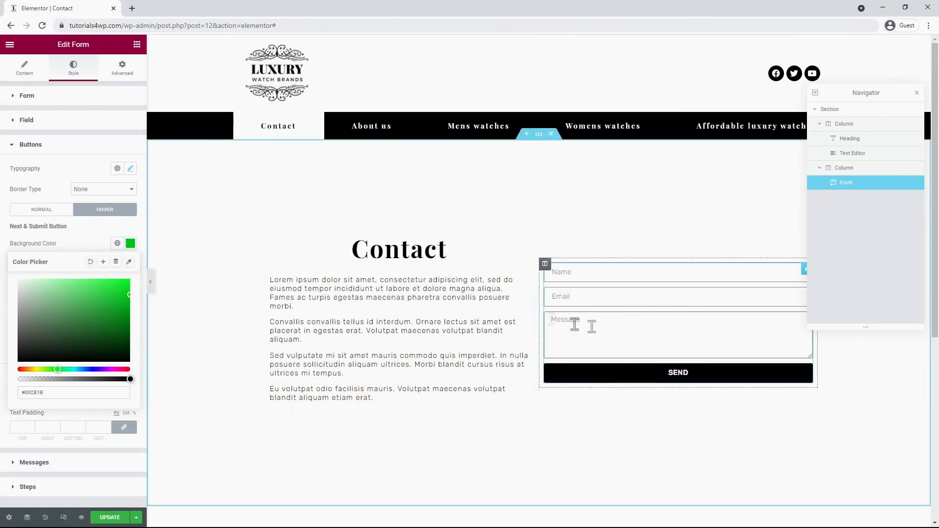
# Step: Set the form's top margin to 50 px for desktop and to -50 px for tablet
pyautogui.click(123, 68)
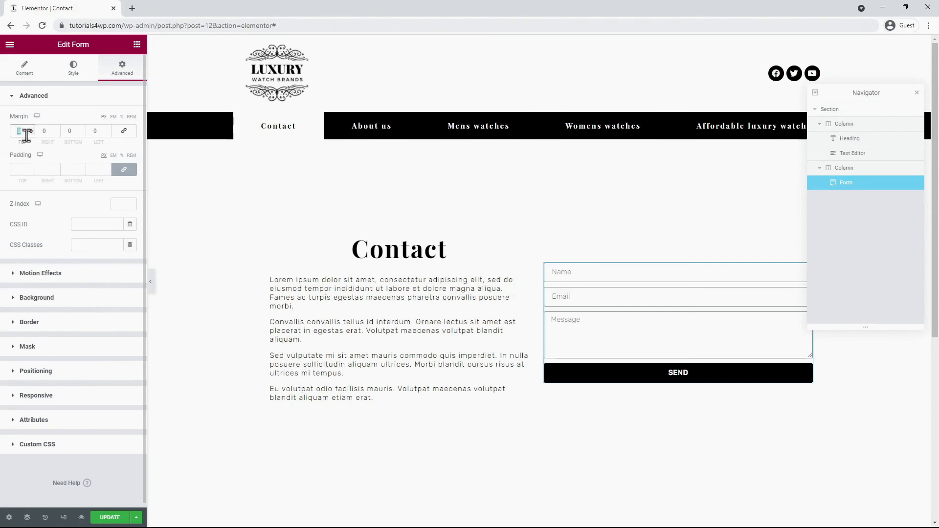
pyautogui.write('50')
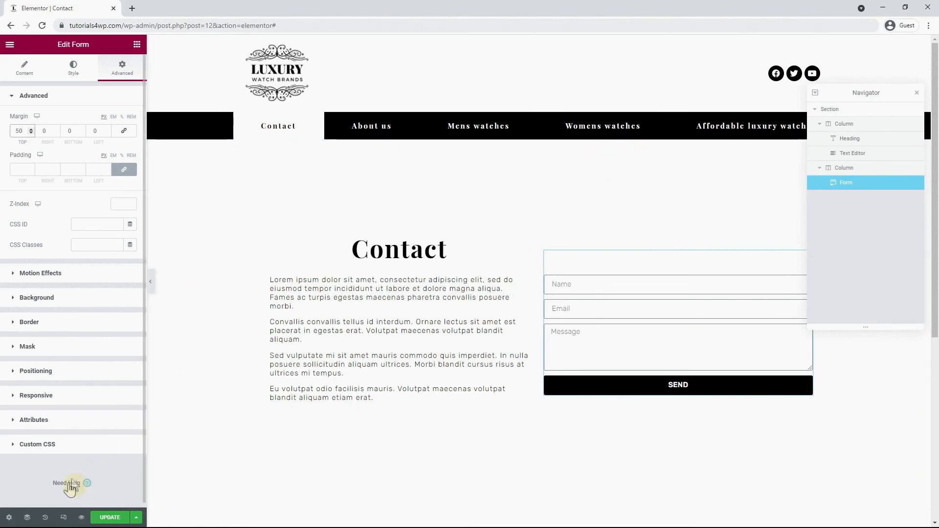
pyautogui.click(64, 519)
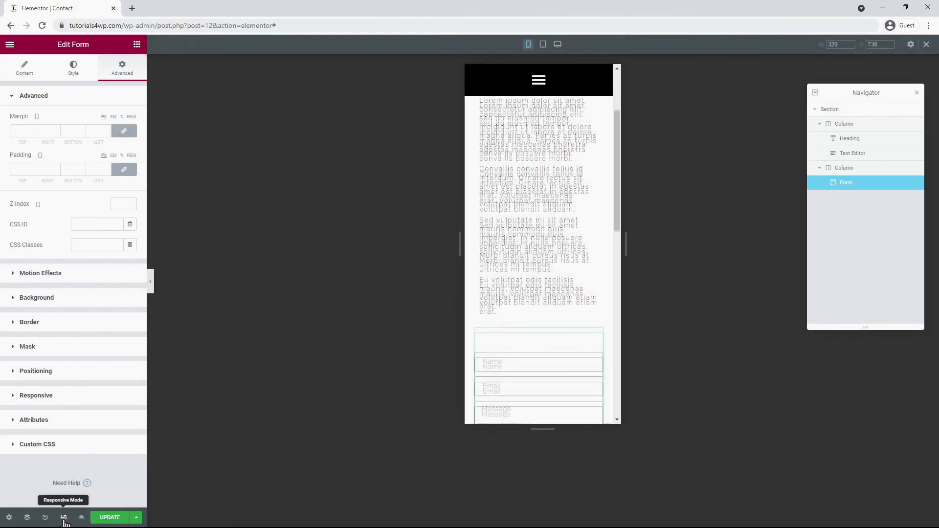
pyautogui.click(545, 45)
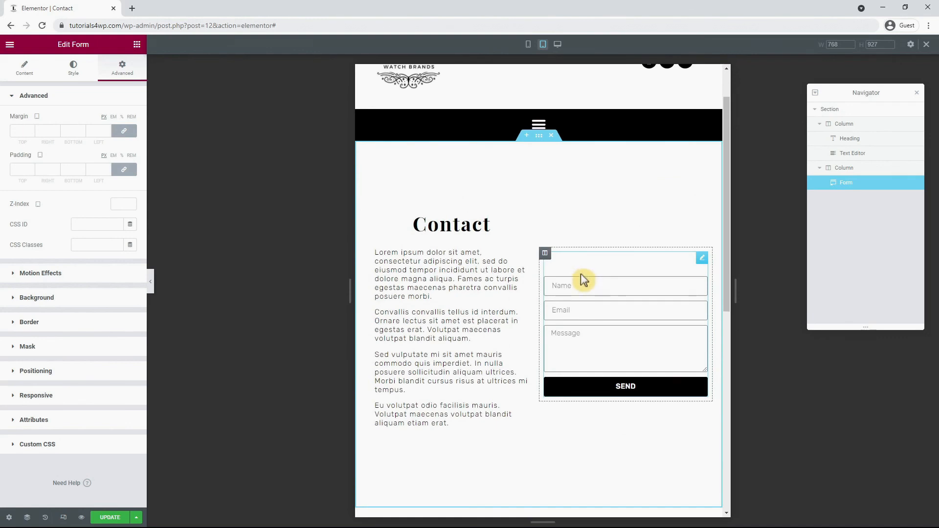
pyautogui.click(124, 132)
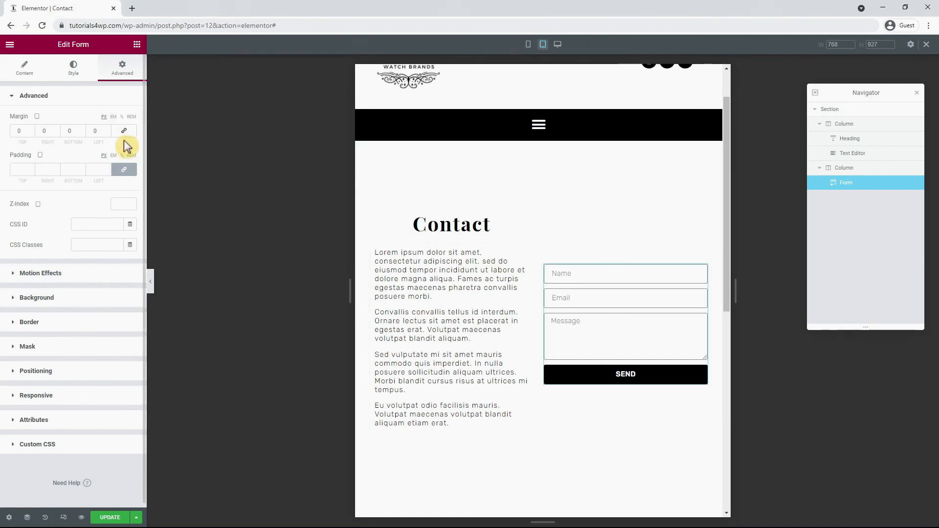
pyautogui.click(32, 133)
pyautogui.click(32, 133)
pyautogui.click(32, 133)
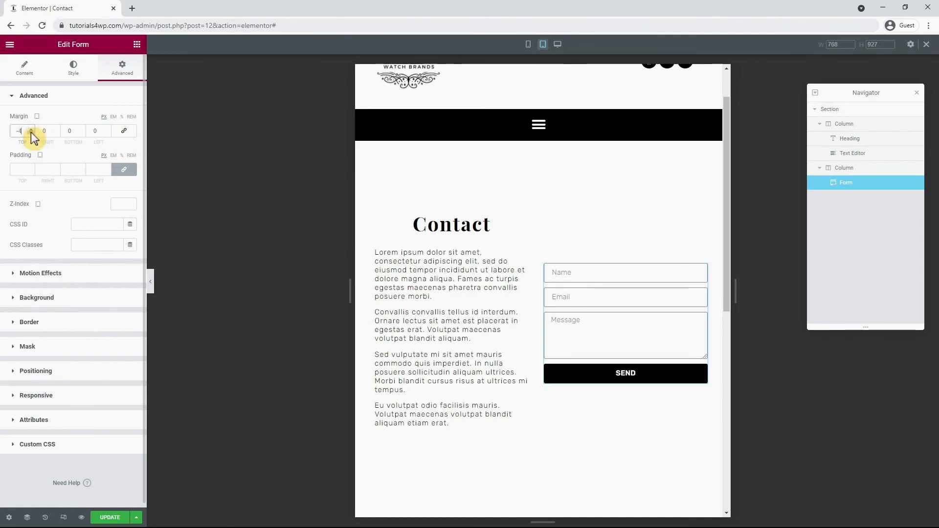
pyautogui.write('-50')
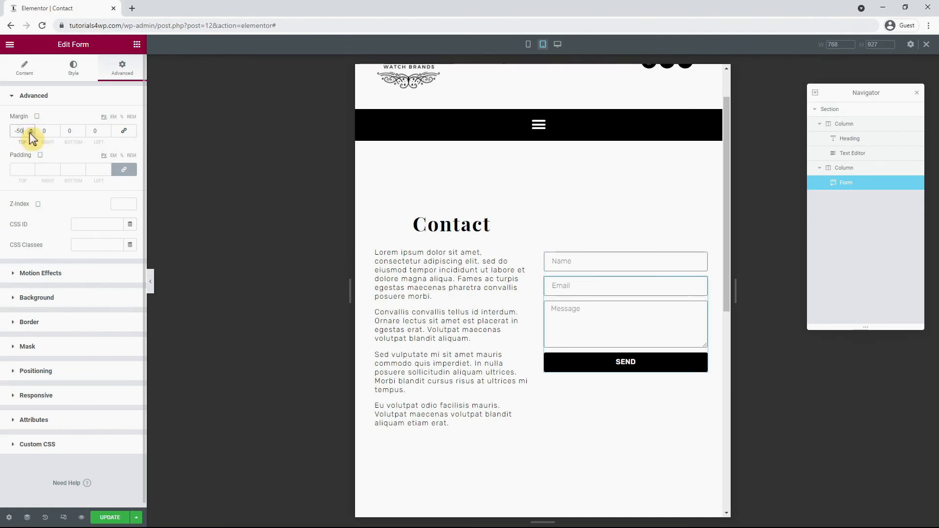
# Step: Set all of the form's margins to 0 for mobile and update the page
pyautogui.click(528, 44)
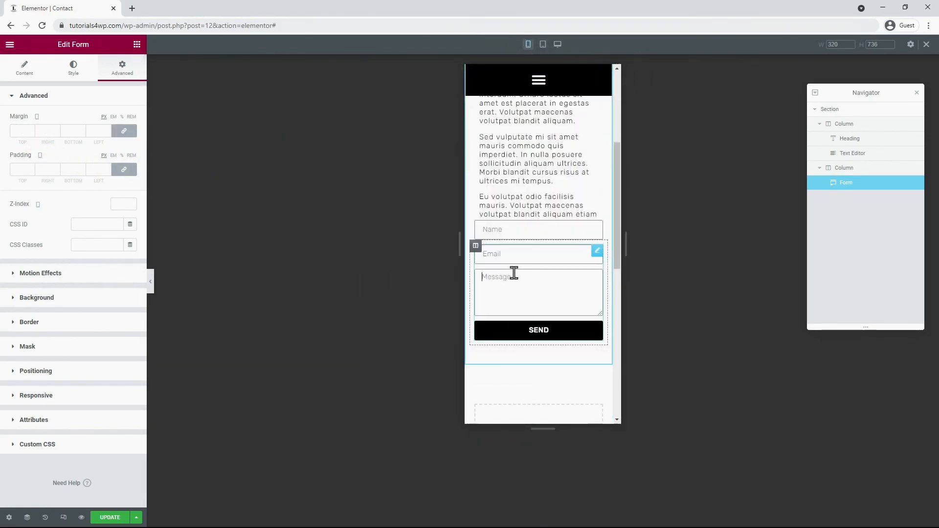
pyautogui.click(125, 132)
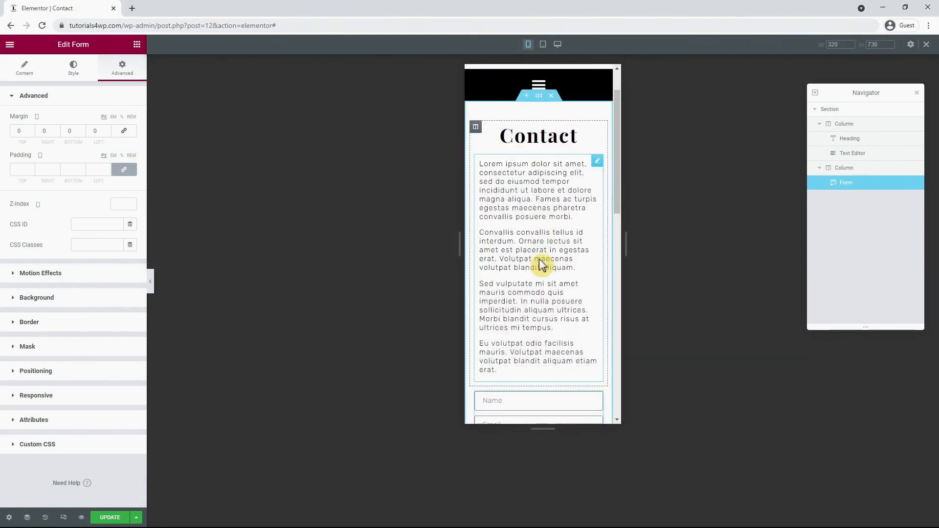
pyautogui.click(109, 518)
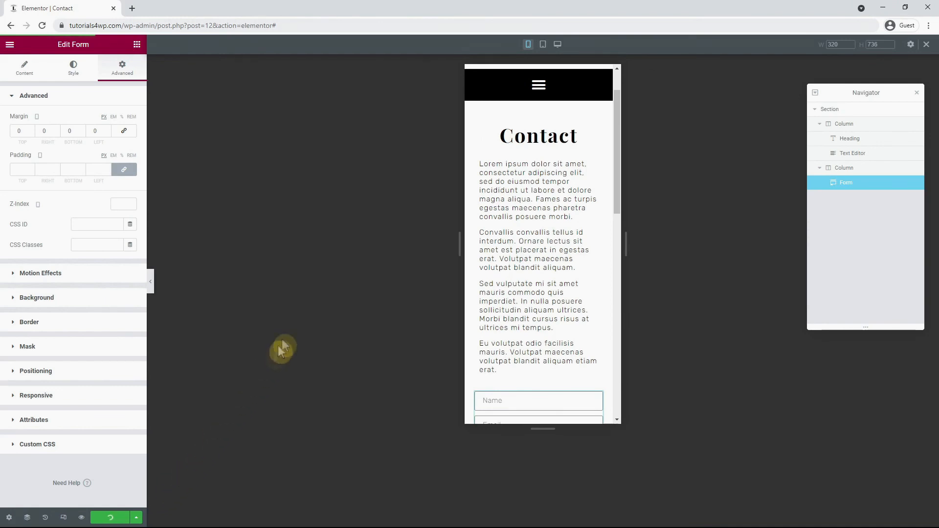
# Step: Return to the desktop preview and hide the Navigator and the editing panel
pyautogui.click(558, 44)
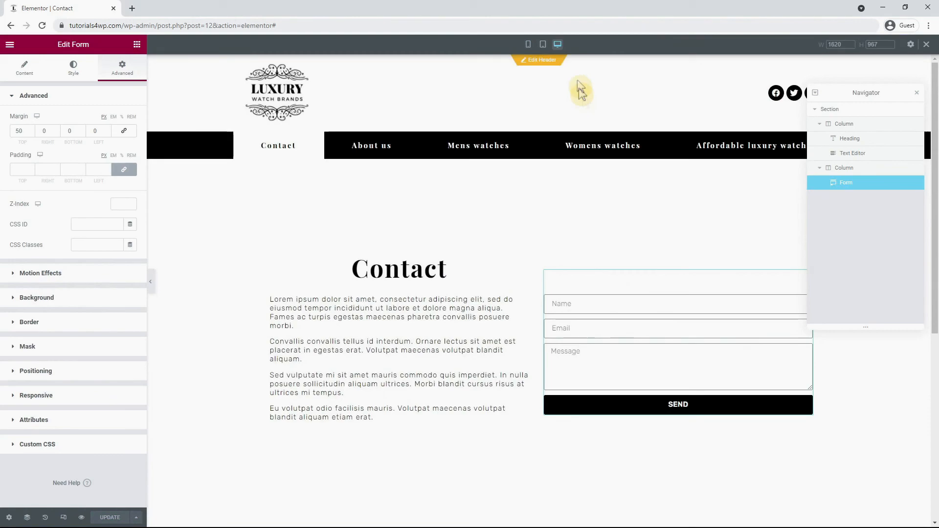
pyautogui.click(917, 93)
pyautogui.click(151, 281)
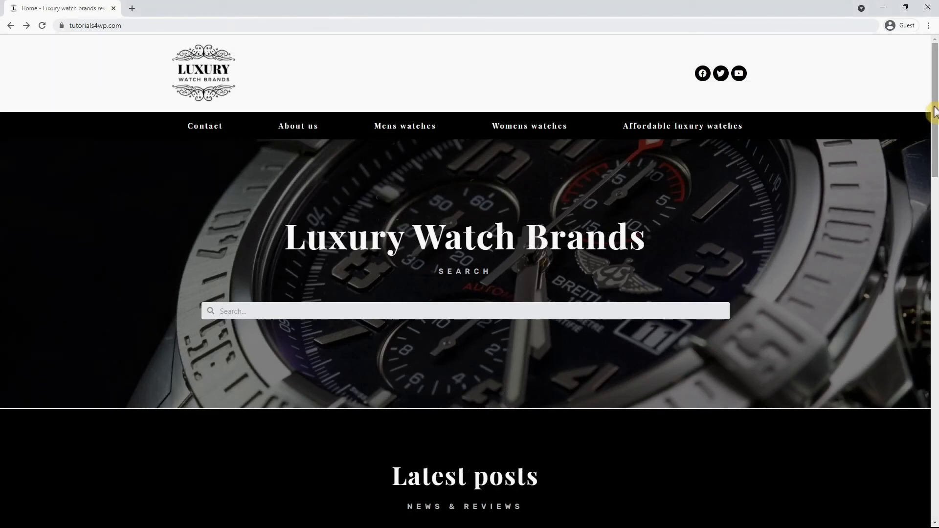
# Step: Examine the live website, covering the homepage's search and latest posts sections and the Contact page with its form
pyautogui.moveTo(934, 112); pyautogui.dragTo(935, 415)
pyautogui.click(484, 371)
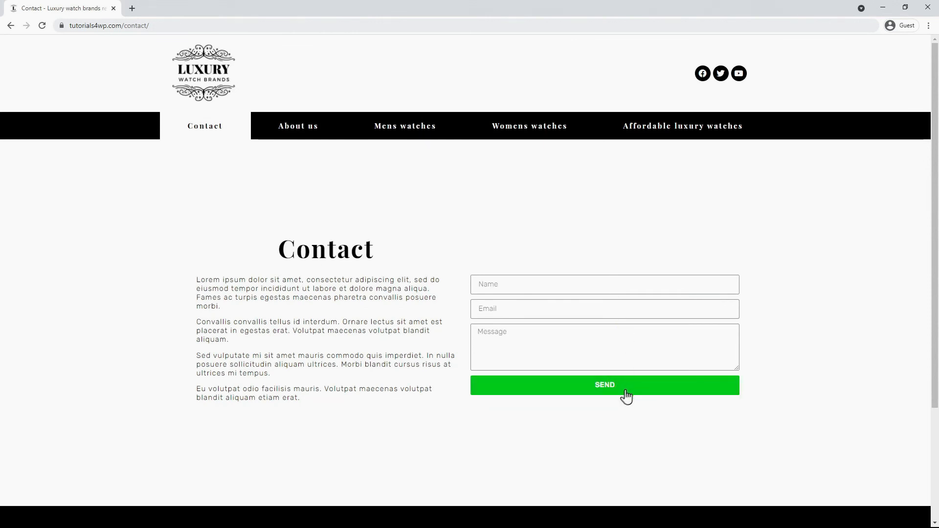
pyautogui.scroll(-3, 223, 400)
pyautogui.scroll(1, 223, 401)
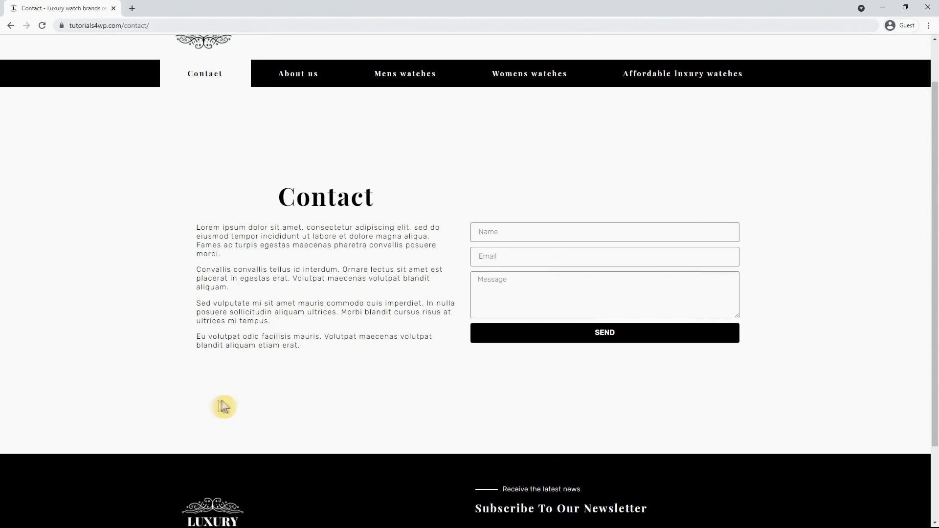
pyautogui.scroll(1, 223, 404)
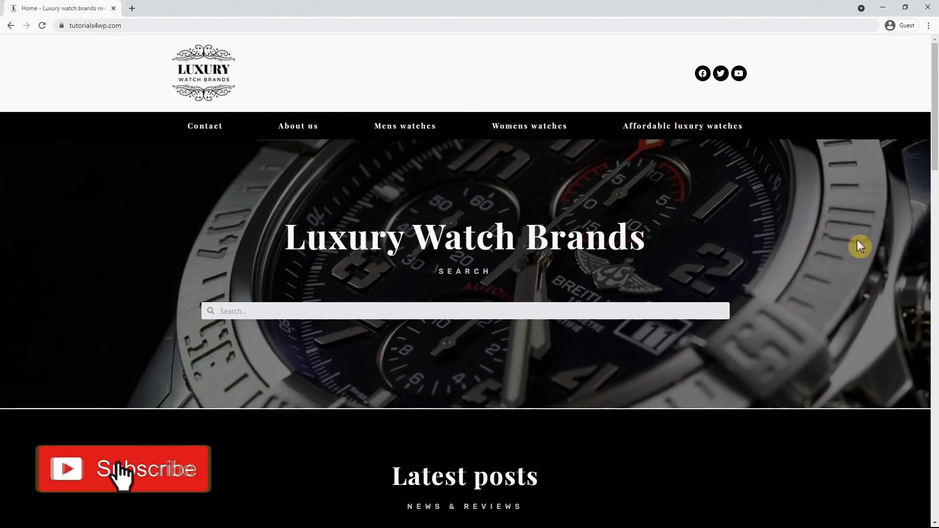
pyautogui.scroll(-4, 858, 242)
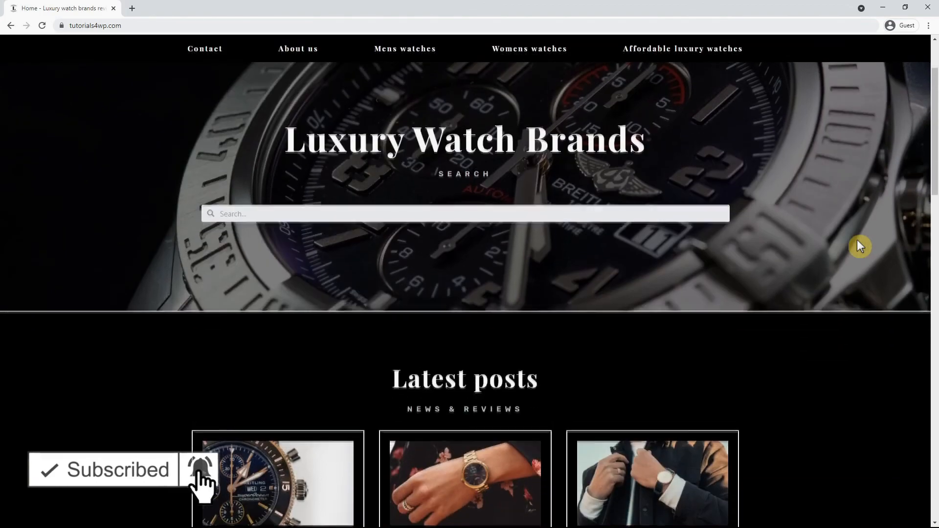
pyautogui.scroll(-3, 861, 246)
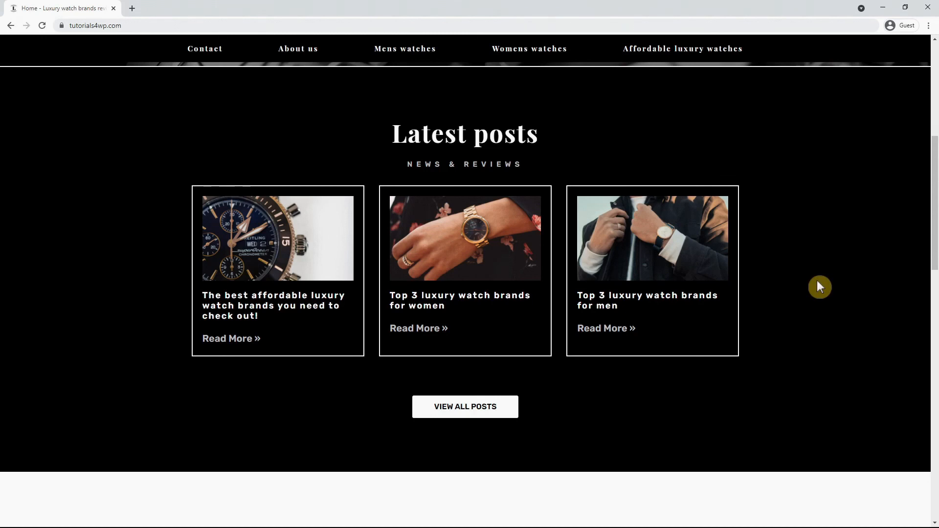
pyautogui.scroll(7, 817, 280)
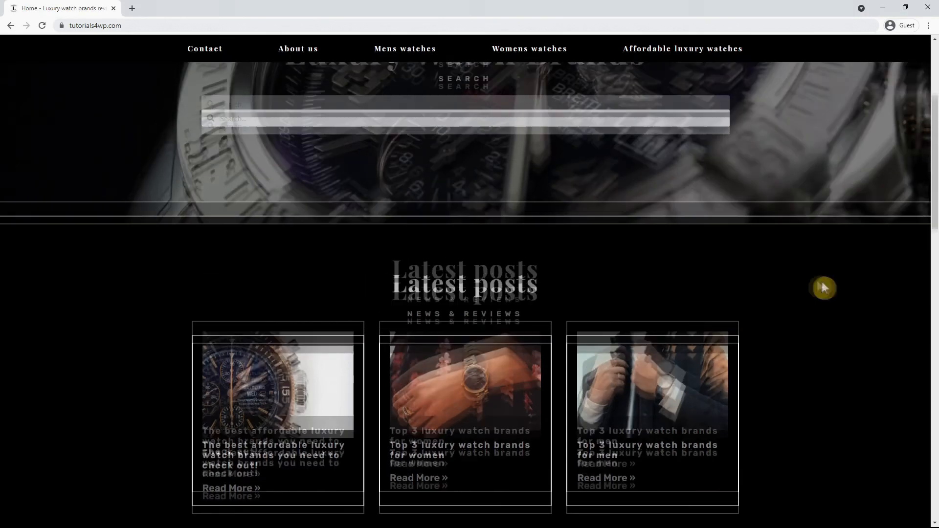